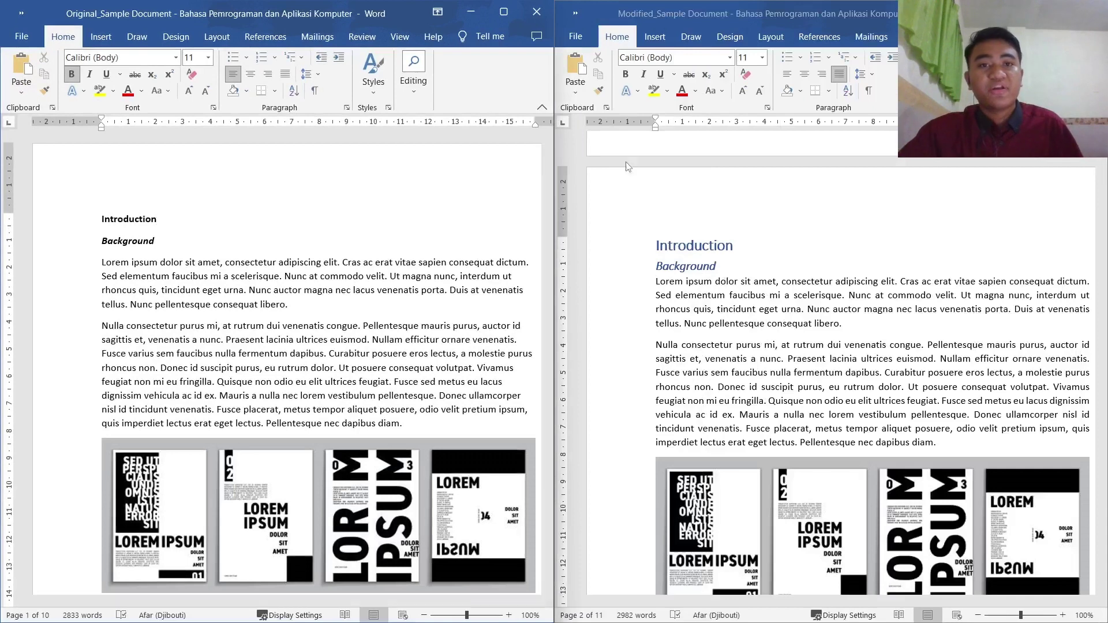
Look over the contents page of the modified document and return to its Introduction page
left_click(769, 200)
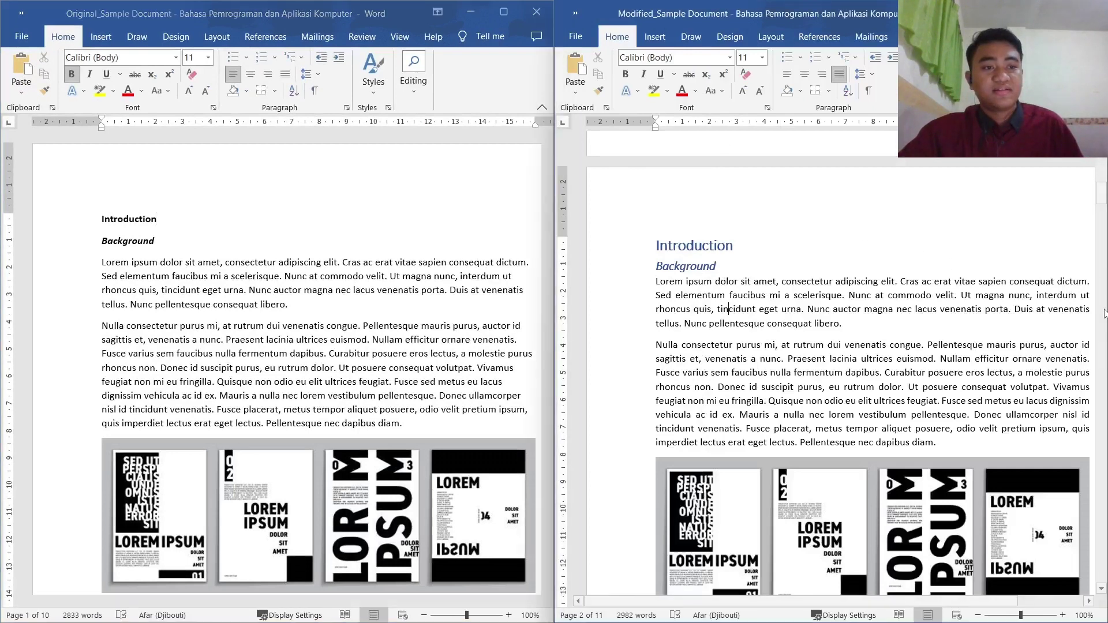
scroll(867, 397, "up", 10)
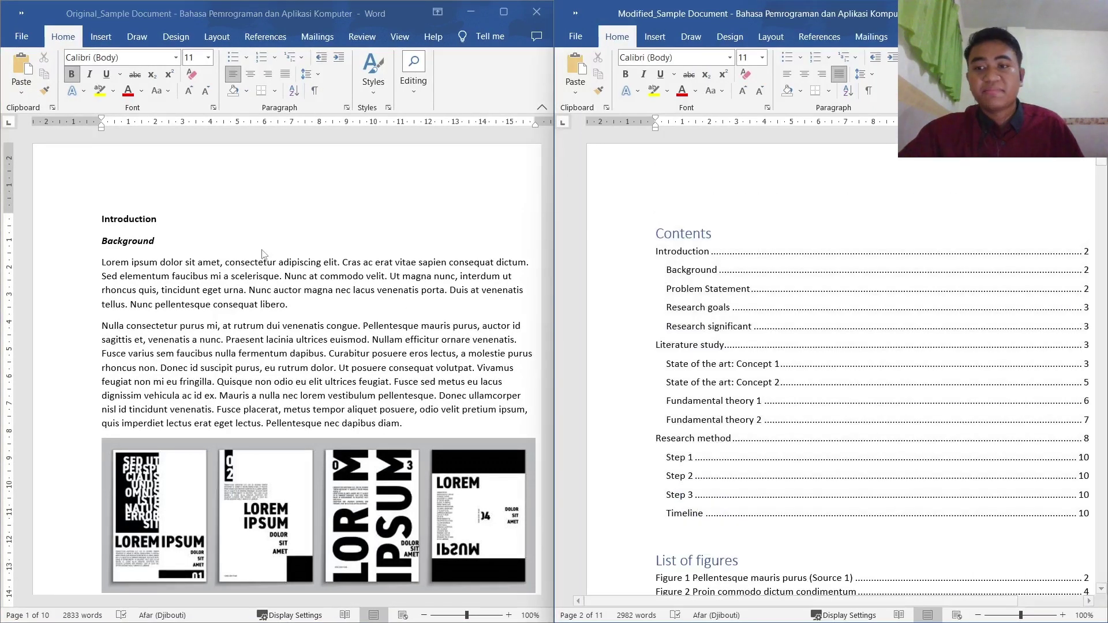
scroll(867, 398, "down", 2)
scroll(867, 398, "down", 10)
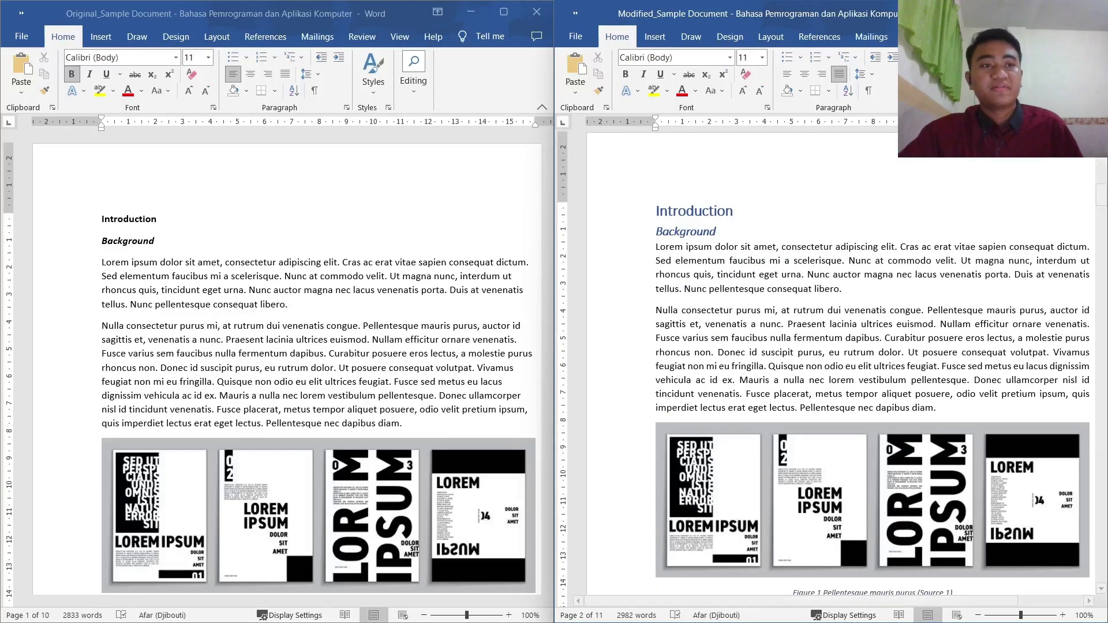
Maximize the modified document and examine the styles used for its Introduction and Background headings, first figure and body text
key("super+Up")
left_click(399, 211)
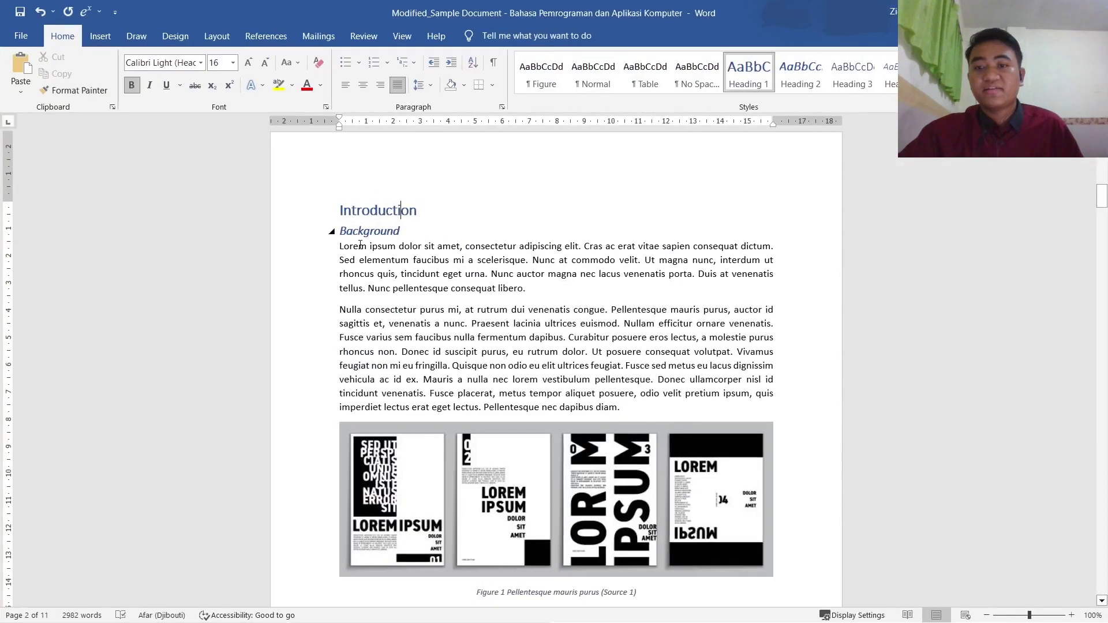
left_click(382, 232)
scroll(396, 269, "down", 2)
scroll(396, 269, "down", 1)
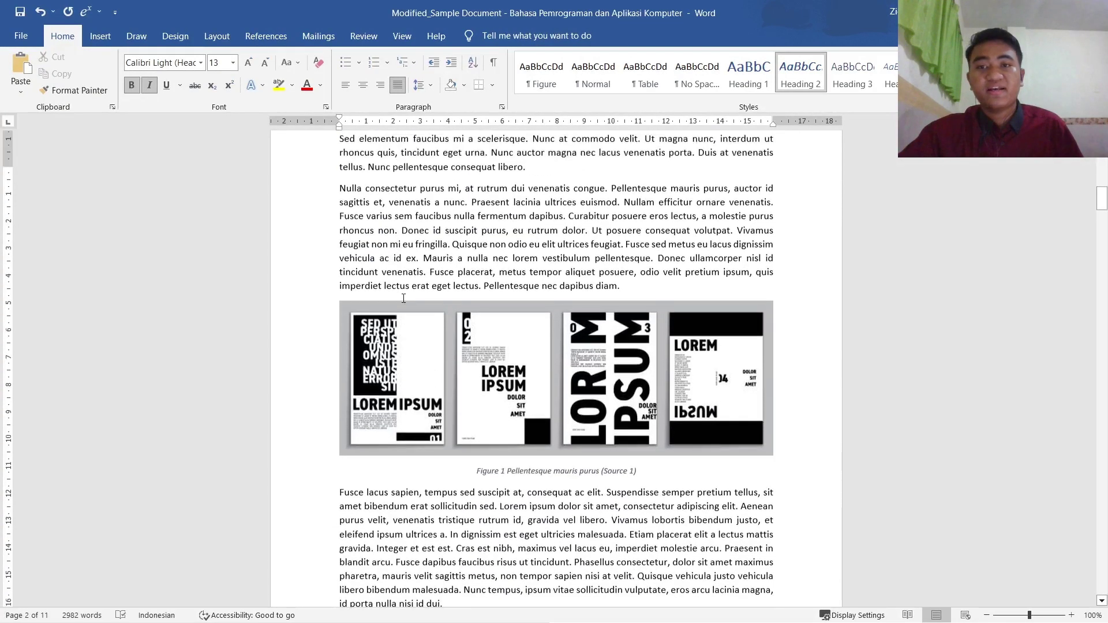
scroll(398, 242, "up", 3)
left_click(399, 211)
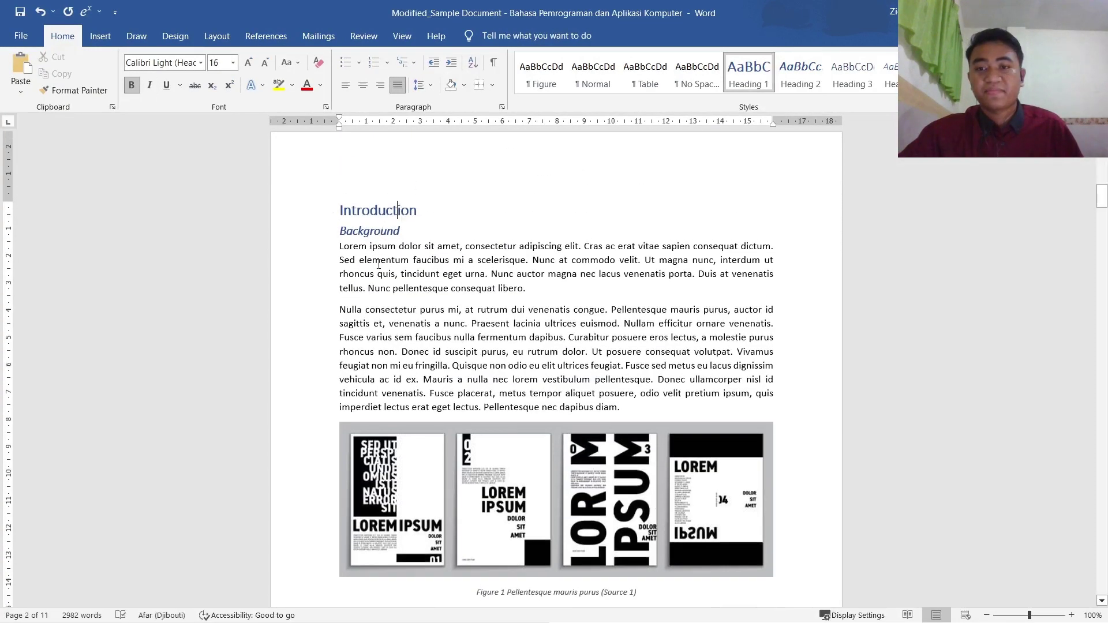
left_click(397, 232)
scroll(461, 237, "down", 6)
left_click(556, 243)
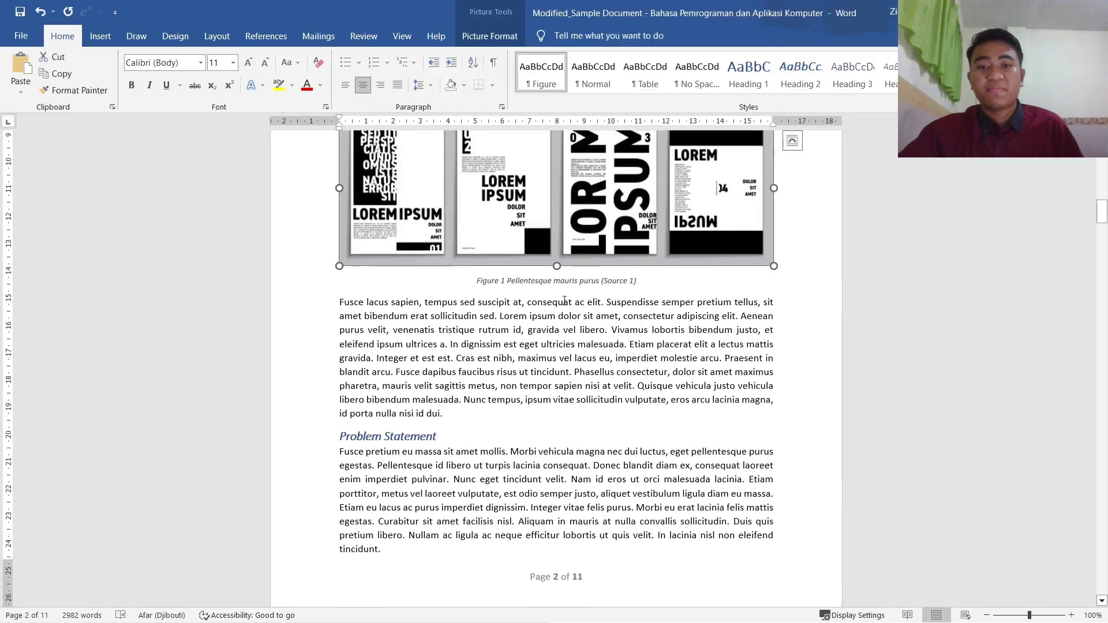
left_click(564, 286)
scroll(554, 355, "down", 1)
left_click(494, 379)
scroll(410, 396, "down", 2)
scroll(411, 396, "down", 9)
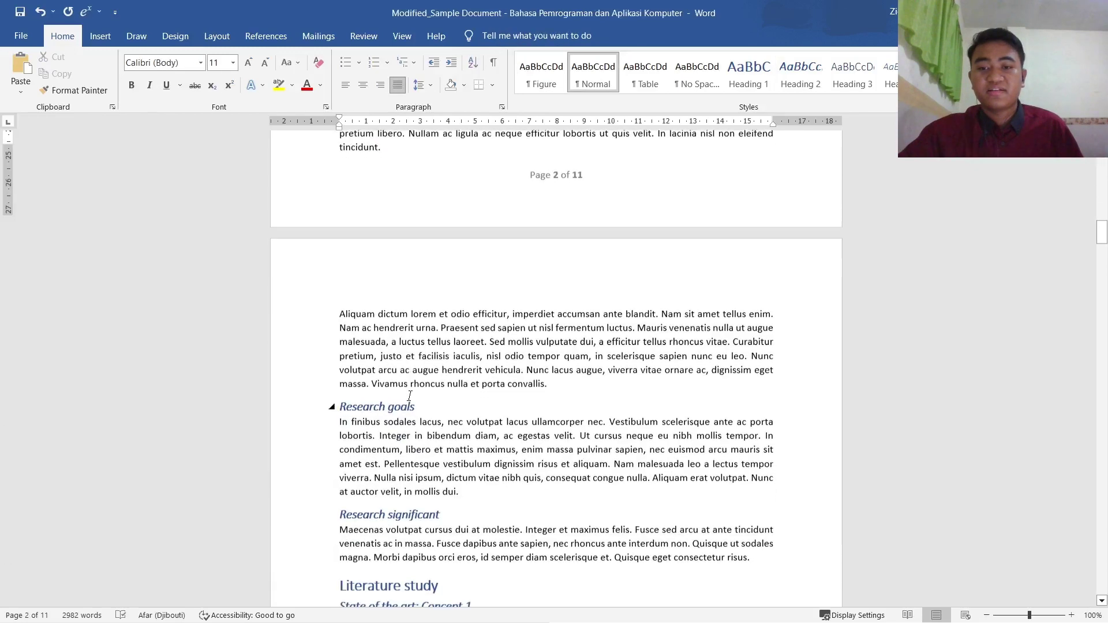
Examine the table of contents and the list of figures at the start of the modified document
scroll(779, 353, "up", 3)
scroll(779, 352, "up", 15)
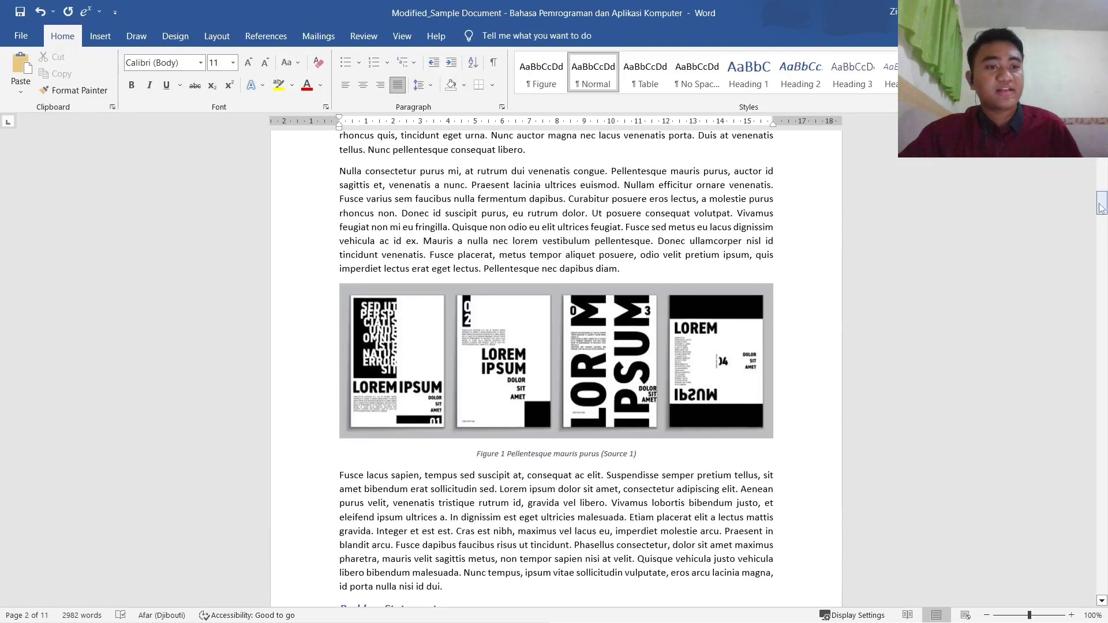
scroll(634, 325, "up", 12)
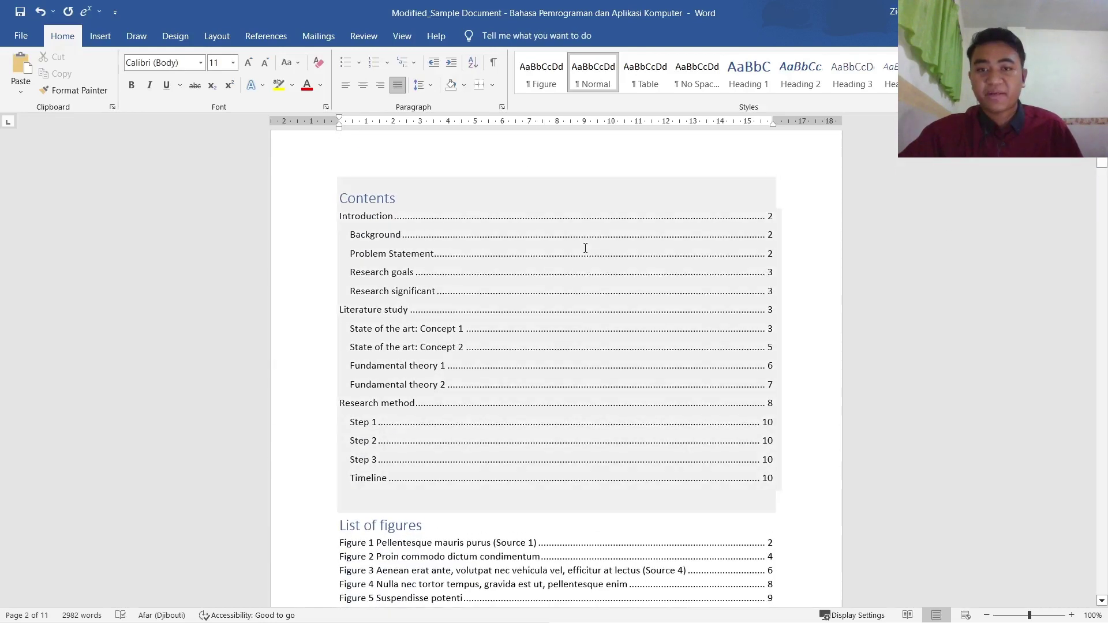
scroll(585, 248, "down", 3)
scroll(491, 459, "up", 4)
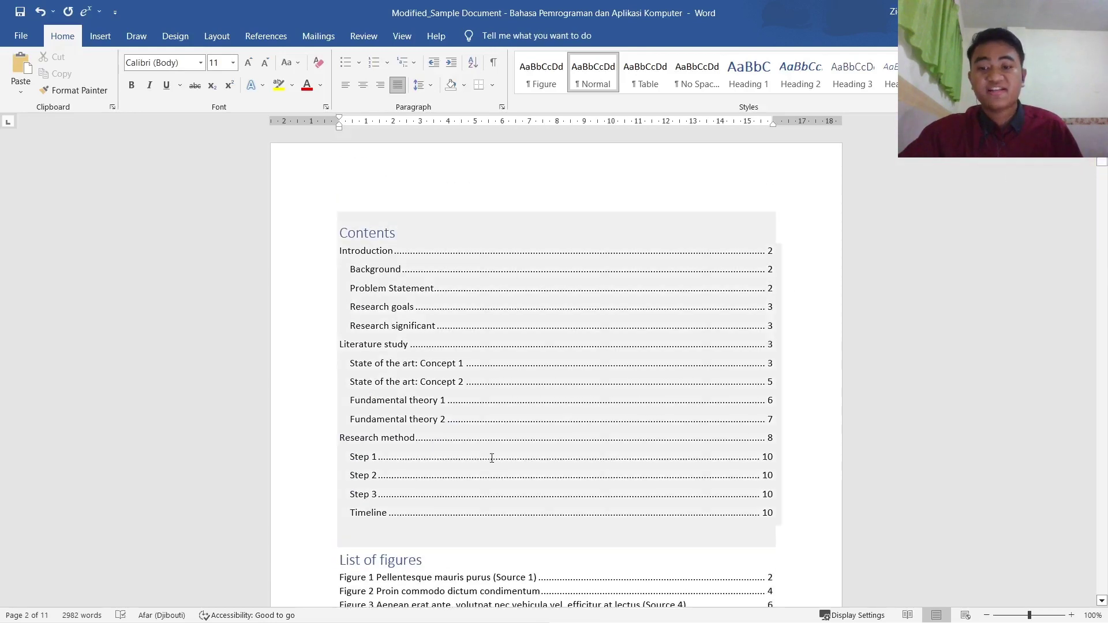
scroll(492, 458, "down", 3)
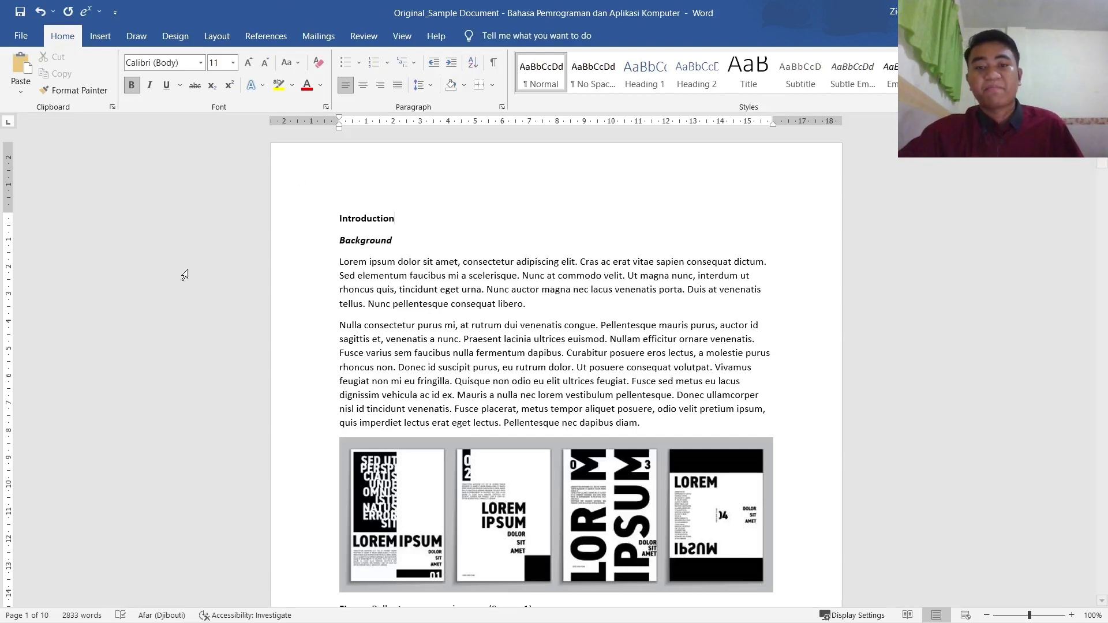
Look through the first page of the original document, including its headings, figure and caption
scroll(181, 272, "down", 5)
scroll(458, 420, "up", 3)
scroll(459, 420, "up", 2)
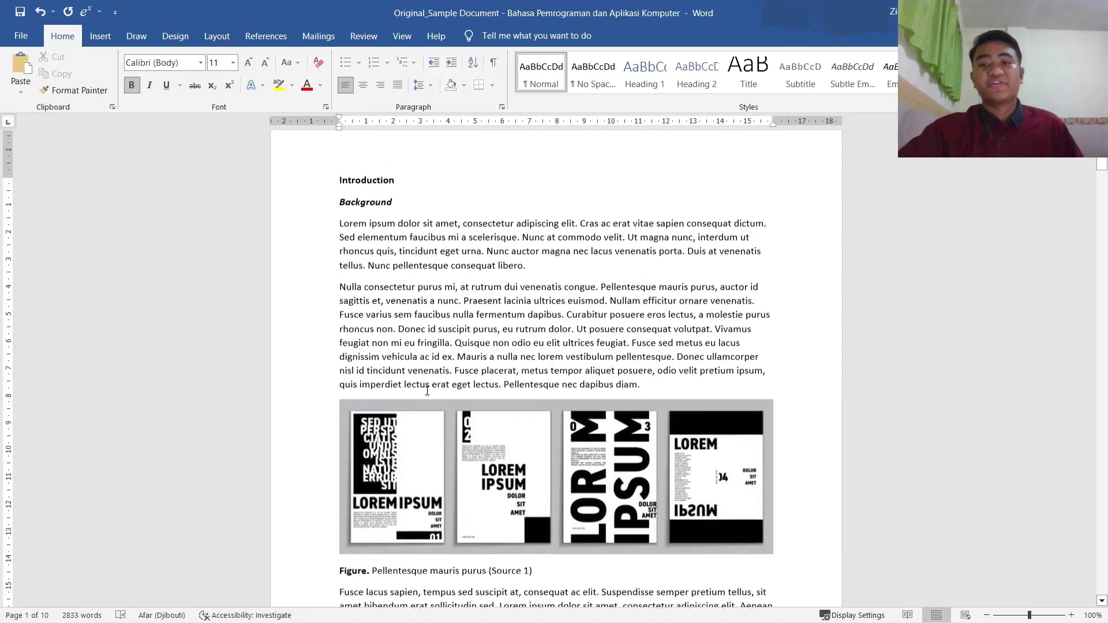
scroll(336, 577, "down", 4)
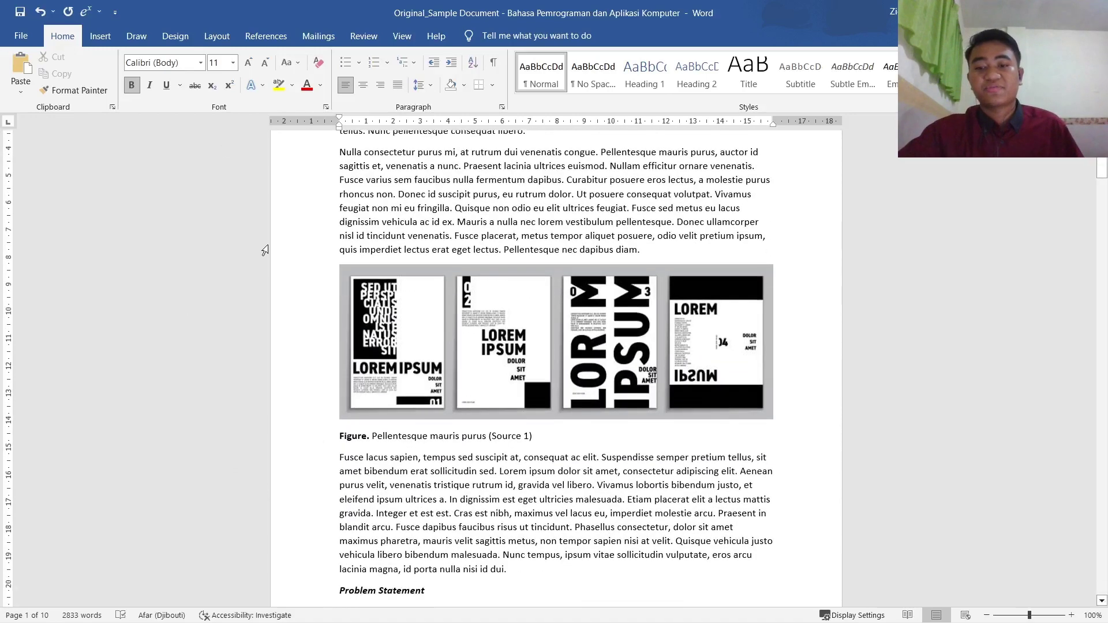
scroll(517, 449, "up", 3)
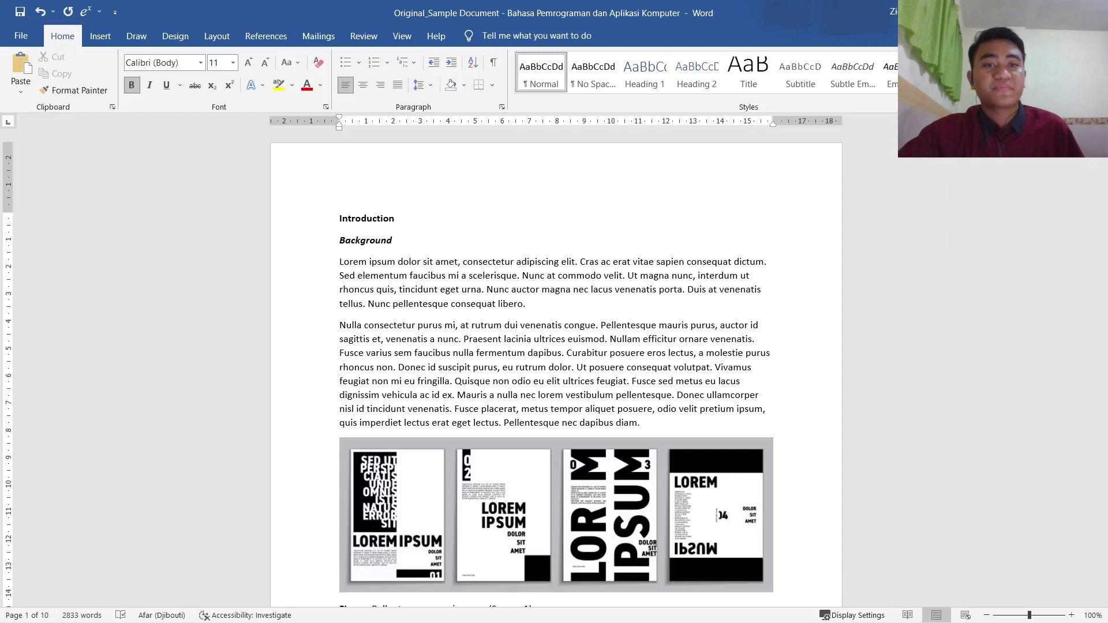
left_click(975, 87)
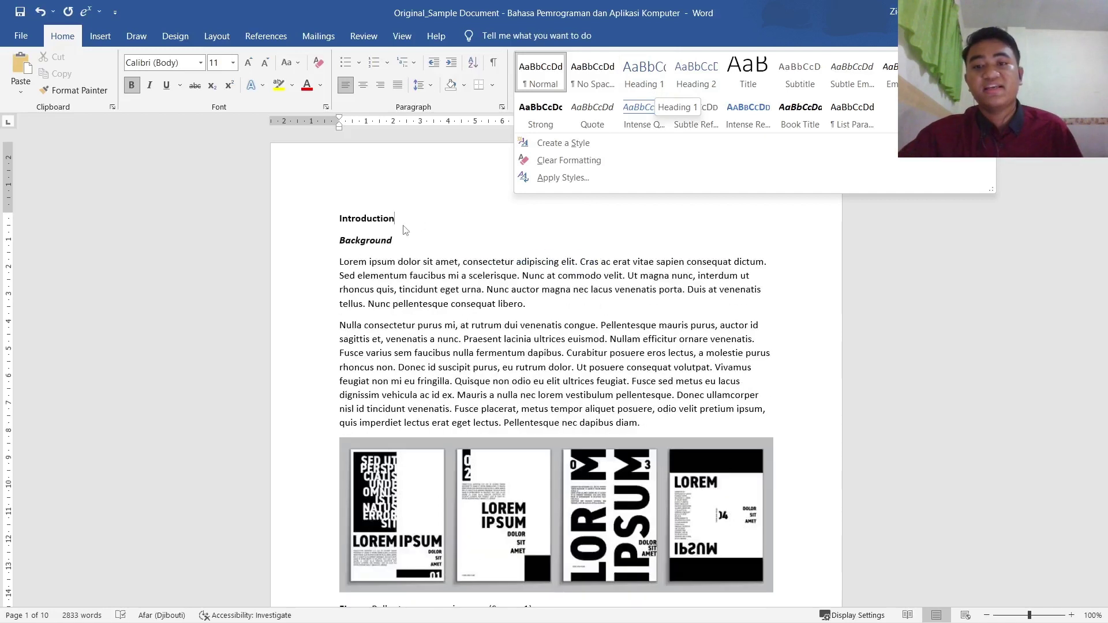
left_click(398, 219)
left_click_drag(396, 218, 289, 225)
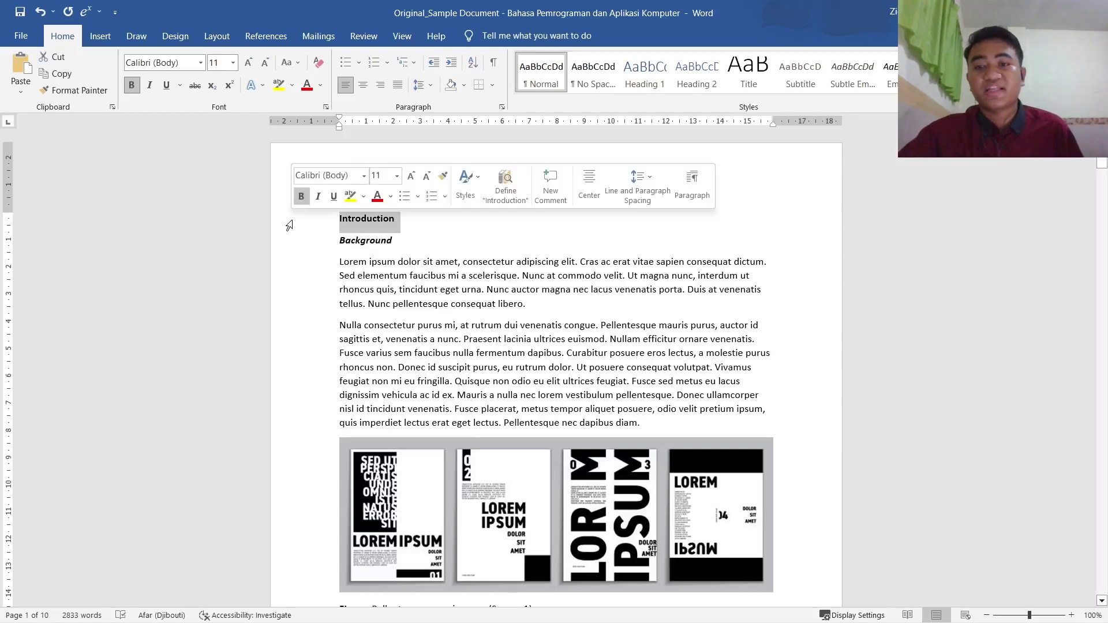
left_click(403, 218)
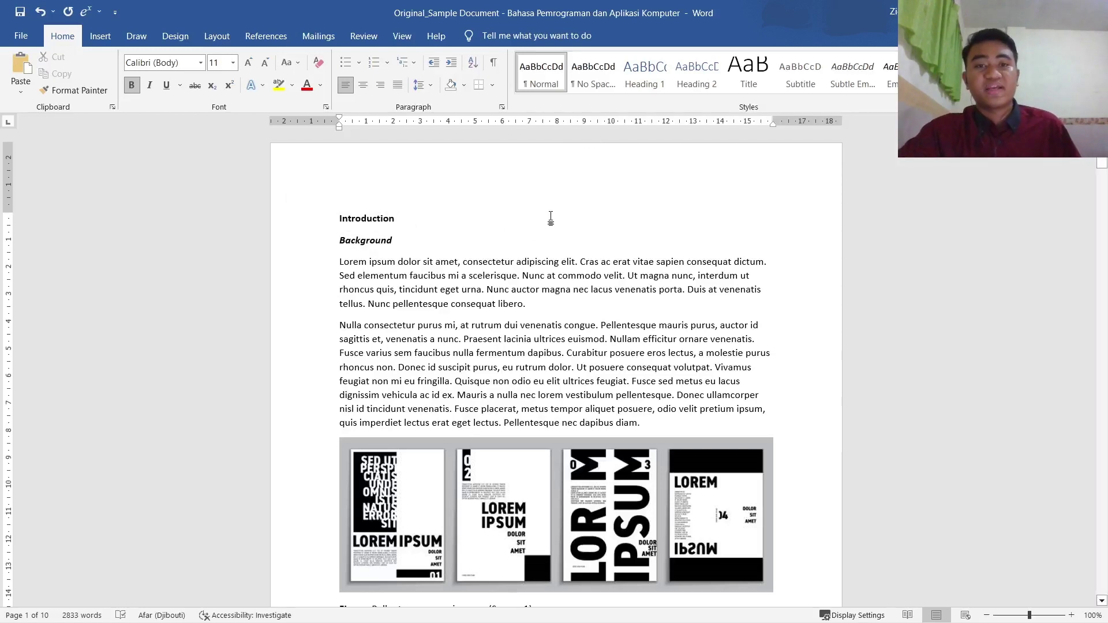
left_click_drag(399, 221, 338, 221)
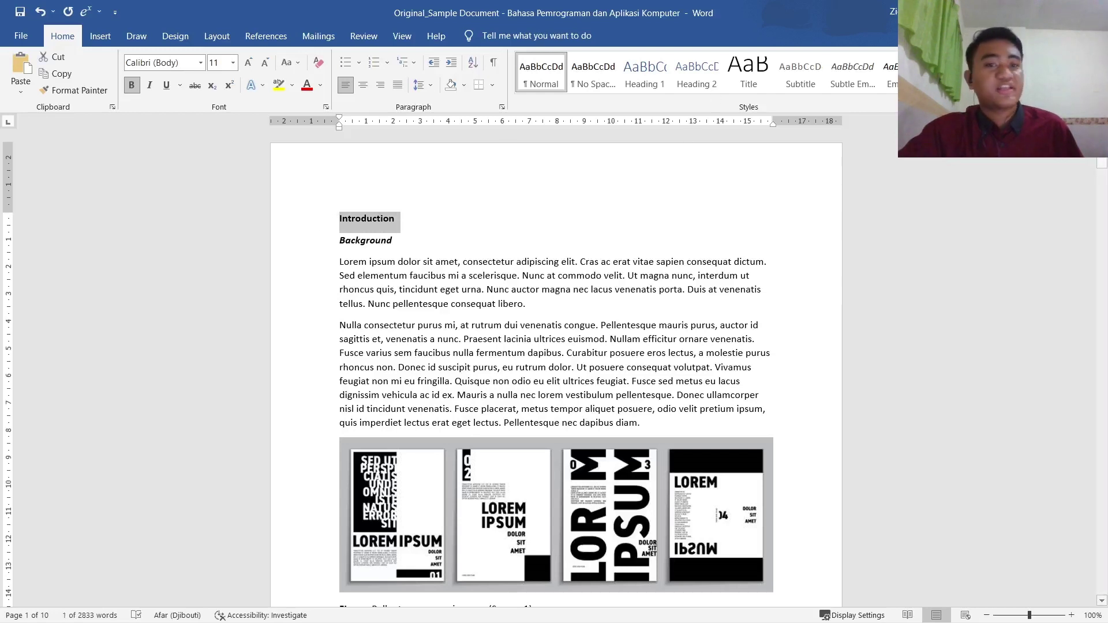
left_click(990, 99)
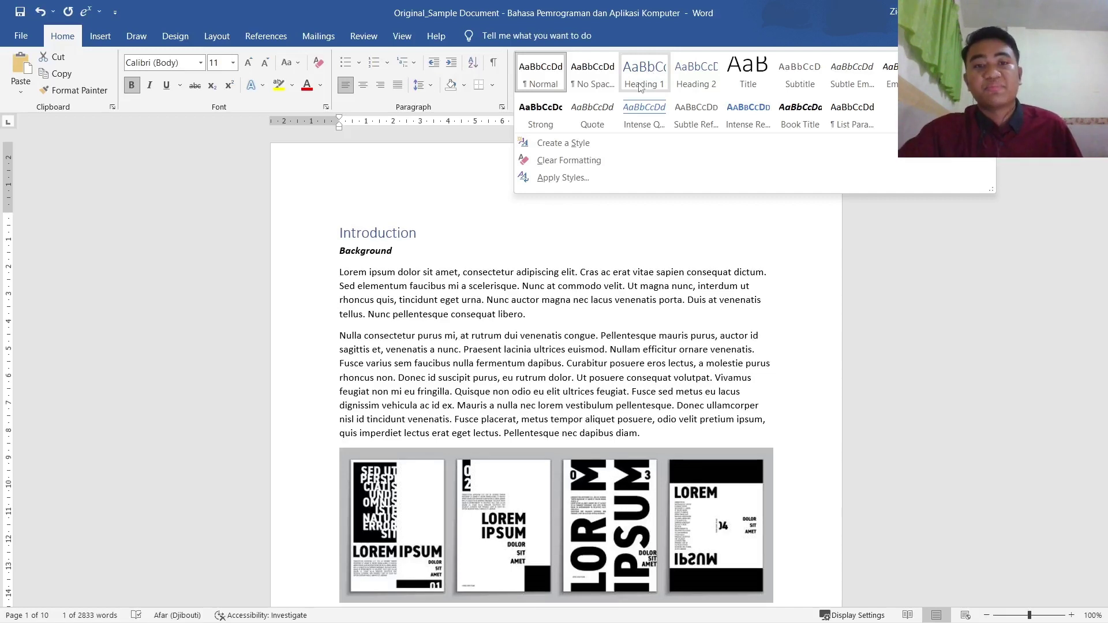
right_click(648, 73)
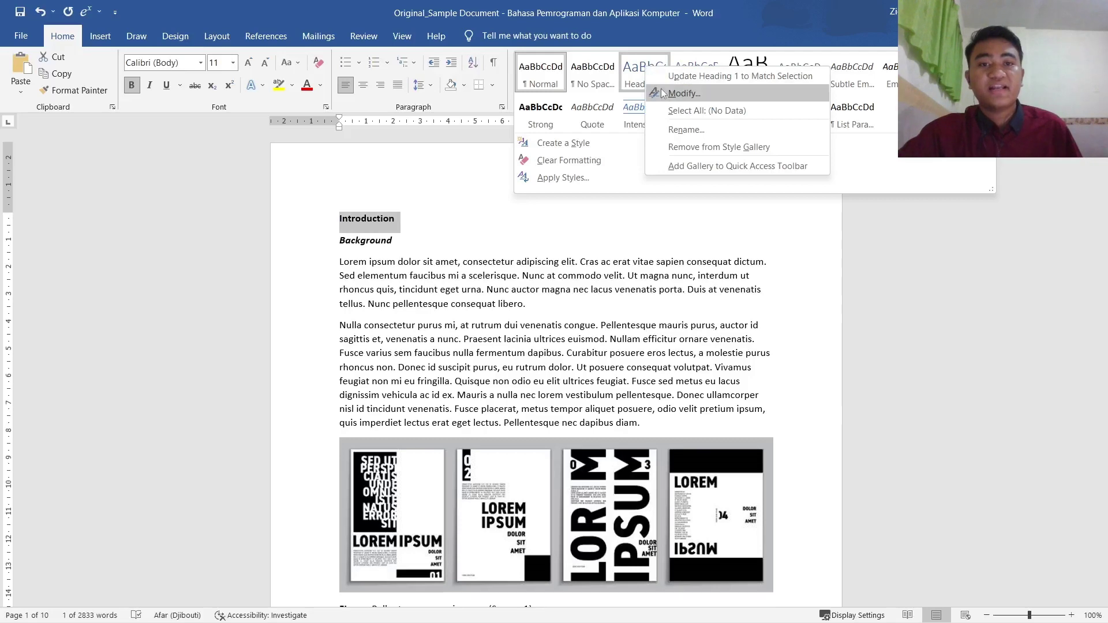
left_click(684, 94)
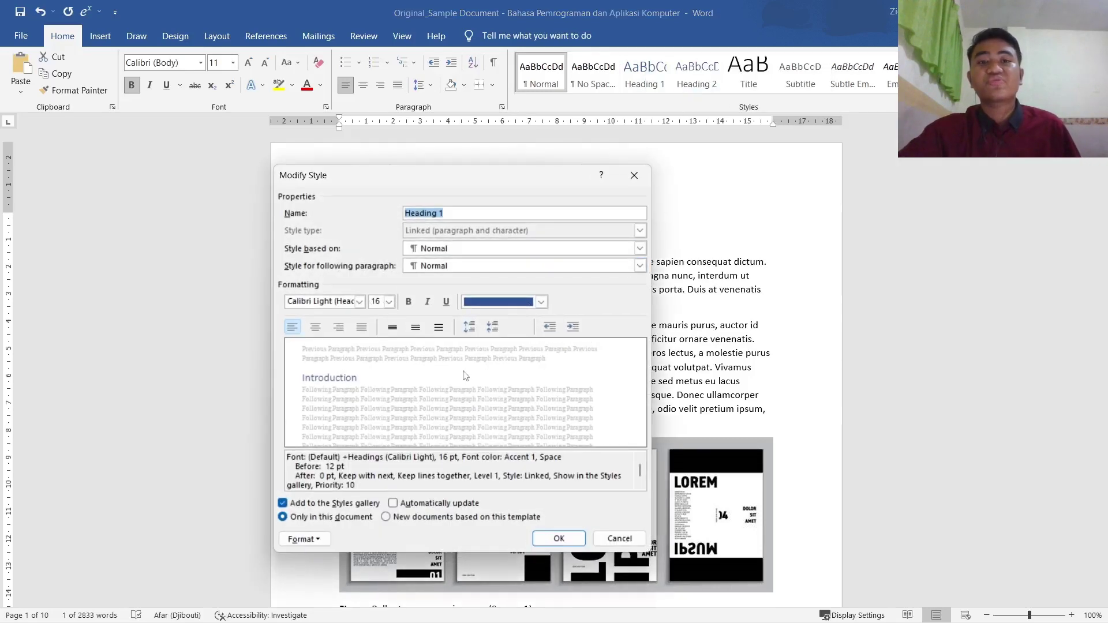
left_click_drag(489, 173, 433, 99)
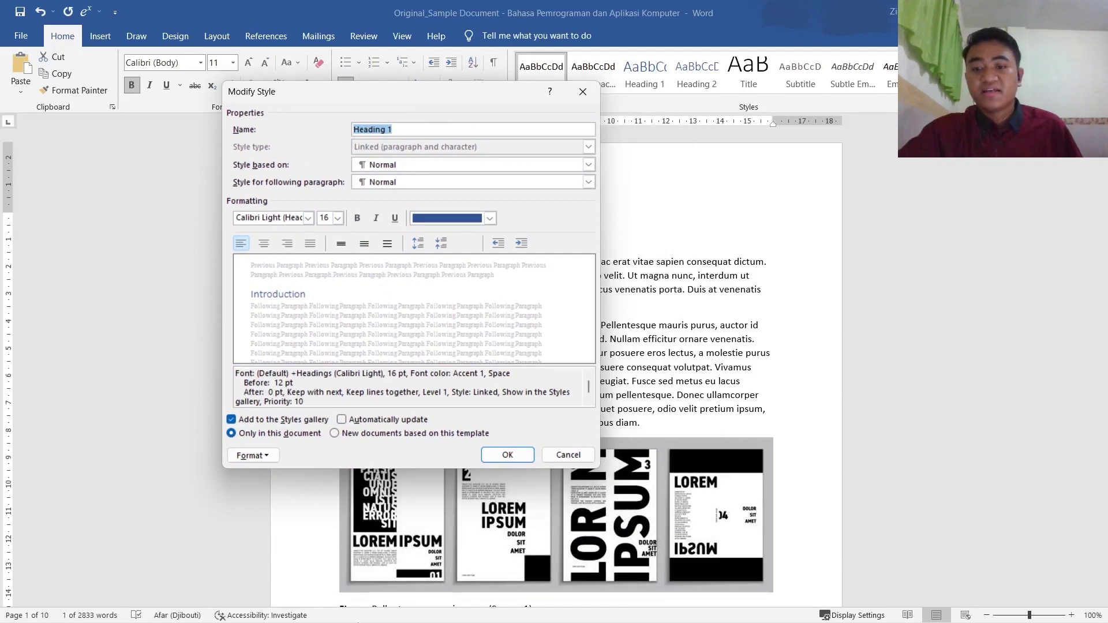
mouse_move(215, 605)
left_click(296, 538)
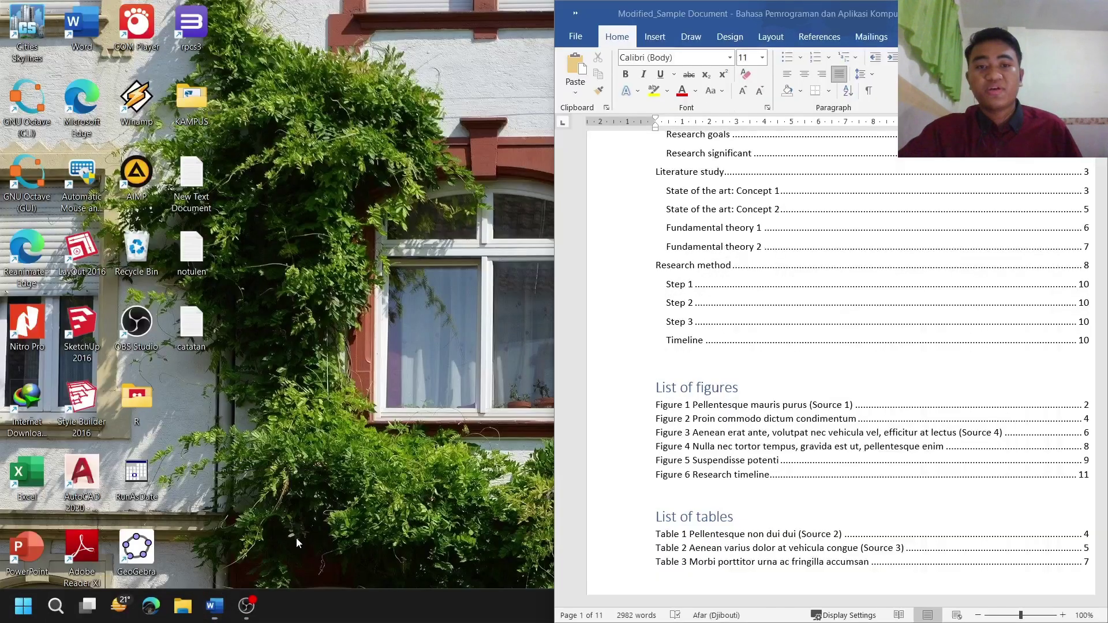
key("Escape")
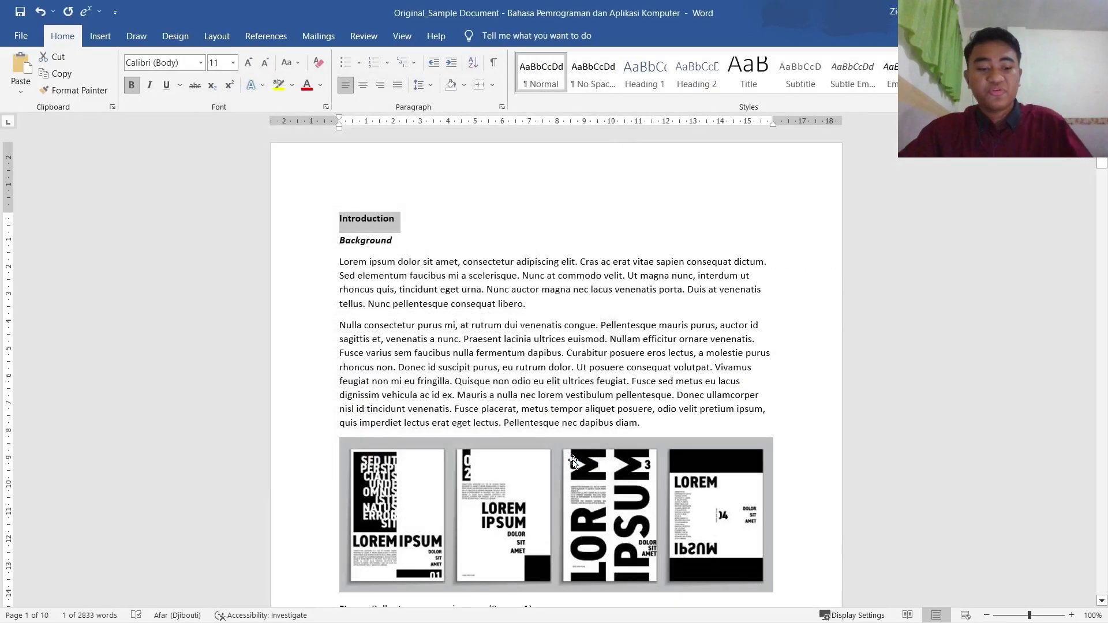
Place the original document beside the modified one and compare the font formatting of the Introduction and Background headings
key("super+Left")
scroll(822, 324, "down", 10)
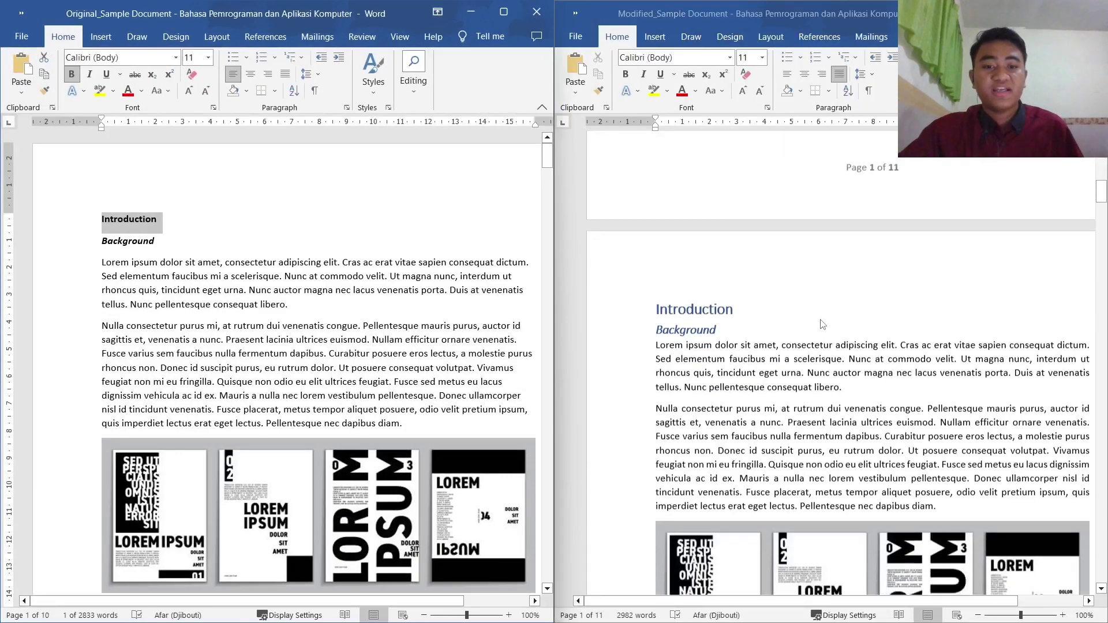
scroll(822, 324, "down", 3)
left_click(737, 227)
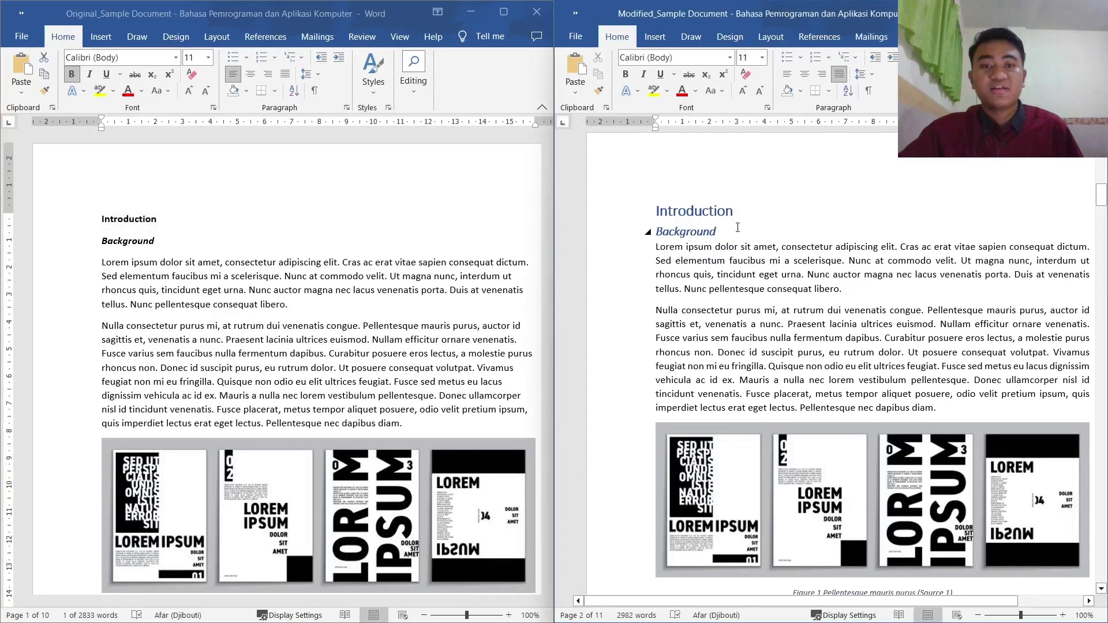
left_click(720, 216)
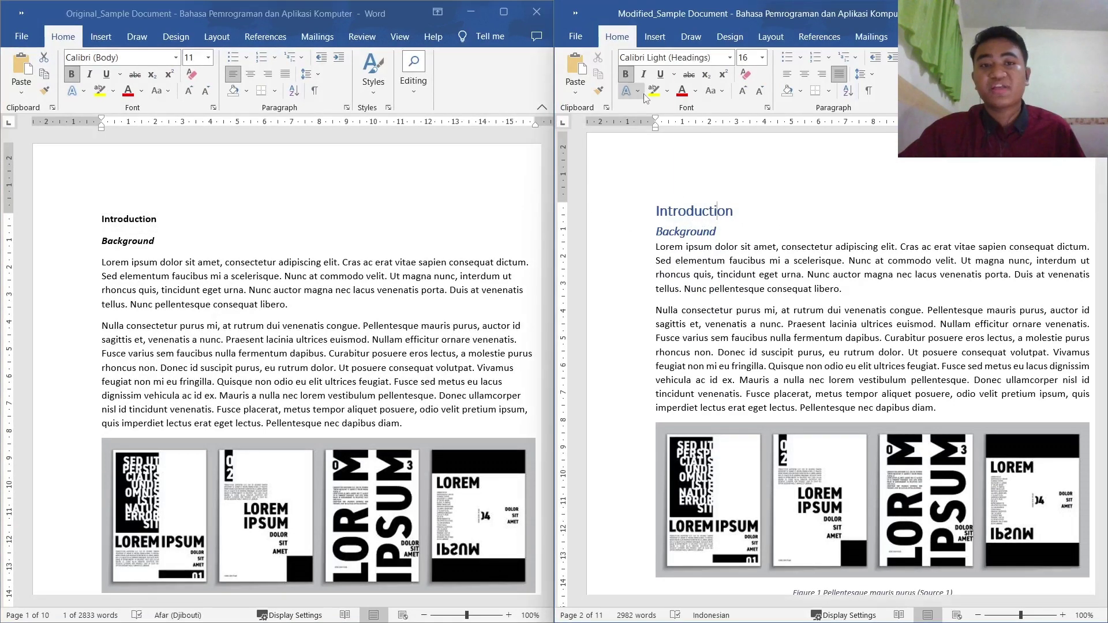
double_click(129, 219)
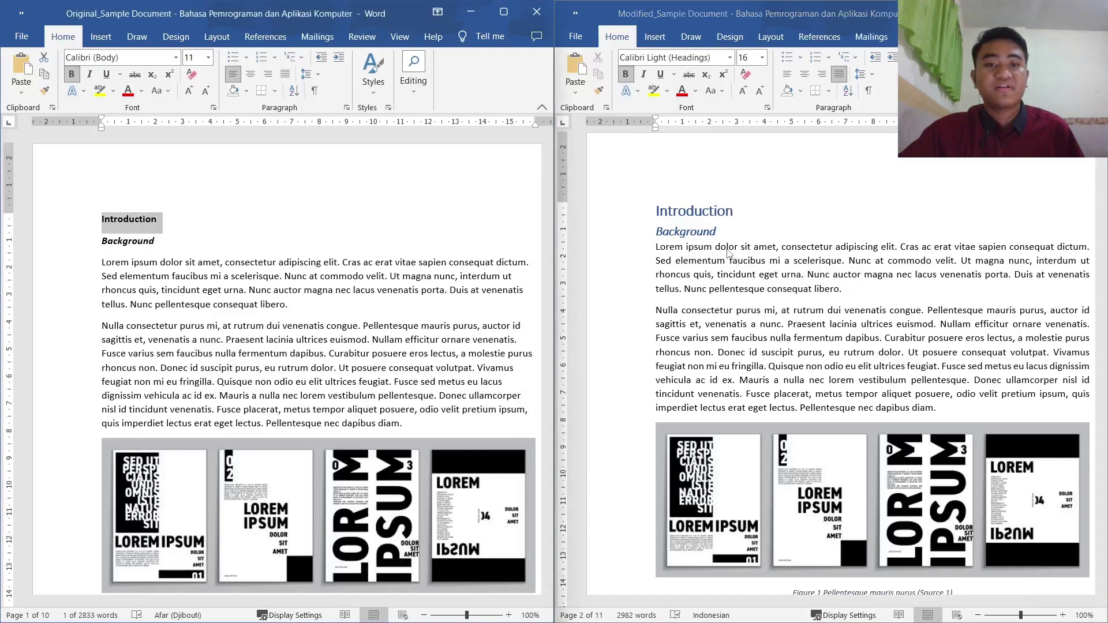
left_click(717, 211)
left_click(154, 242)
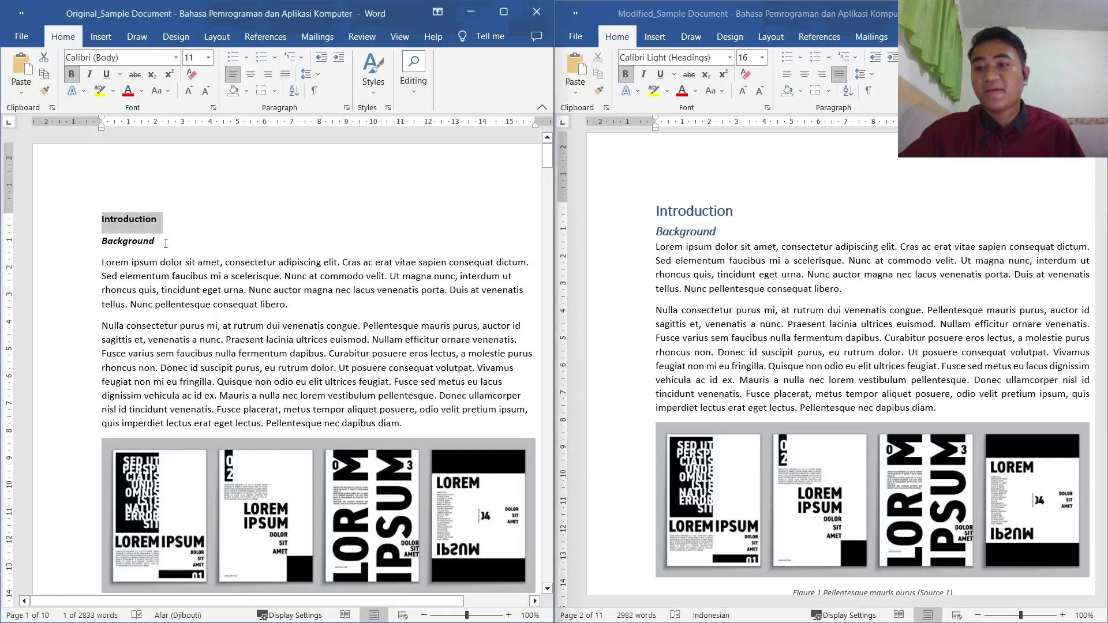
left_click(155, 242)
key("alt+Tab")
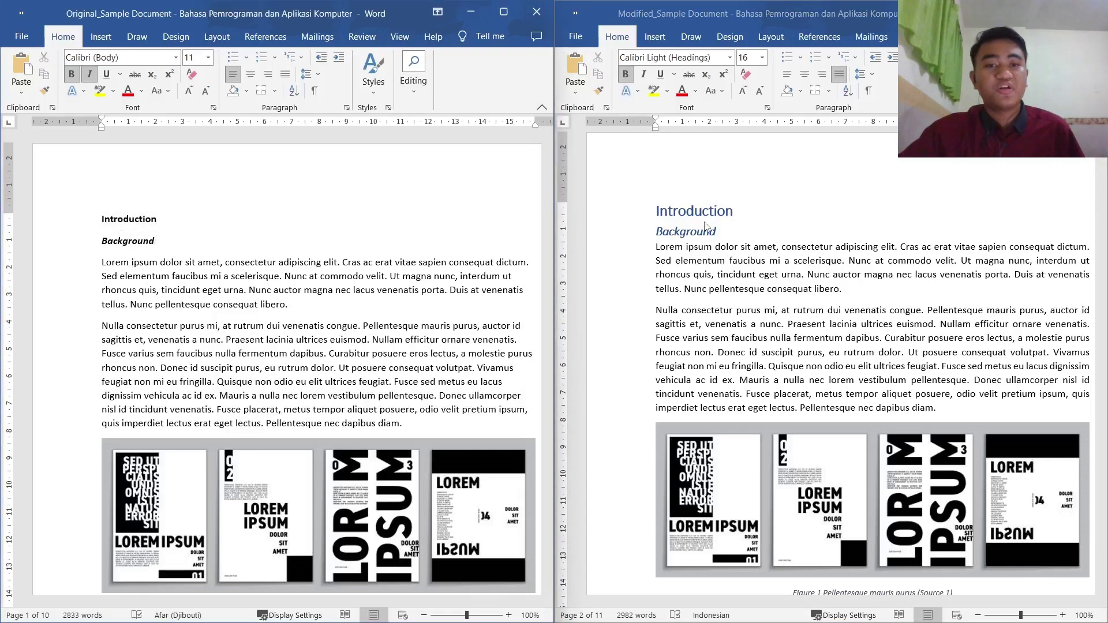
key("Down")
left_click(152, 220)
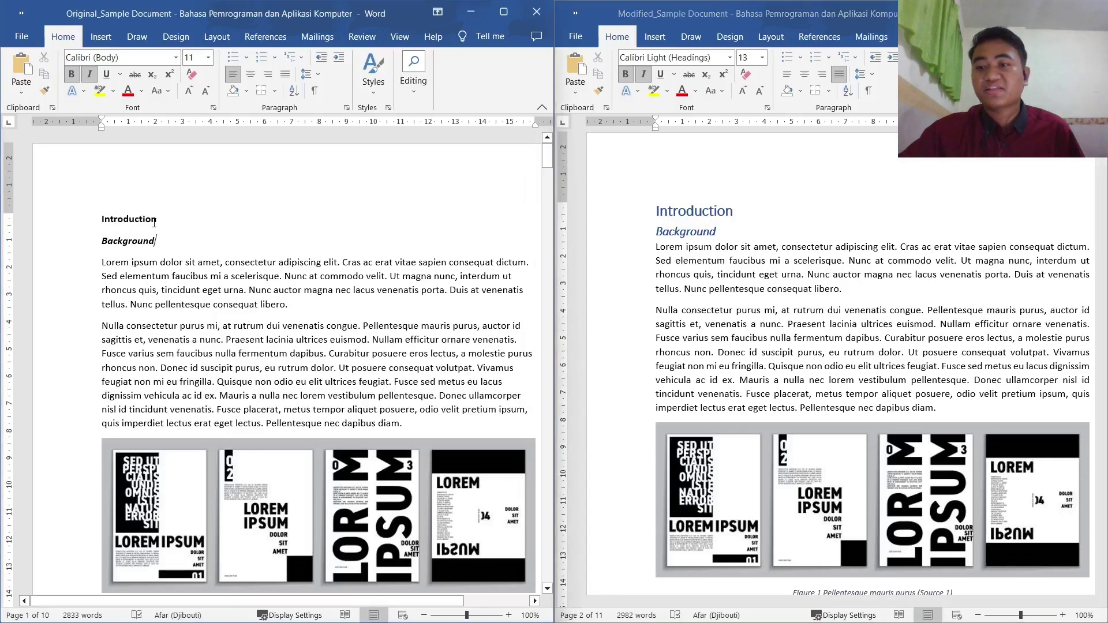
Maximize the original document and place the cursor in the Introduction heading
left_click(503, 13)
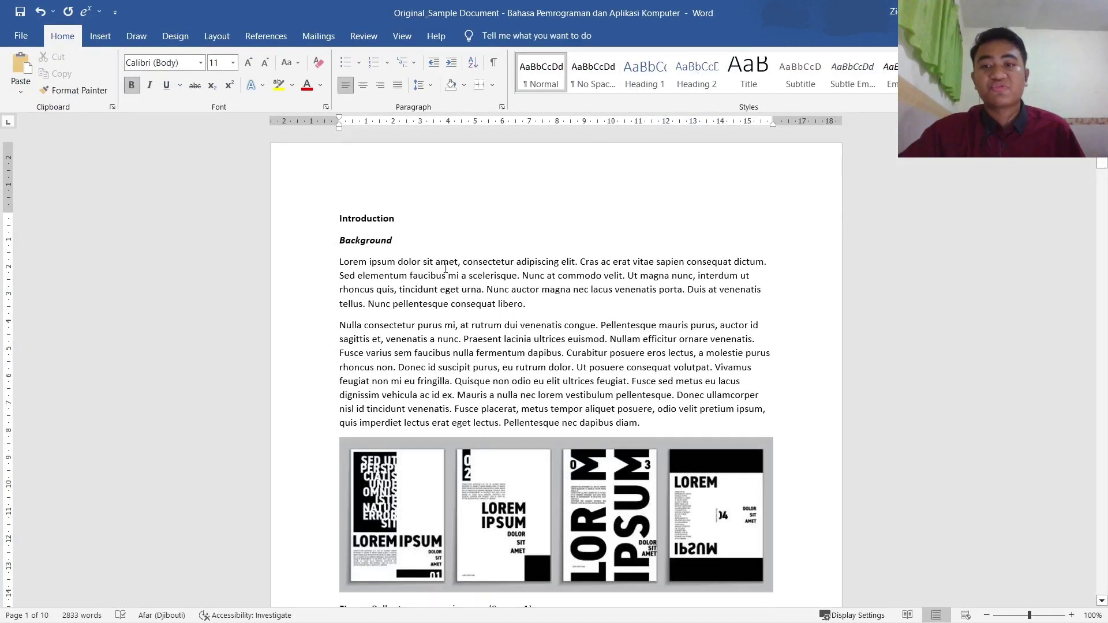
left_click(390, 240)
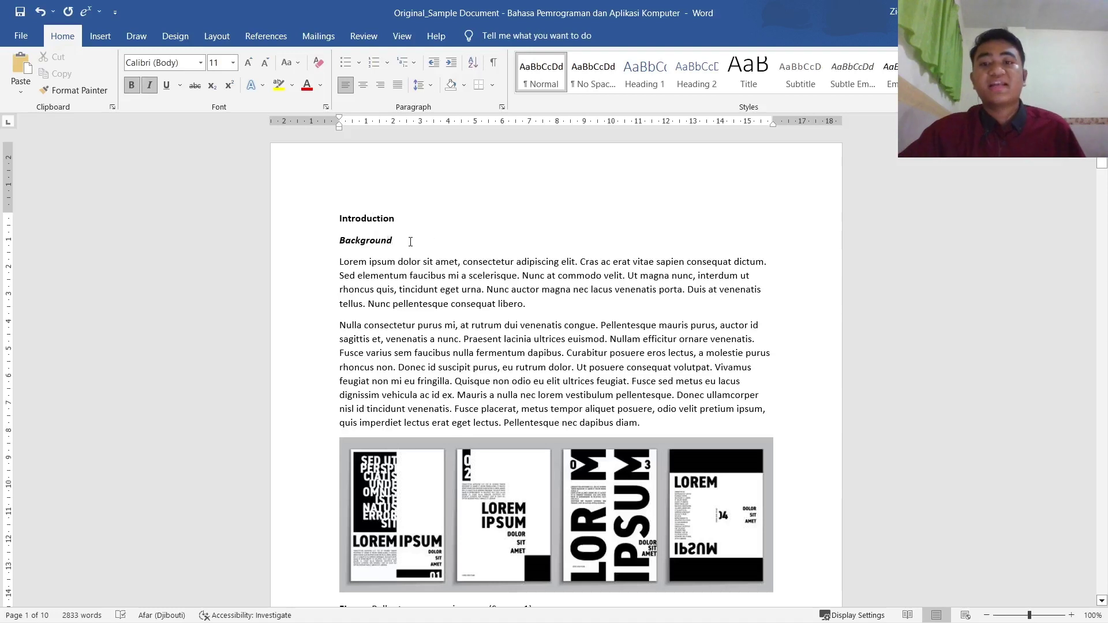
left_click(377, 218)
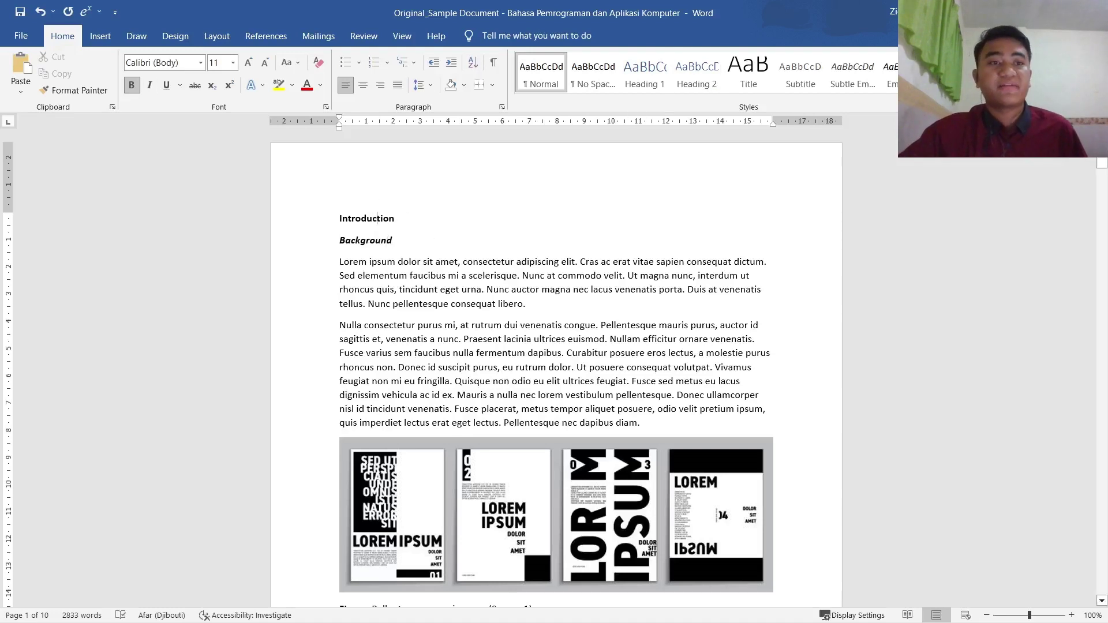
Modify the Heading 1 style so that its text is bold
left_click(903, 97)
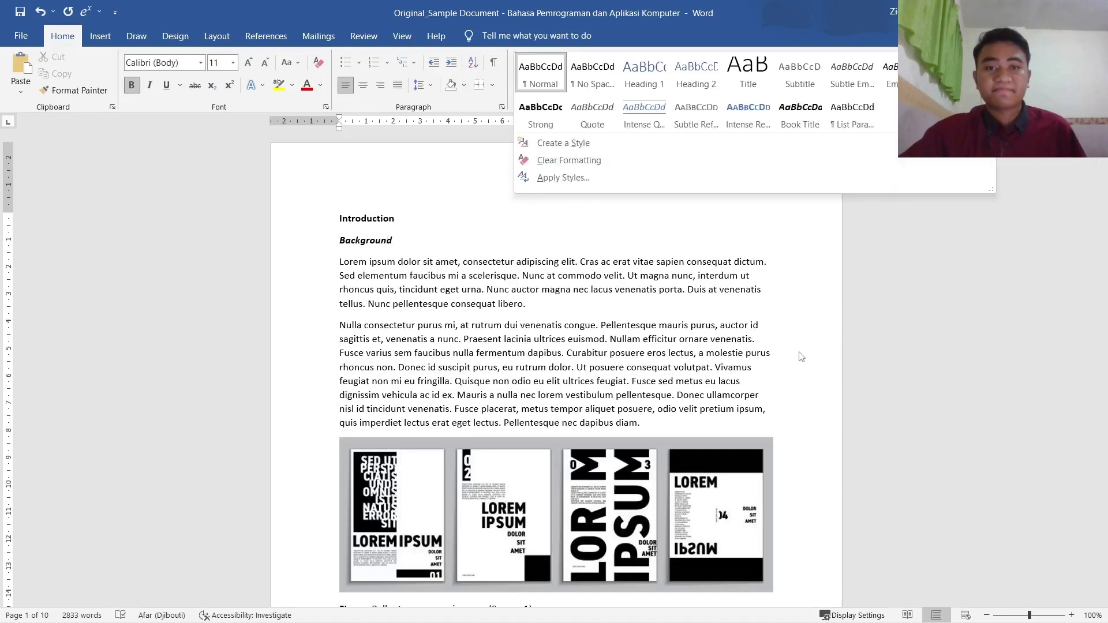
right_click(645, 70)
left_click(649, 92)
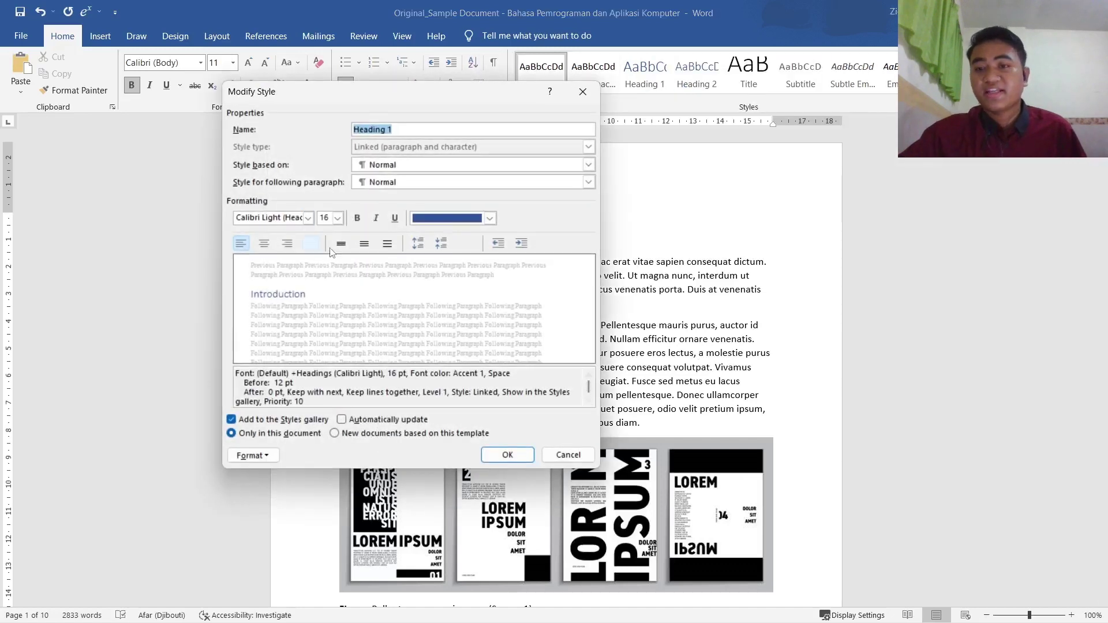
left_click(357, 220)
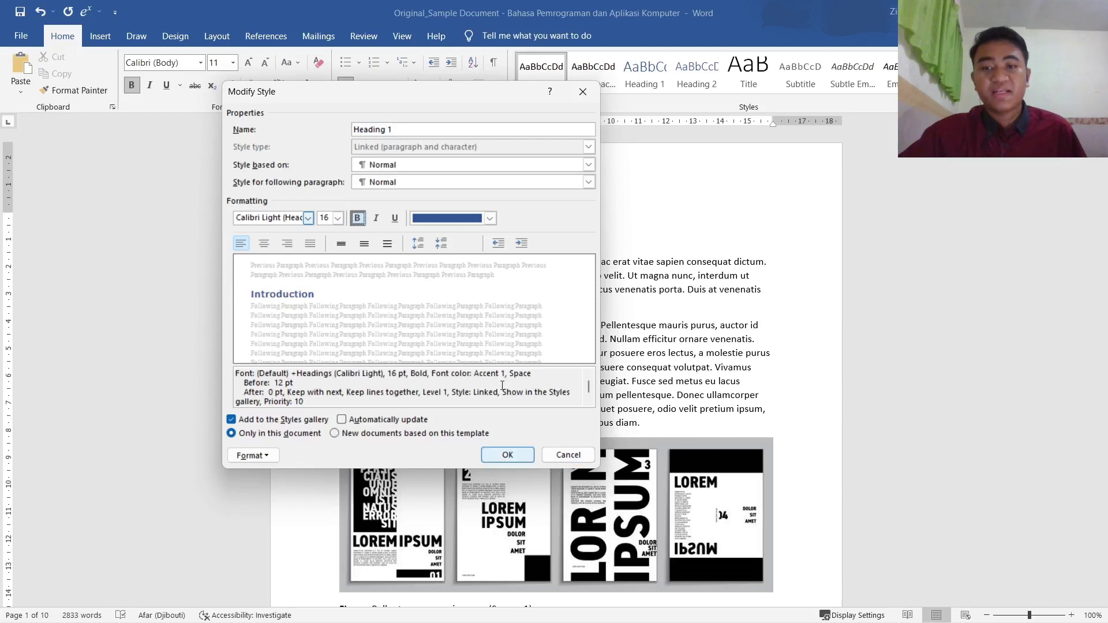
left_click(510, 459)
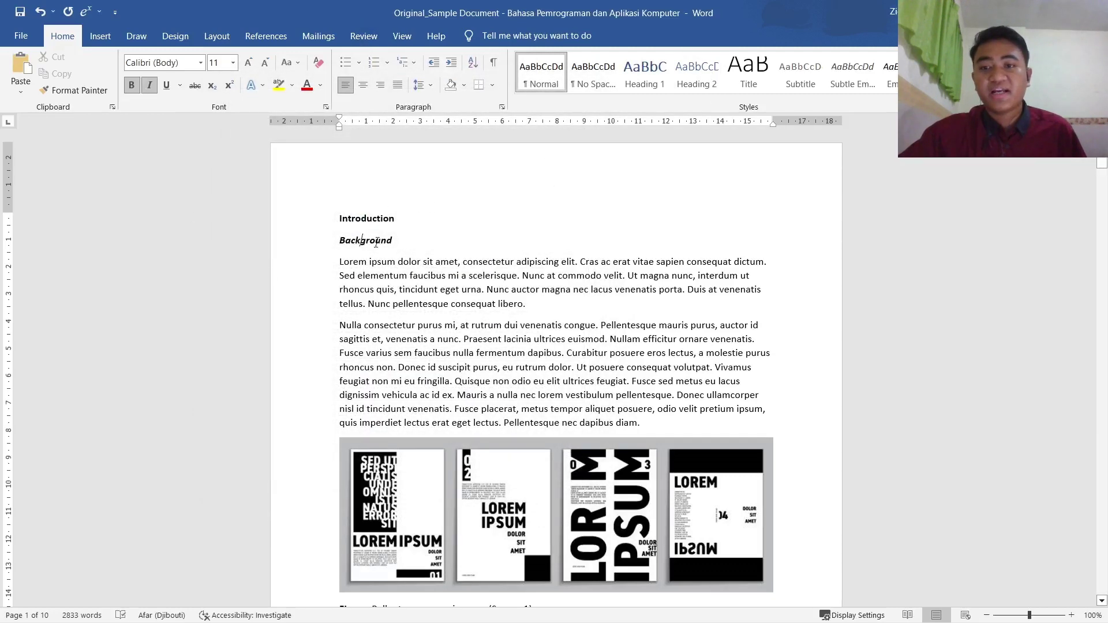
left_click_drag(353, 243, 340, 242)
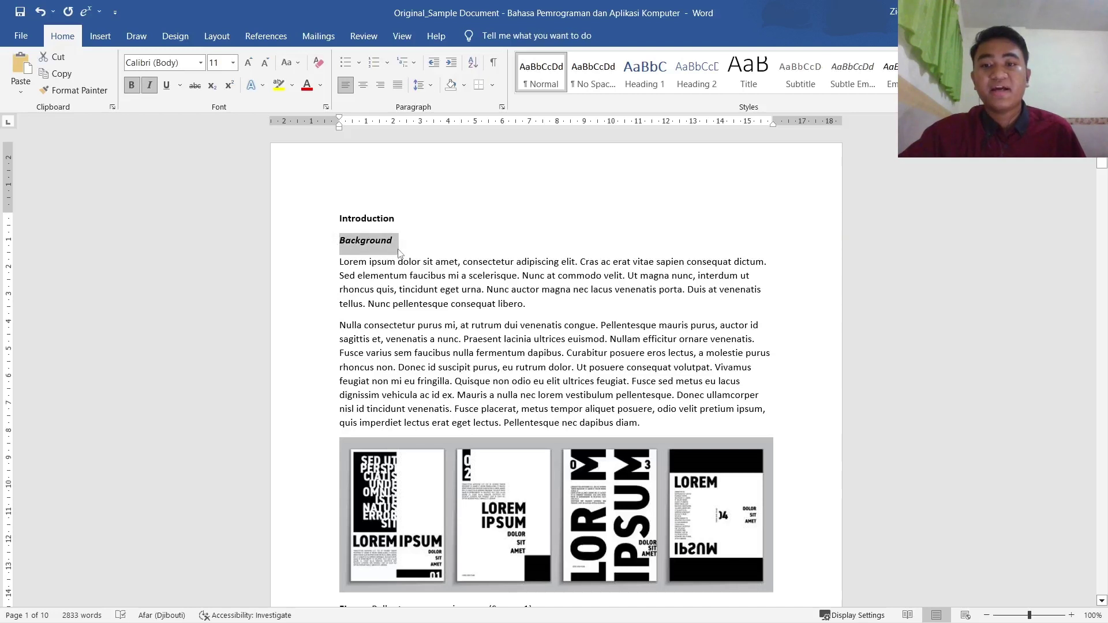
left_click(394, 243)
double_click(359, 240)
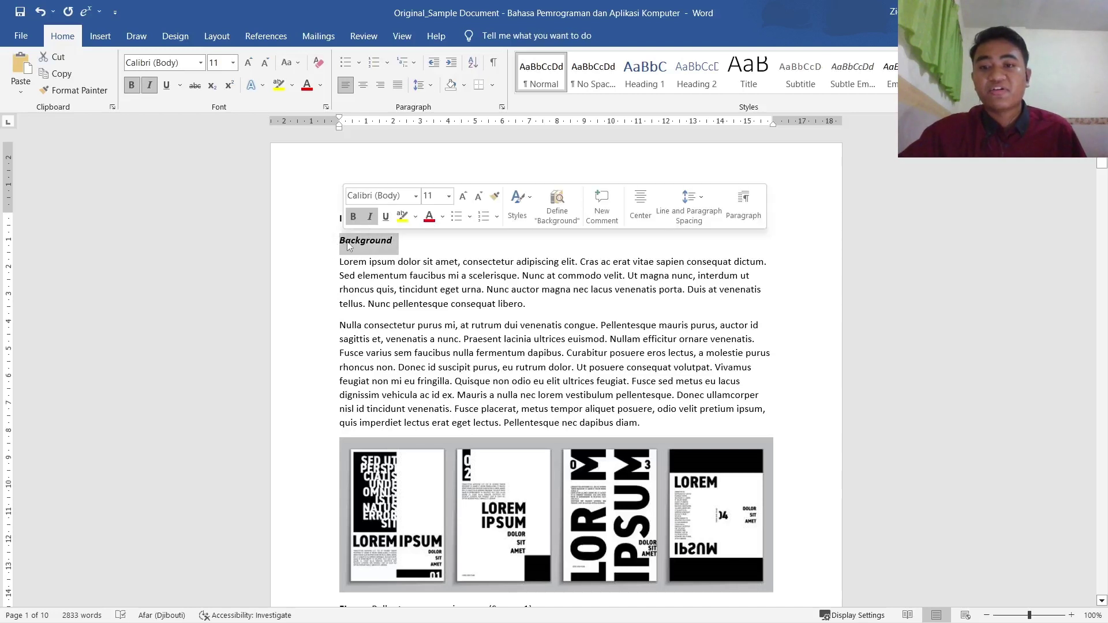
left_click(367, 241)
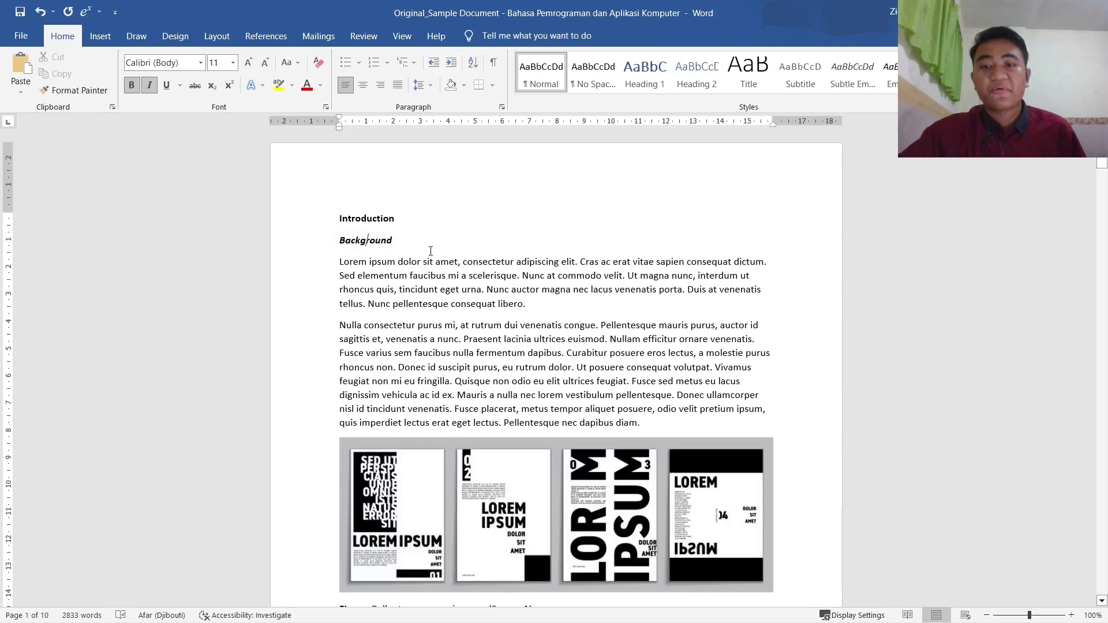
right_click(701, 88)
left_click(462, 237)
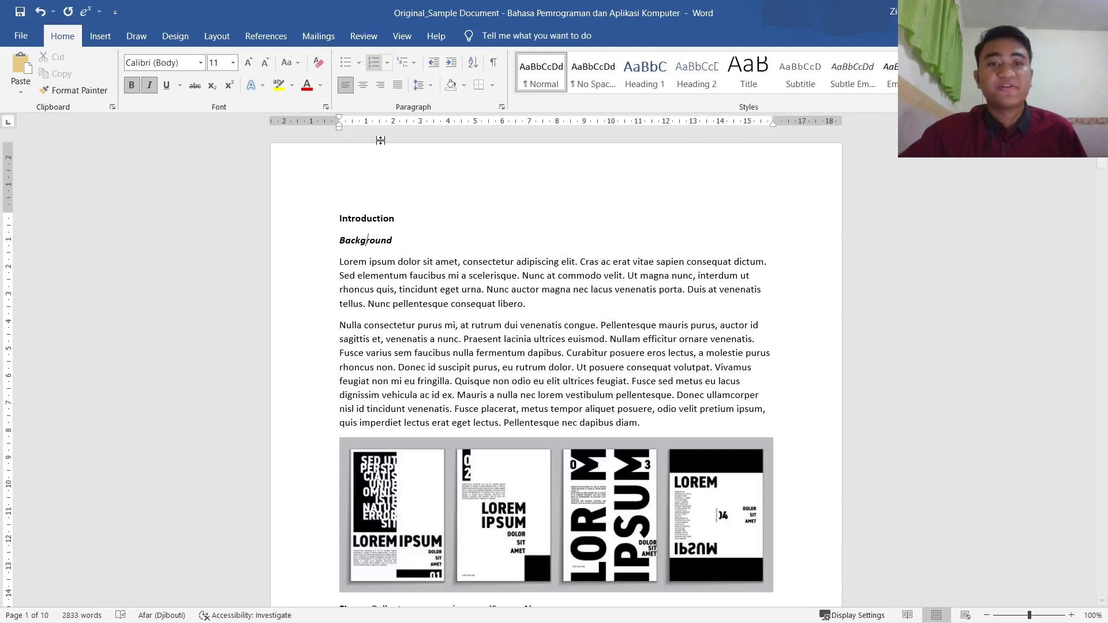
left_click(296, 240)
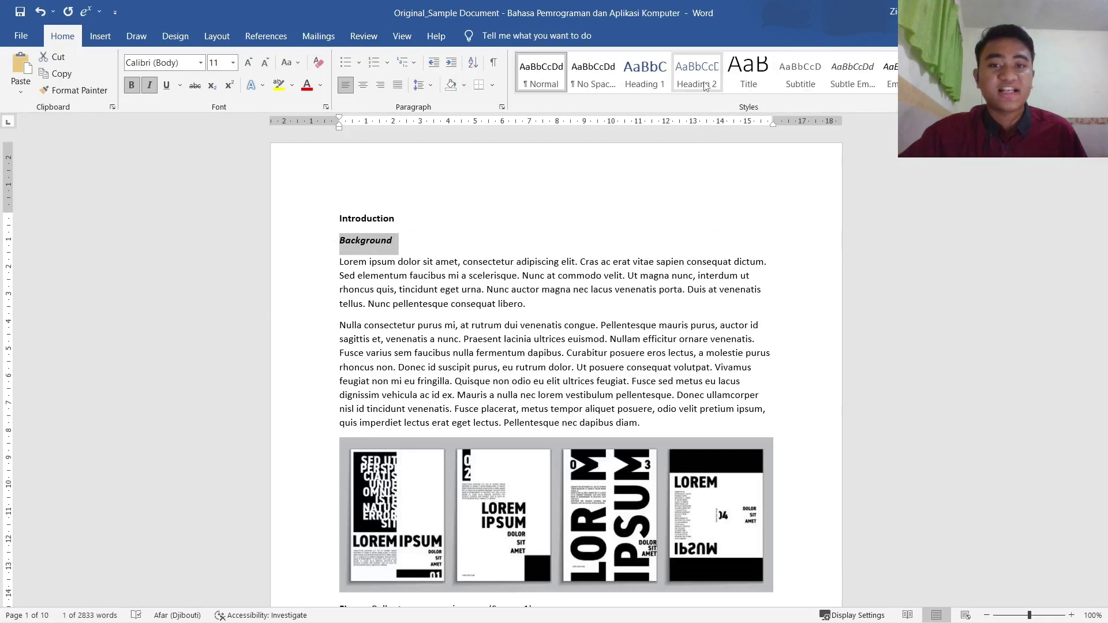
left_click(704, 86)
key("ctrl+z")
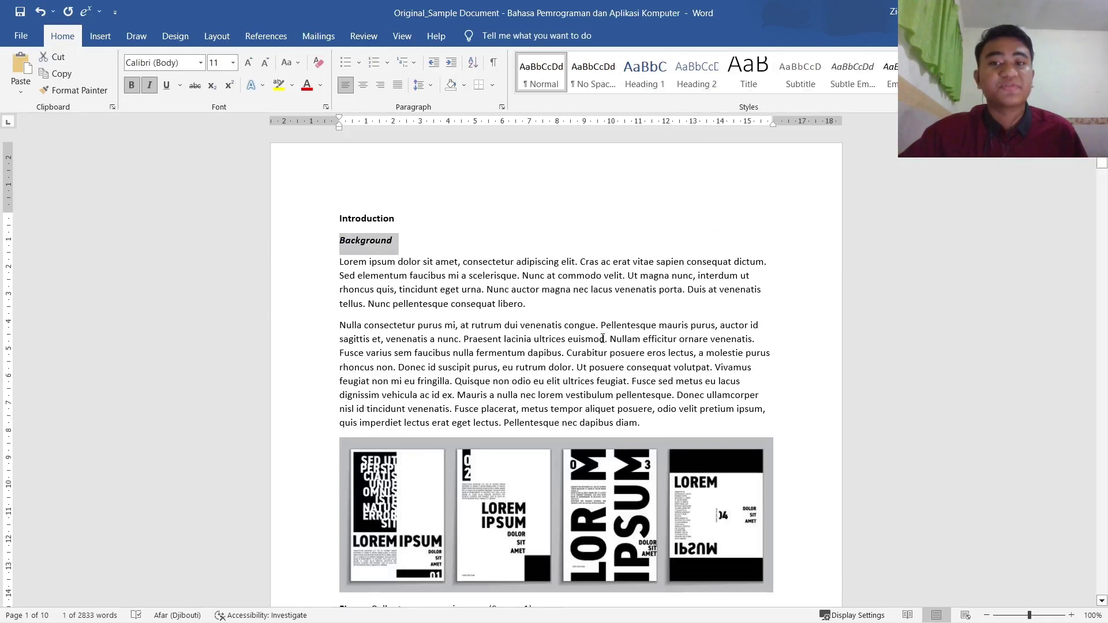
Modify the Heading 2 style so that its text is bold and italic
left_click(600, 339)
right_click(708, 80)
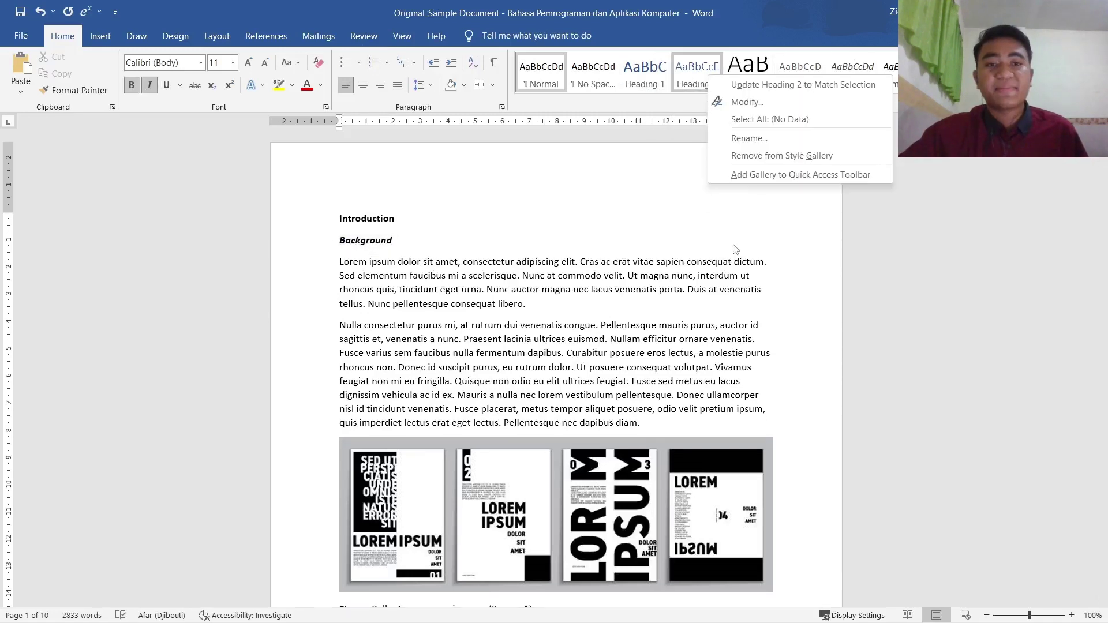
left_click(761, 95)
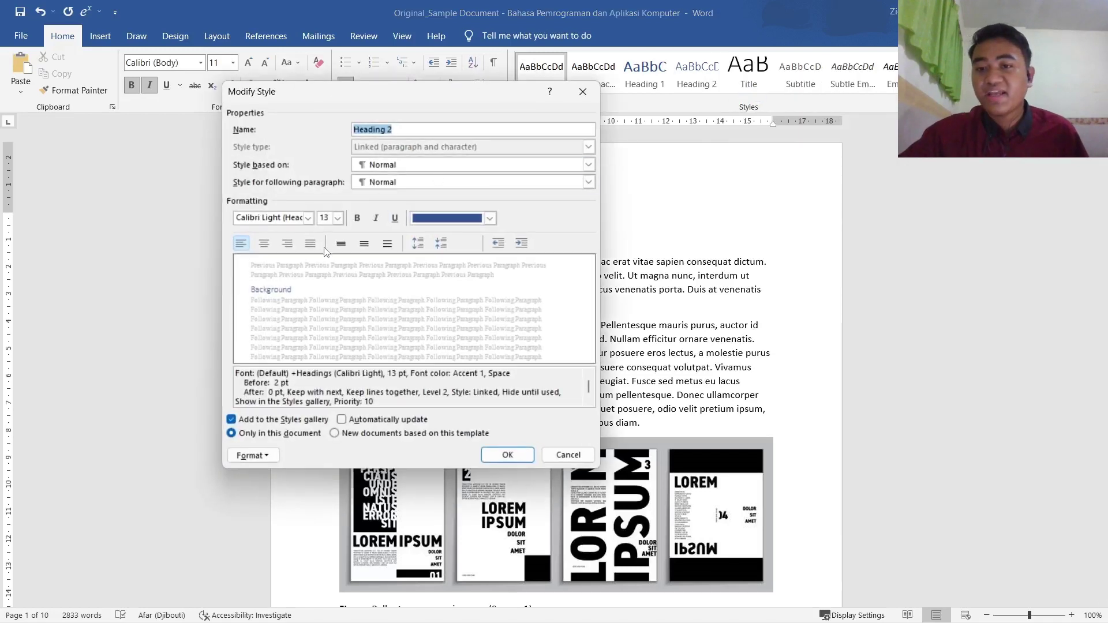
left_click(358, 221)
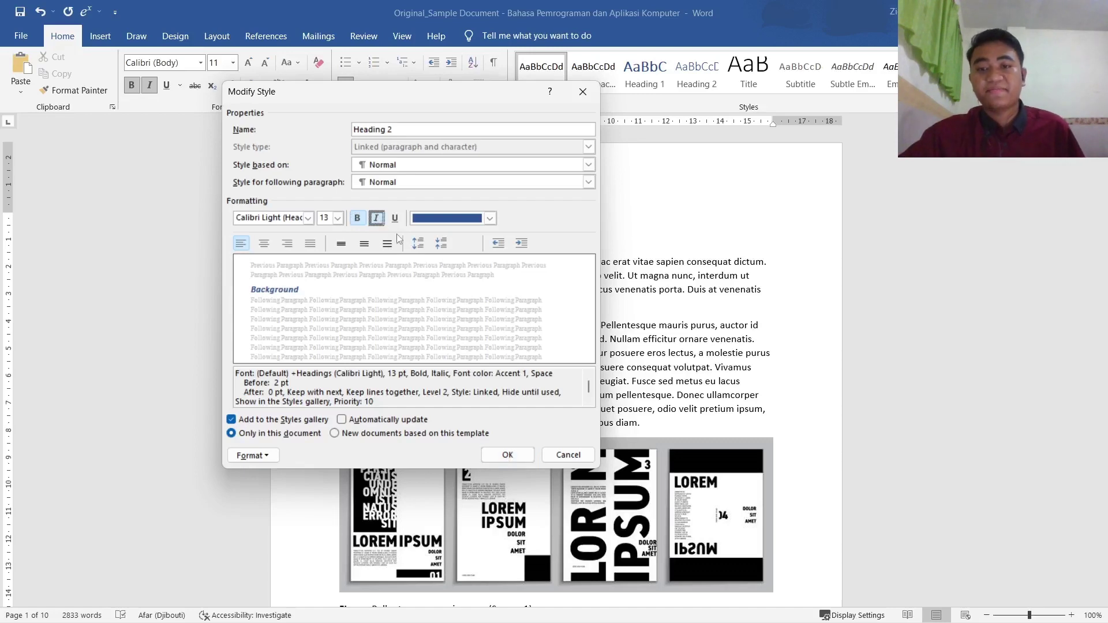
left_click(507, 456)
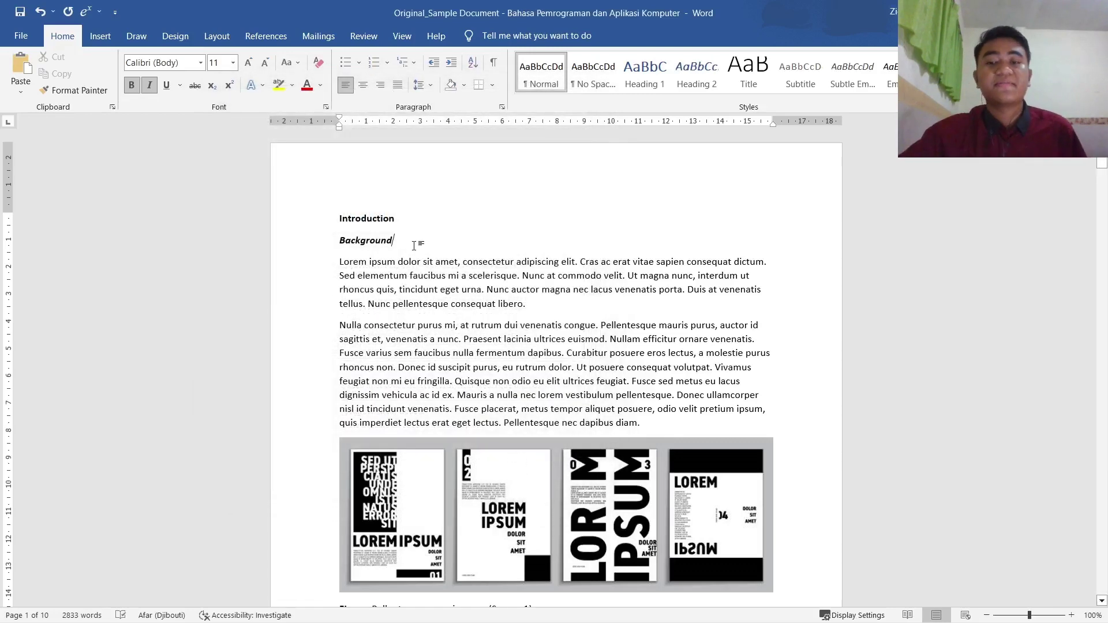
Apply the Heading 1 style to the Introduction heading and the Heading 2 style to the Background heading
left_click_drag(398, 219, 306, 224)
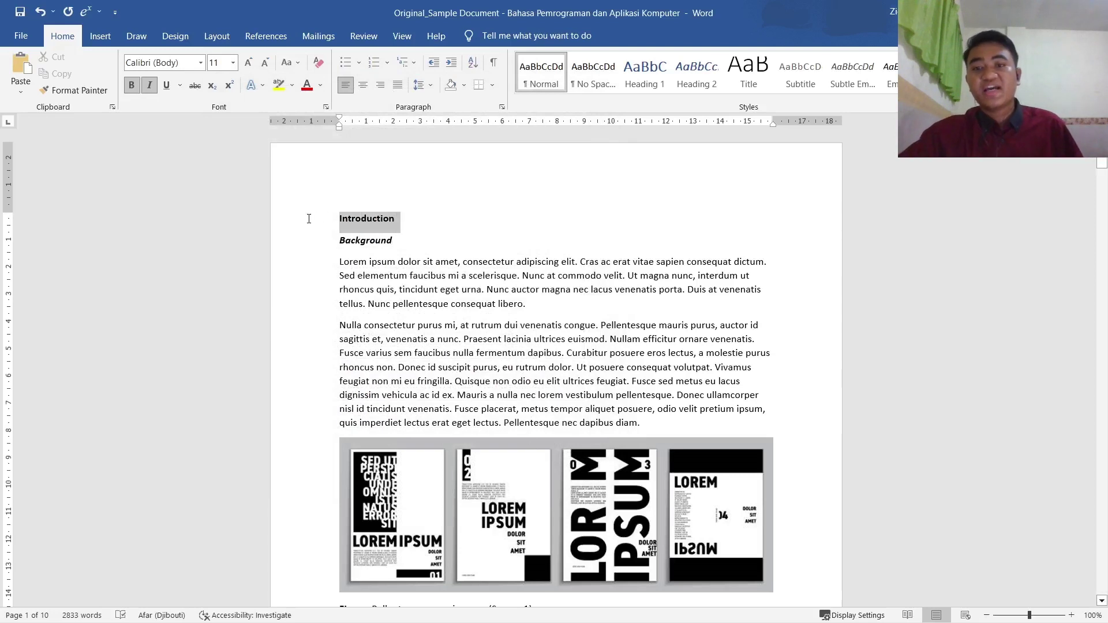
left_click(415, 242)
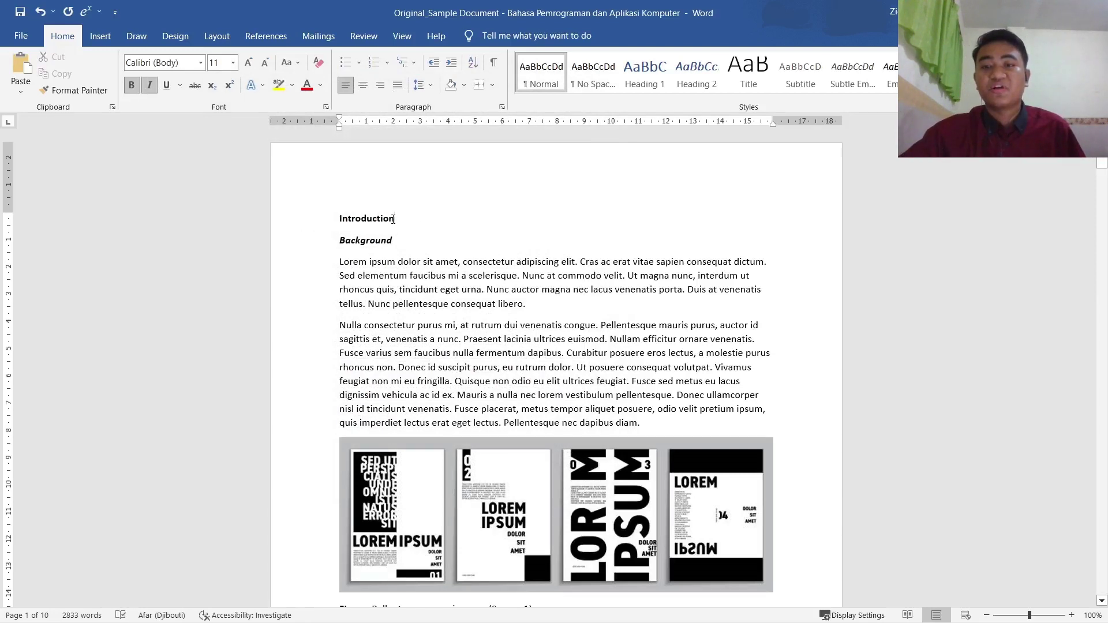
left_click_drag(334, 212, 333, 212)
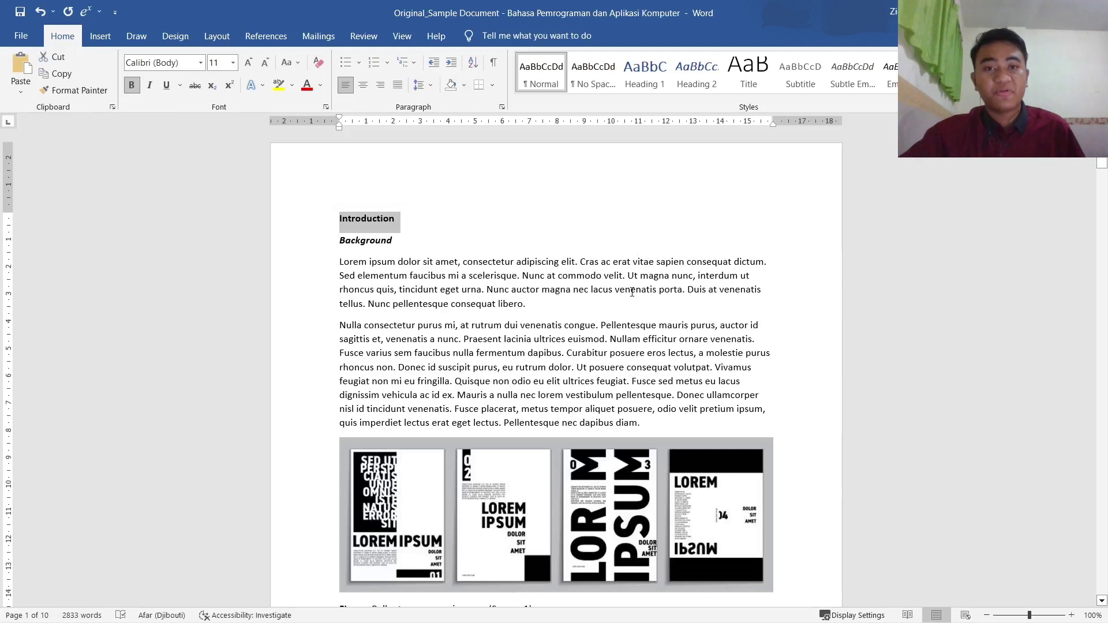
left_click(647, 68)
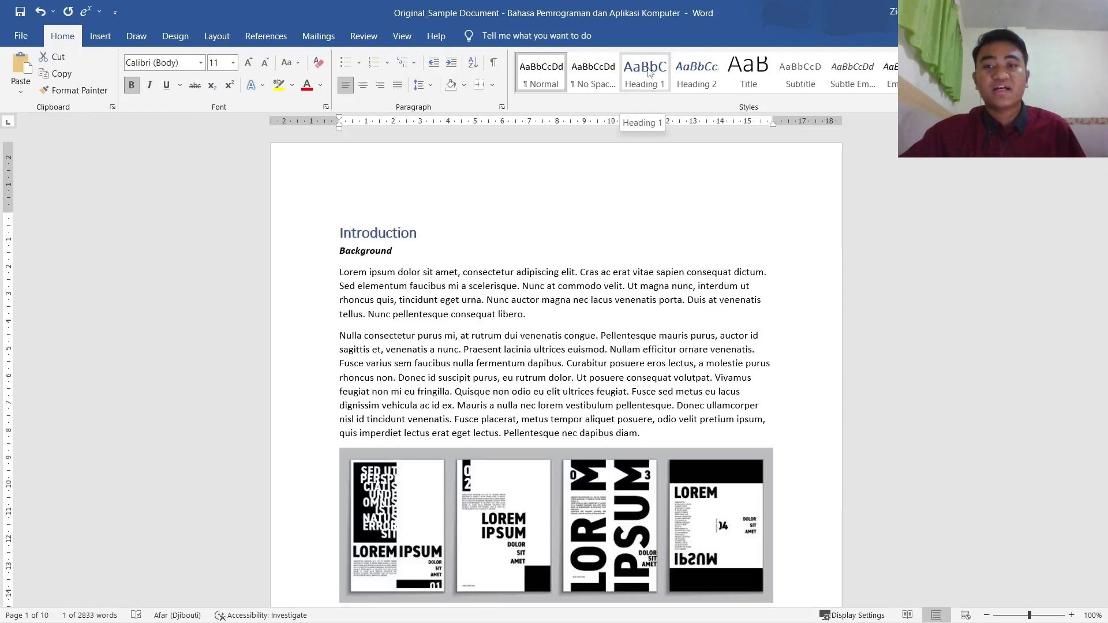
left_click(639, 272)
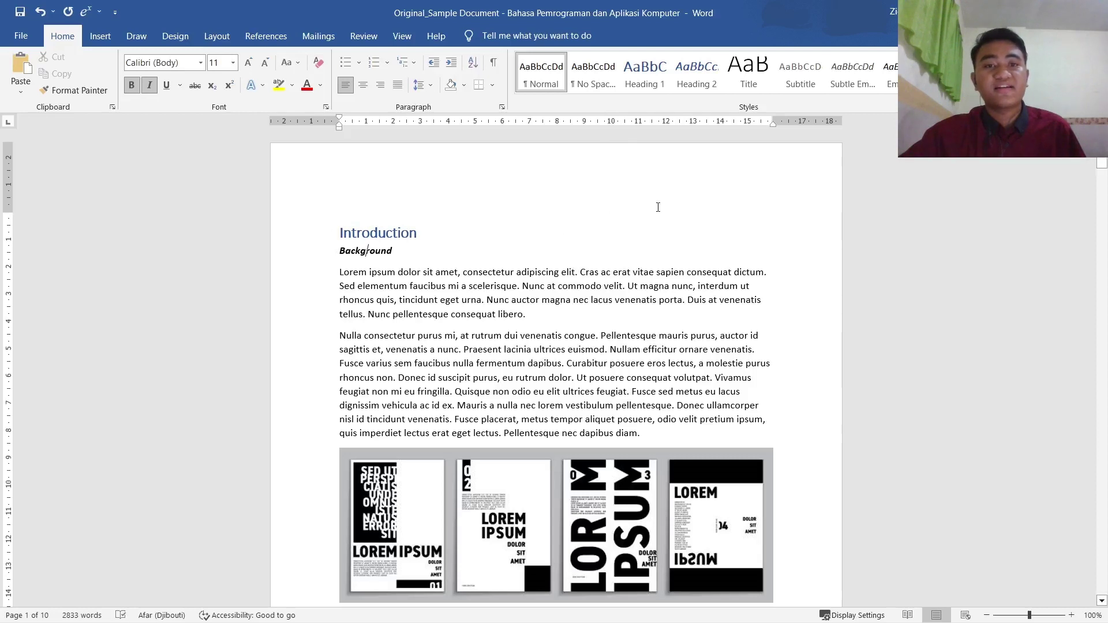
left_click(705, 85)
scroll(435, 233, "down", 1)
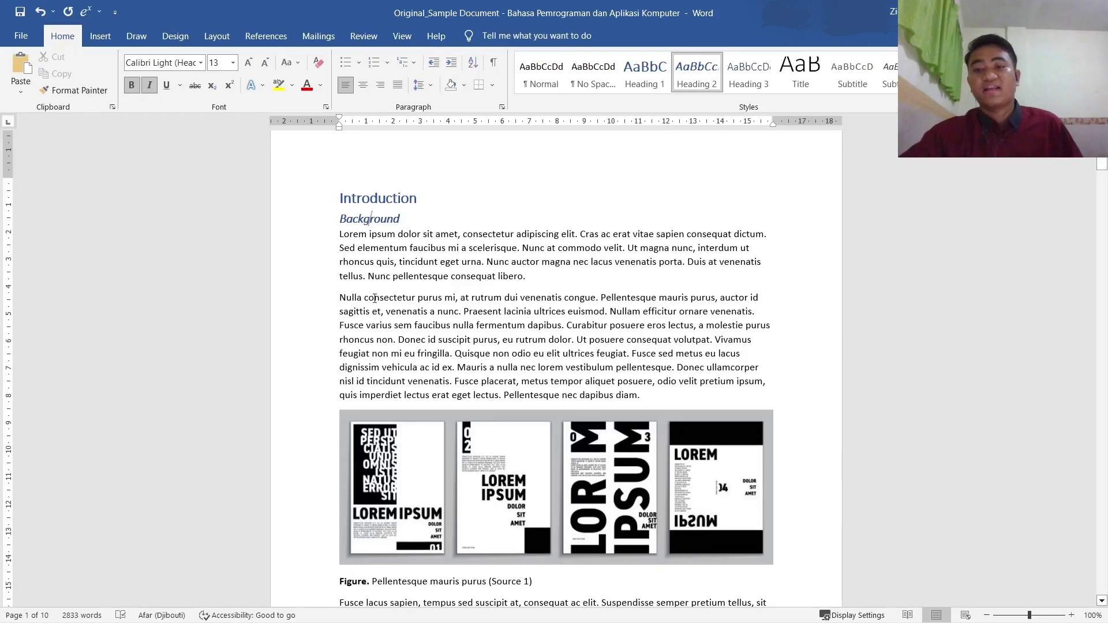
Apply the Heading 2 style to the Problem Statement, Research goals and Research significant headings
scroll(374, 298, "down", 10)
left_click(373, 393)
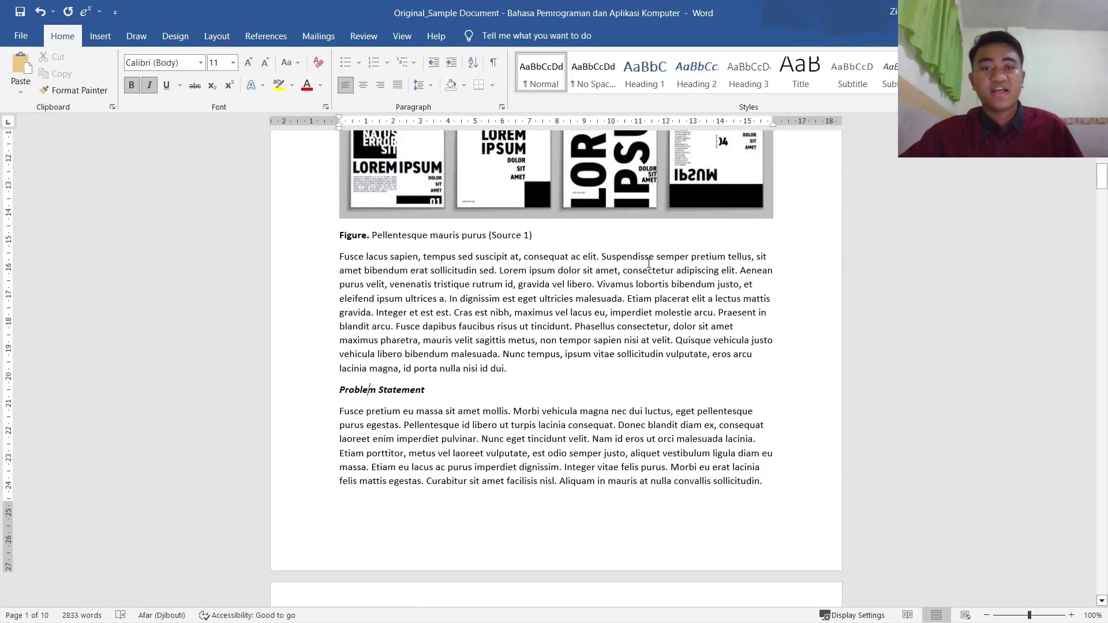
left_click(696, 75)
scroll(386, 435, "down", 6)
scroll(386, 436, "down", 6)
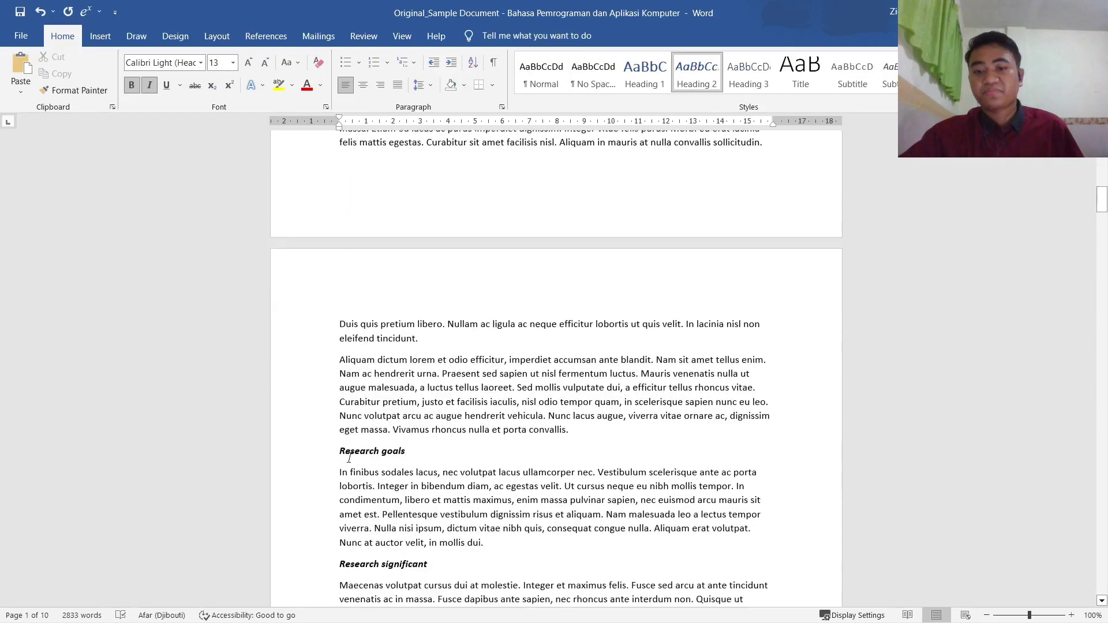
left_click(369, 371)
left_click(700, 81)
scroll(367, 323, "down", 5)
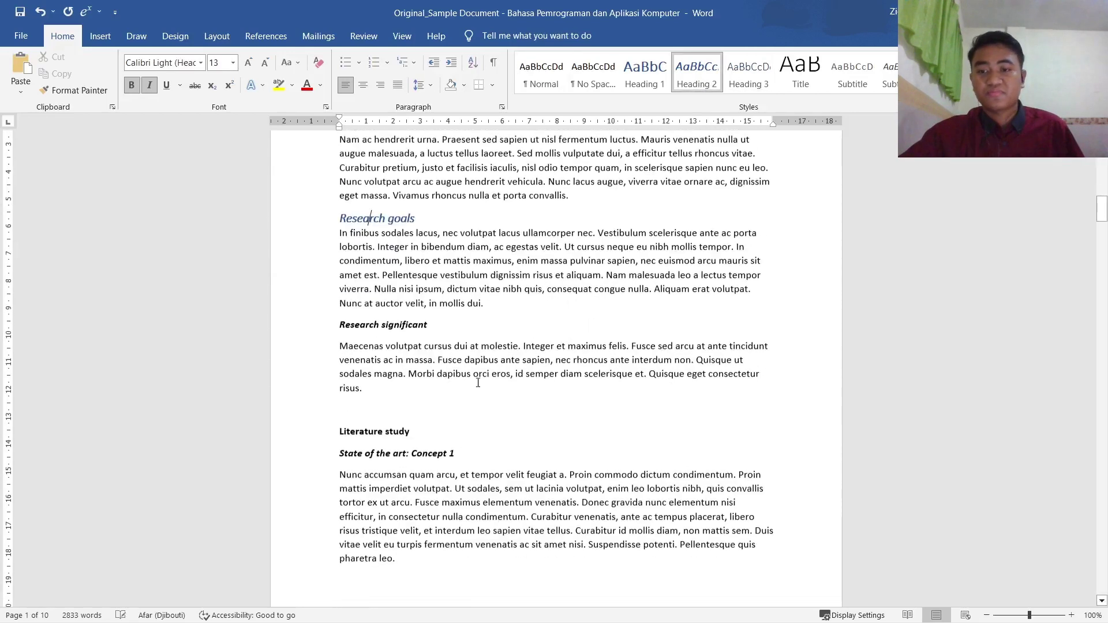
left_click(363, 304)
left_click(712, 86)
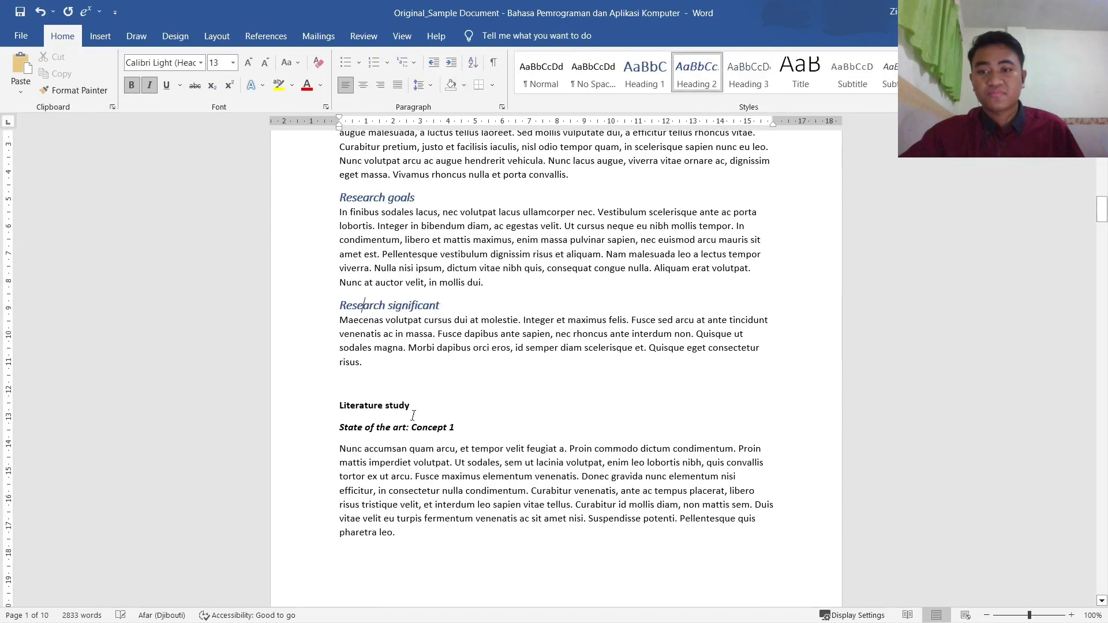
Apply Heading 1 to the Literature study heading and Heading 2 to the State of the art: Concept 1 heading
left_click(375, 405)
left_click(645, 74)
scroll(424, 367, "down", 2)
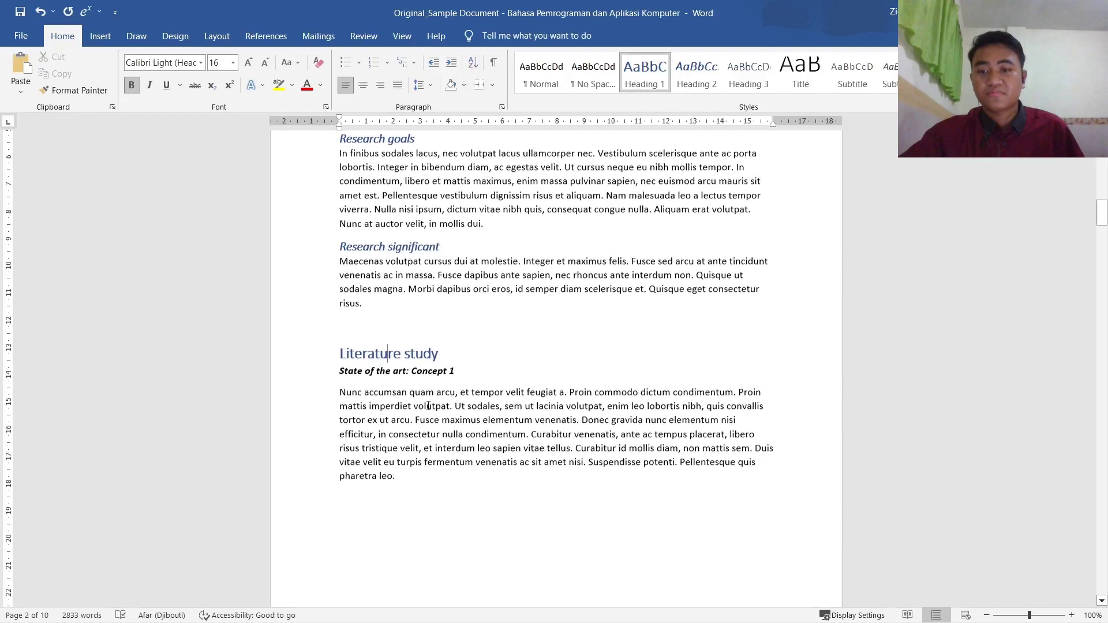
left_click(425, 366)
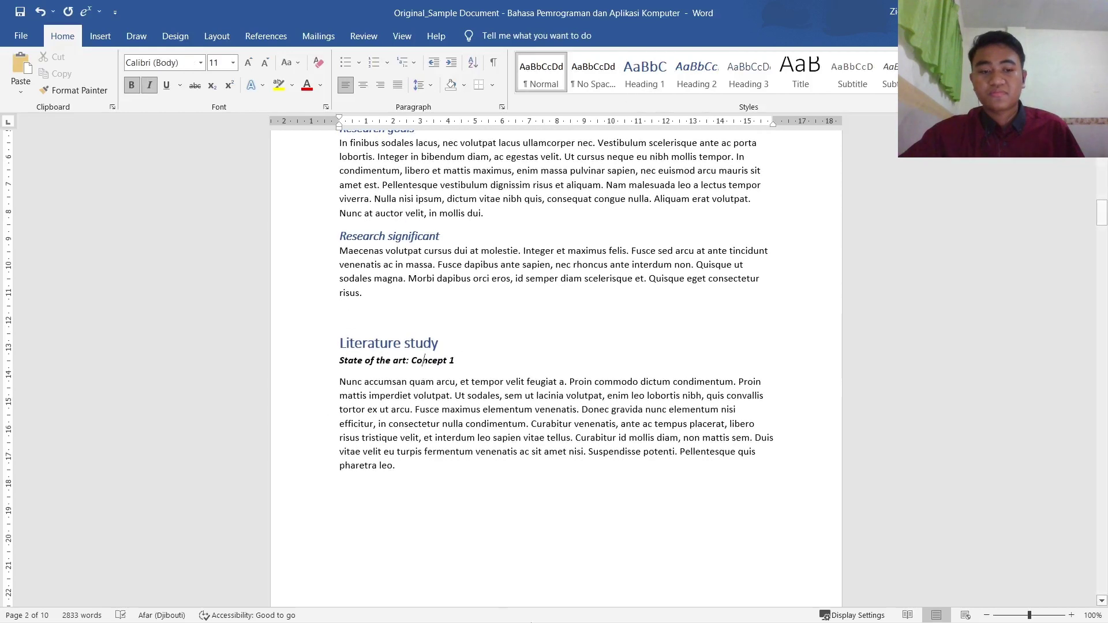
left_click(696, 74)
scroll(542, 373, "down", 3)
Apply the Heading 2 style to the Fundamental theory 1 heading on page 5
scroll(542, 374, "down", 20)
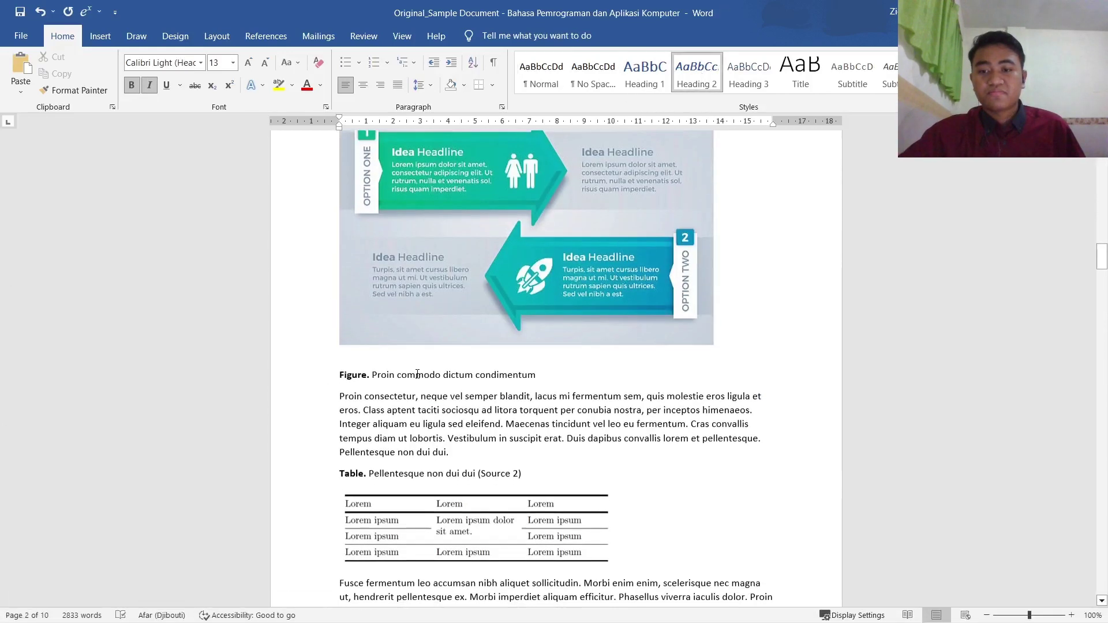
scroll(408, 383, "down", 20)
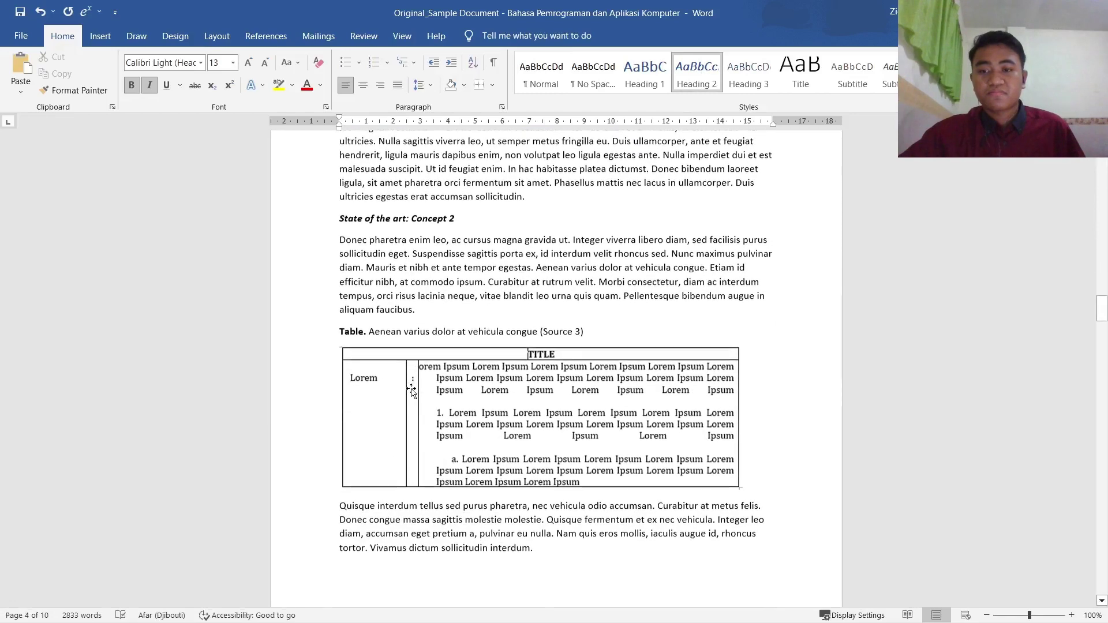
scroll(412, 391, "down", 18)
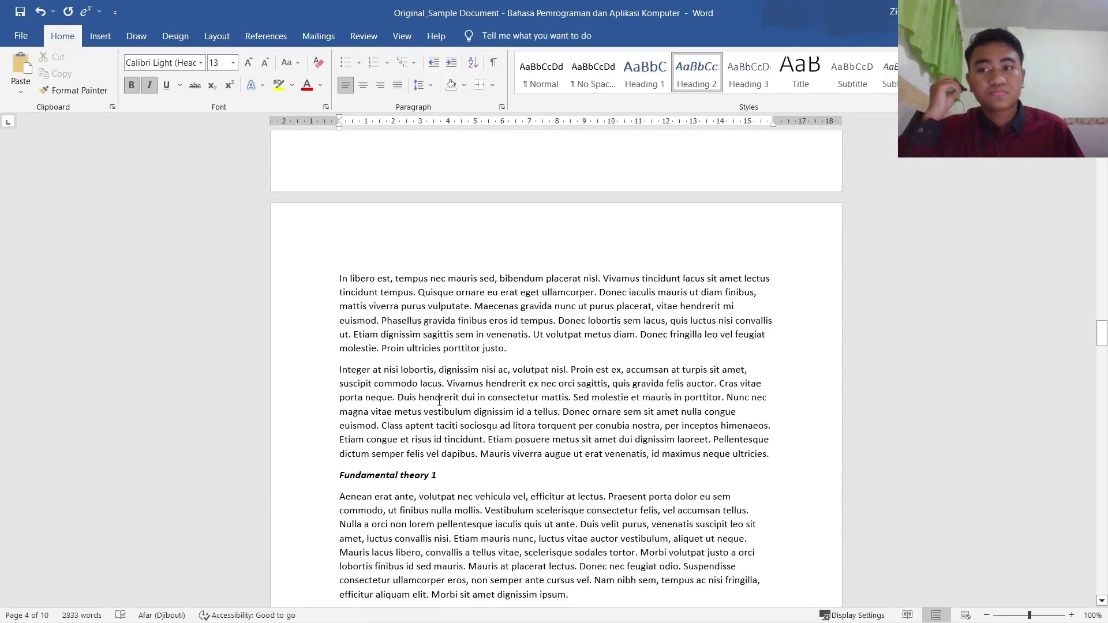
scroll(441, 405, "down", 3)
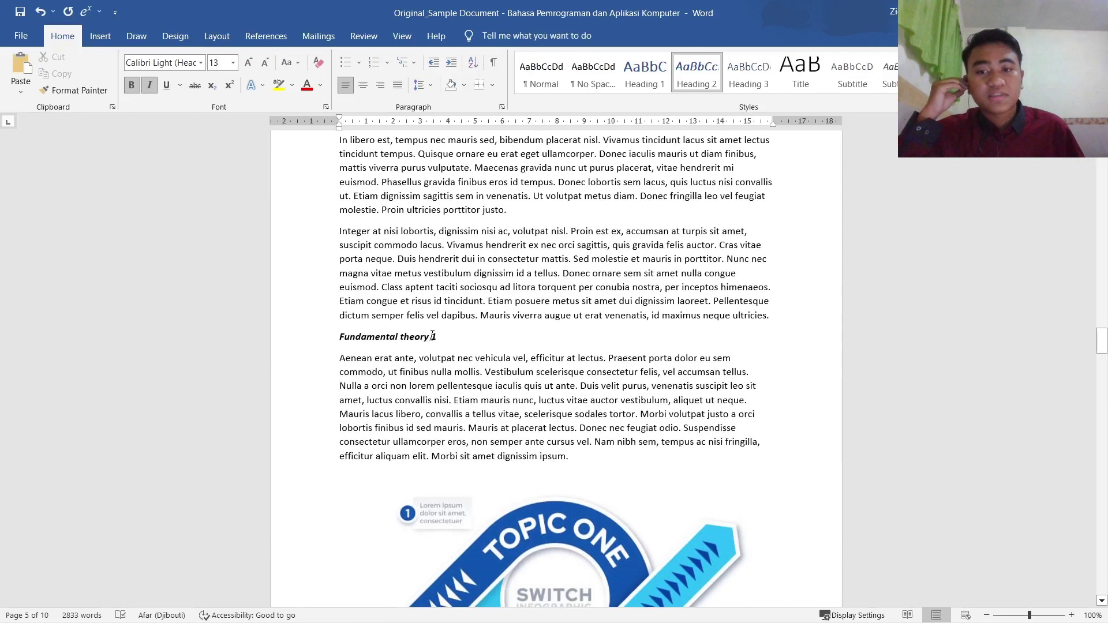
left_click(428, 335)
left_click(696, 78)
Apply the Heading 2 style to the skipped State of the art: Concept 2 heading on page 4
scroll(397, 255, "up", 10)
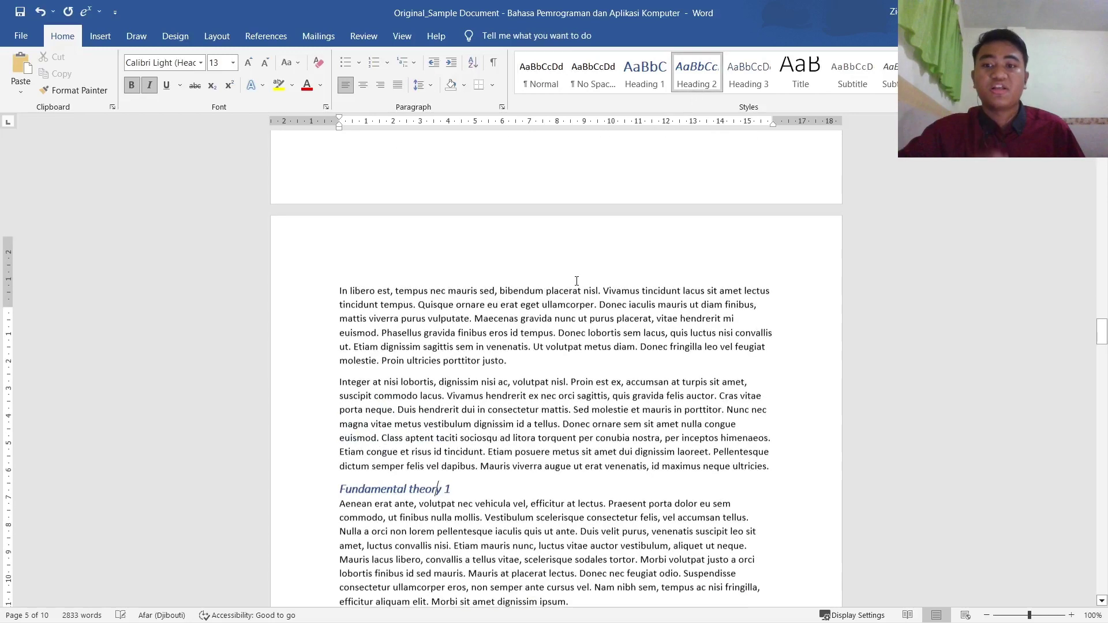
scroll(396, 256, "up", 2)
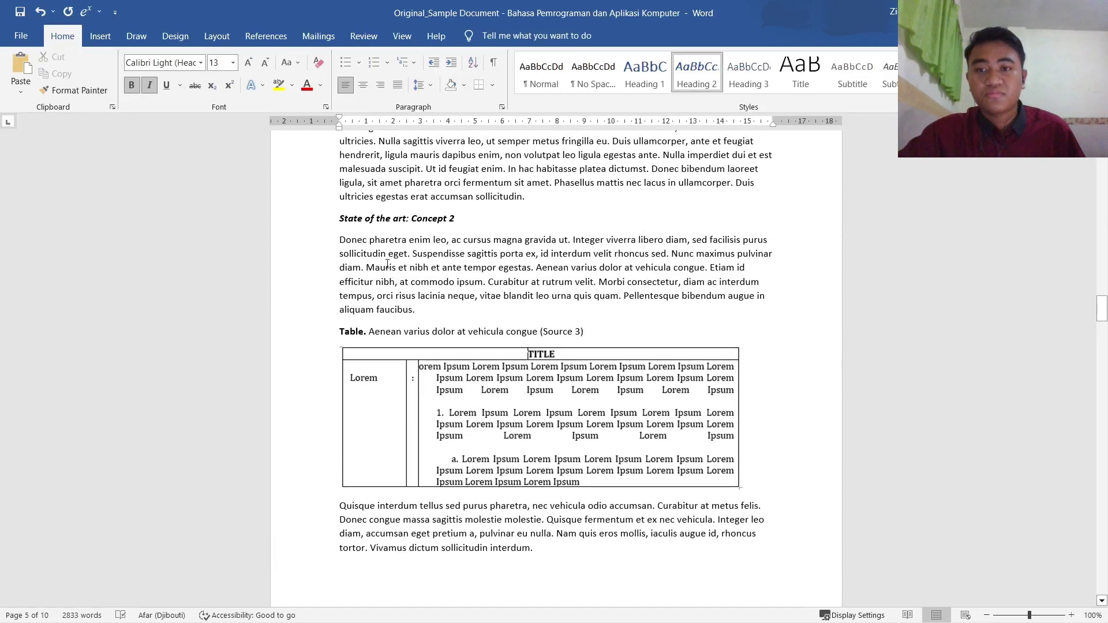
left_click(376, 217)
left_click(702, 81)
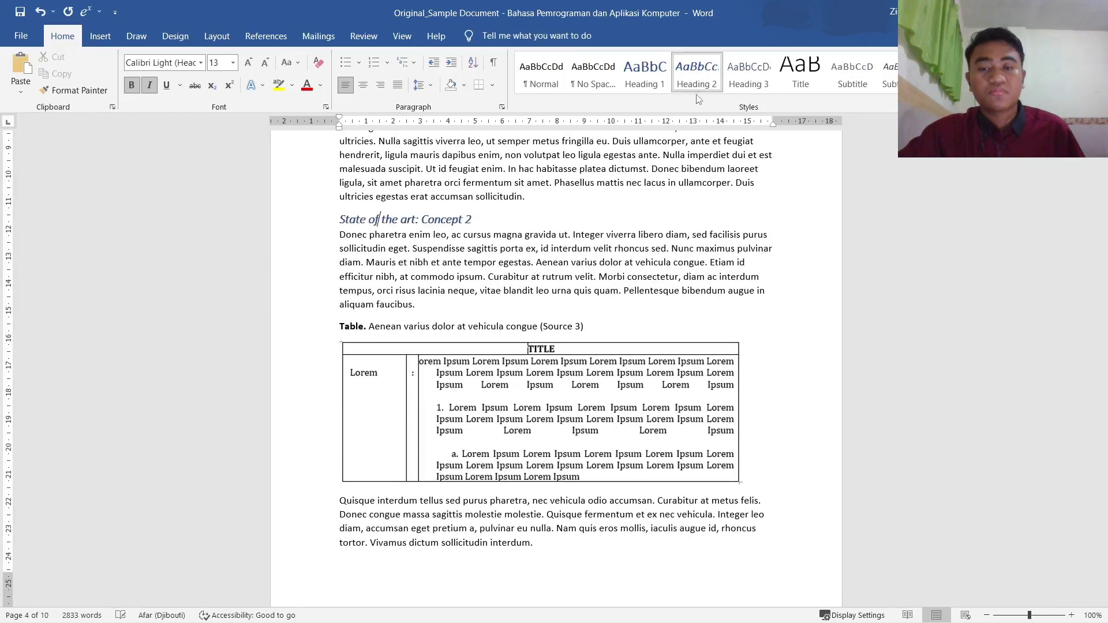
Apply the Heading 2 style to the Fundamental theory 2 heading on page 6
scroll(512, 300, "down", 8)
scroll(511, 300, "down", 20)
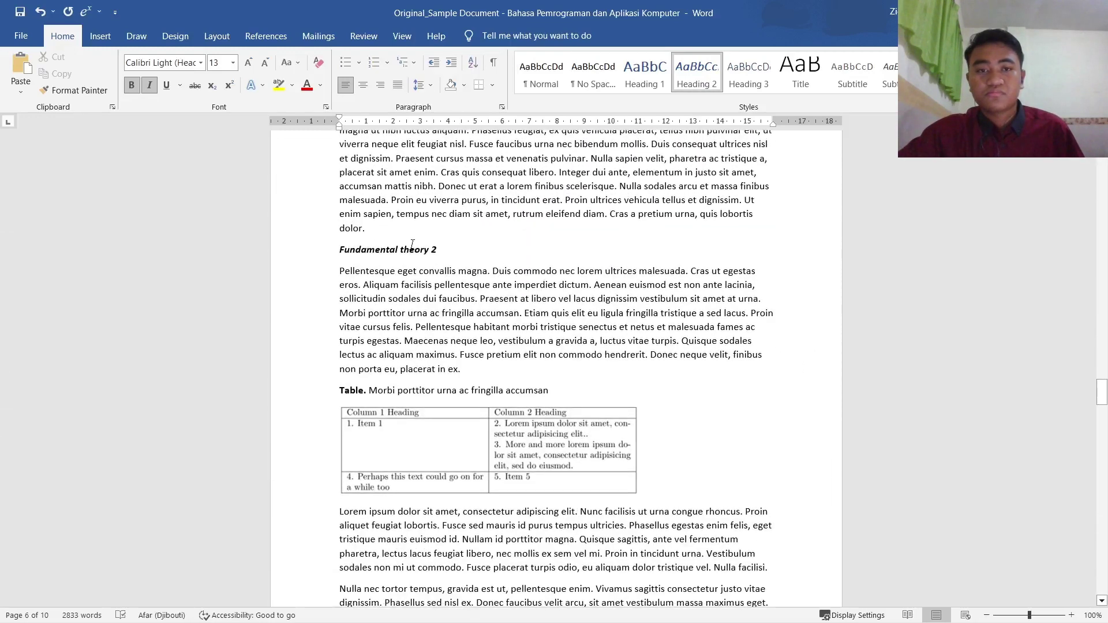
scroll(412, 243, "down", 12)
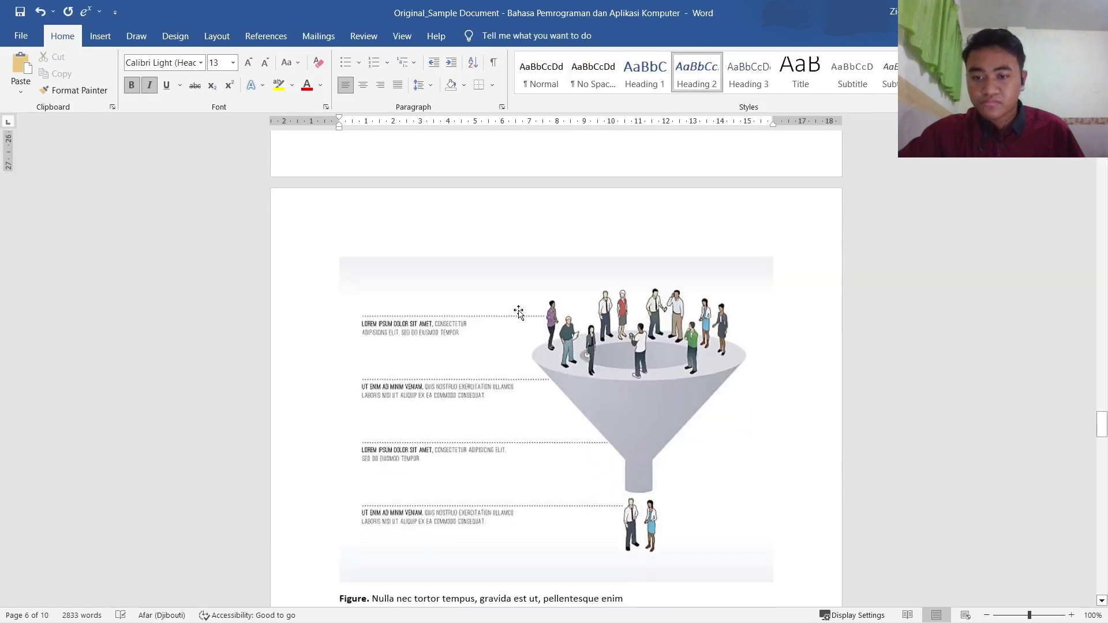
Check the Research method heading's level in the modified document and apply the Heading 1 style to that heading in the original
scroll(518, 312, "down", 6)
left_click(434, 326)
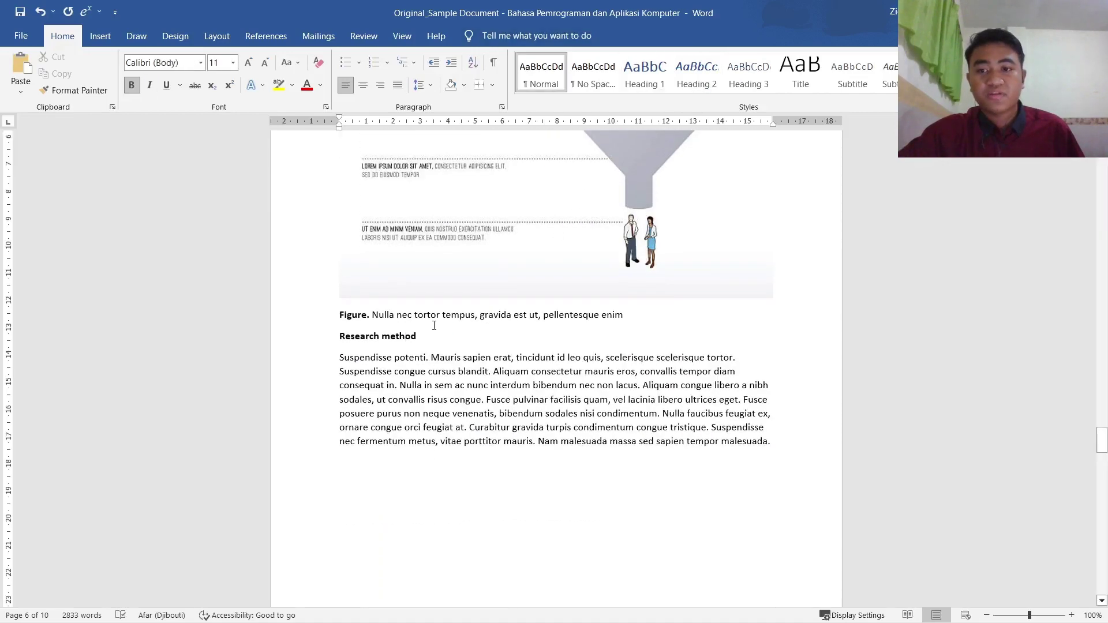
scroll(433, 325, "down", 3)
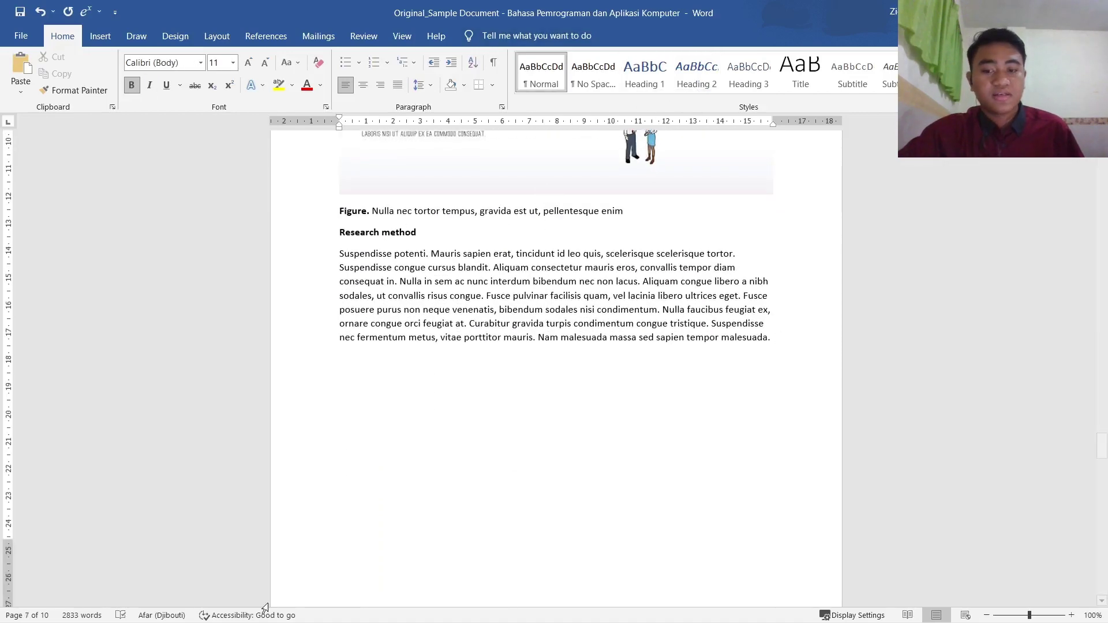
mouse_move(214, 606)
left_click(281, 533)
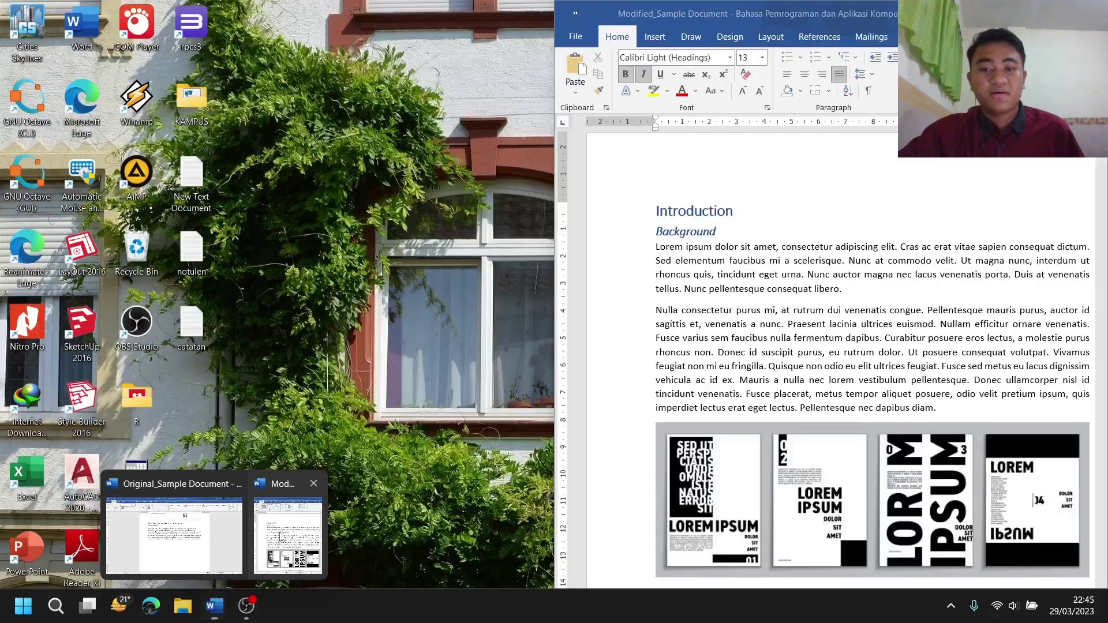
left_click_drag(1102, 196, 1098, 442)
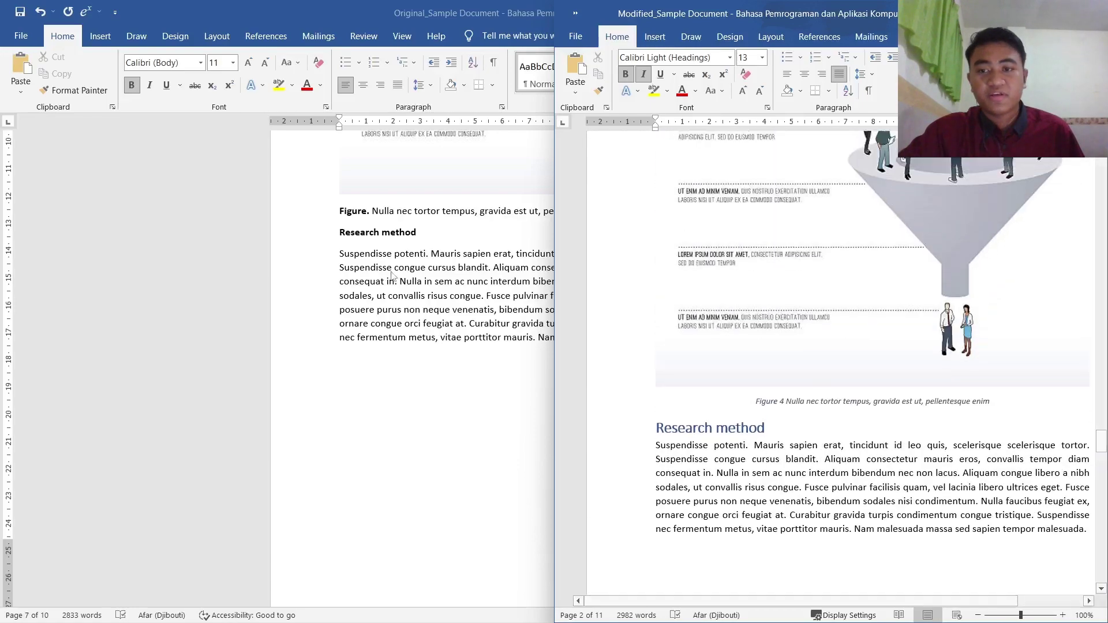
left_click(399, 232)
left_click(644, 74)
Apply the Heading 2 style to the Step 1, Step 2 and Step 3 headings under Research method
scroll(439, 292, "down", 15)
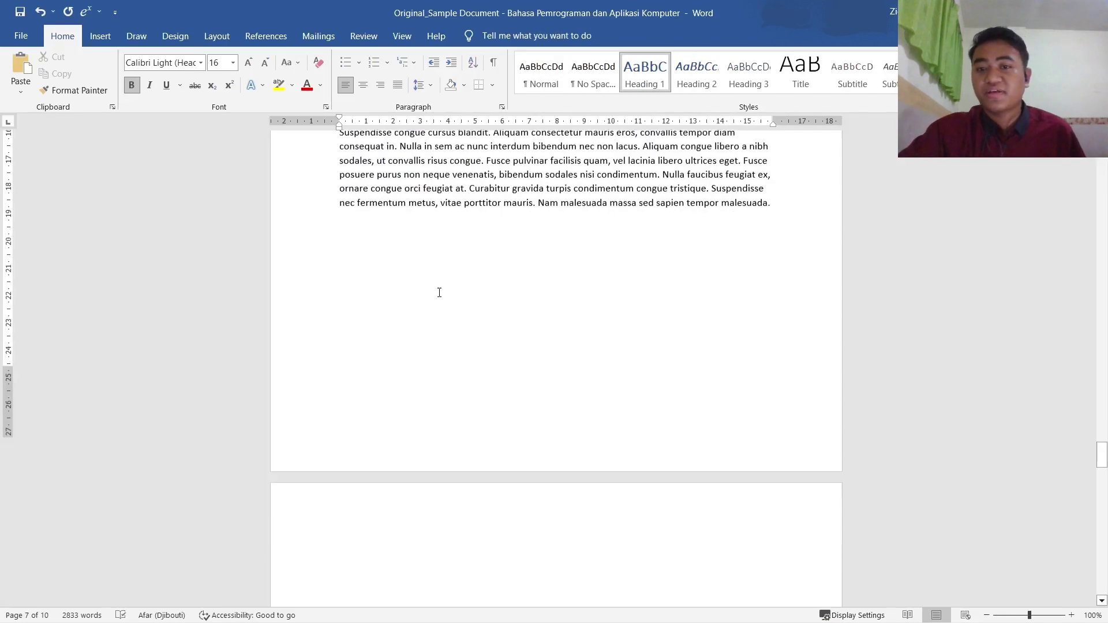
scroll(395, 279, "down", 5)
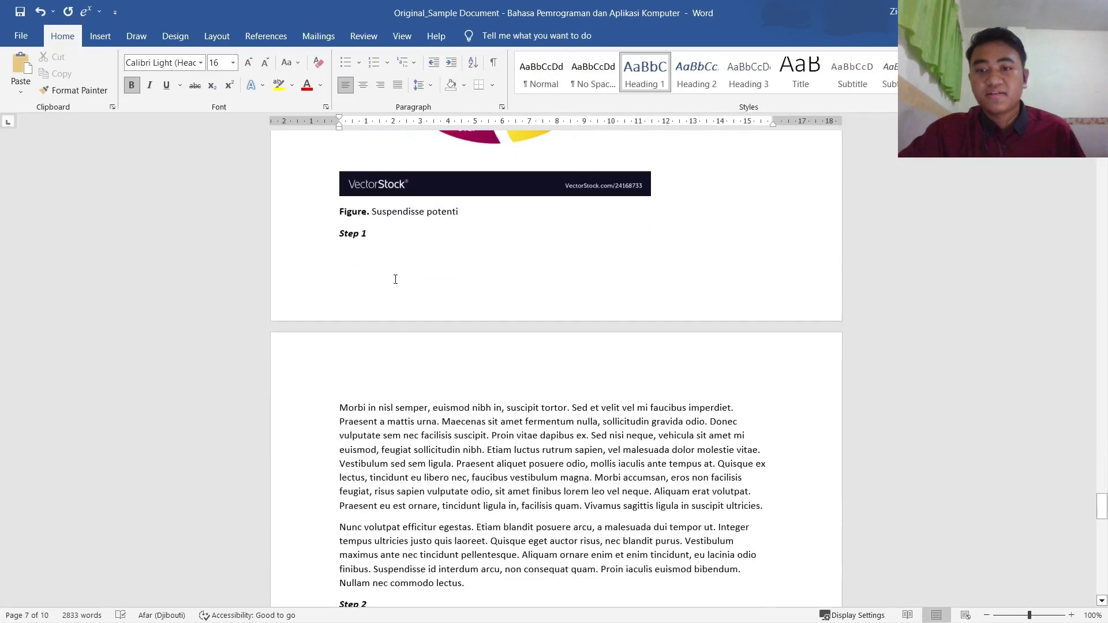
left_click(353, 237)
left_click(696, 74)
scroll(341, 470, "down", 7)
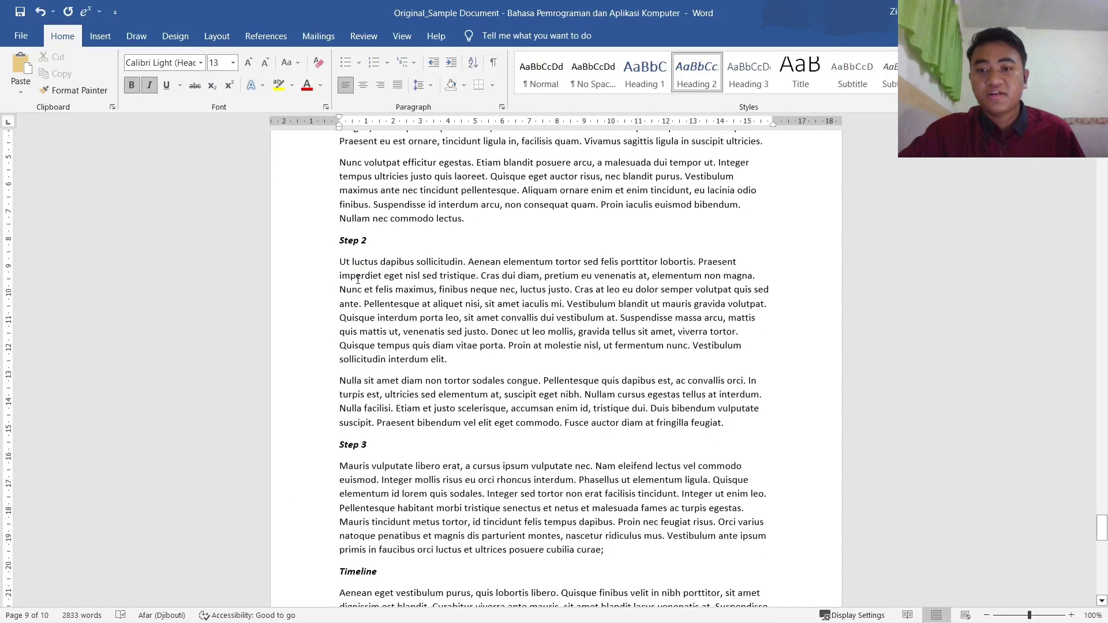
left_click(356, 240)
left_click(696, 74)
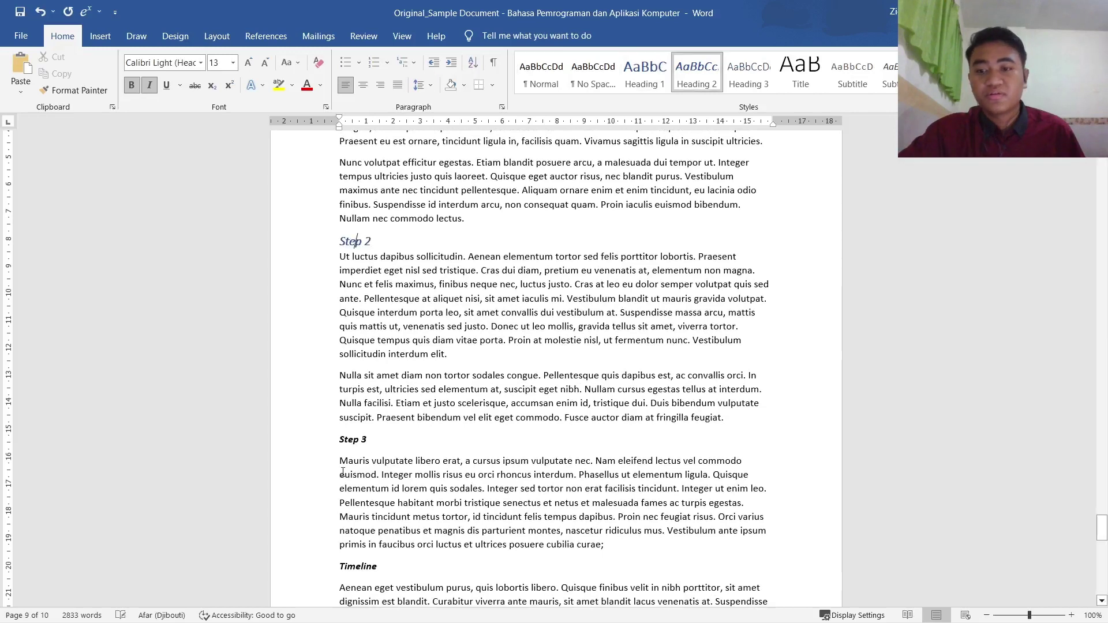
left_click(350, 440)
left_click(696, 73)
Apply the Heading 2 style to the Timeline heading on page 9
scroll(364, 400, "down", 3)
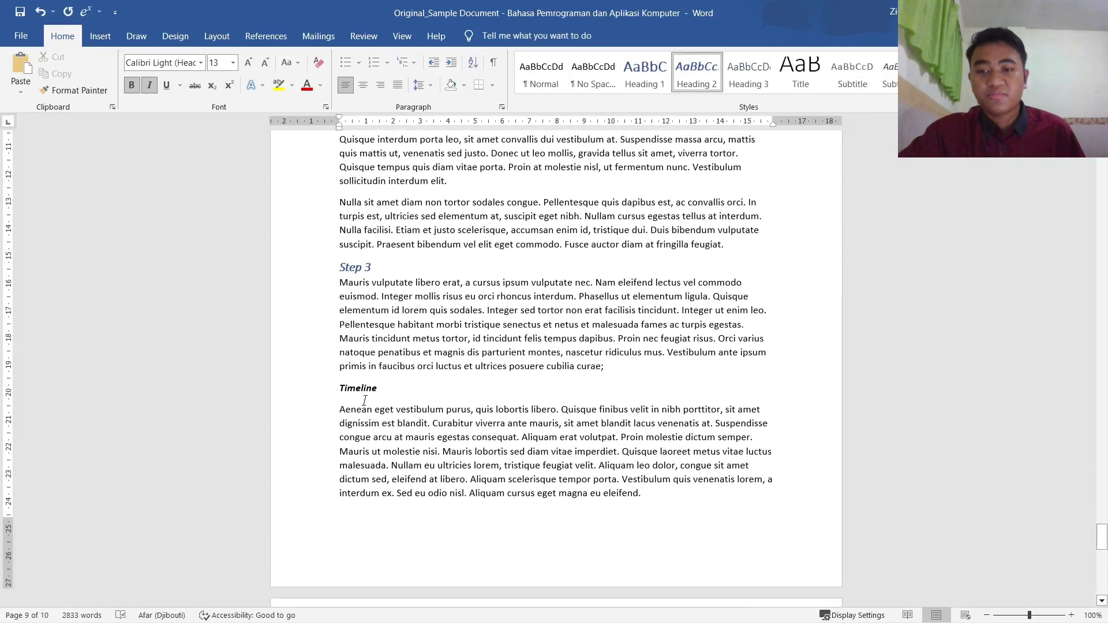
left_click(365, 400)
left_click(697, 74)
Collapse the Introduction, Literature study and Research method sections to check the heading structure, and expand them again
scroll(604, 399, "down", 5)
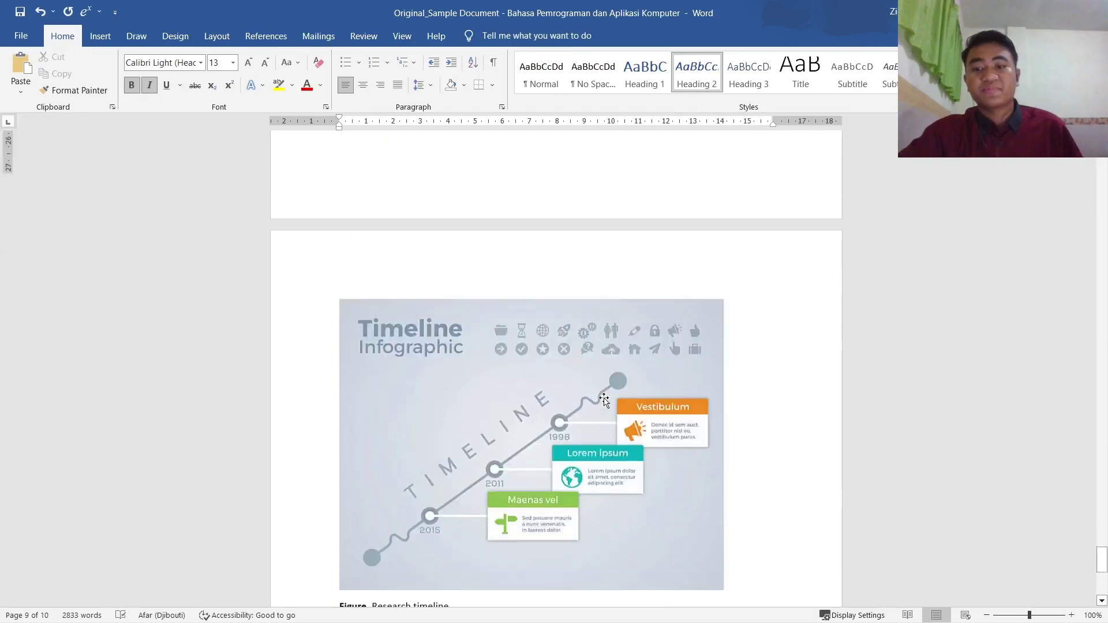
scroll(603, 400, "down", 7)
left_click_drag(1101, 580, 1098, 161)
left_click(332, 234)
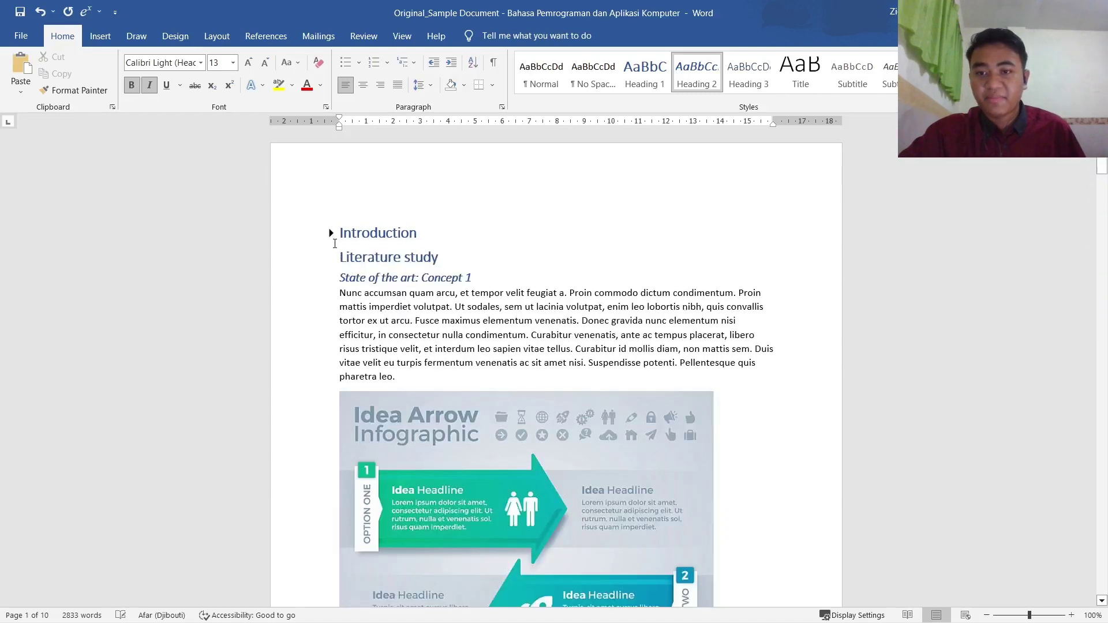
left_click(332, 260)
left_click(333, 281)
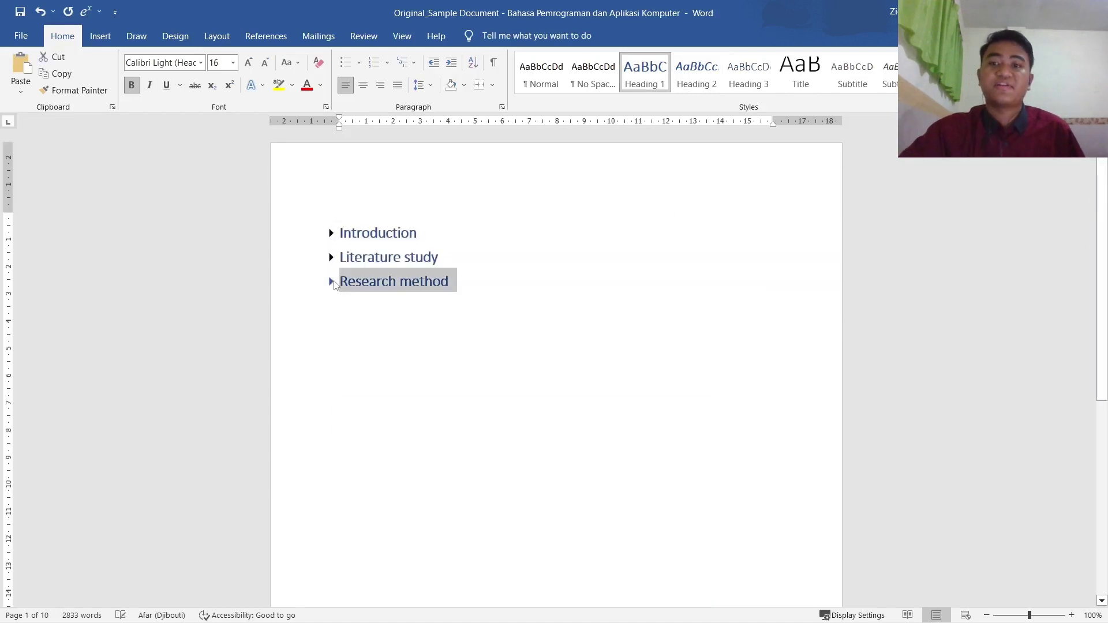
left_click(333, 281)
left_click(332, 259)
left_click(330, 233)
left_click(341, 254)
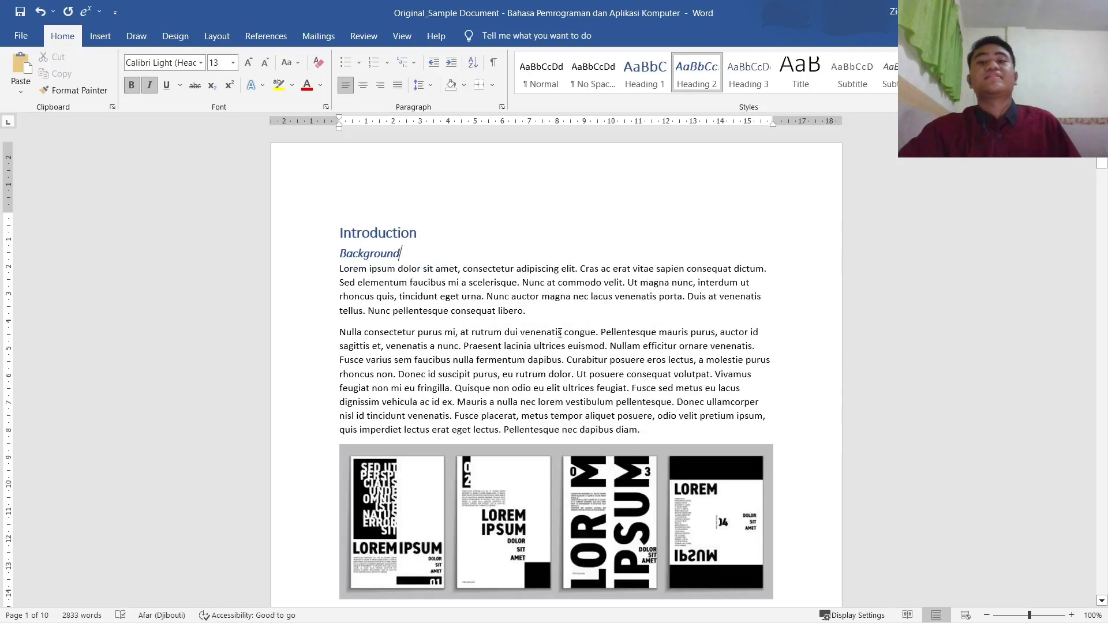
Collapse and re-expand the Introduction section from its Heading 1
scroll(432, 286, "down", 2)
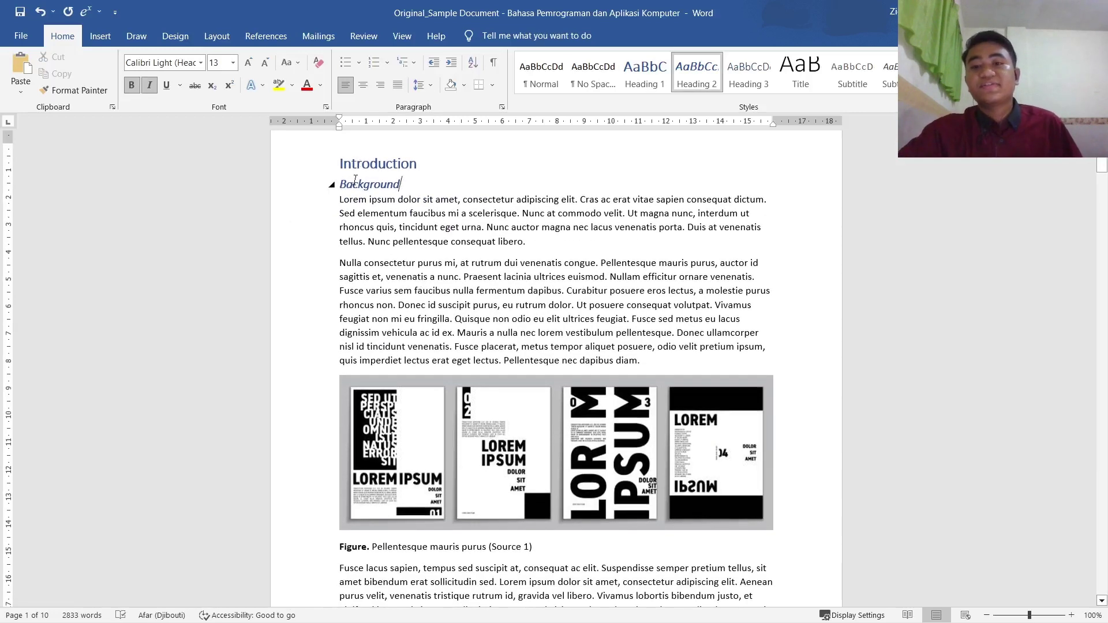
left_click(386, 170)
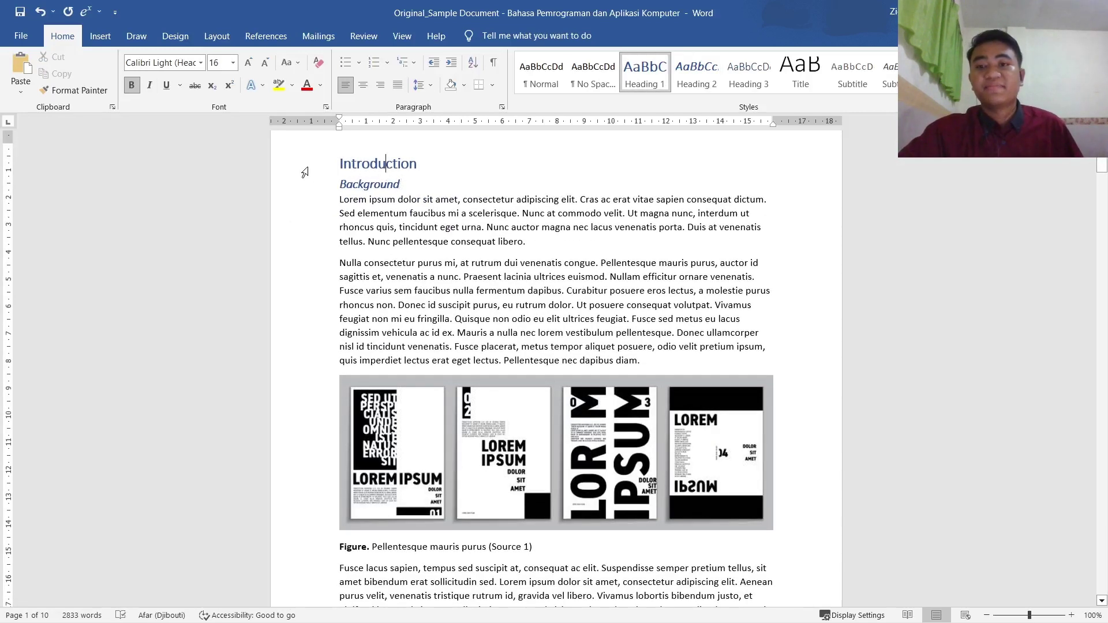
left_click(333, 165)
left_click(332, 165)
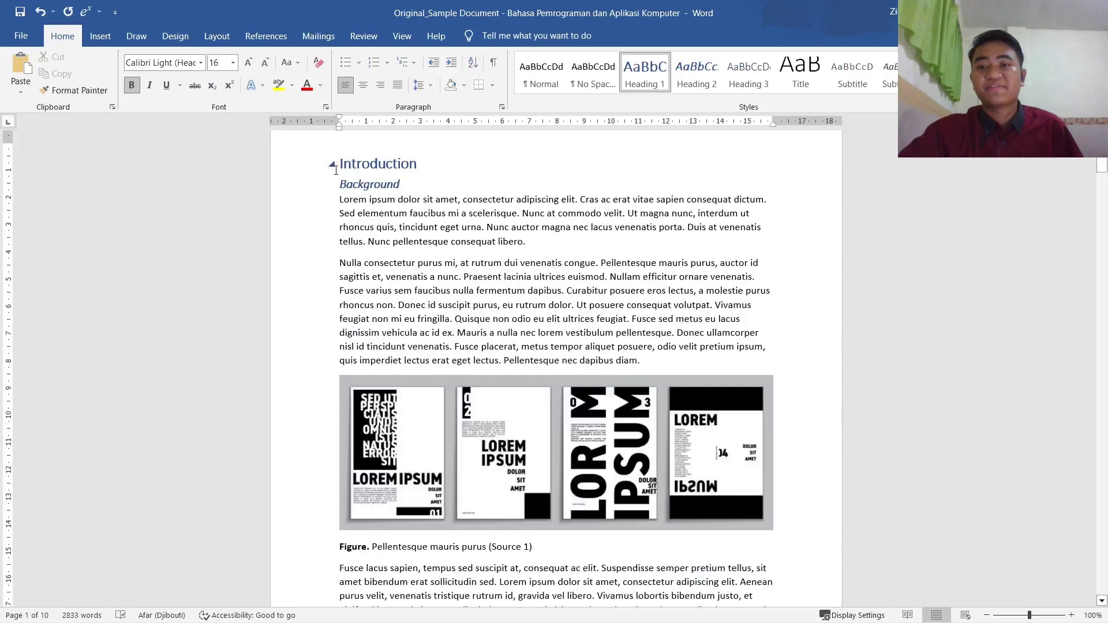
Examine the table of contents and the collapsible Introduction section in the modified document, and return to the original
mouse_move(214, 614)
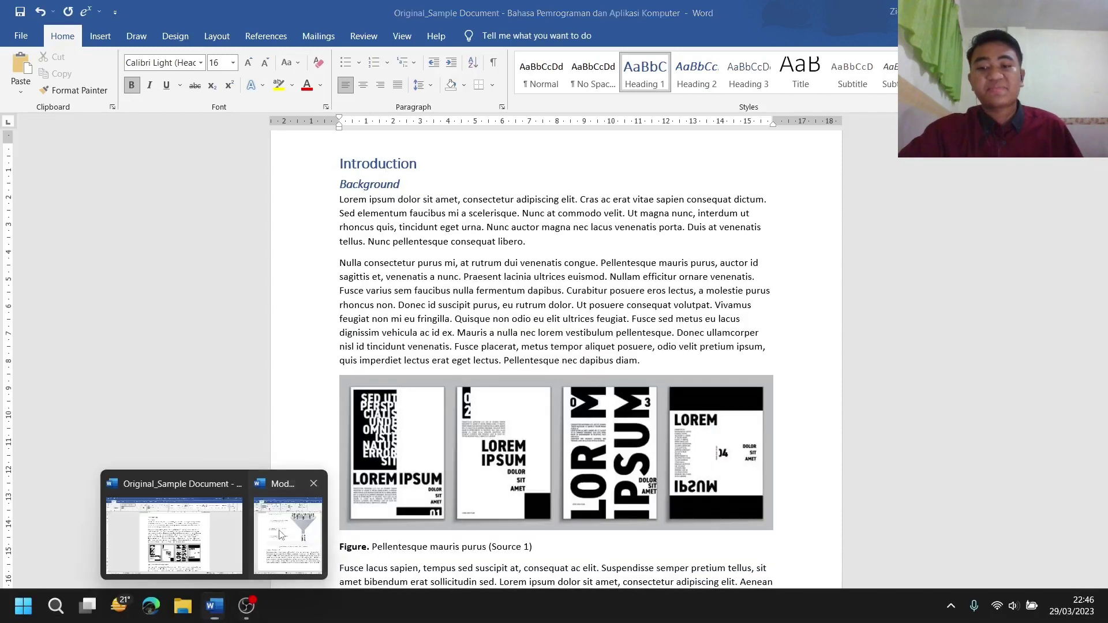
left_click(285, 537)
scroll(1017, 422, "up", 3)
left_click_drag(1102, 445, 1103, 164)
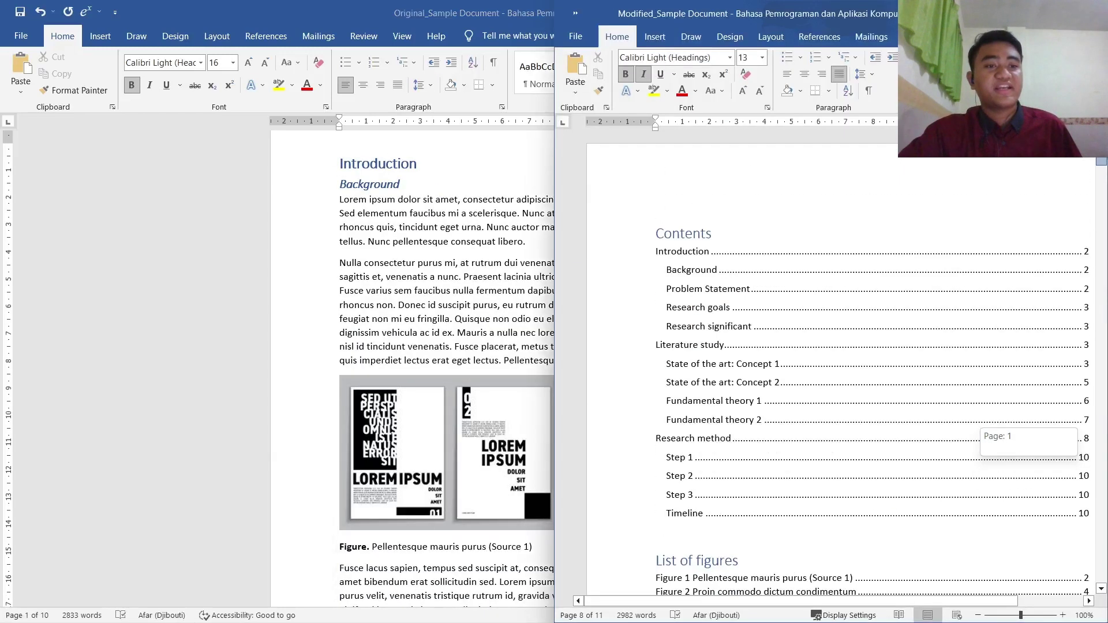
scroll(755, 401, "down", 10)
scroll(754, 401, "down", 1)
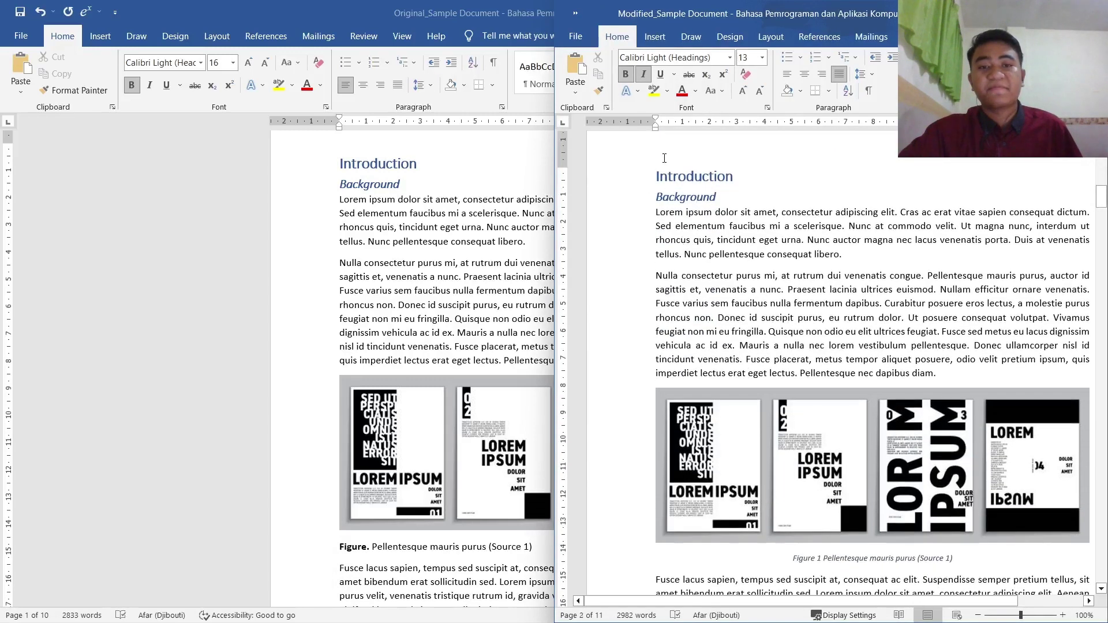
left_click(648, 178)
left_click(648, 178)
key("alt+Tab")
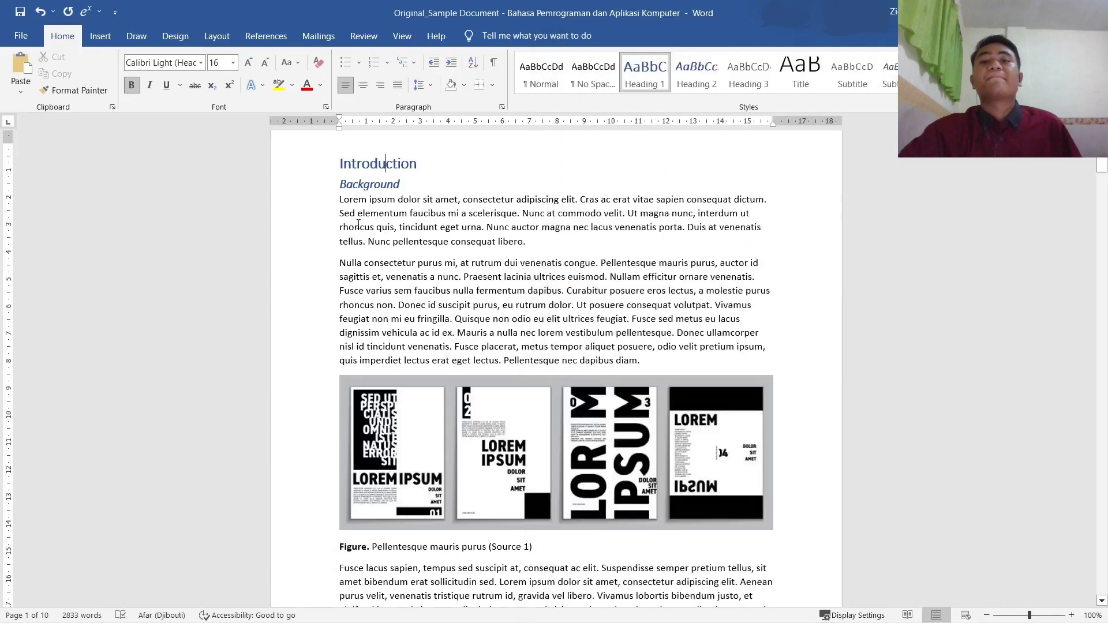
Select the first two Background paragraphs and check their alignment setting
left_click(541, 226)
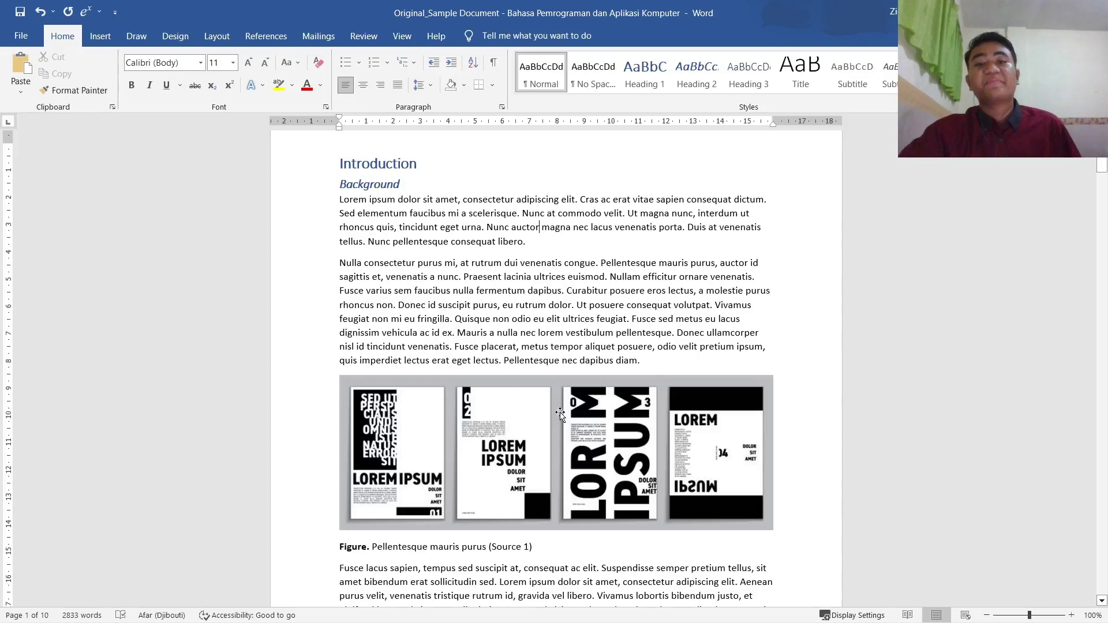
scroll(913, 446, "down", 9)
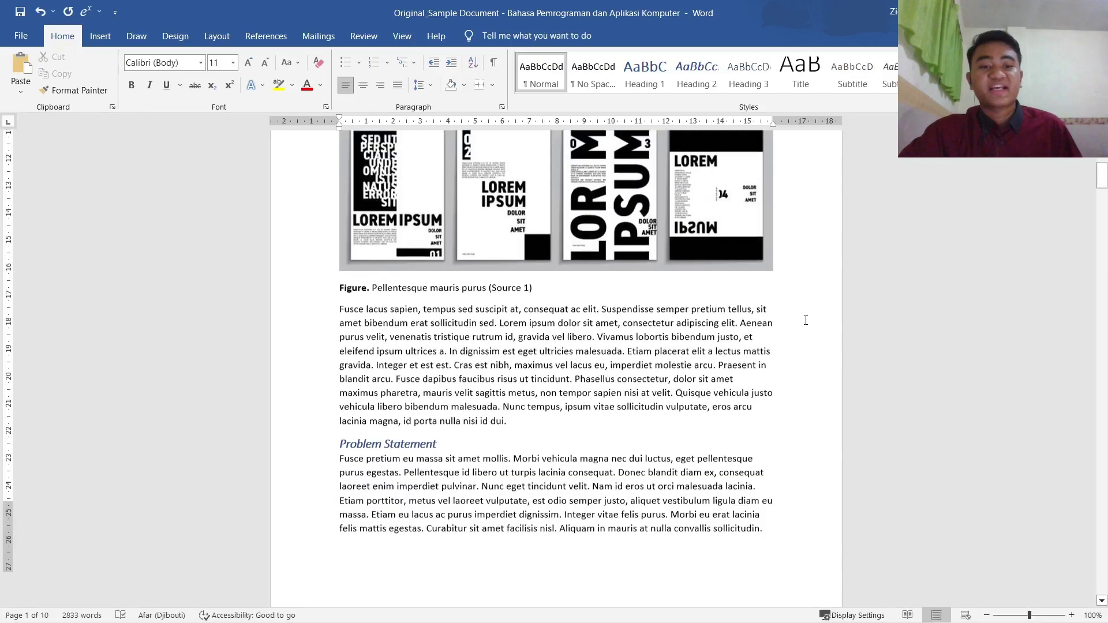
scroll(356, 325, "up", 11)
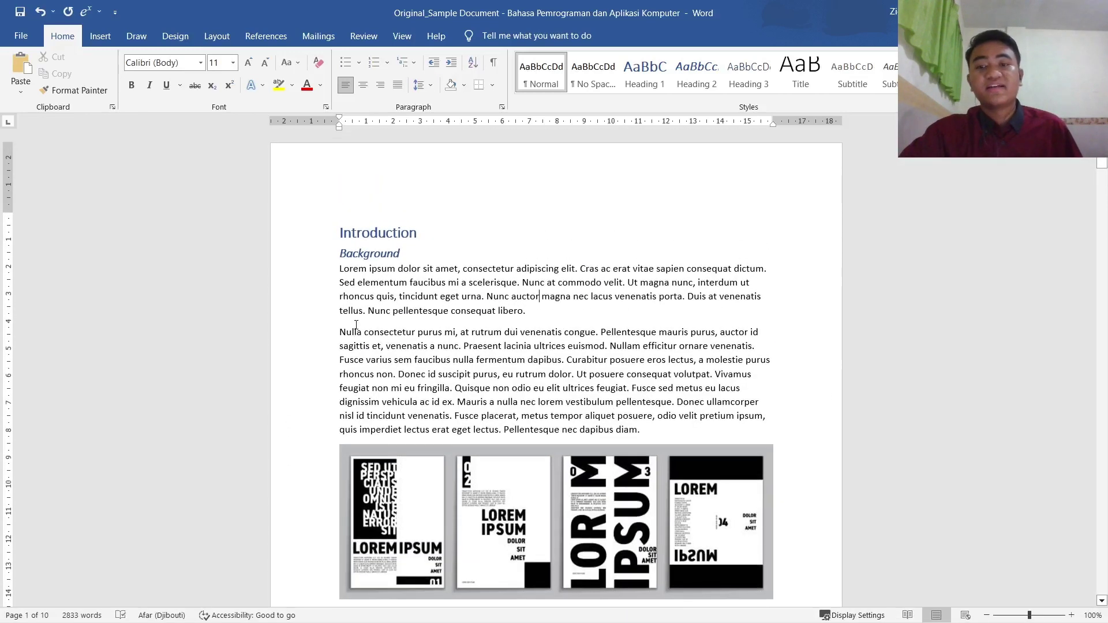
left_click_drag(345, 270, 759, 404)
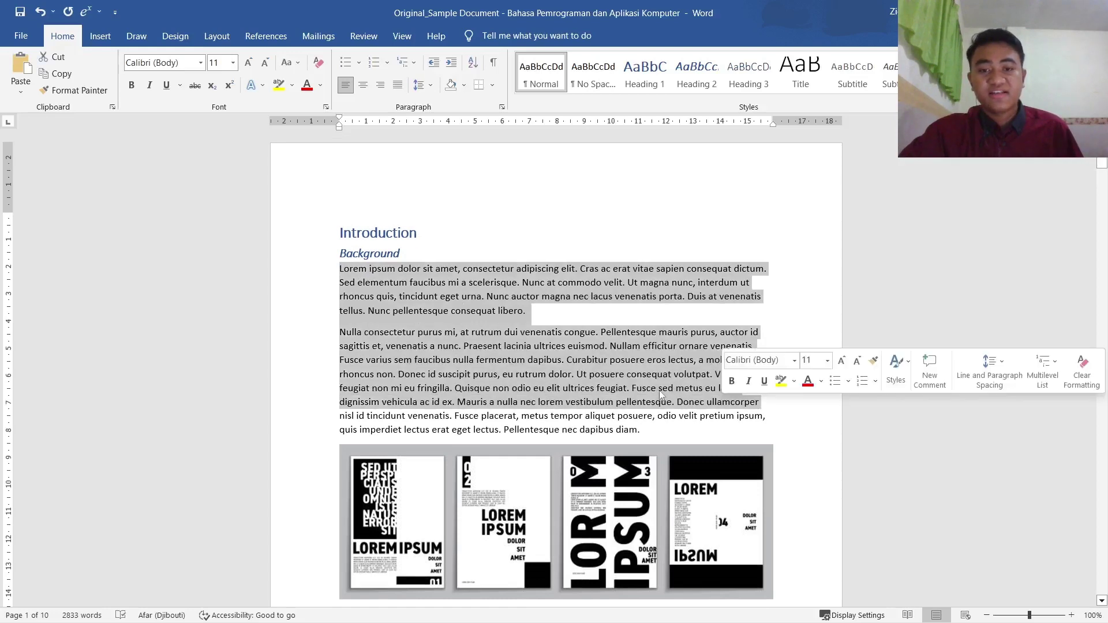
scroll(761, 292, "down", 6)
scroll(760, 293, "up", 4)
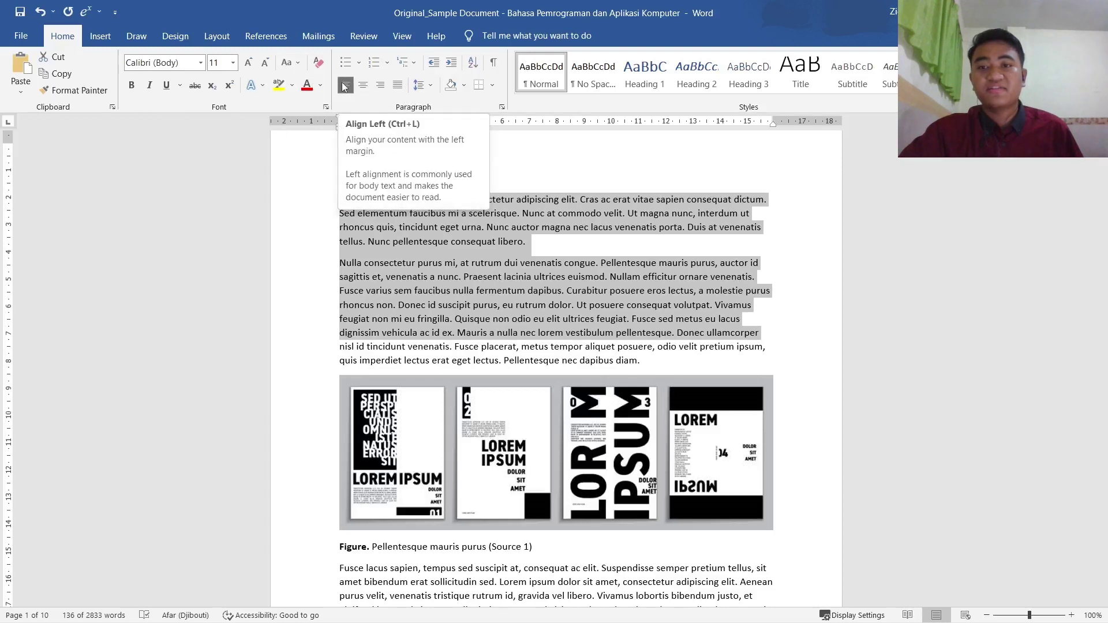
left_click(433, 274)
scroll(433, 273, "up", 3)
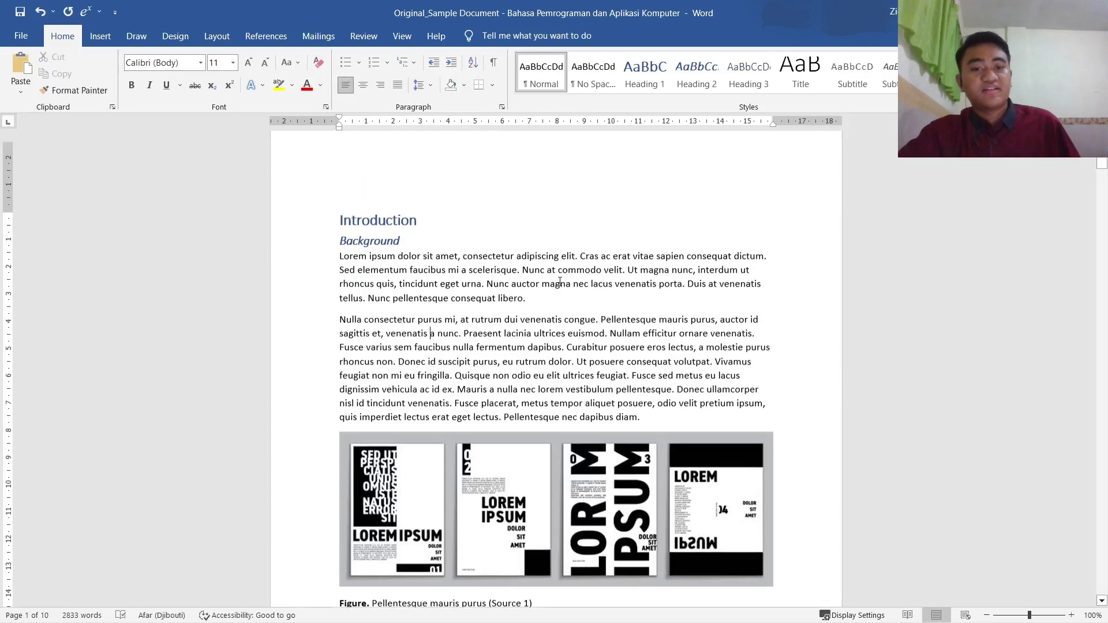
Compare the body text alignment in the modified document with that in the original document
mouse_move(214, 605)
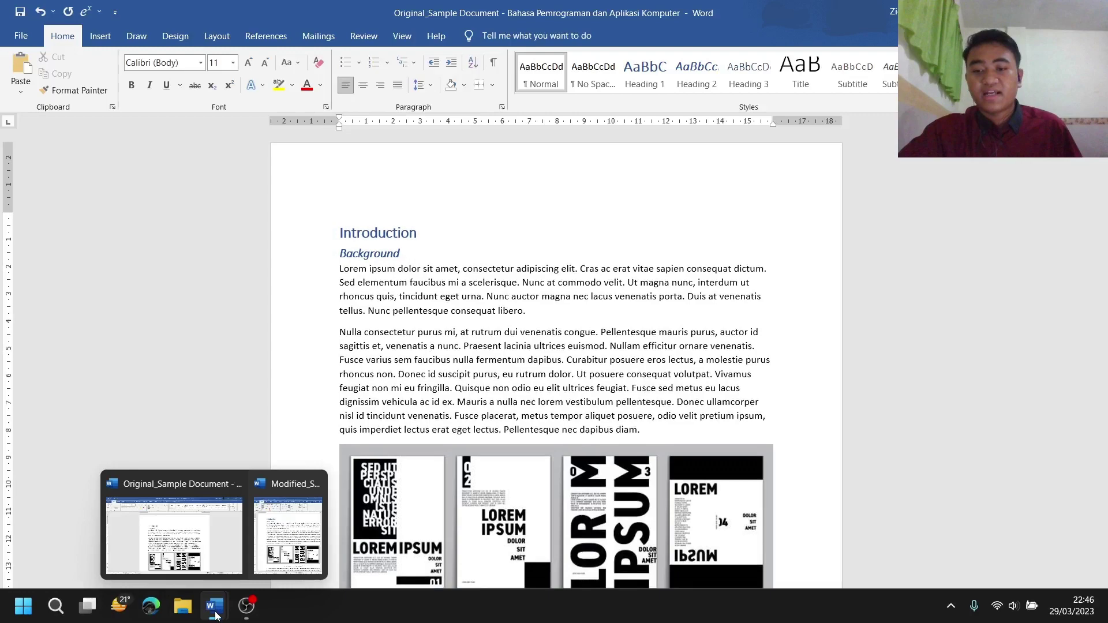
left_click(291, 528)
left_click_drag(960, 600, 1030, 597)
left_click(298, 409)
scroll(567, 484, "down", 10)
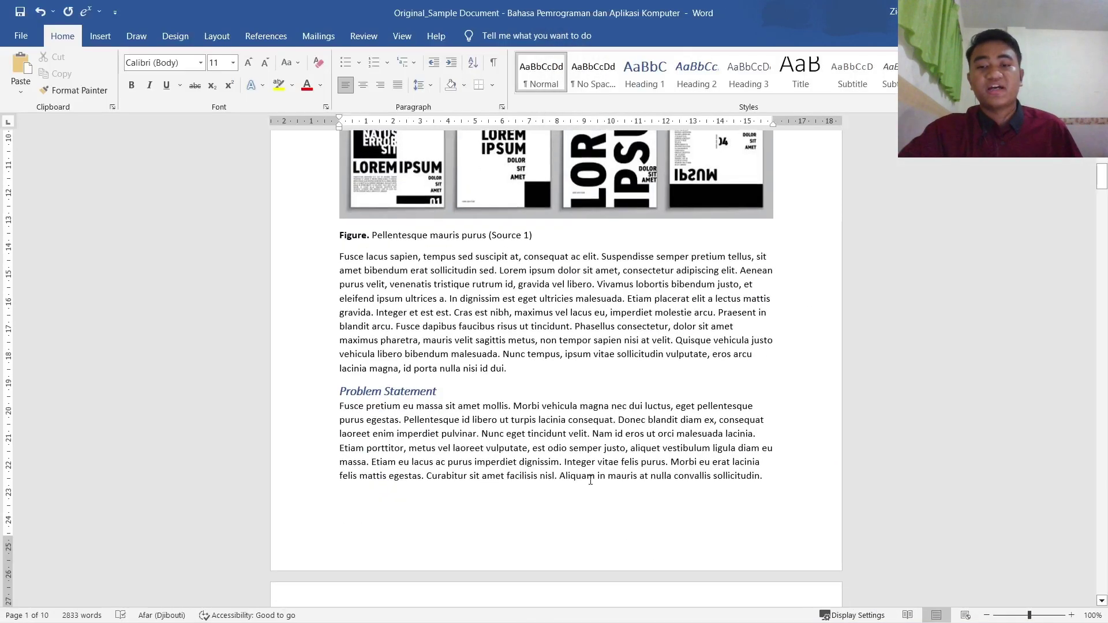
scroll(567, 483, "up", 6)
scroll(567, 483, "up", 3)
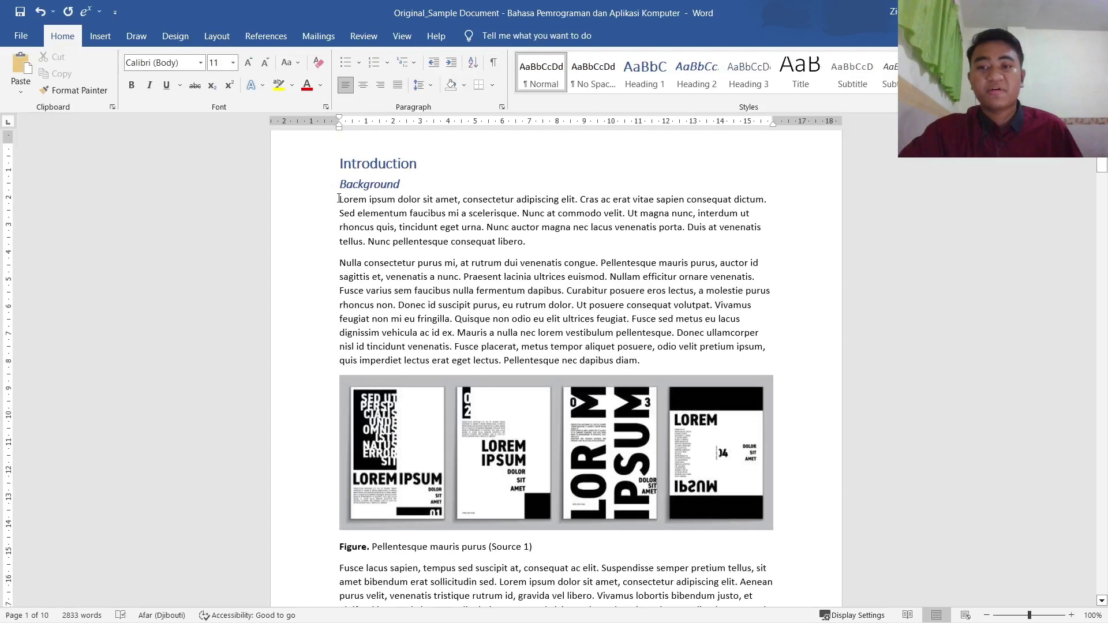
left_click_drag(338, 198, 696, 581)
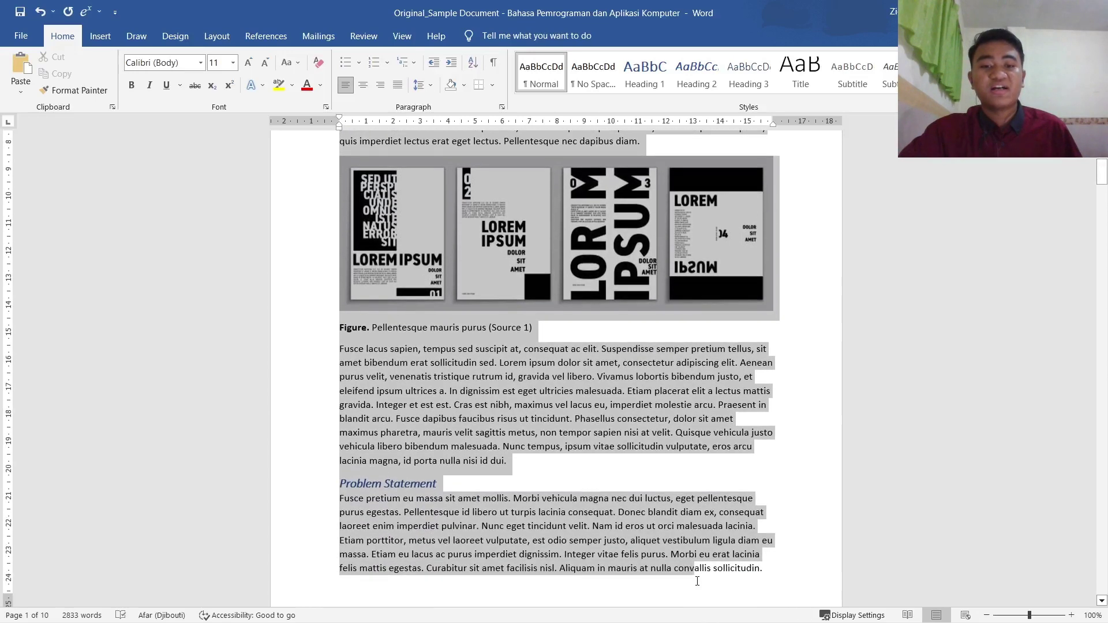
left_click(652, 485)
scroll(278, 249, "up", 8)
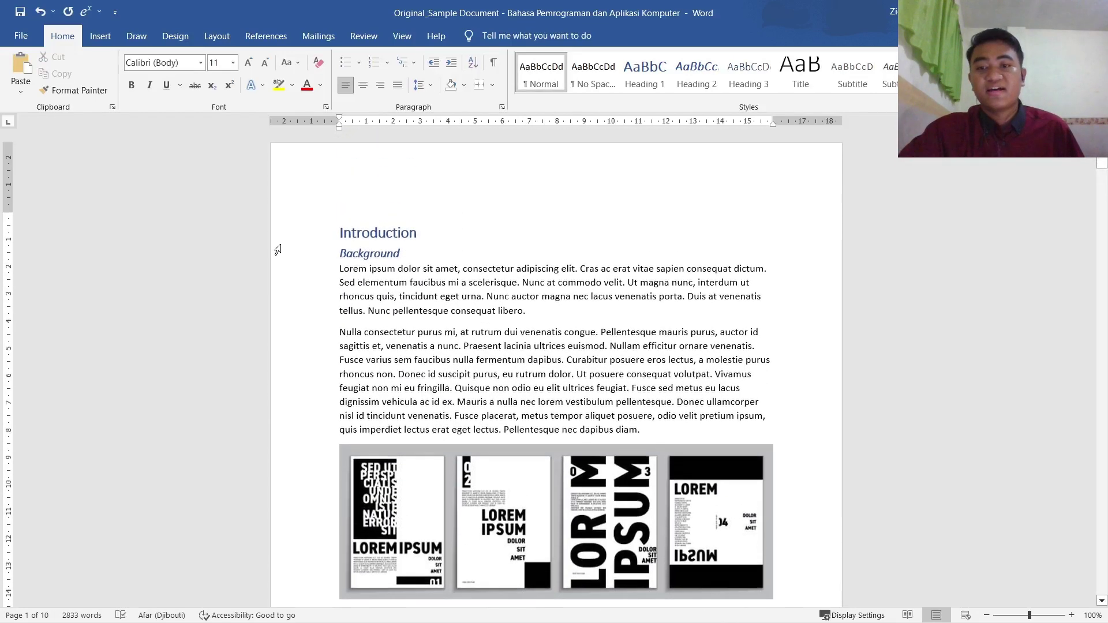
left_click_drag(342, 253, 405, 253)
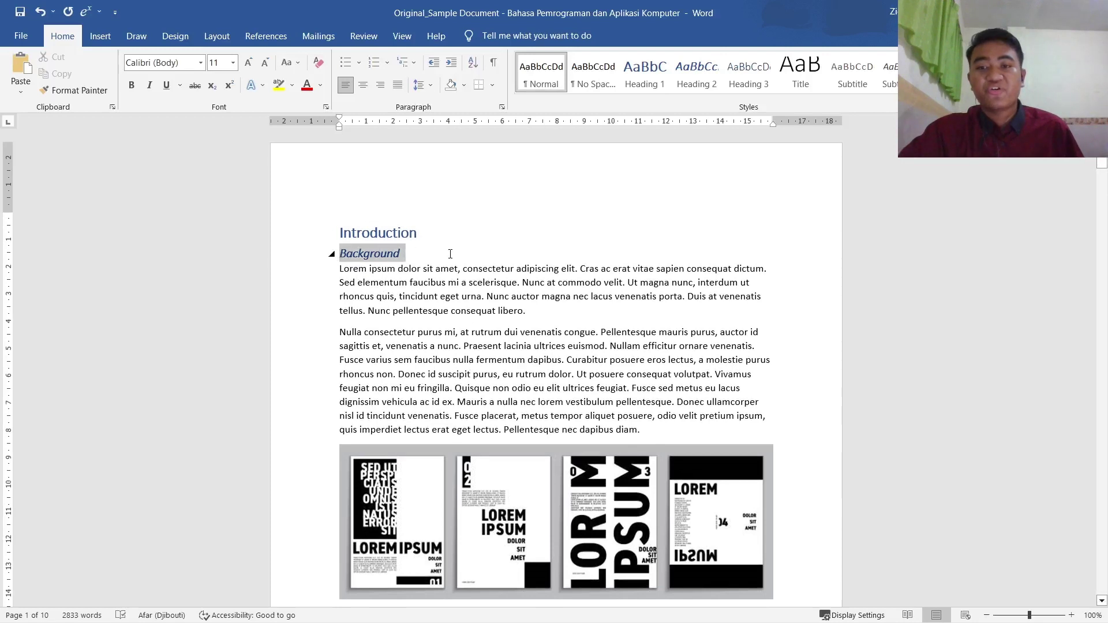
left_click(436, 283)
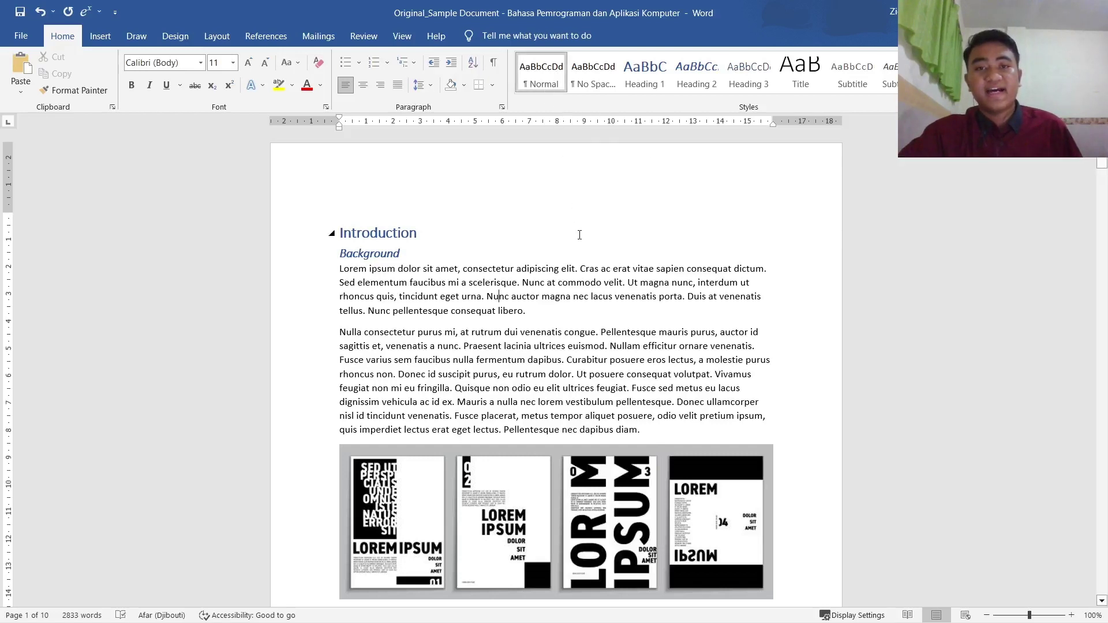
Modify the Normal style so that its paragraphs are justified
right_click(548, 71)
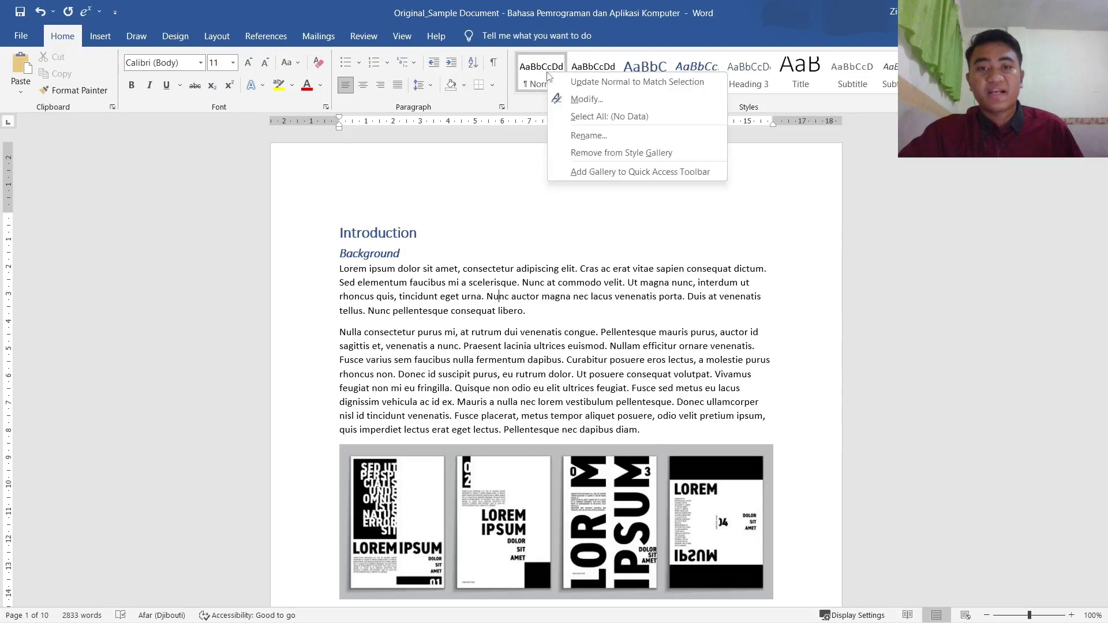
left_click(587, 99)
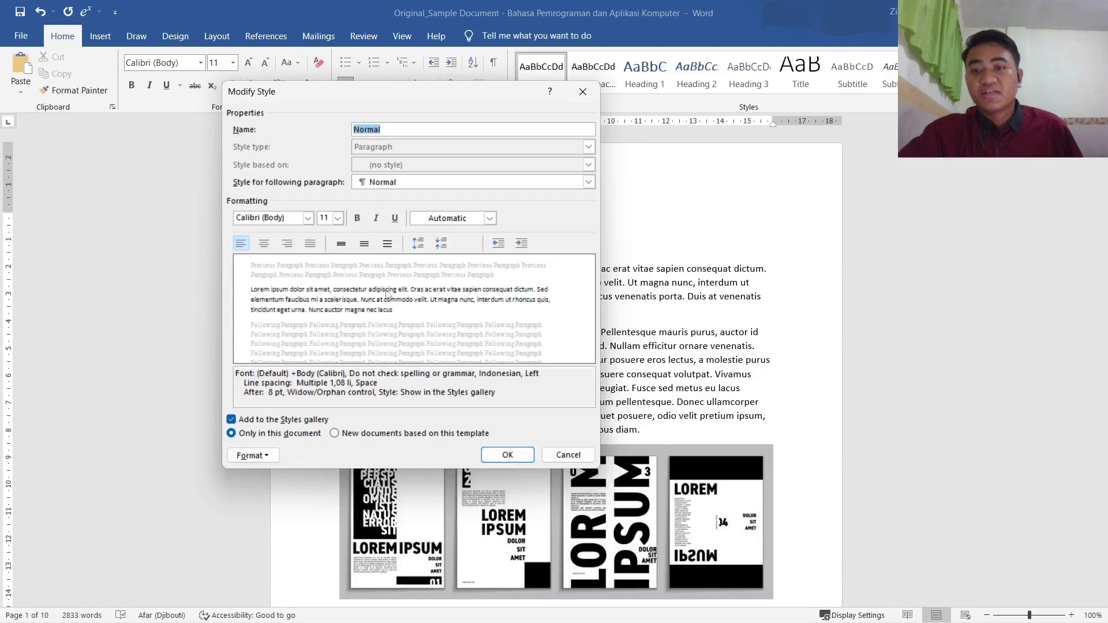
left_click(311, 244)
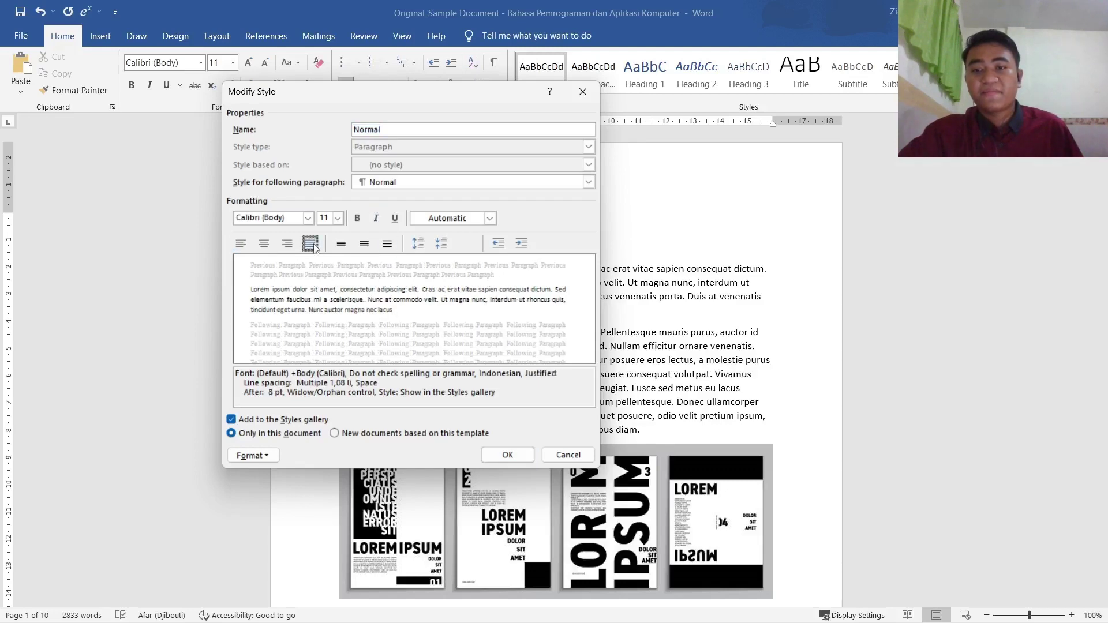
left_click(513, 456)
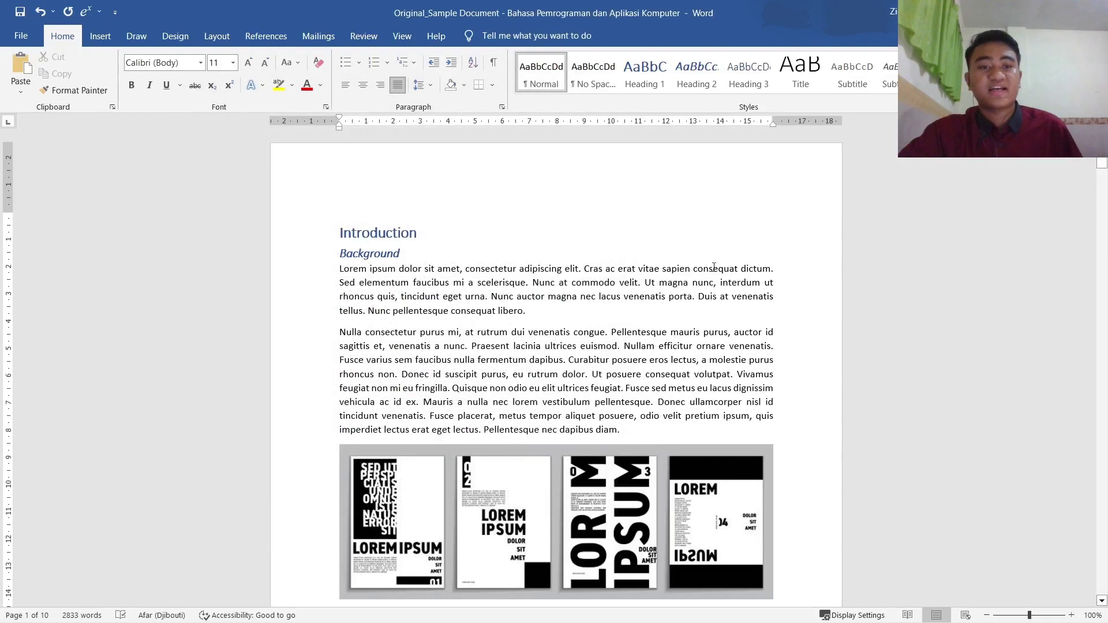
Review the body text alignment across the document's sections and return to the beginning
scroll(714, 266, "down", 3)
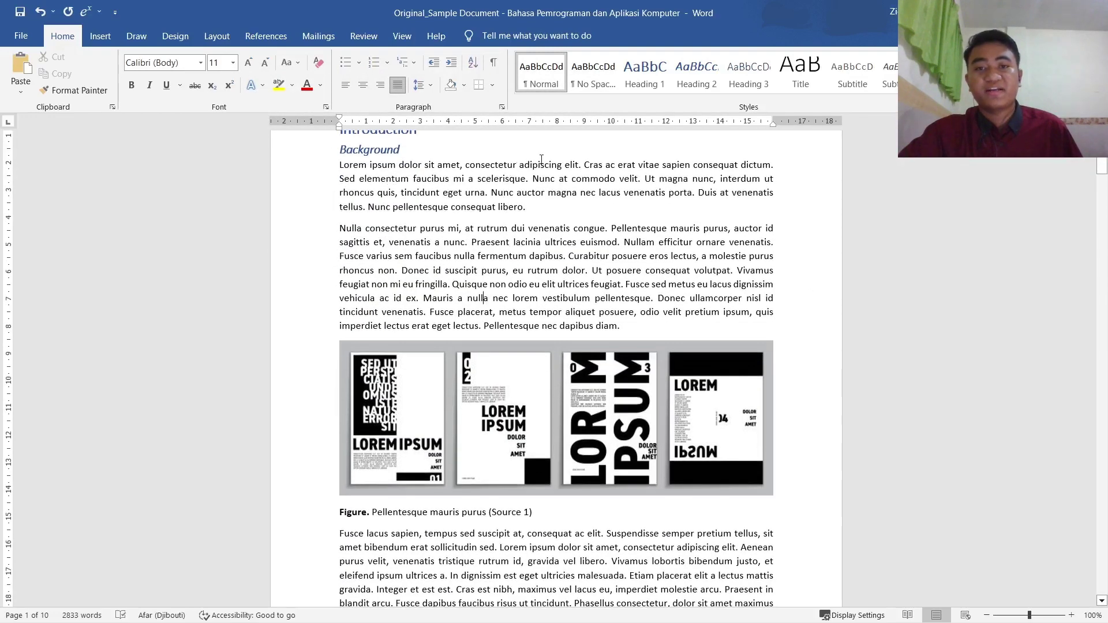
scroll(576, 237, "down", 20)
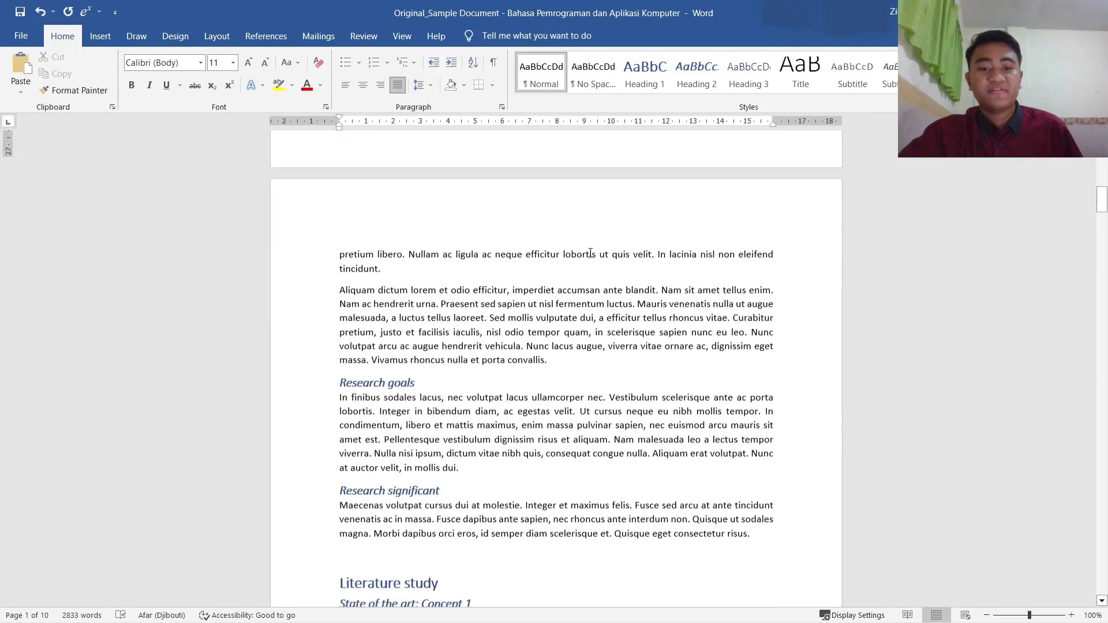
scroll(628, 323, "down", 20)
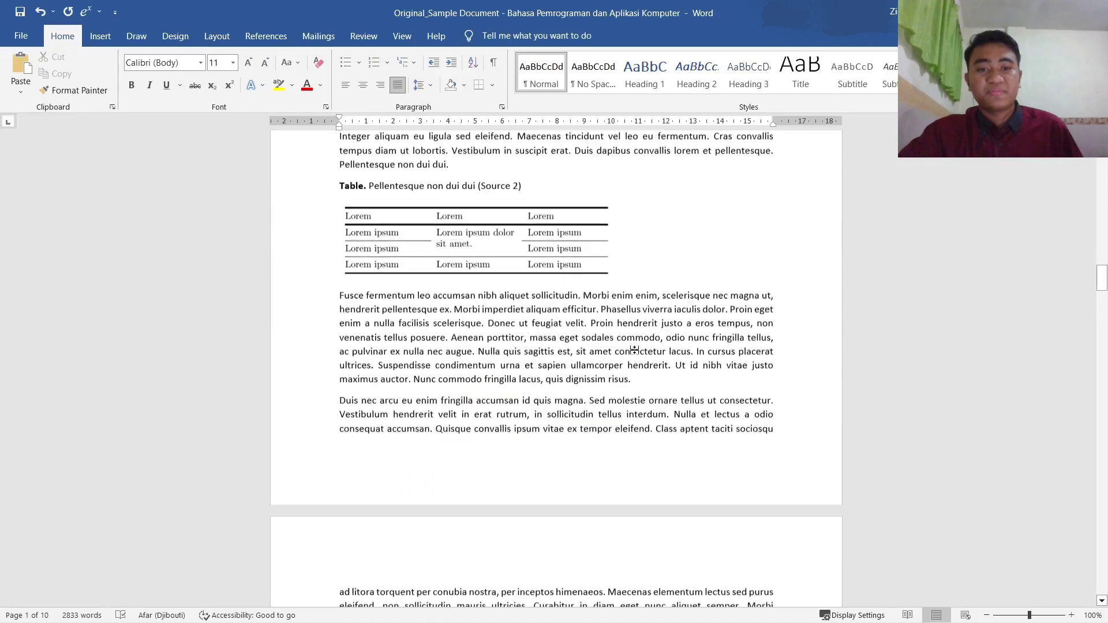
left_click_drag(1096, 302, 1099, 163)
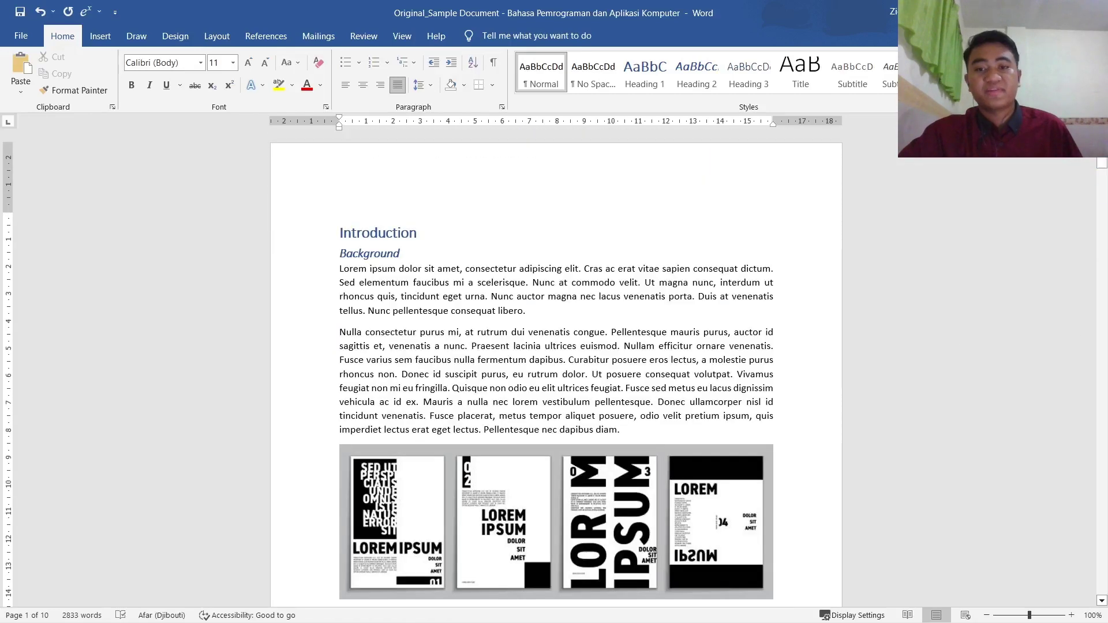
Compare the placement of the figures and tables in the modified document with those in the original document
scroll(575, 451, "down", 5)
left_click(566, 323)
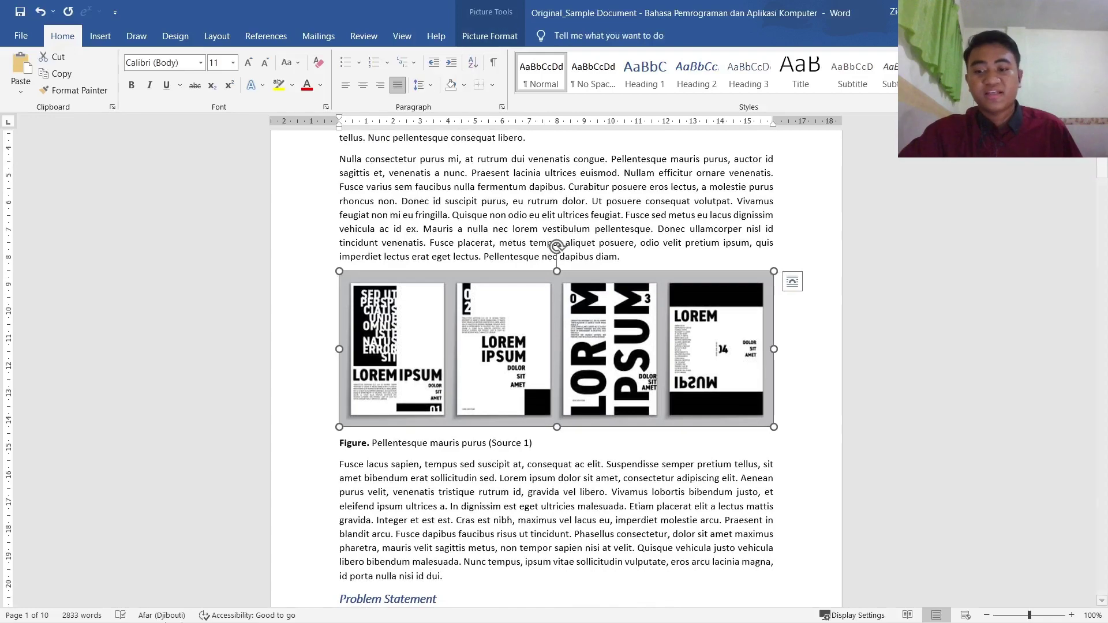
mouse_move(227, 608)
left_click(319, 574)
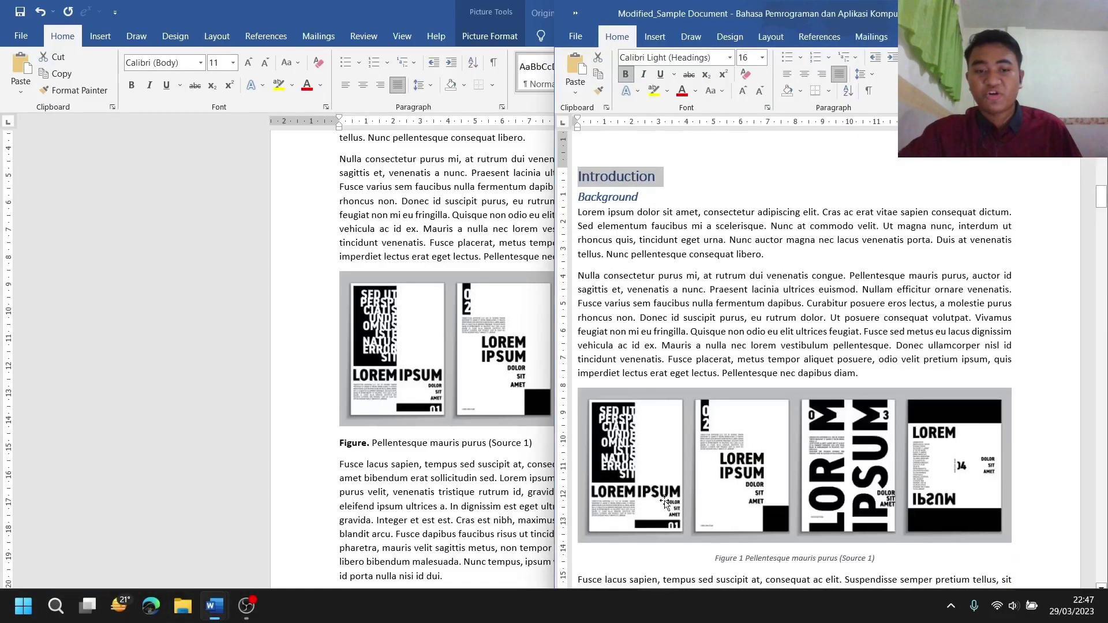
scroll(814, 465, "down", 10)
scroll(814, 465, "down", 20)
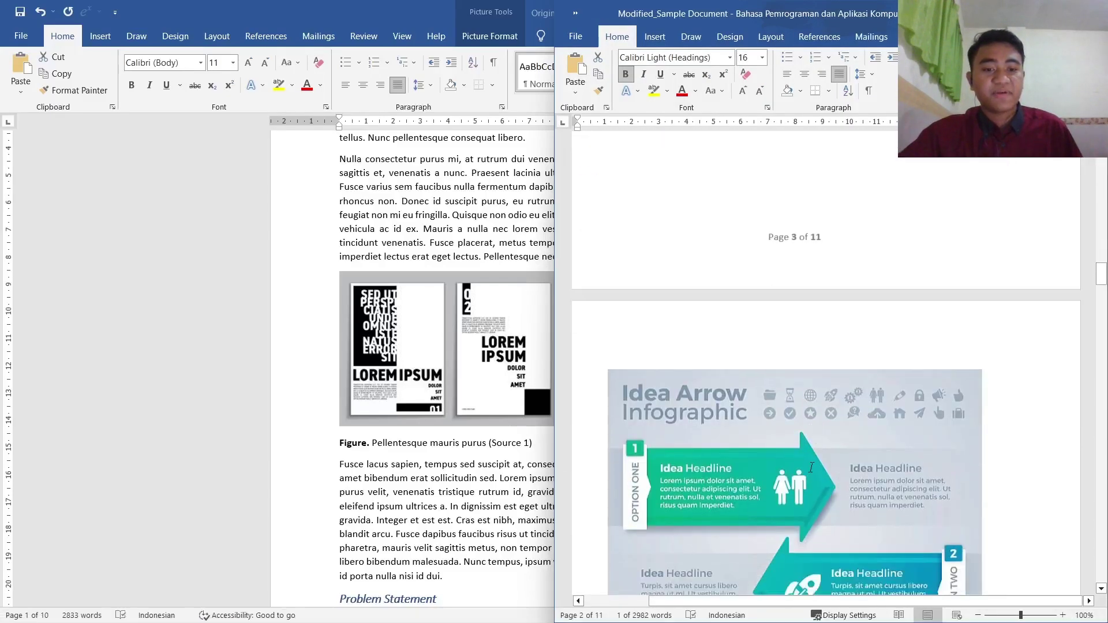
scroll(811, 471, "down", 4)
left_click(456, 375)
scroll(457, 449, "down", 15)
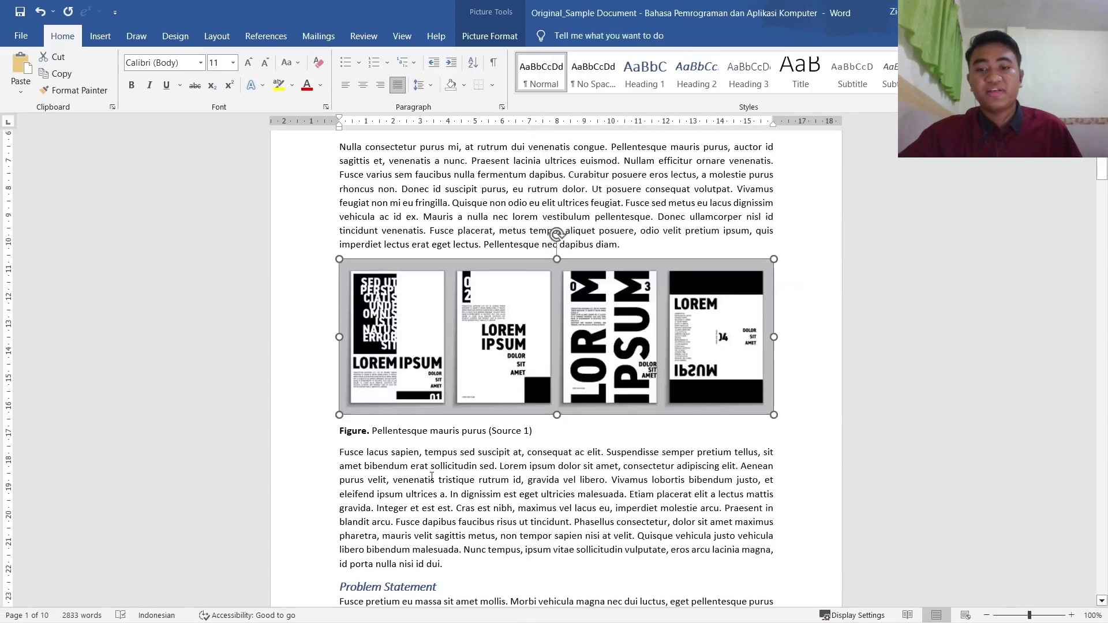
scroll(457, 449, "down", 15)
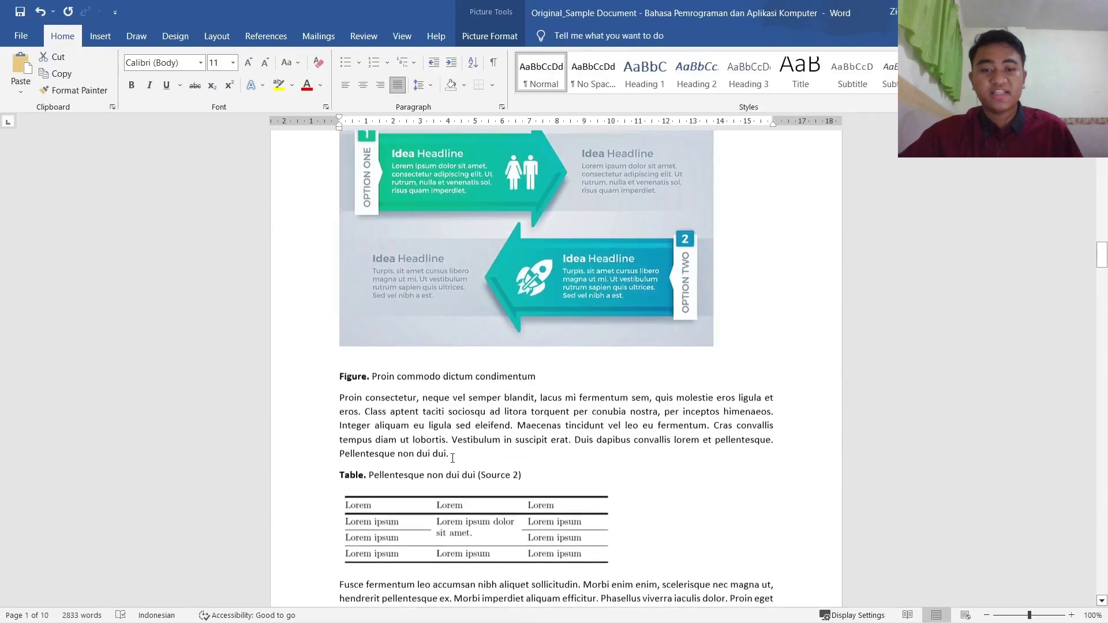
left_click_drag(1099, 262, 1099, 164)
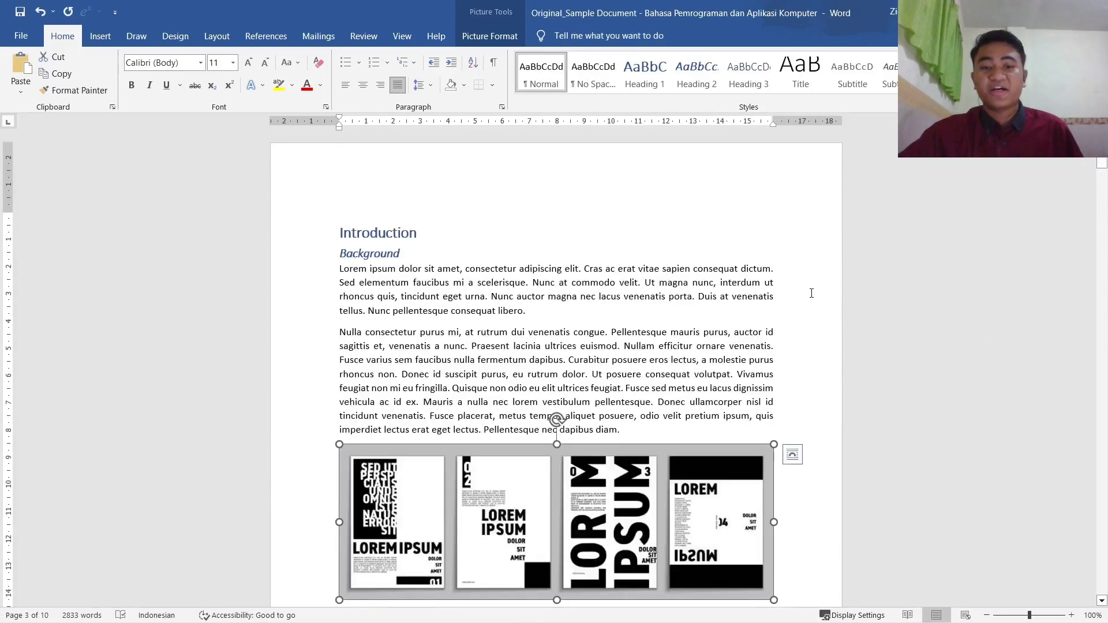
Begin a new style based on Normal and name it Figure & Table
left_click(808, 412)
scroll(841, 278, "down", 2)
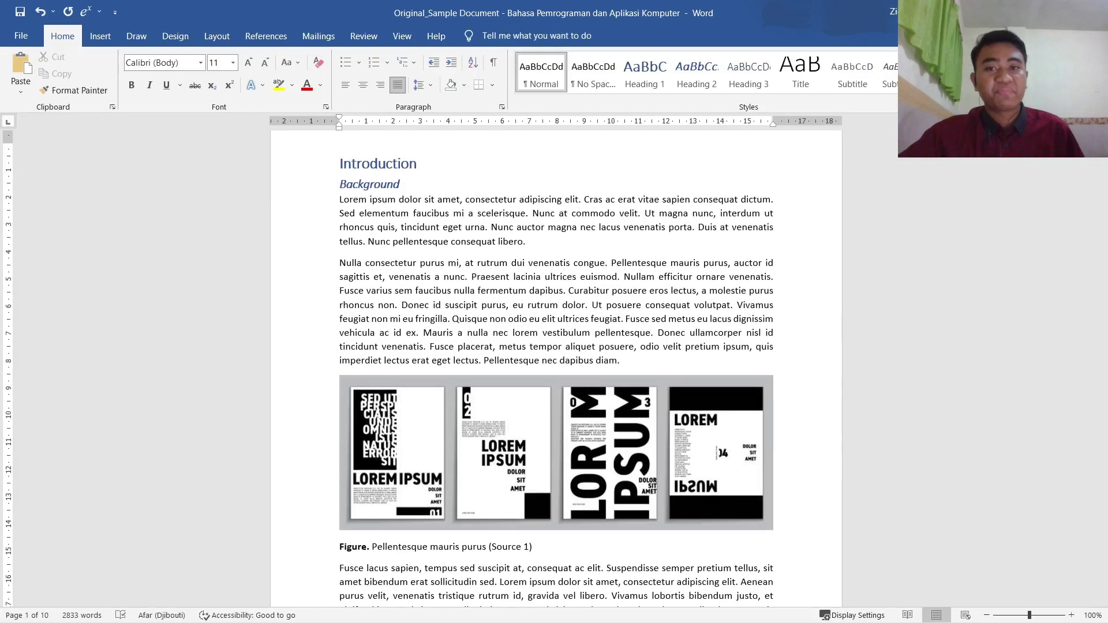
left_click(894, 100)
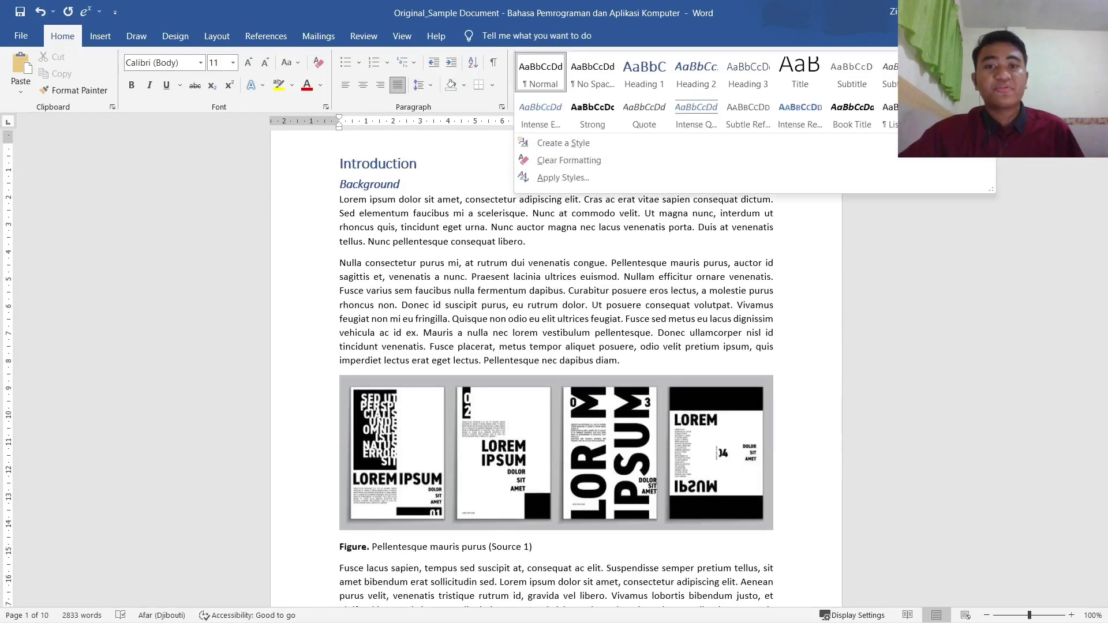
left_click(570, 148)
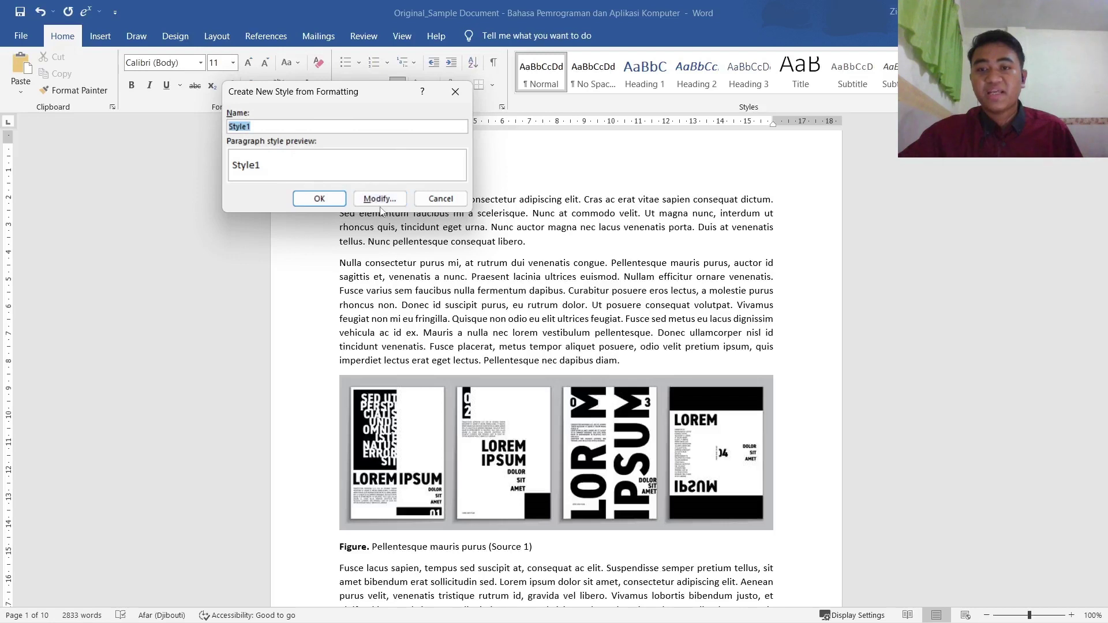
left_click(375, 200)
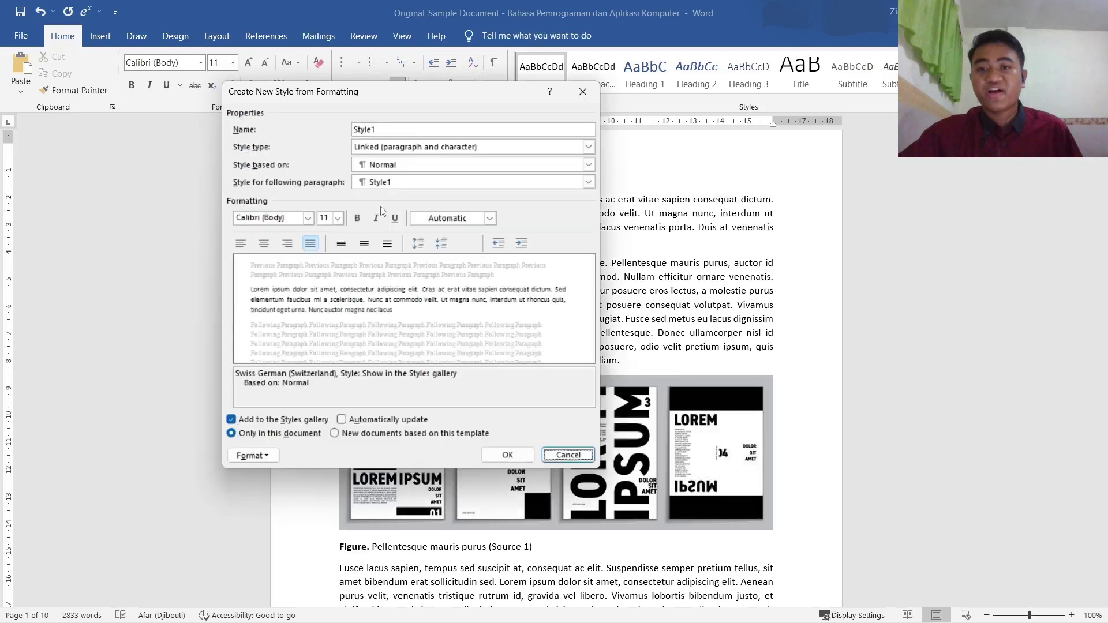
double_click(407, 128)
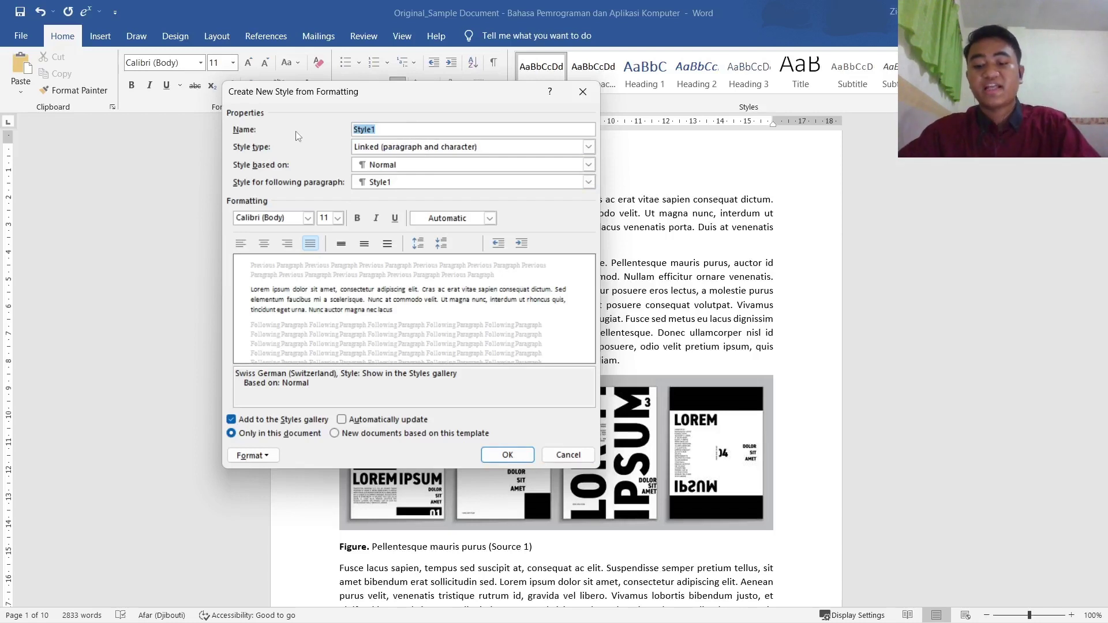
type("Fu")
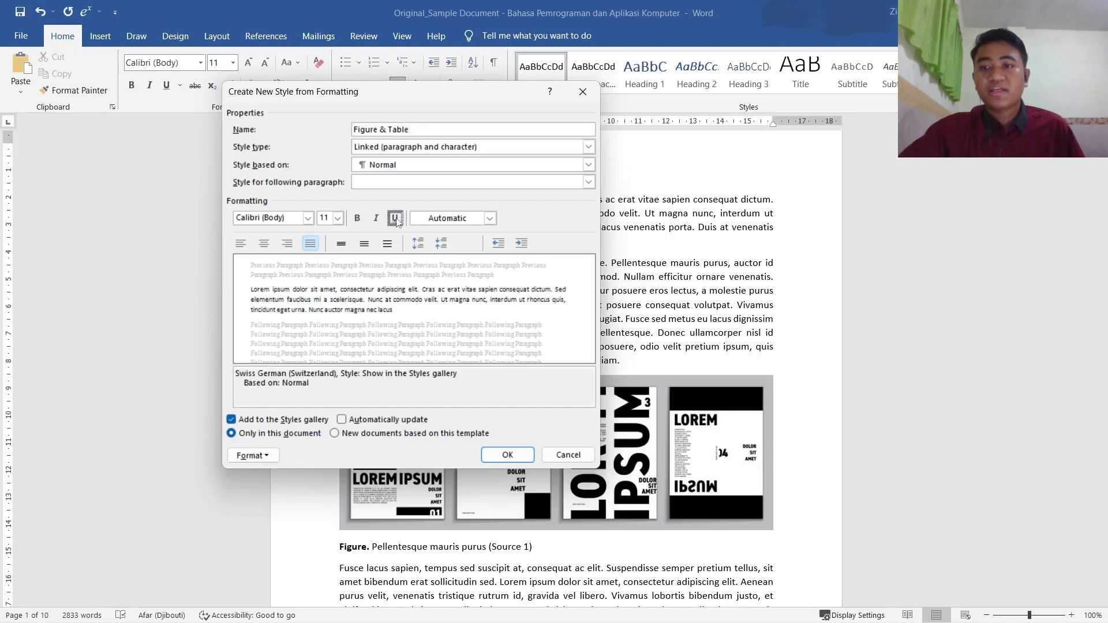
Set the new style's following paragraph style to Figure & Table, centre its alignment, and create it
left_click(358, 183)
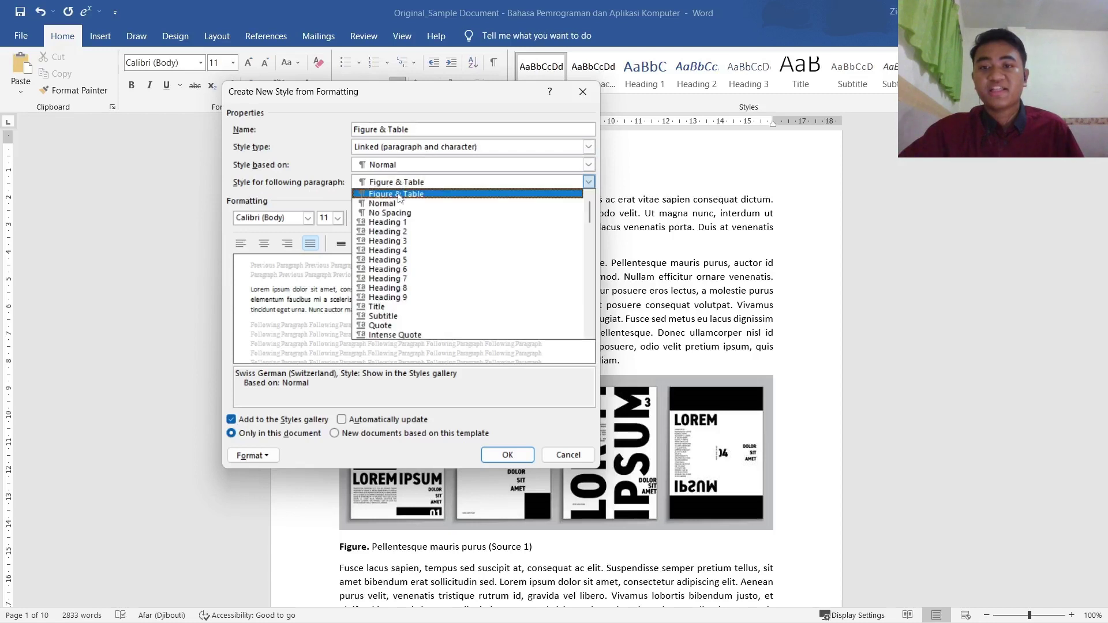
left_click(399, 196)
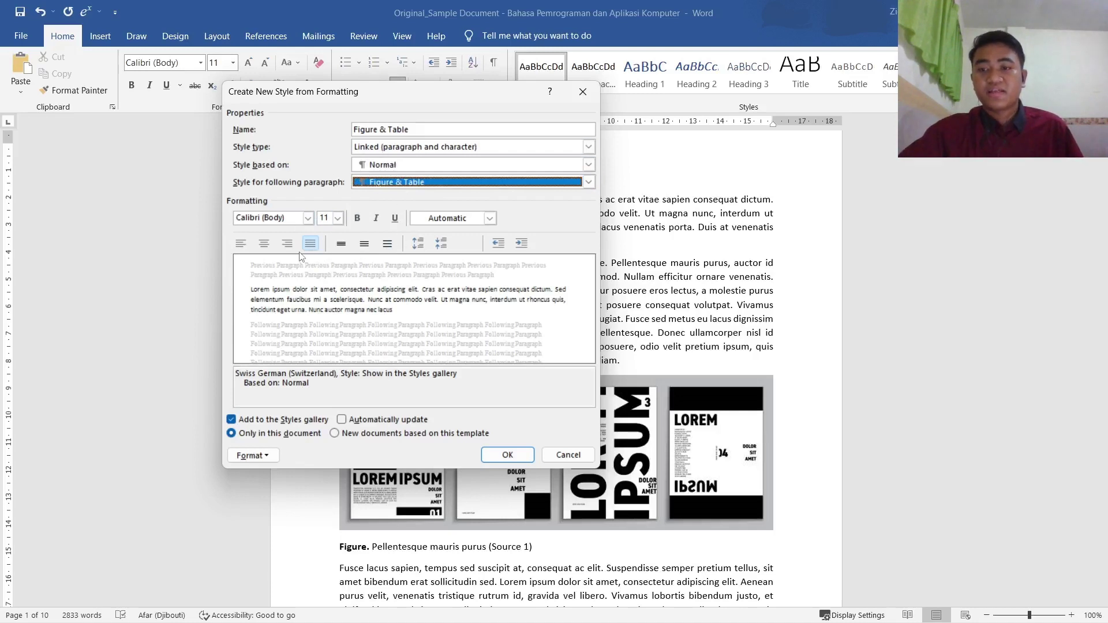
left_click(265, 245)
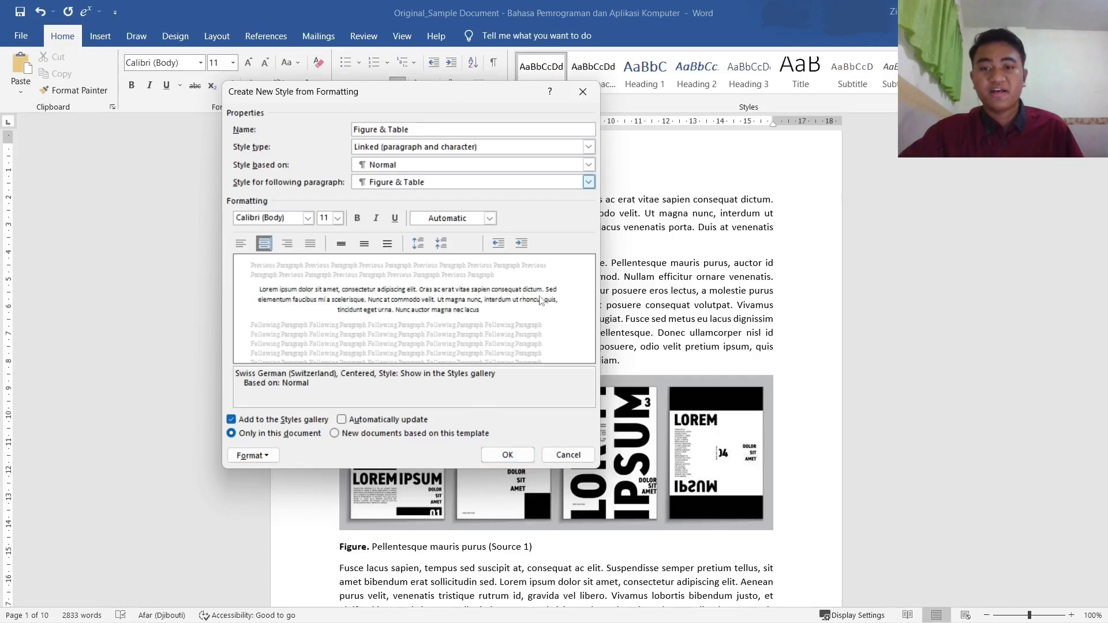
left_click(506, 455)
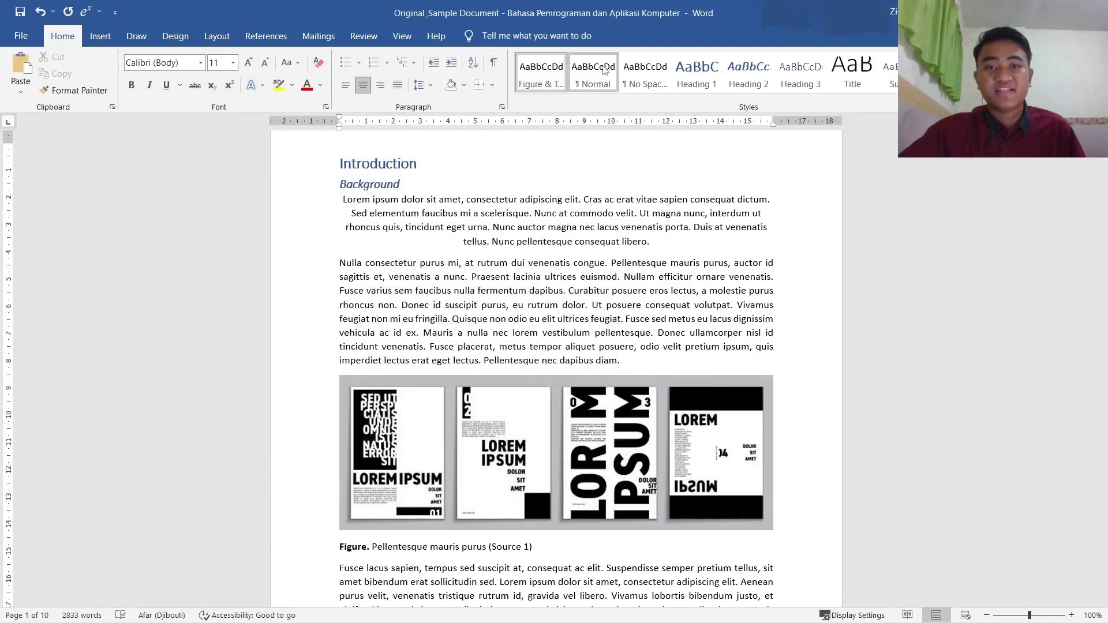
Restore the Normal style on the first Background paragraph and apply Figure & Table to the poster figure below the Background text
left_click(603, 85)
left_click(565, 263)
scroll(591, 327, "down", 2)
left_click(589, 329)
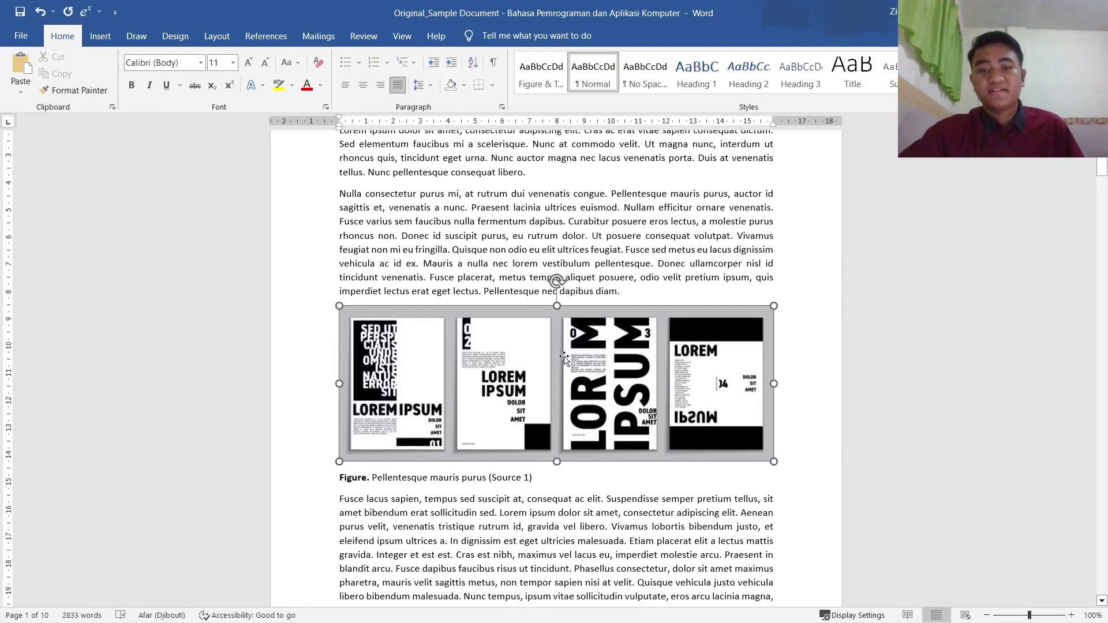
Apply the Figure & Table style to the Idea Arrow infographic and to the Source 2 table image
scroll(584, 346, "down", 6)
scroll(584, 353, "down", 20)
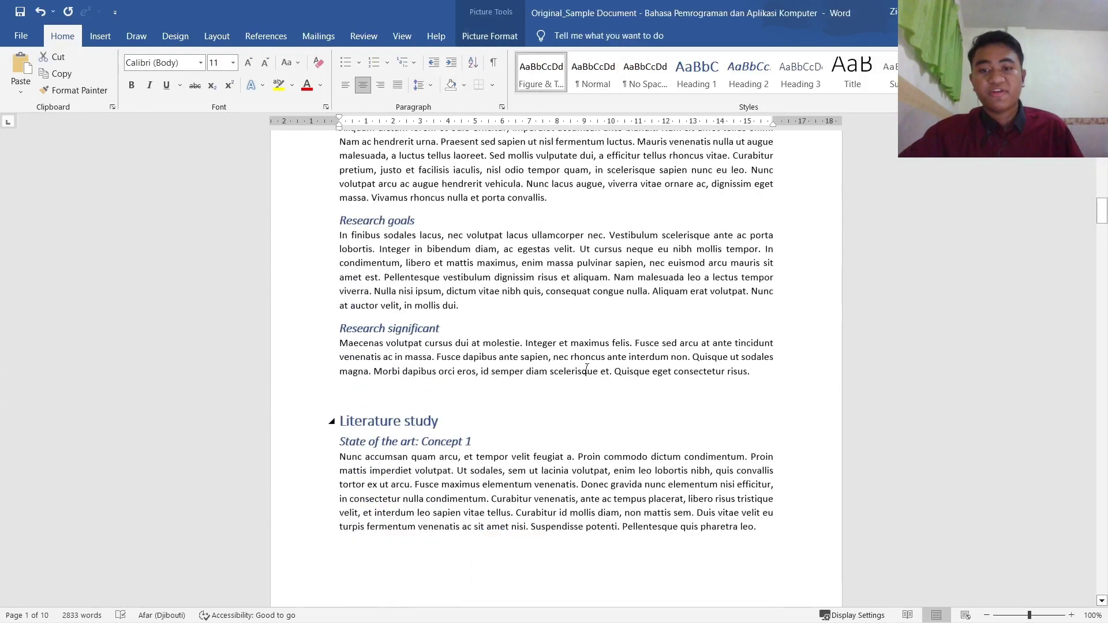
left_click(541, 72)
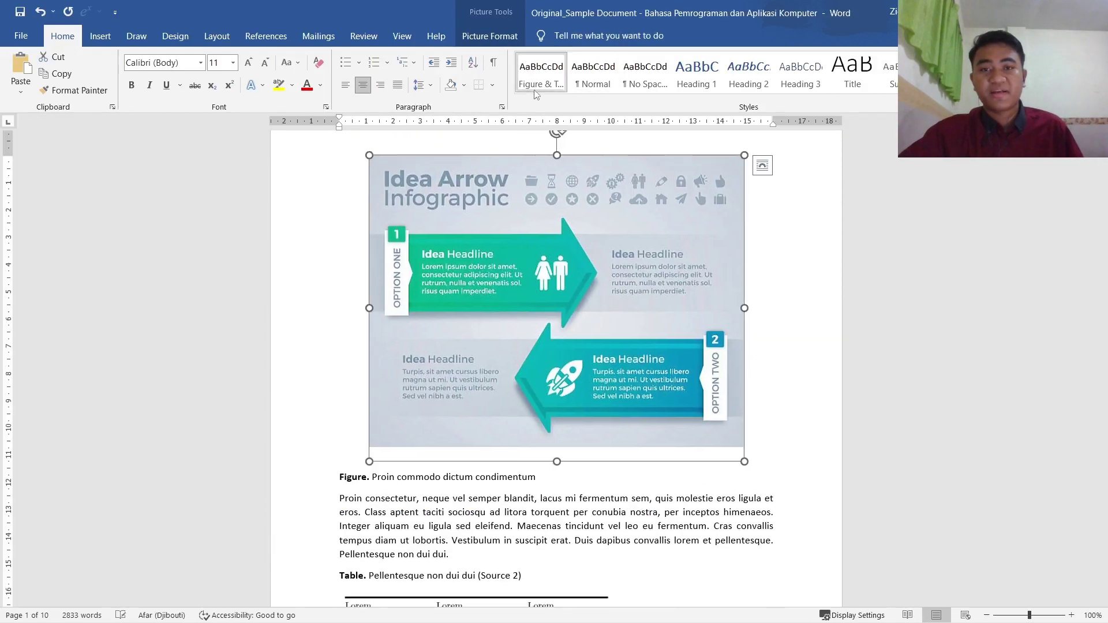
scroll(553, 346, "down", 8)
left_click(477, 180)
left_click(552, 75)
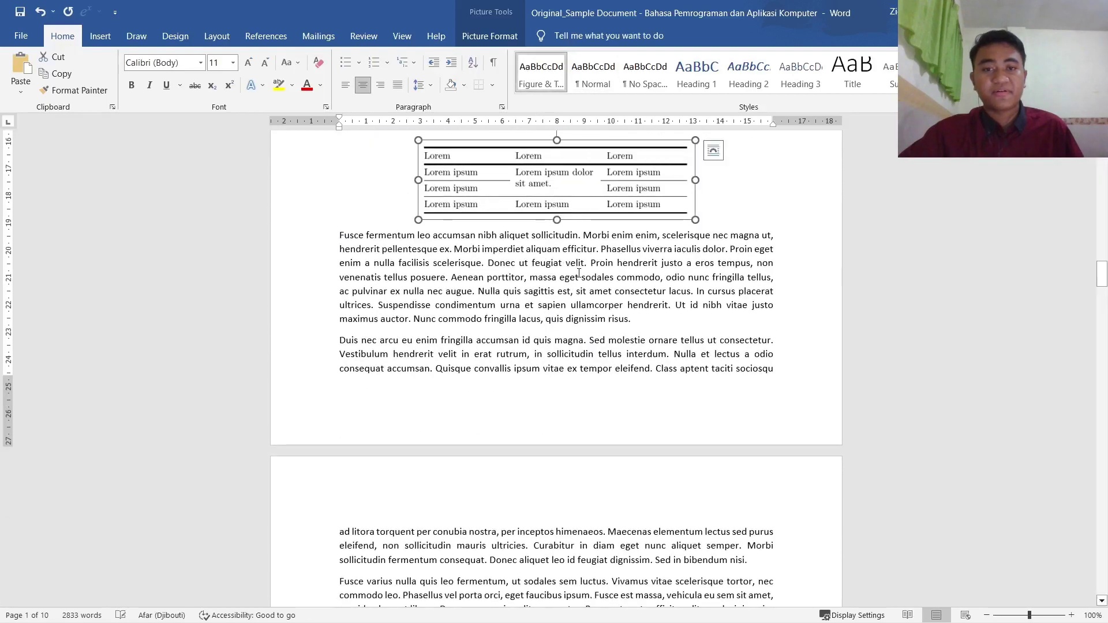
scroll(583, 311, "up", 5)
scroll(613, 321, "down", 4)
Apply the Figure & Table style to the Source 3 table image and the Switch infographic from Source 4
scroll(583, 346, "down", 16)
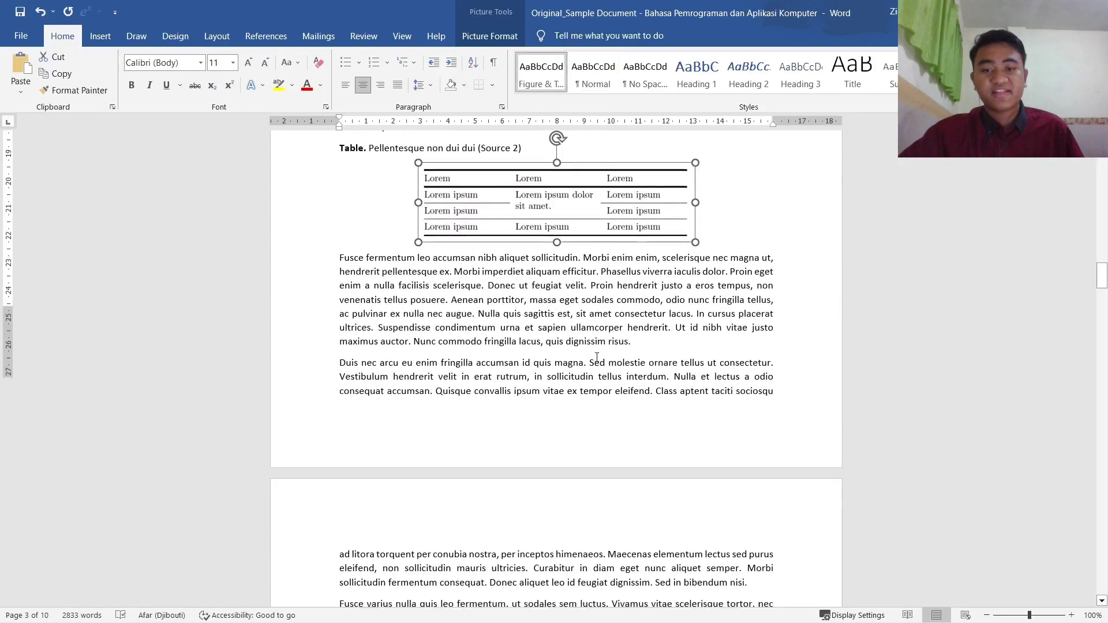
left_click(573, 345)
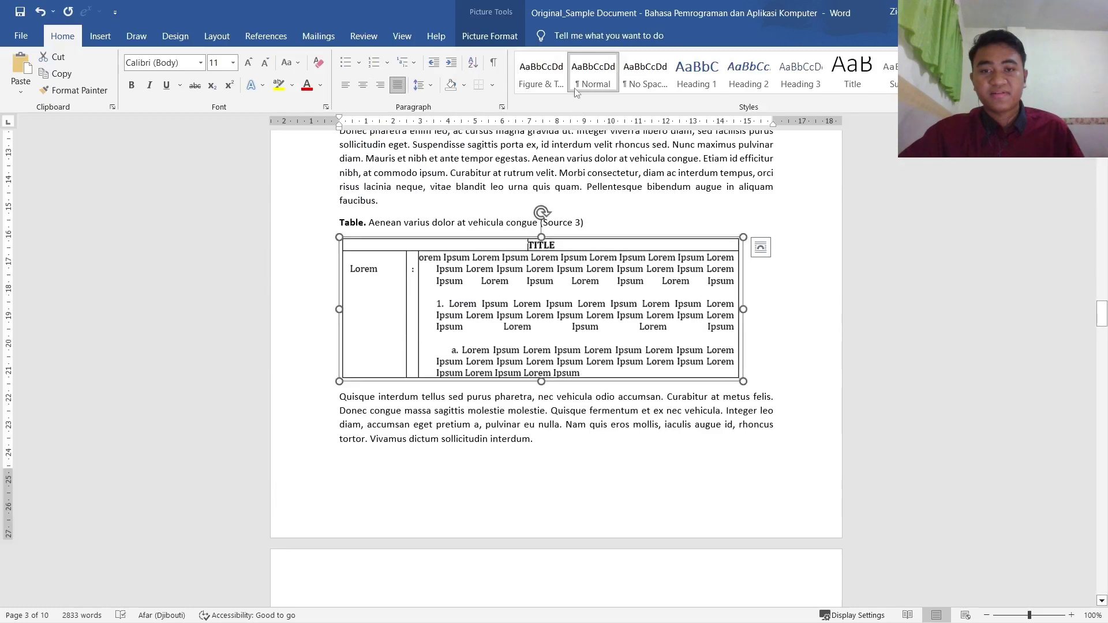
scroll(559, 327, "down", 15)
left_click(559, 328)
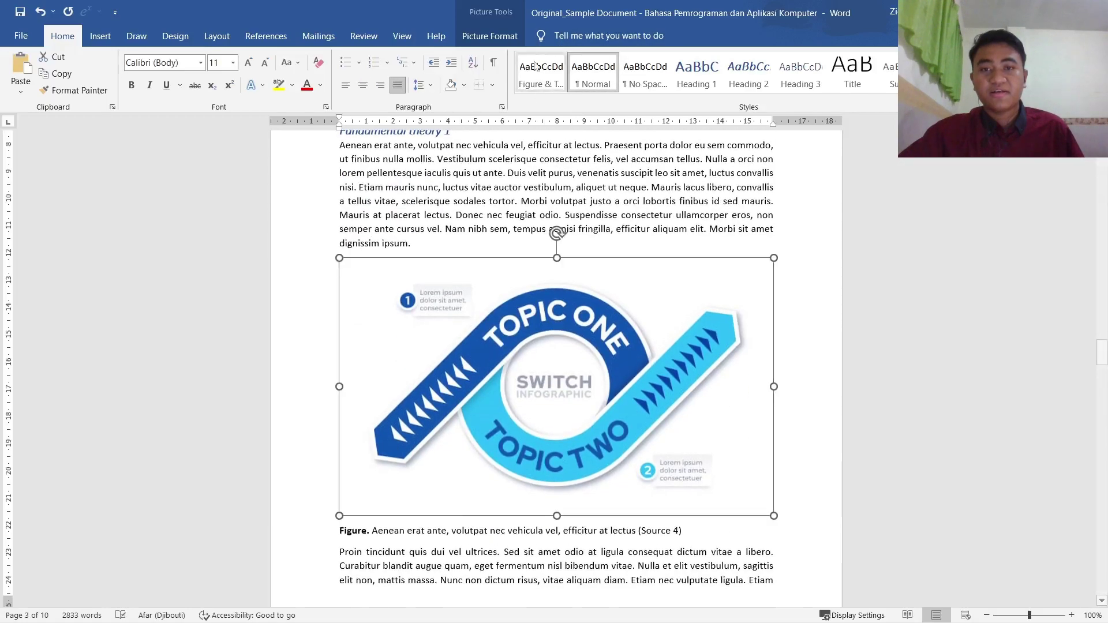
Apply the Figure & Table style to the two-column heading table image and the funnel figure above Research method
scroll(562, 323, "down", 18)
scroll(564, 319, "down", 7)
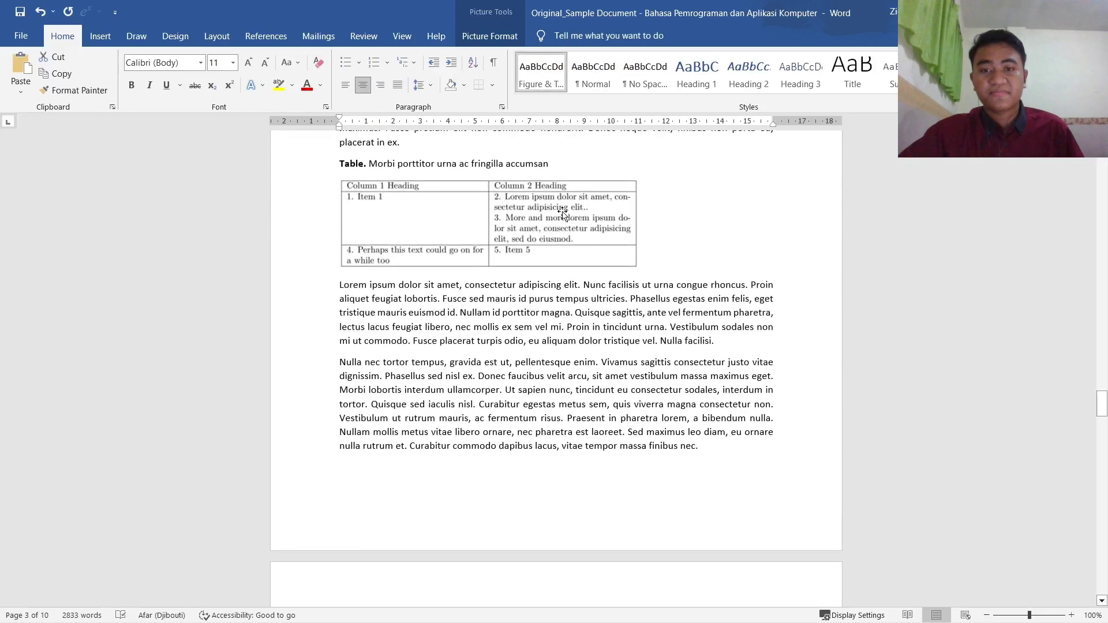
left_click(495, 183)
scroll(600, 323, "down", 14)
left_click(599, 319)
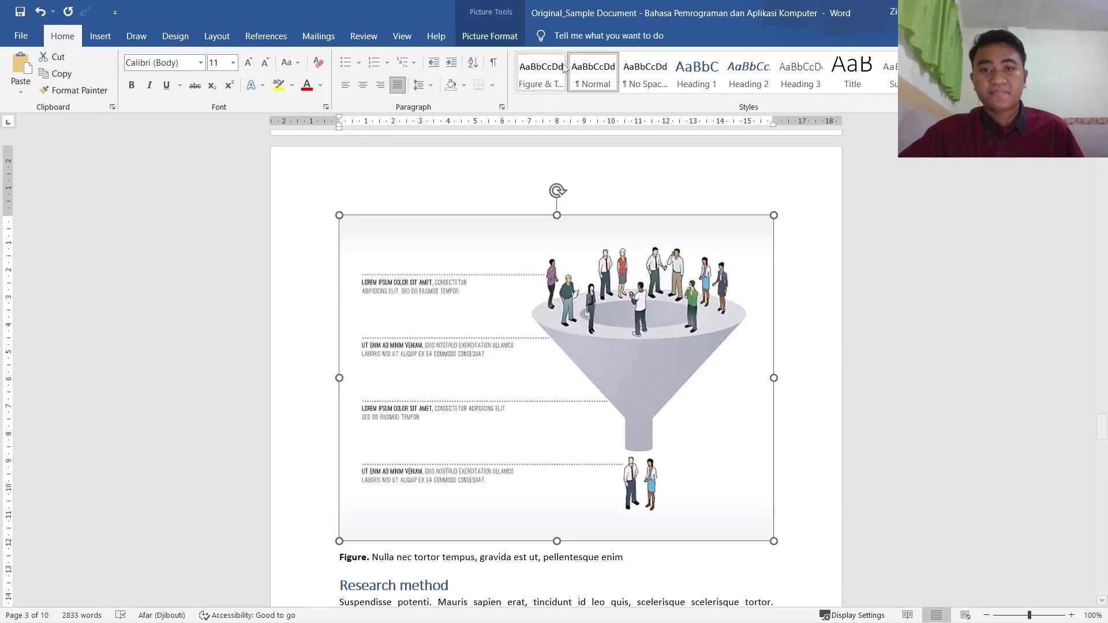
Apply the Figure & Table style to the Process infographic and the four-step circular diagram below it
scroll(605, 369, "down", 14)
left_click(615, 417)
scroll(615, 418, "down", 12)
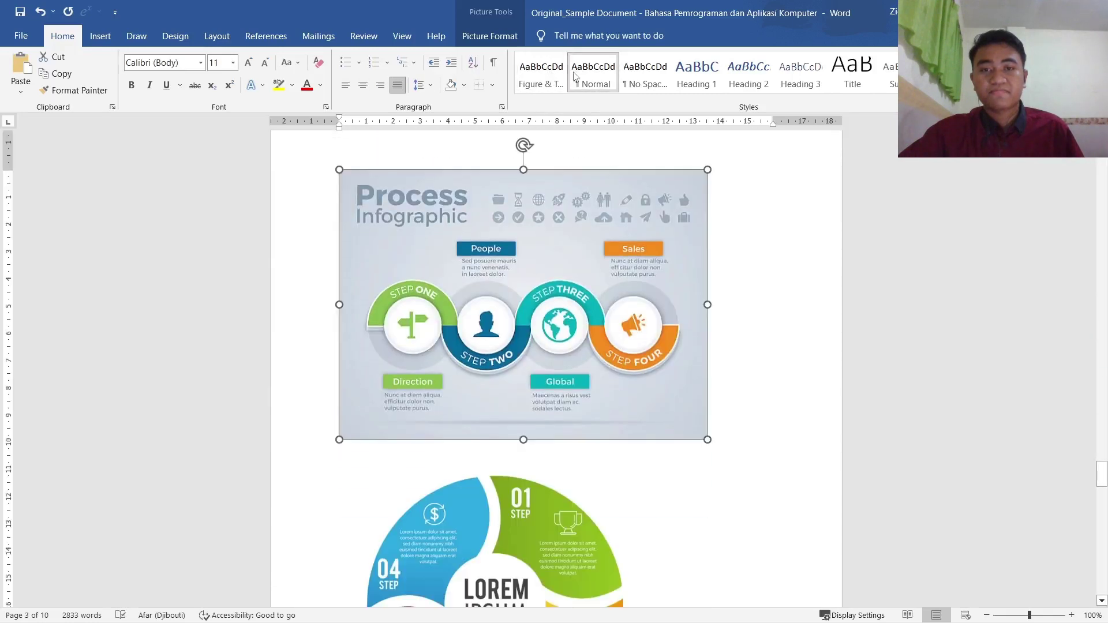
left_click(585, 132)
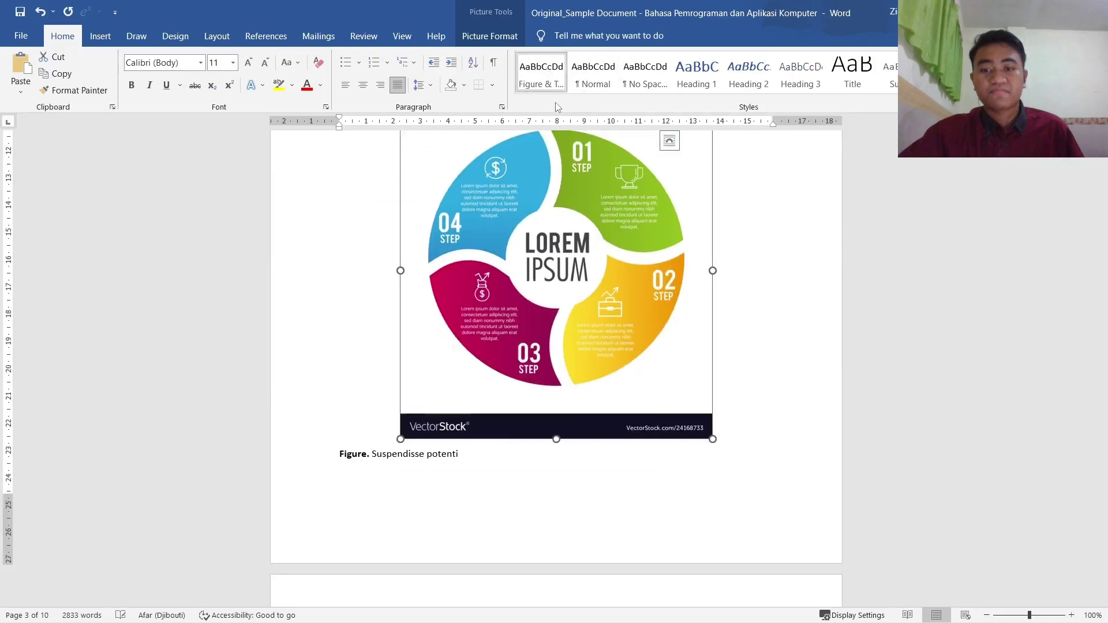
Apply the centred Figure & Table style to the Timeline infographic on the last page
scroll(631, 427, "down", 14)
scroll(631, 442, "down", 7)
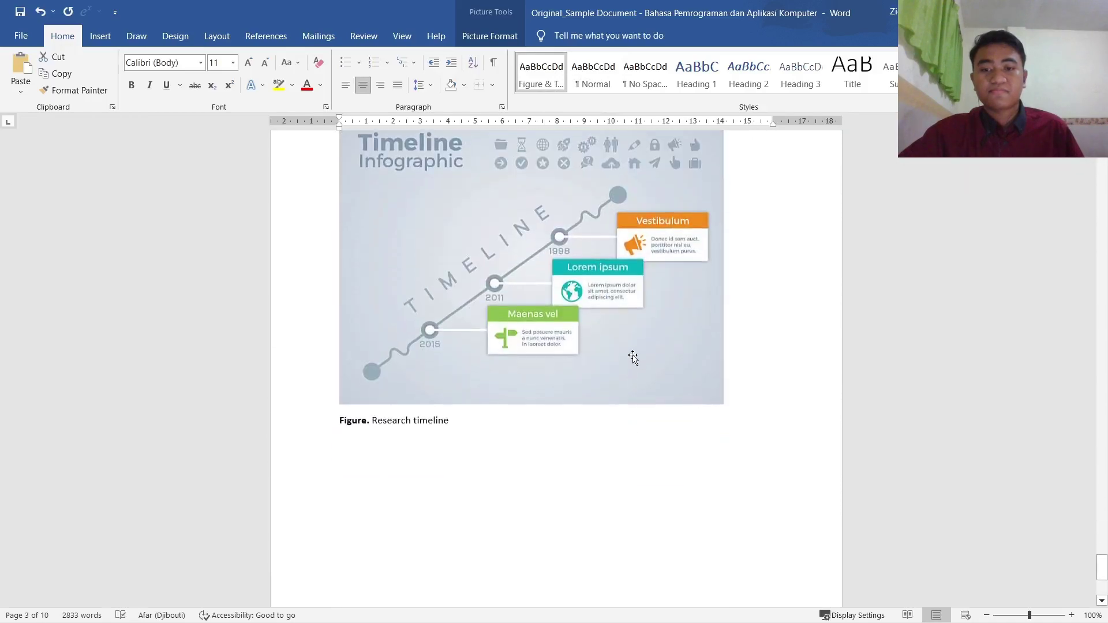
left_click(631, 358)
key("ctrl+e")
Review the alignment of the figures and tables across all pages of the document
left_click_drag(1100, 568, 1089, 288)
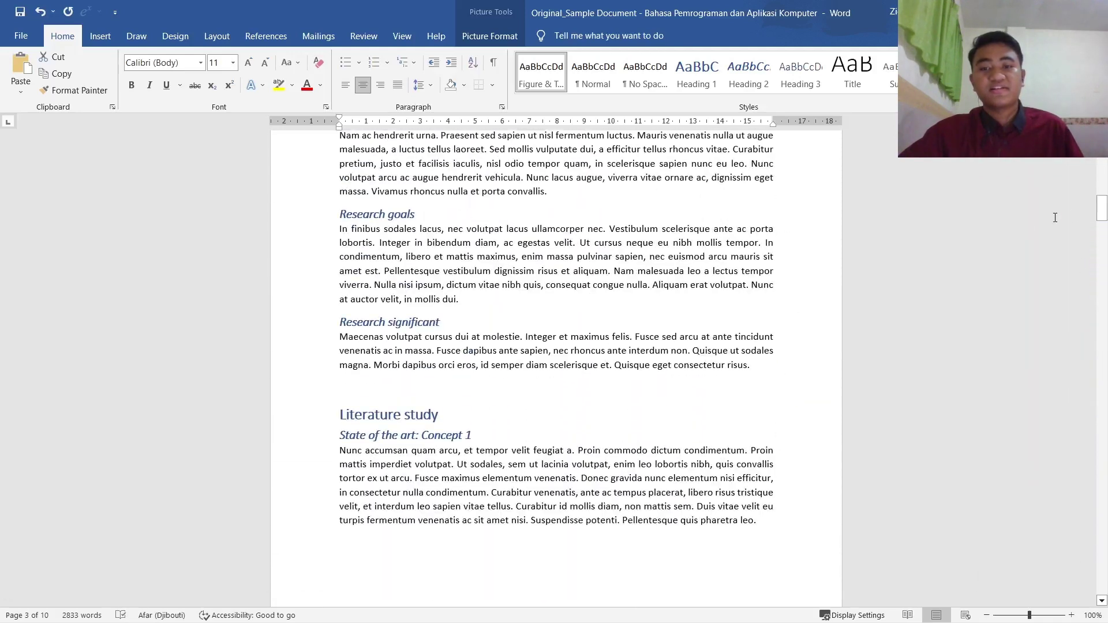
scroll(1002, 265, "down", 4, "ctrl")
scroll(1004, 350, "down", 15)
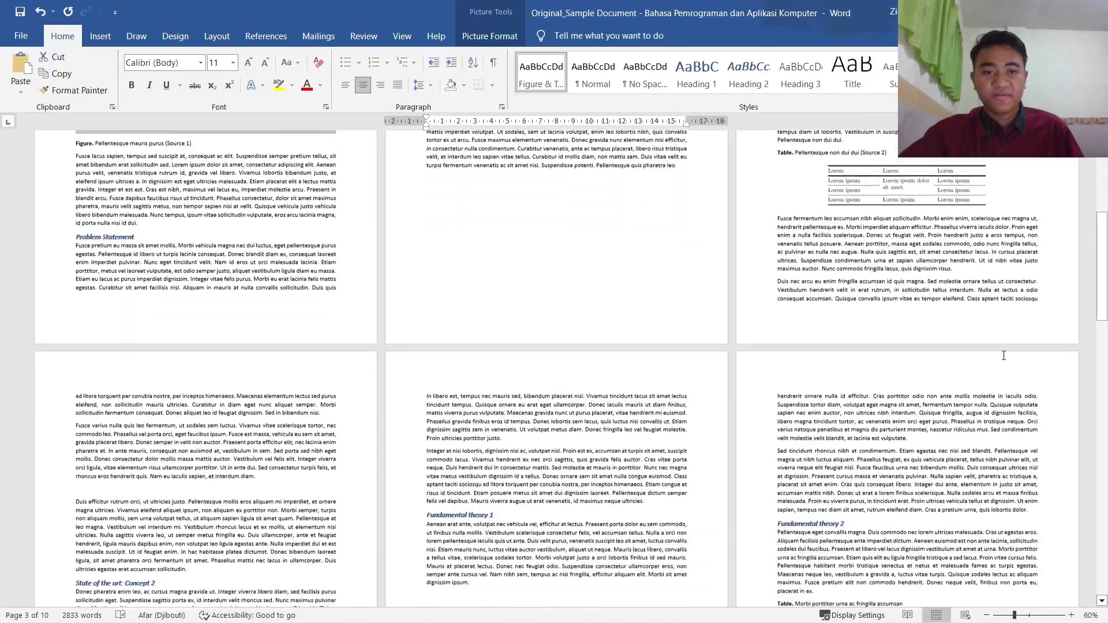
scroll(1001, 364, "down", 8)
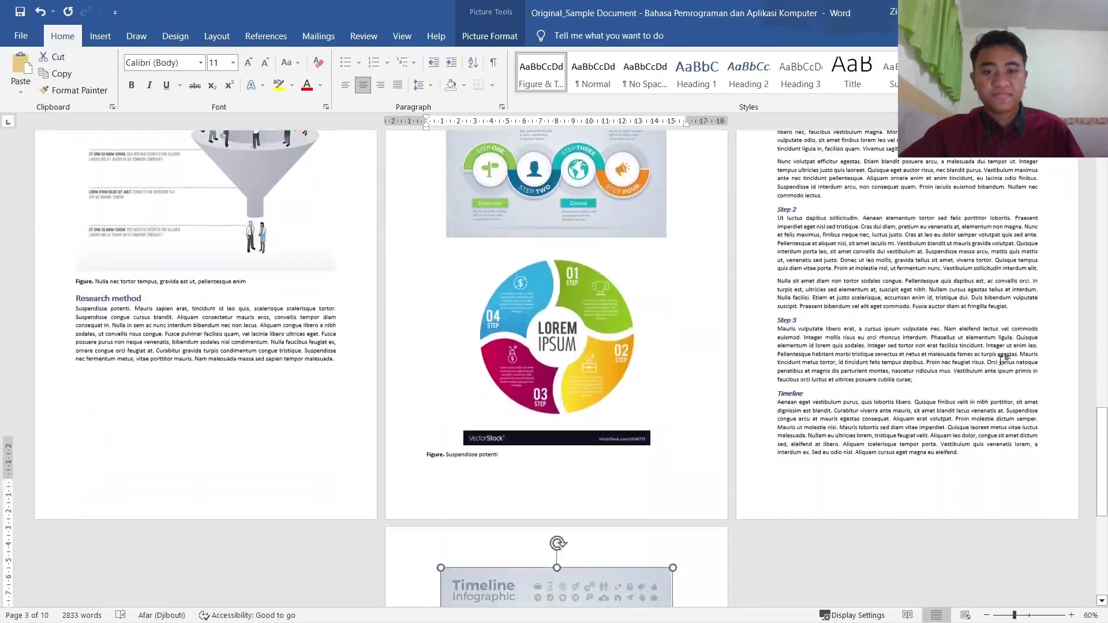
scroll(1001, 364, "up", 5)
left_click(321, 268)
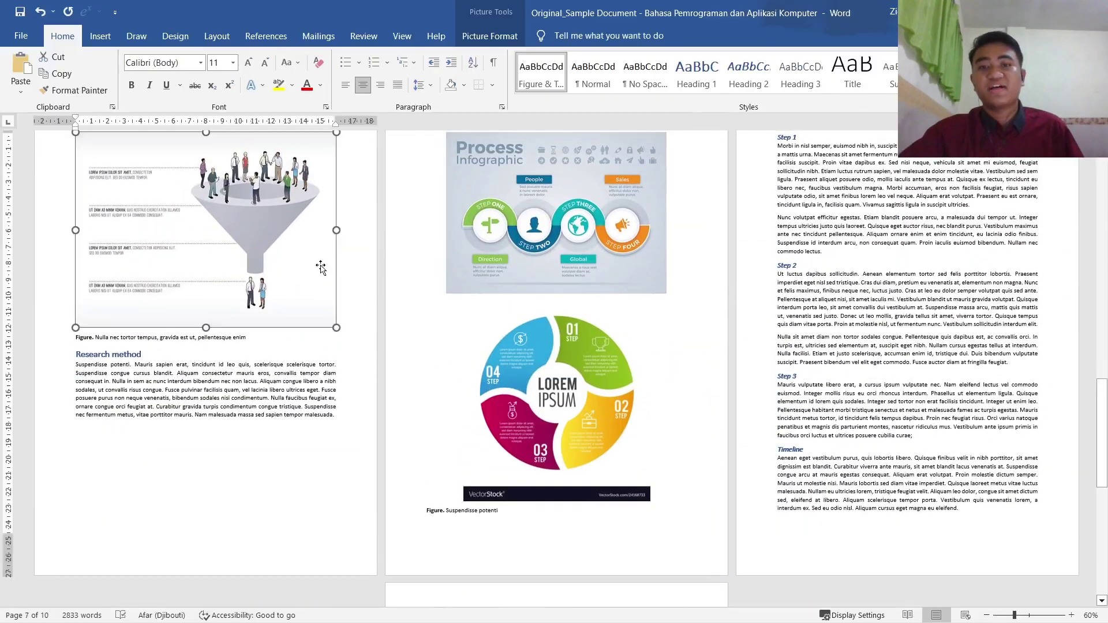
left_click_drag(1102, 389, 1101, 172)
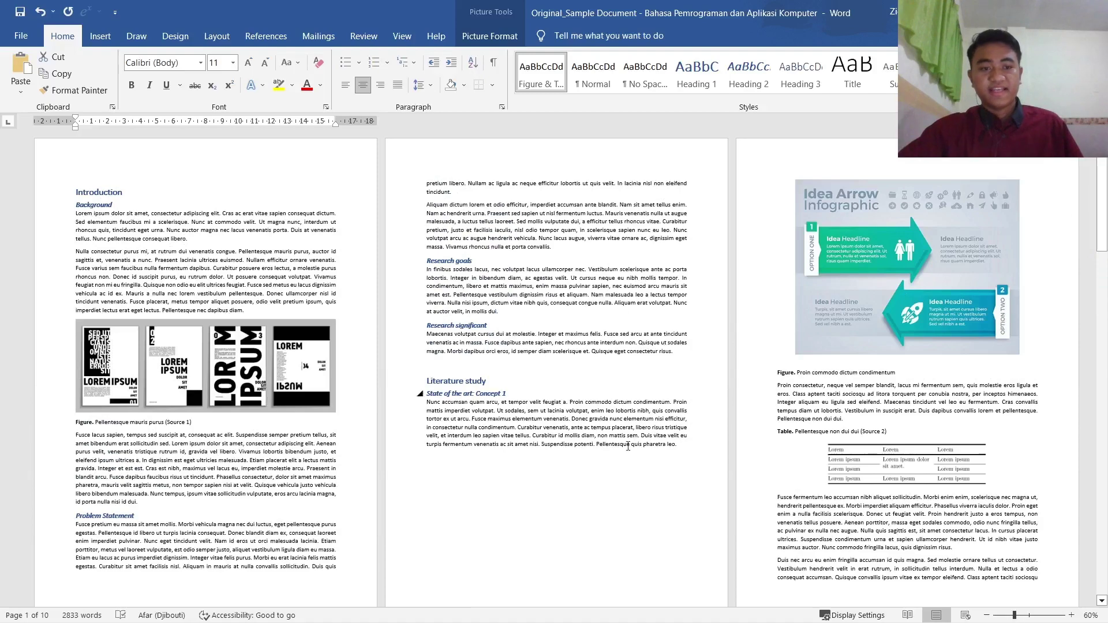
Examine the Source 1 figure in the Background section and select the descriptive text of its caption
scroll(372, 333, "up", 4, "ctrl")
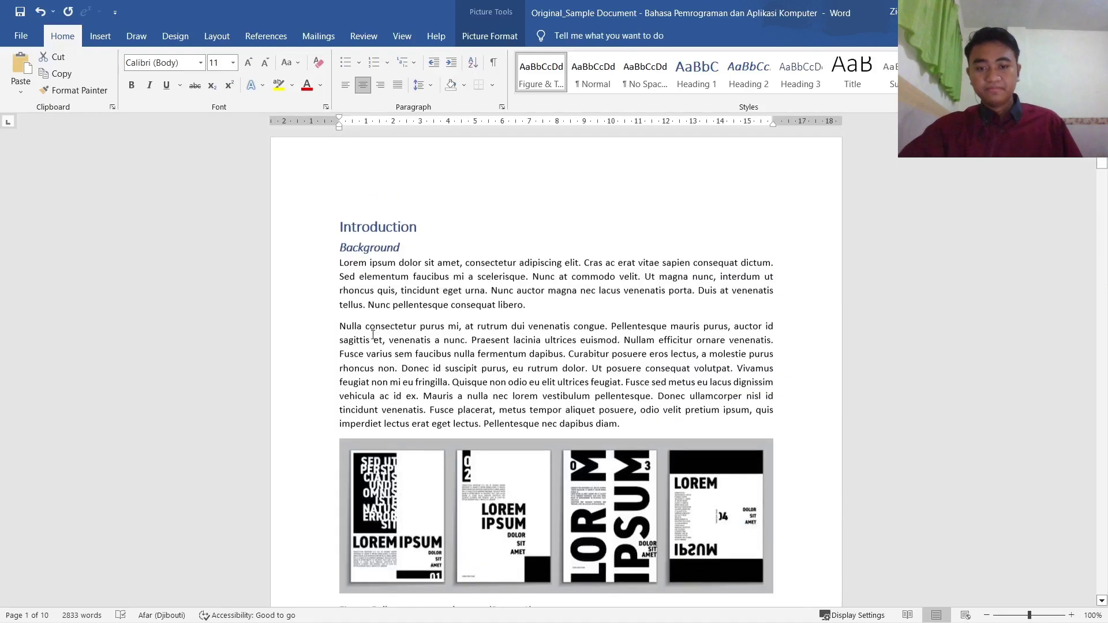
scroll(488, 342, "down", 3)
scroll(487, 342, "down", 1)
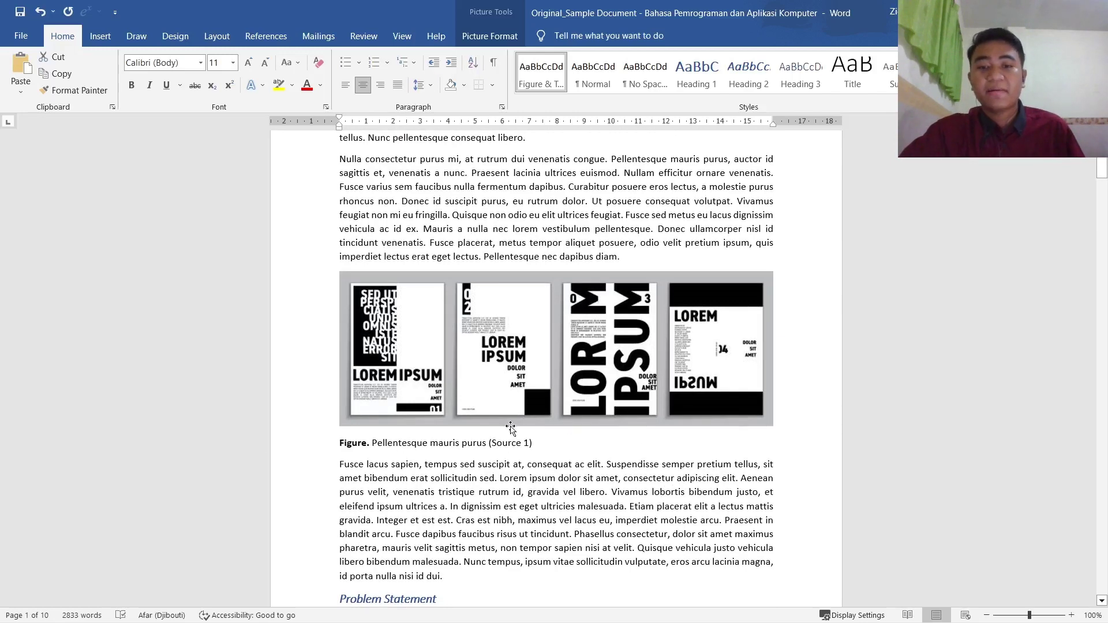
left_click(477, 321)
scroll(477, 321, "down", 3)
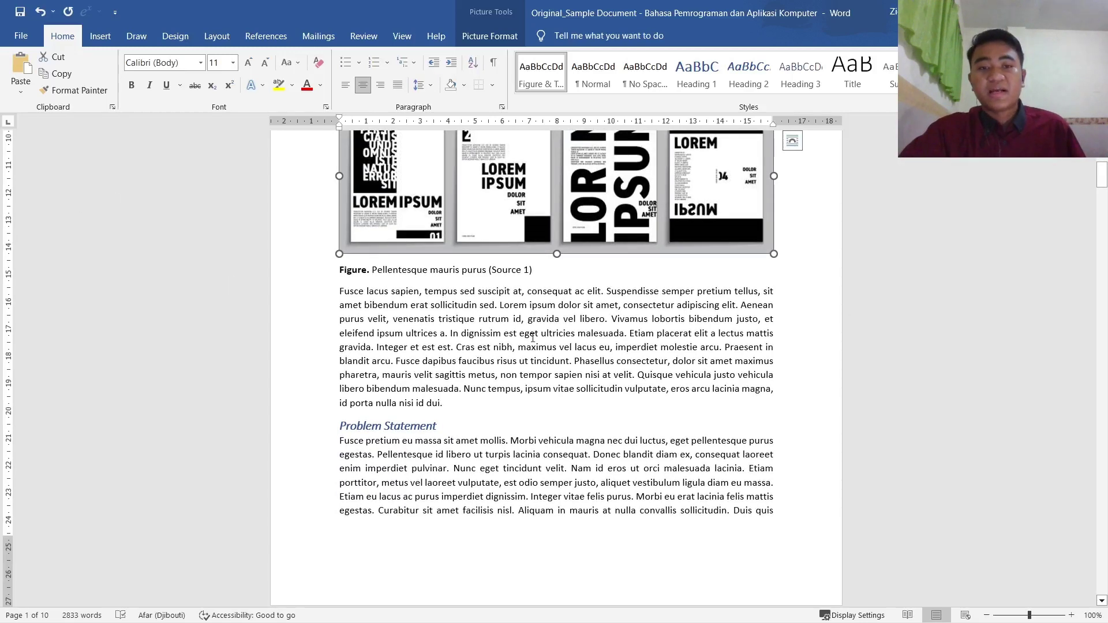
scroll(532, 338, "up", 3)
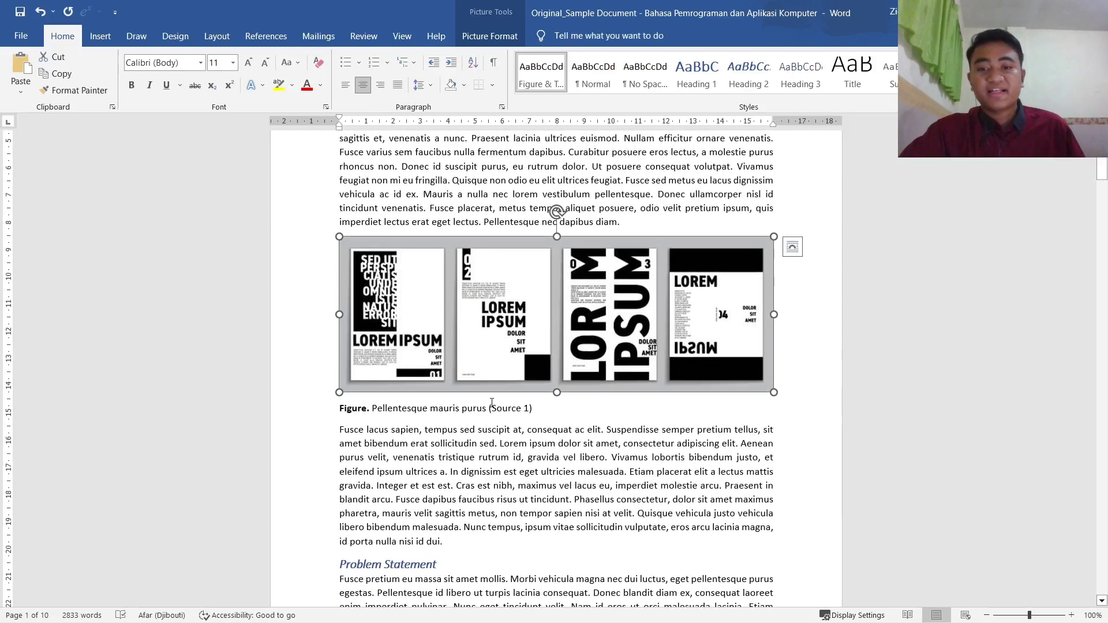
left_click_drag(550, 414, 372, 411)
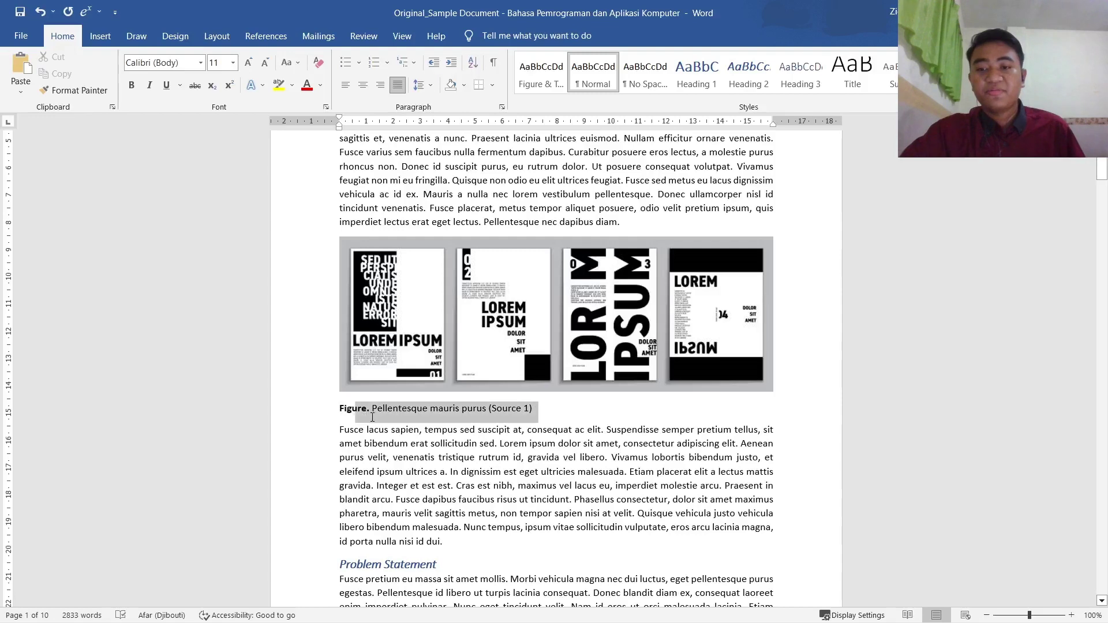
Switch to the modified document to examine how its figure and table captions are formatted, and return to the original document's Source 1 figure
mouse_move(214, 606)
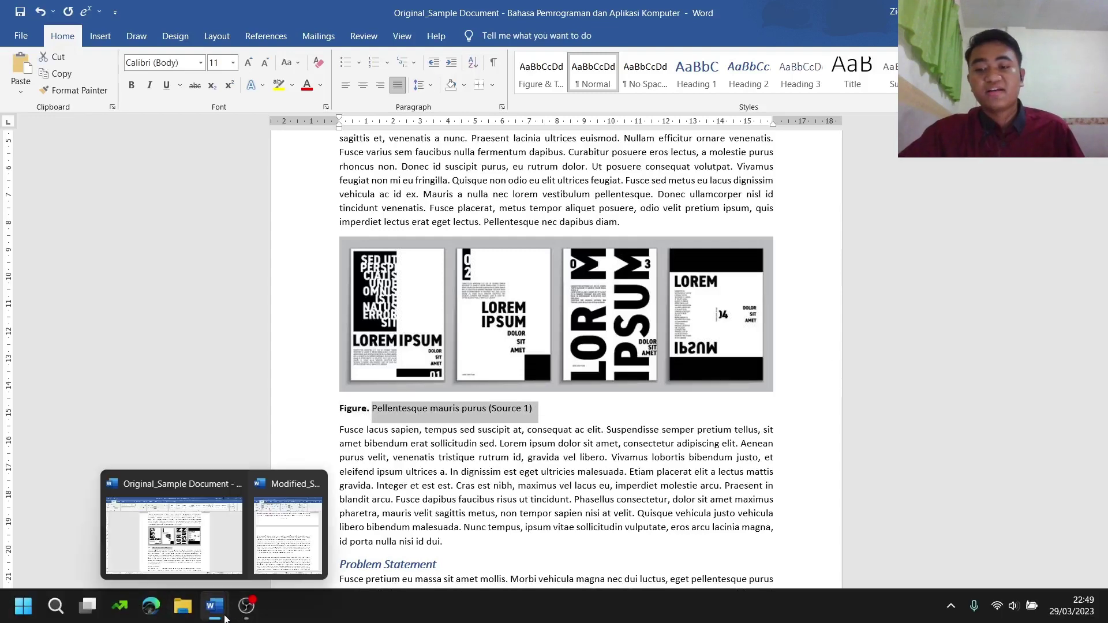
left_click(325, 548)
scroll(785, 402, "up", 8)
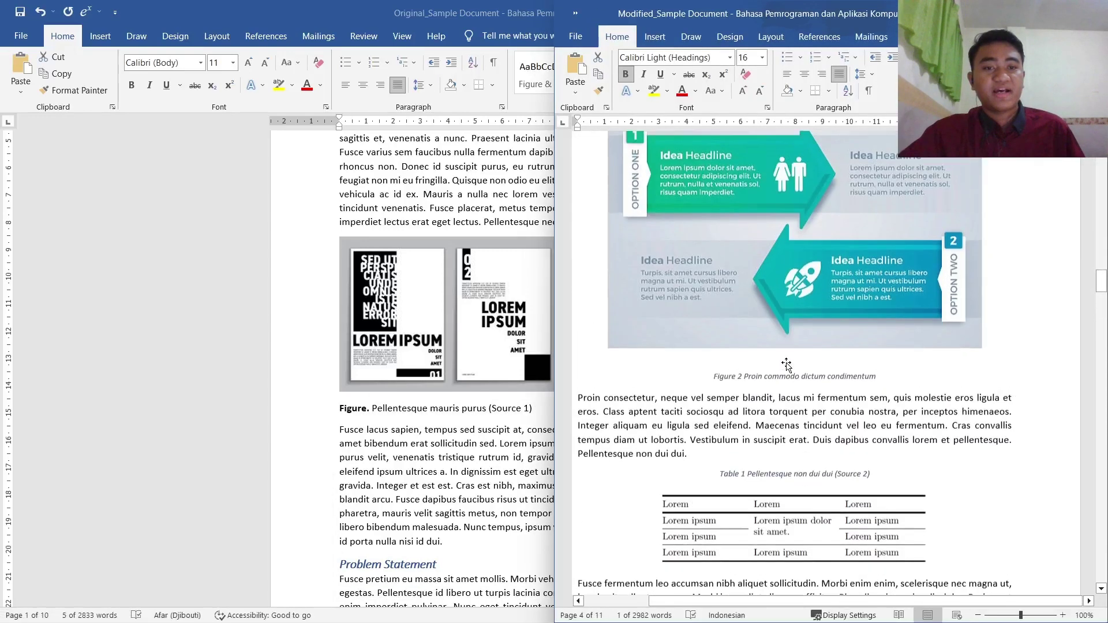
left_click(786, 398)
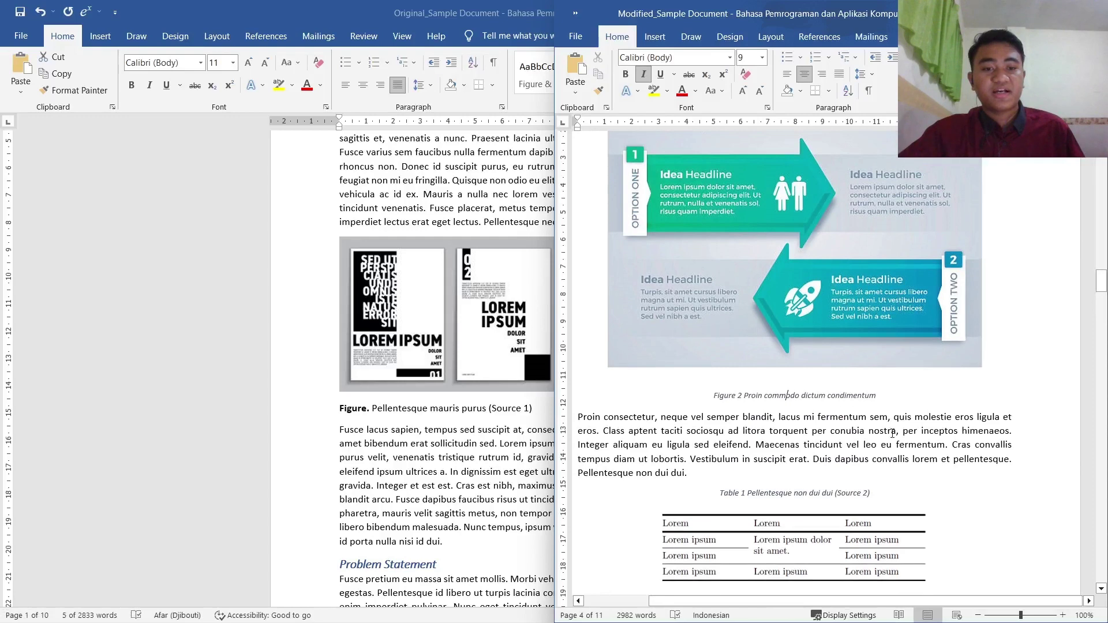
left_click(520, 412)
scroll(726, 555, "up", 4)
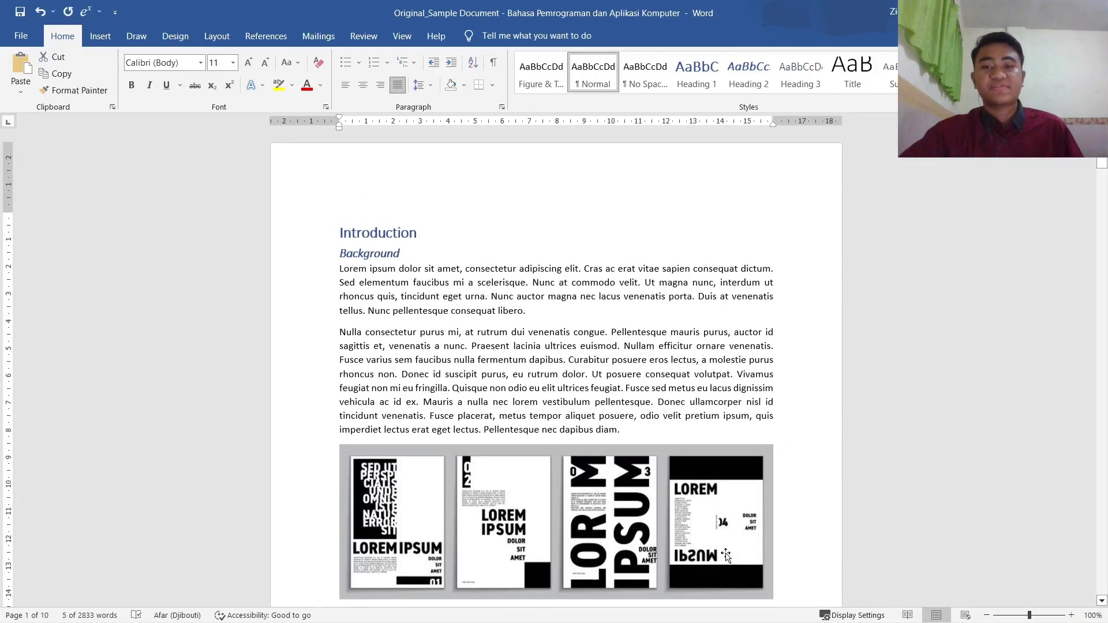
scroll(726, 555, "down", 5)
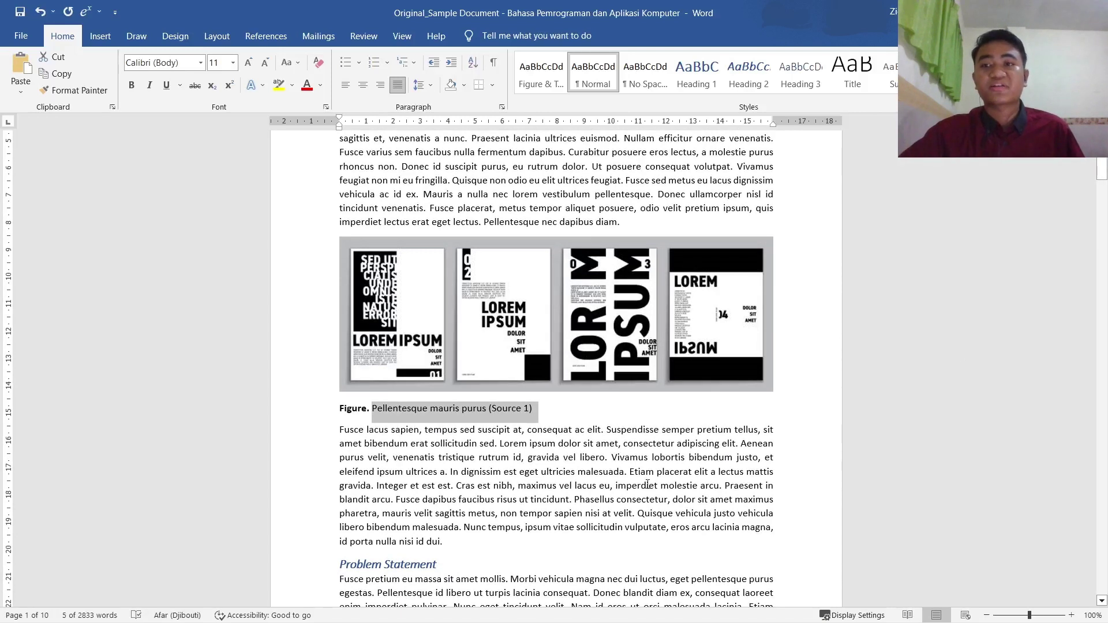
left_click(537, 486)
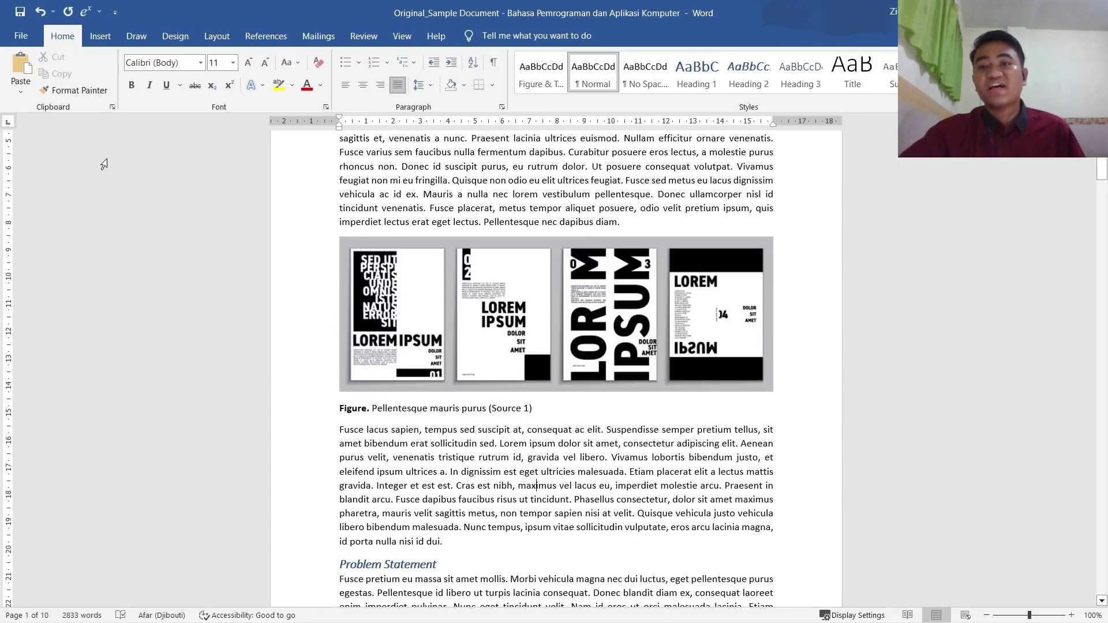
Look over the caption commands available for the Source 1 figure
left_click(584, 295)
right_click(581, 279)
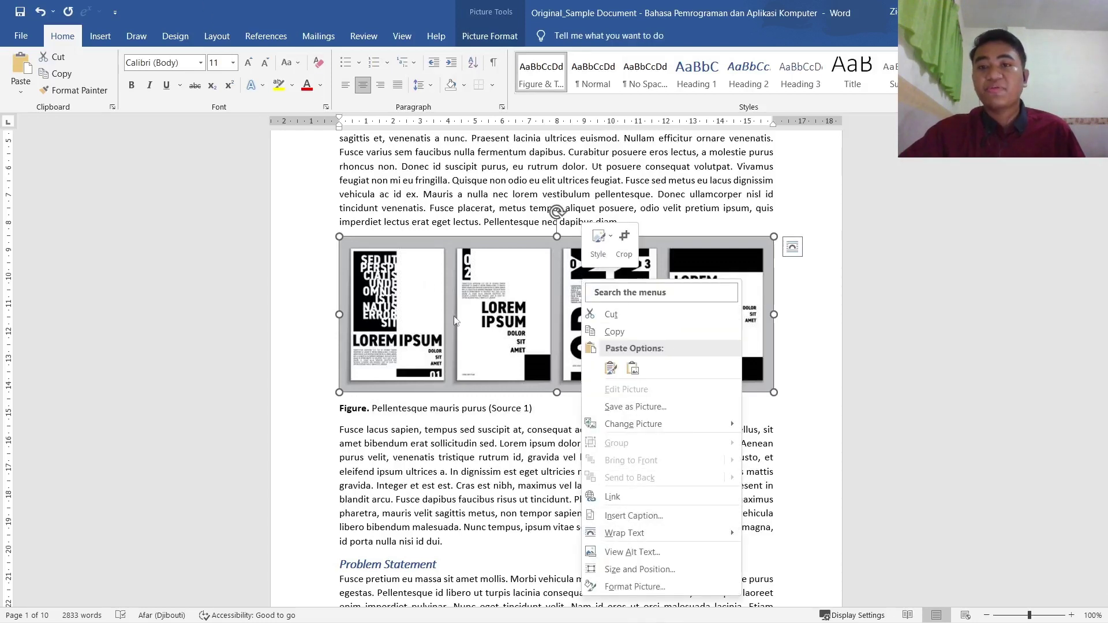
left_click(315, 190)
left_click(266, 35)
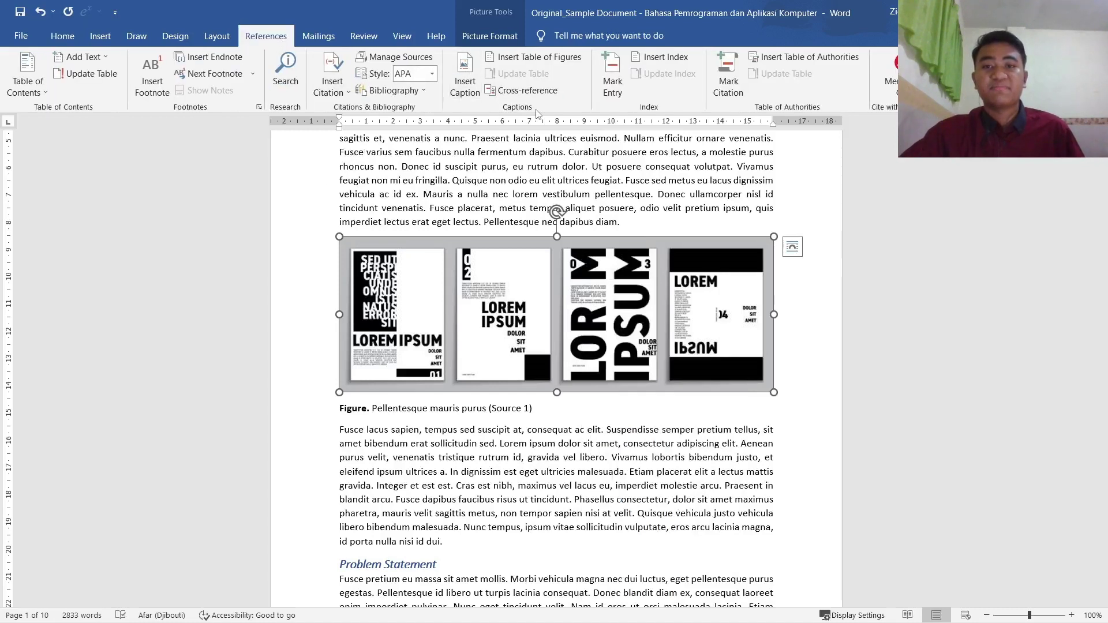
scroll(528, 305, "down", 3)
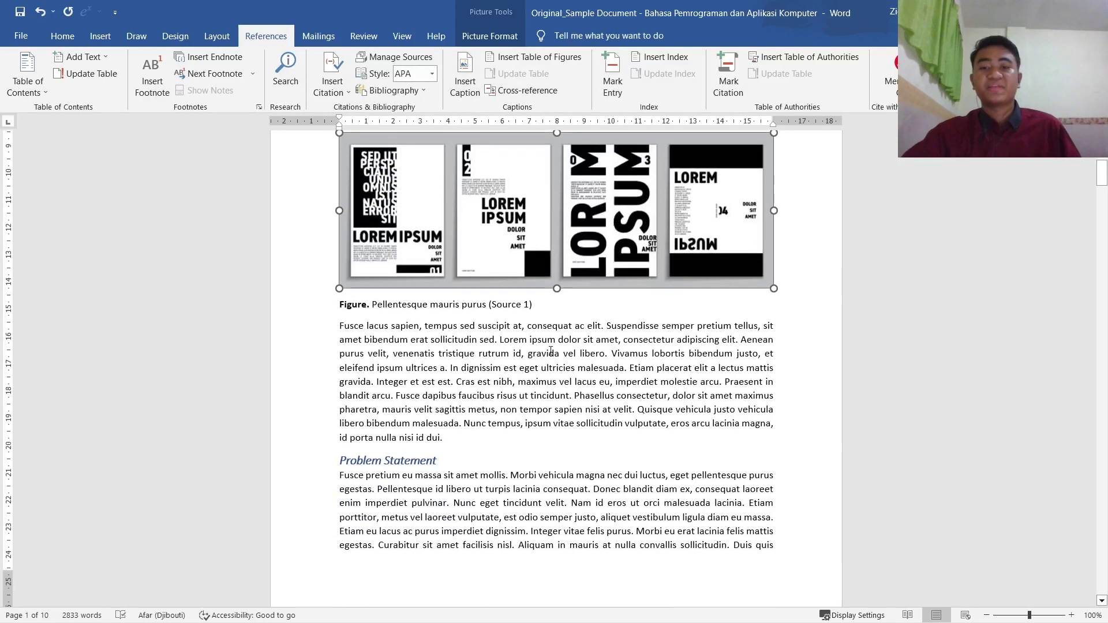
left_click(763, 368)
left_click(62, 36)
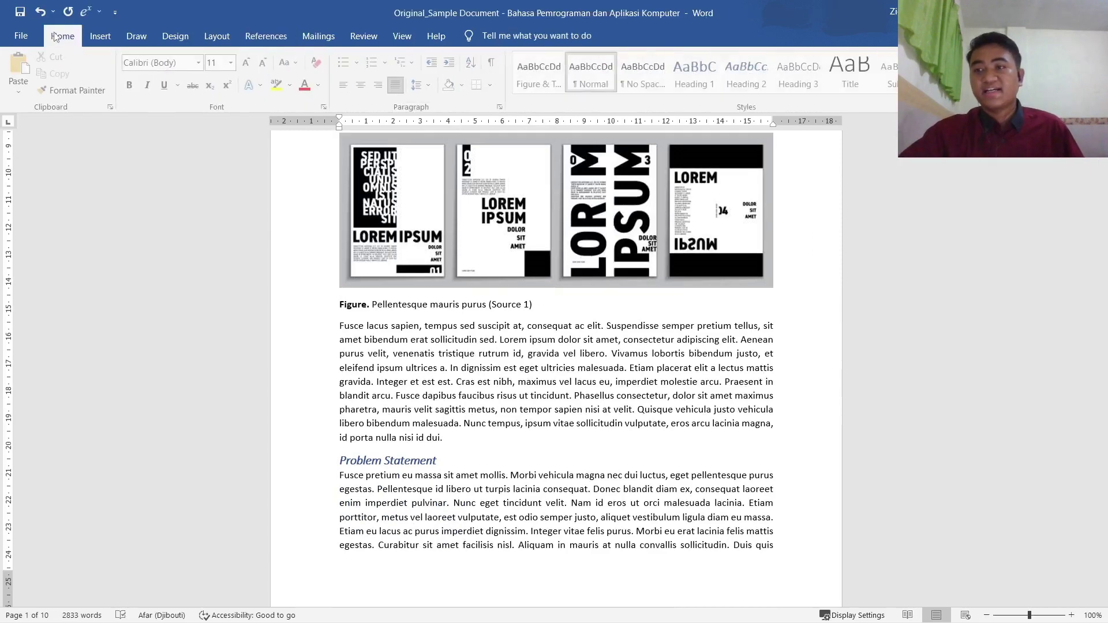
Start inserting a caption for the Source 1 figure, with the label Figure and the position Below selected item
scroll(734, 337, "up", 3)
scroll(734, 337, "up", 1)
right_click(603, 337)
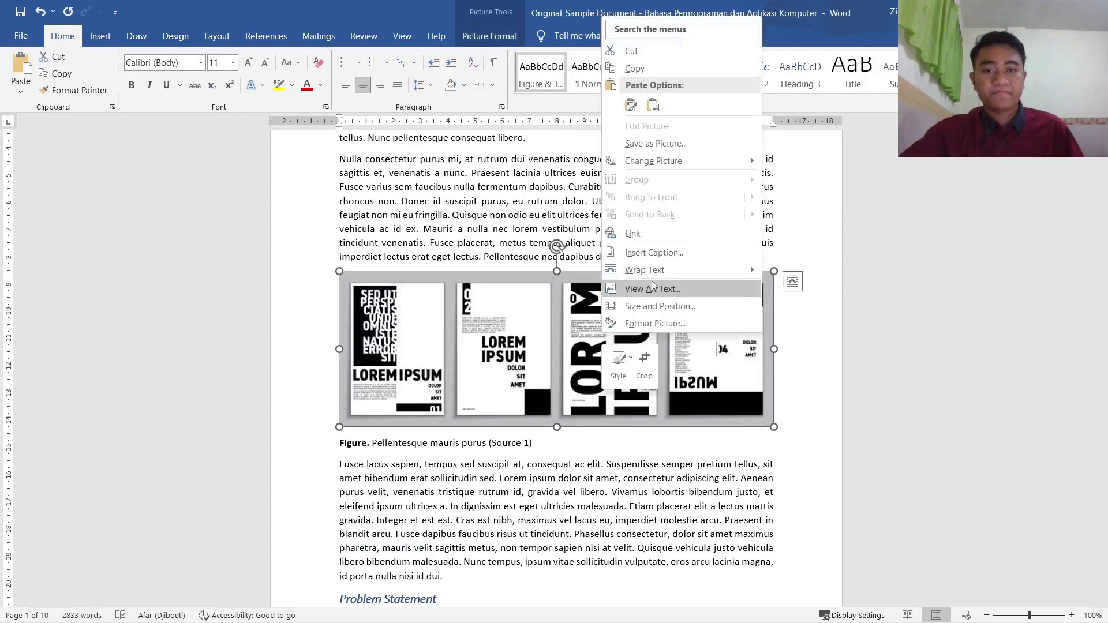
left_click(648, 254)
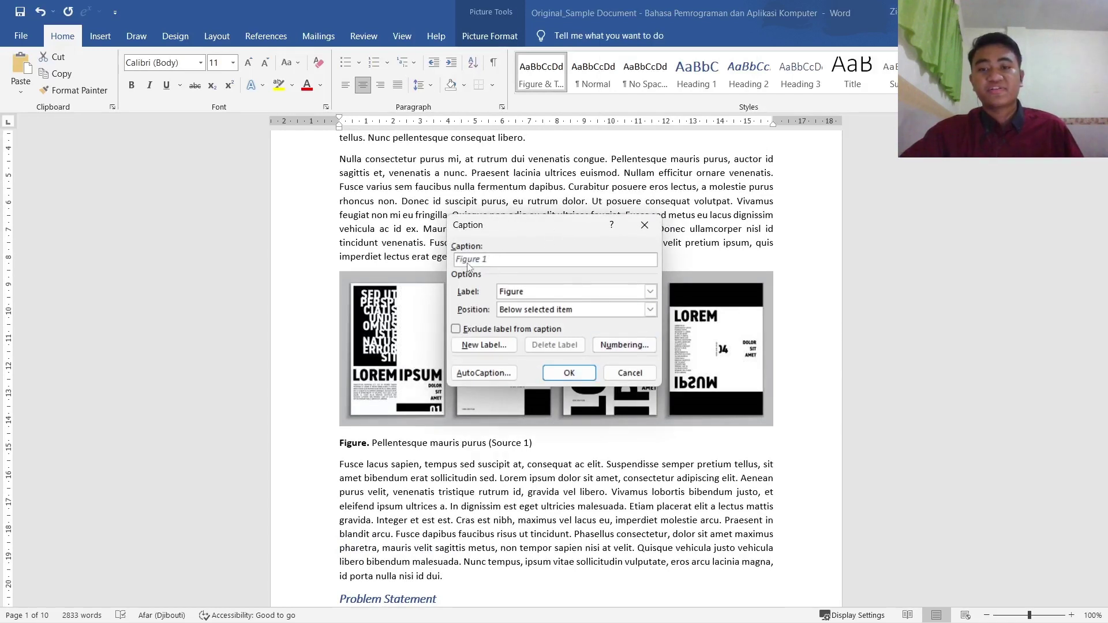
left_click(528, 291)
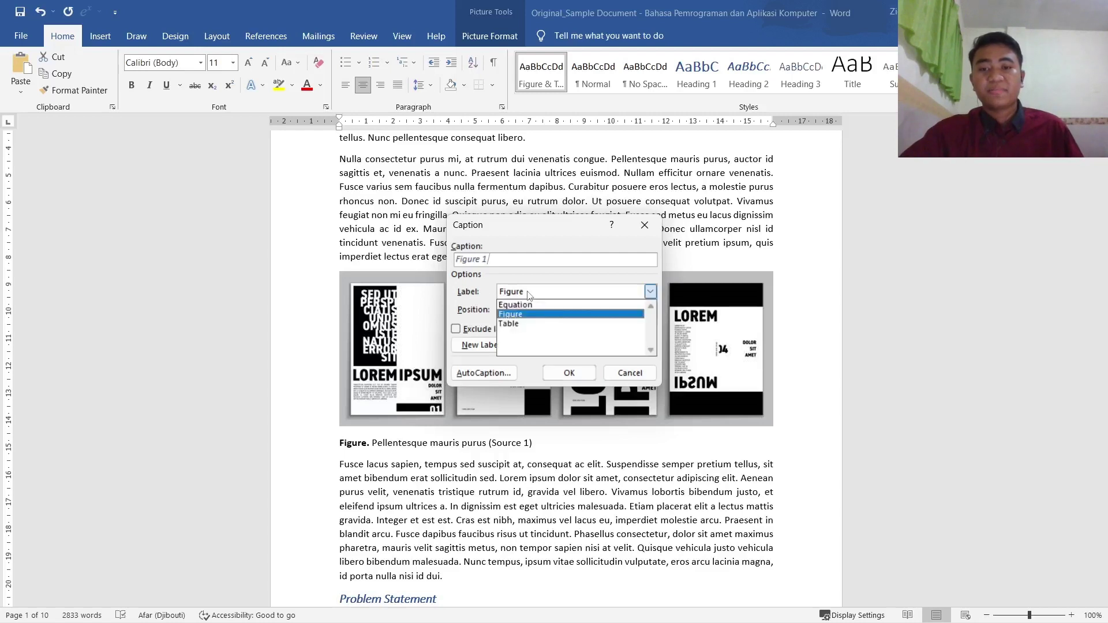
left_click(528, 294)
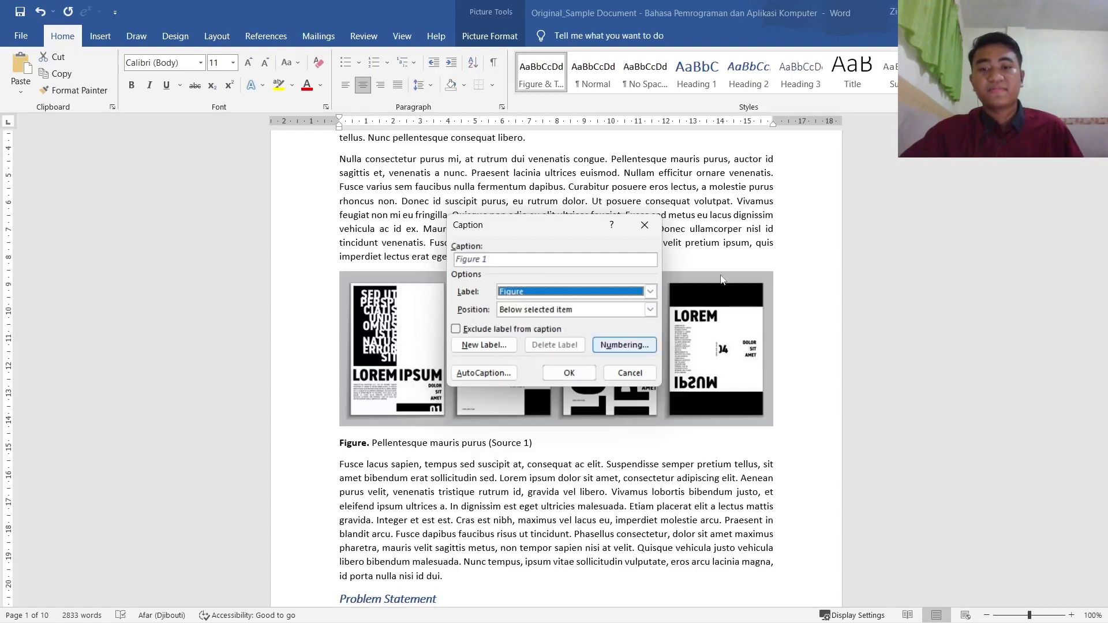
left_click(650, 292)
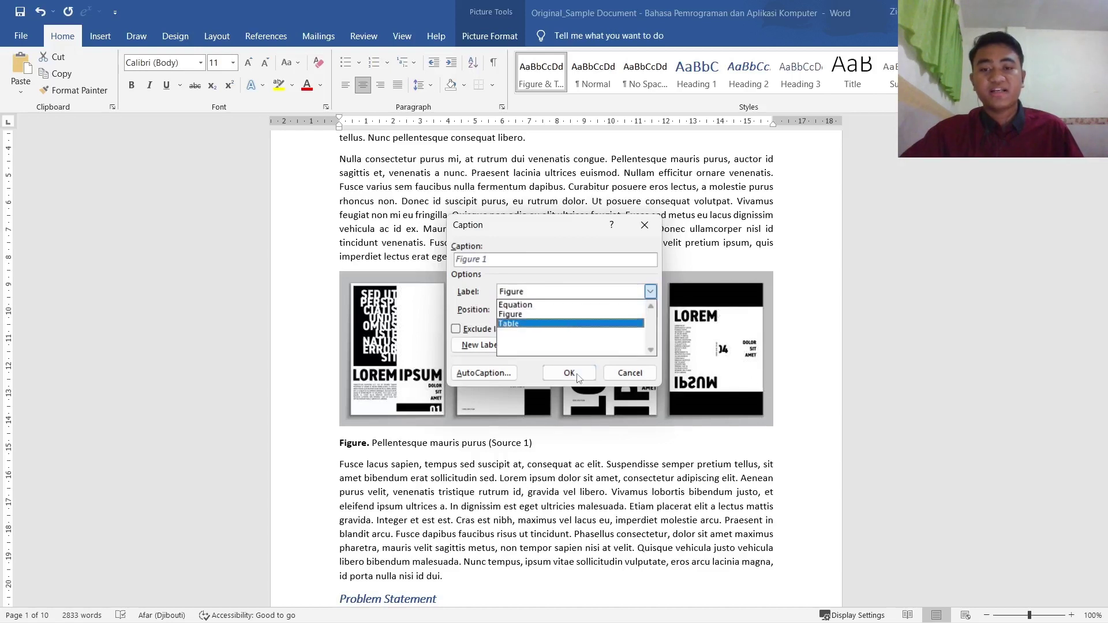
left_click(523, 315)
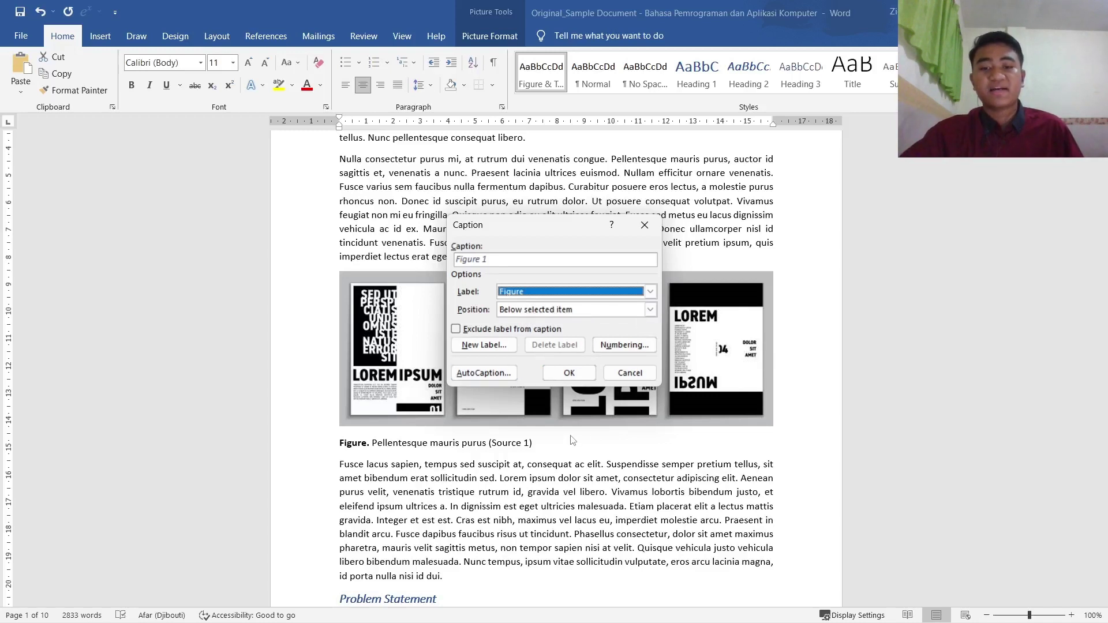
left_click(650, 310)
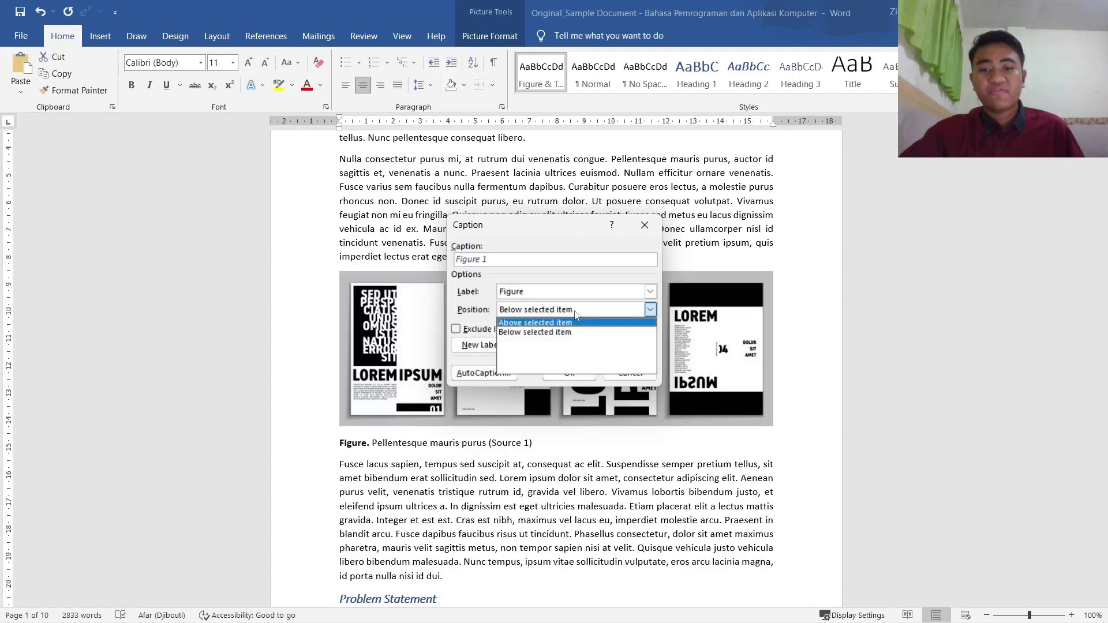
left_click(559, 331)
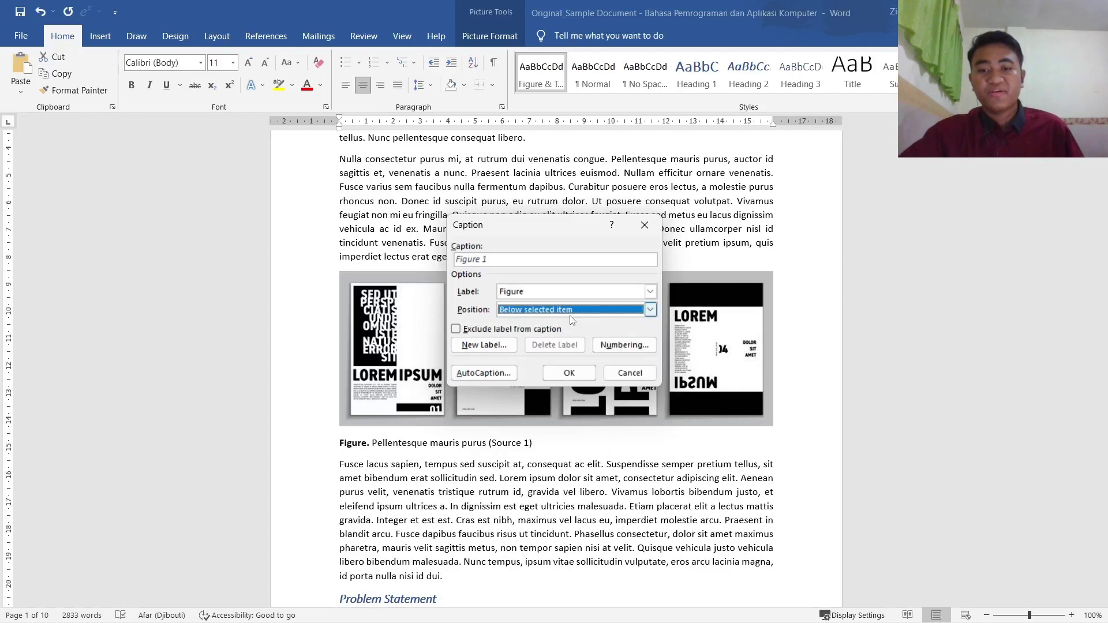
Examine the new label and caption numbering options, leaving both without changes
left_click(496, 347)
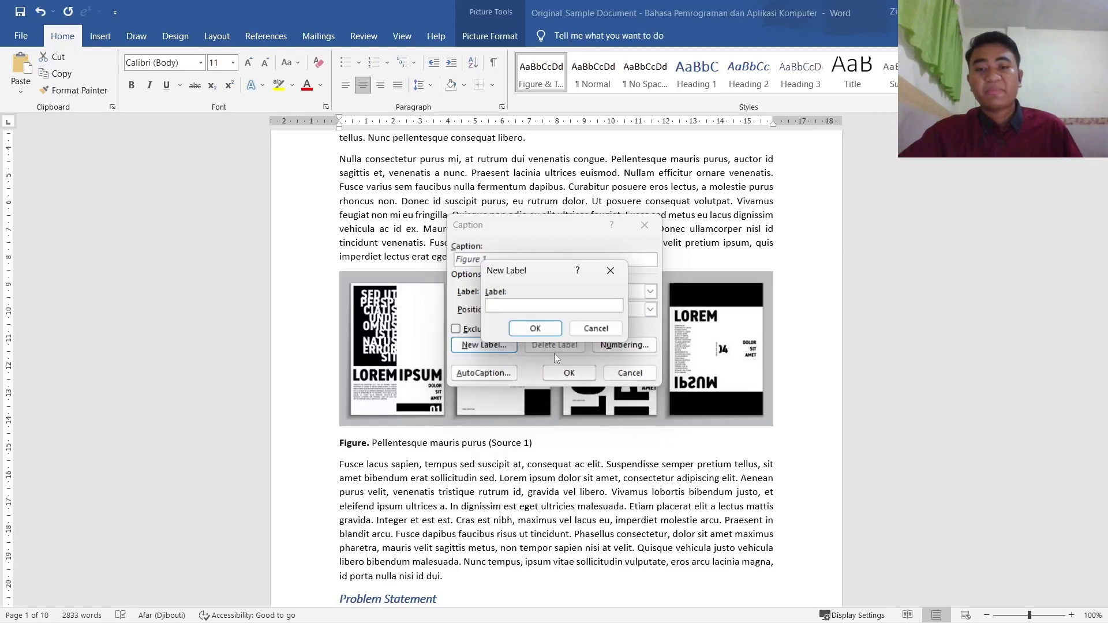
left_click(594, 332)
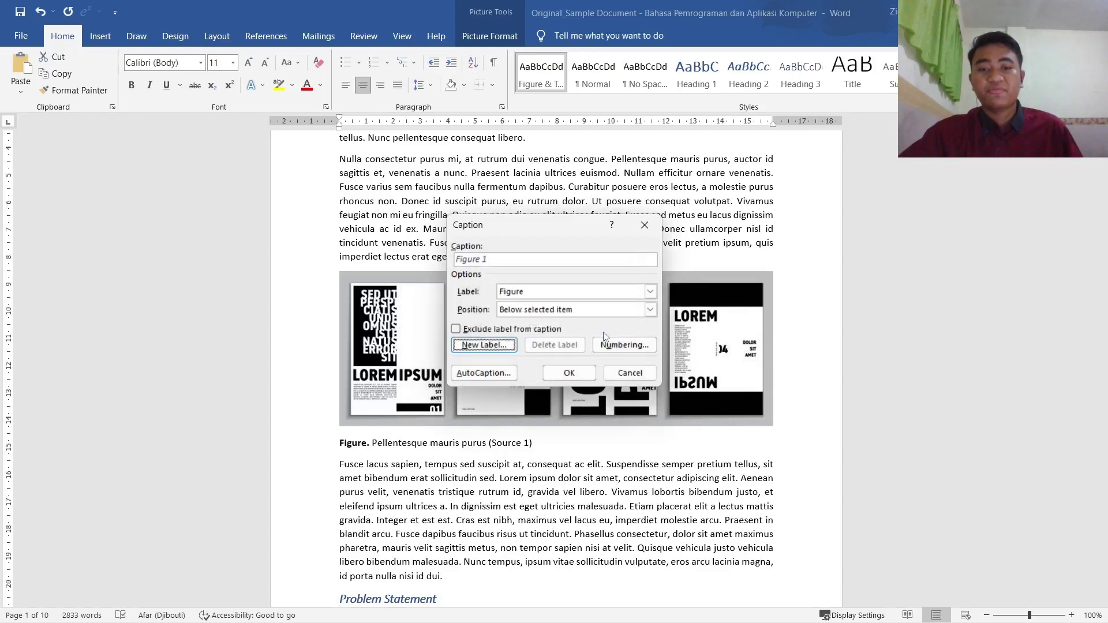
left_click(628, 346)
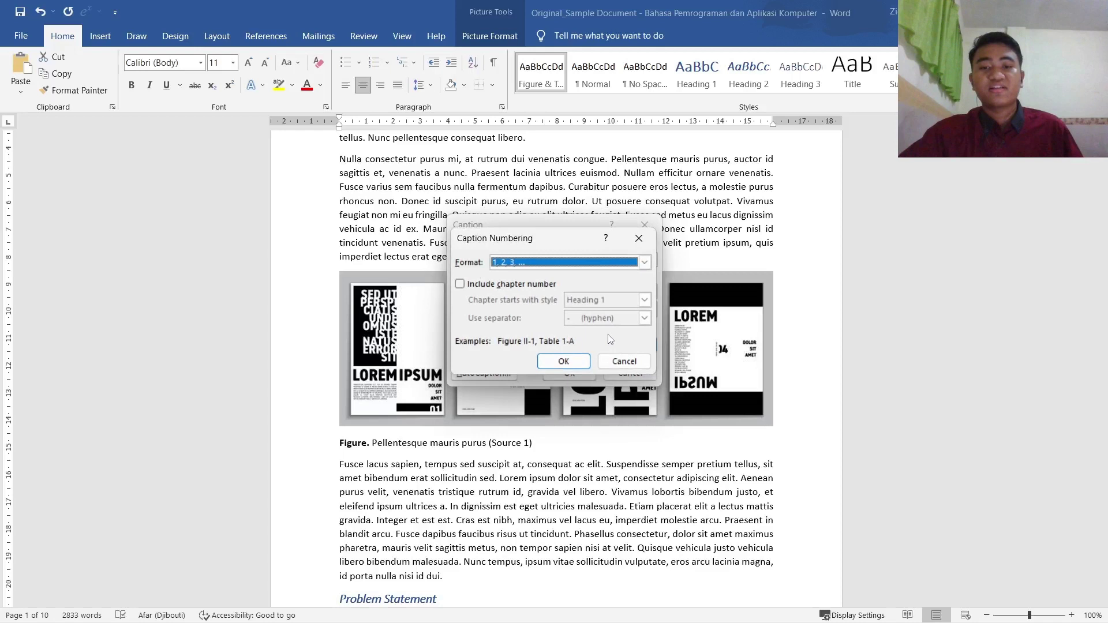
left_click(533, 266)
left_click(535, 264)
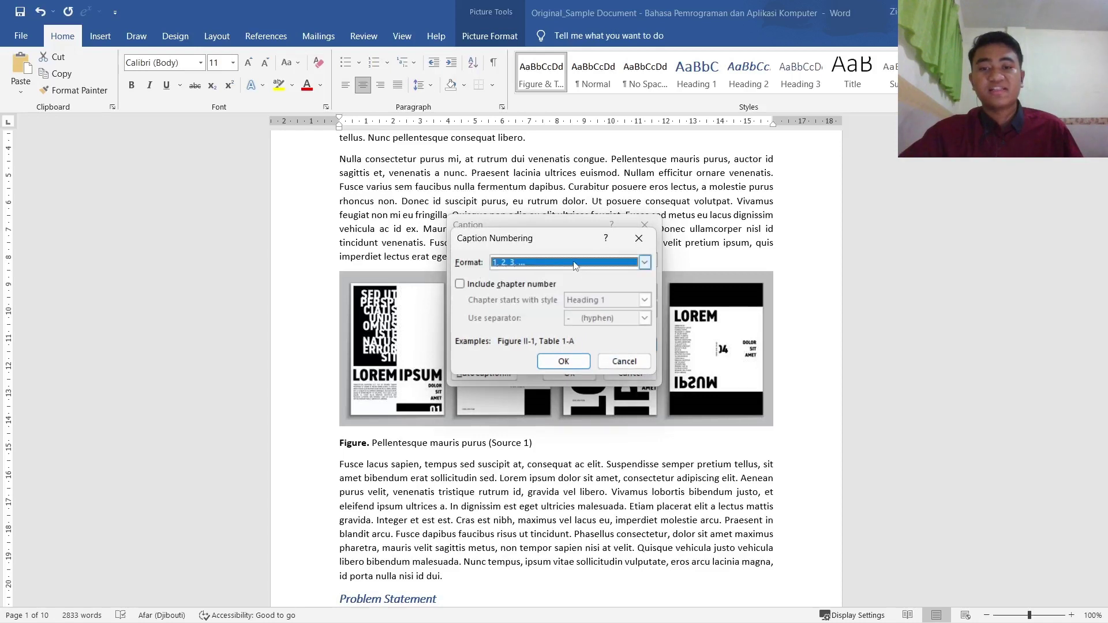
left_click(623, 362)
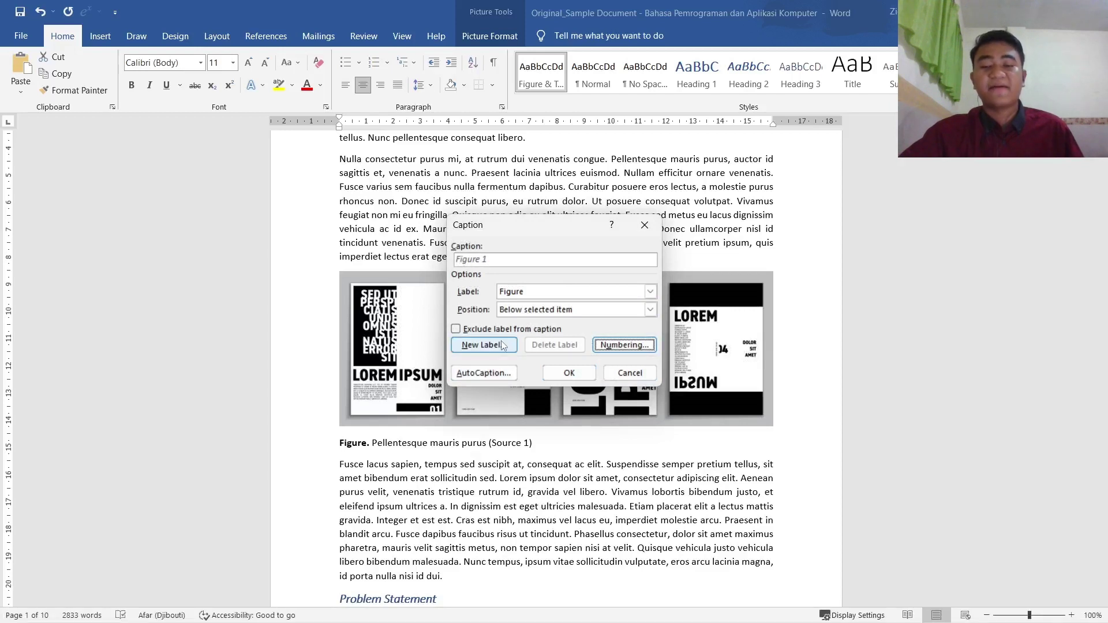
Insert the caption "Figure 1 Pellentesque mauris purus (Source 1)" below the figure and delete its old manual caption line
left_click(506, 263)
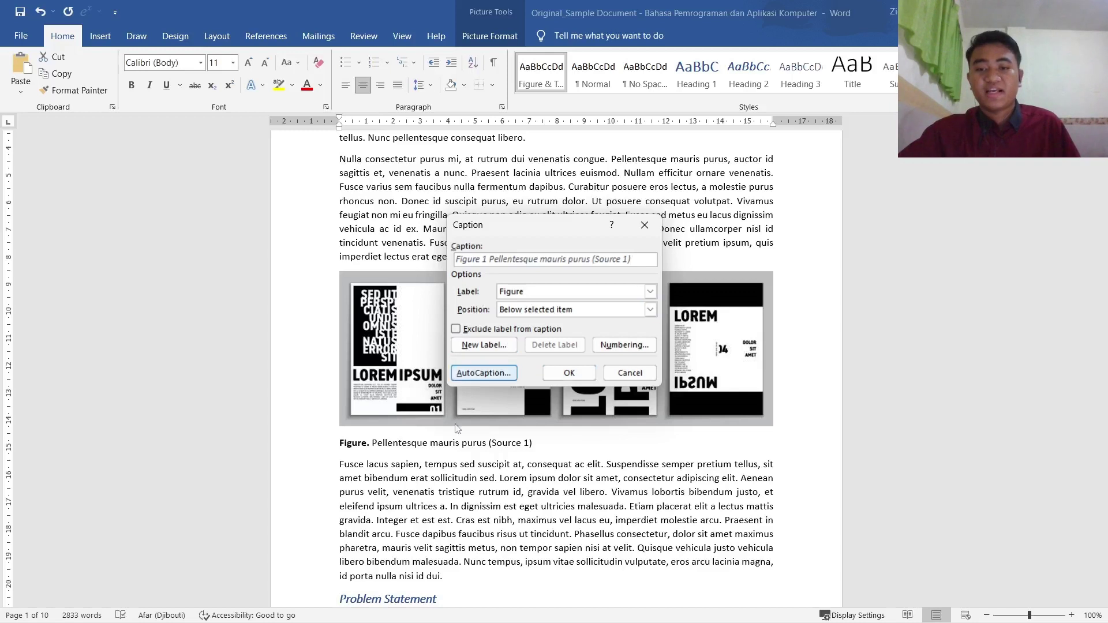
left_click(568, 373)
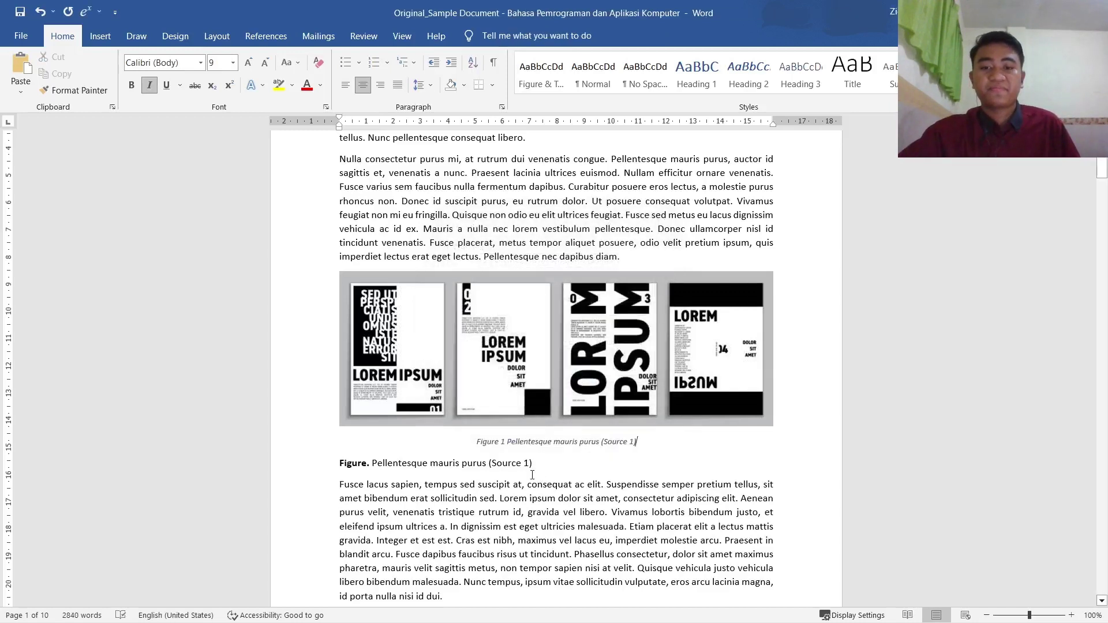
left_click_drag(545, 465, 337, 465)
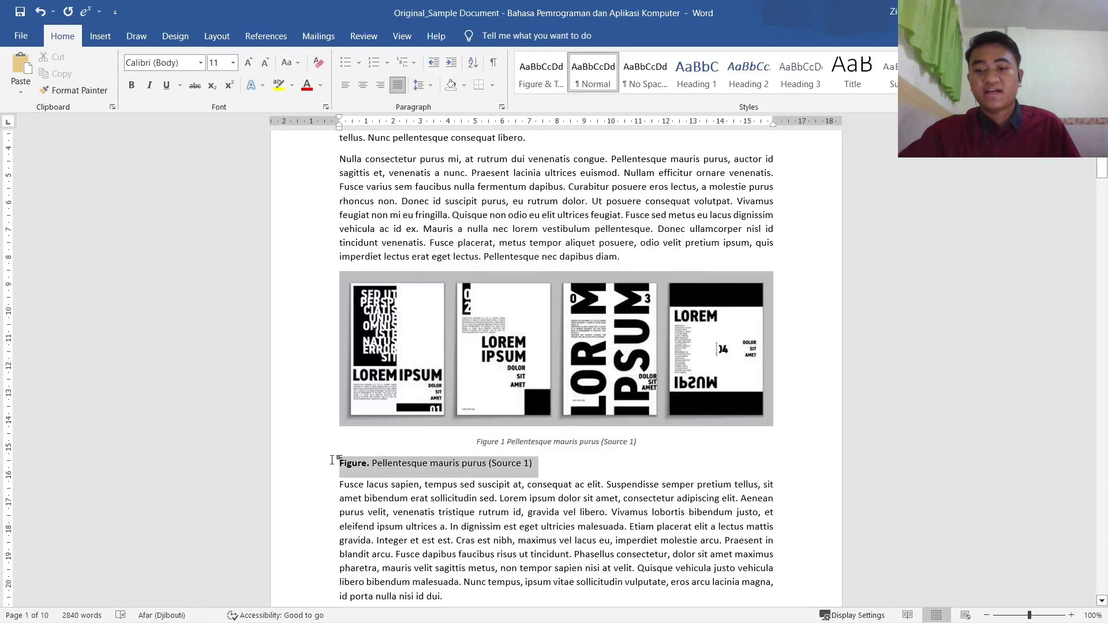
key("Delete")
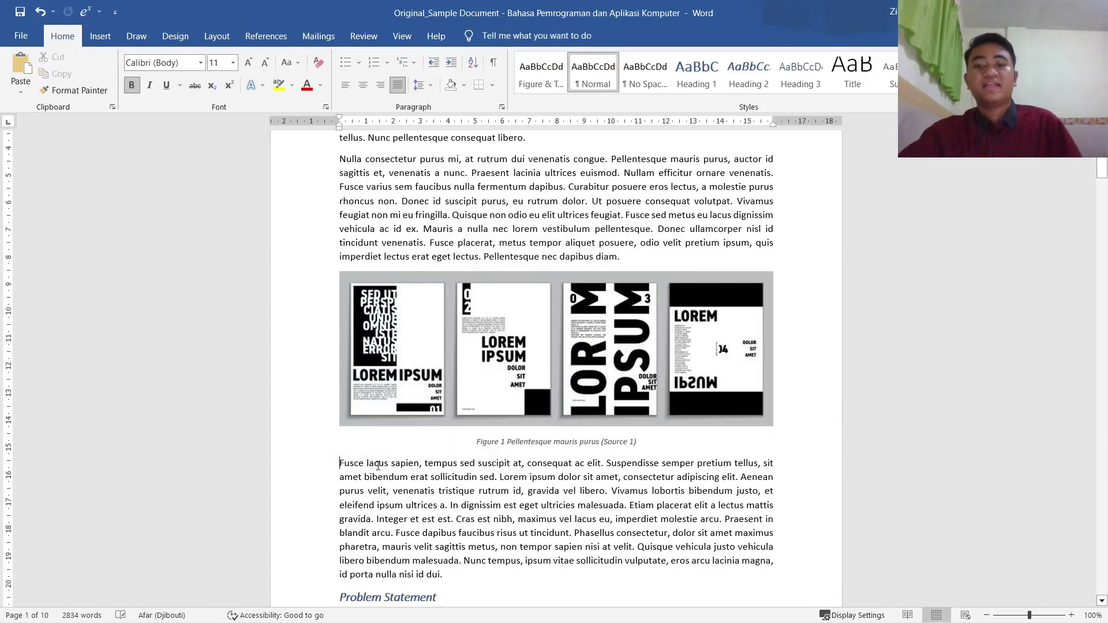
Modify the Caption style so that captions are centred
left_click(539, 437)
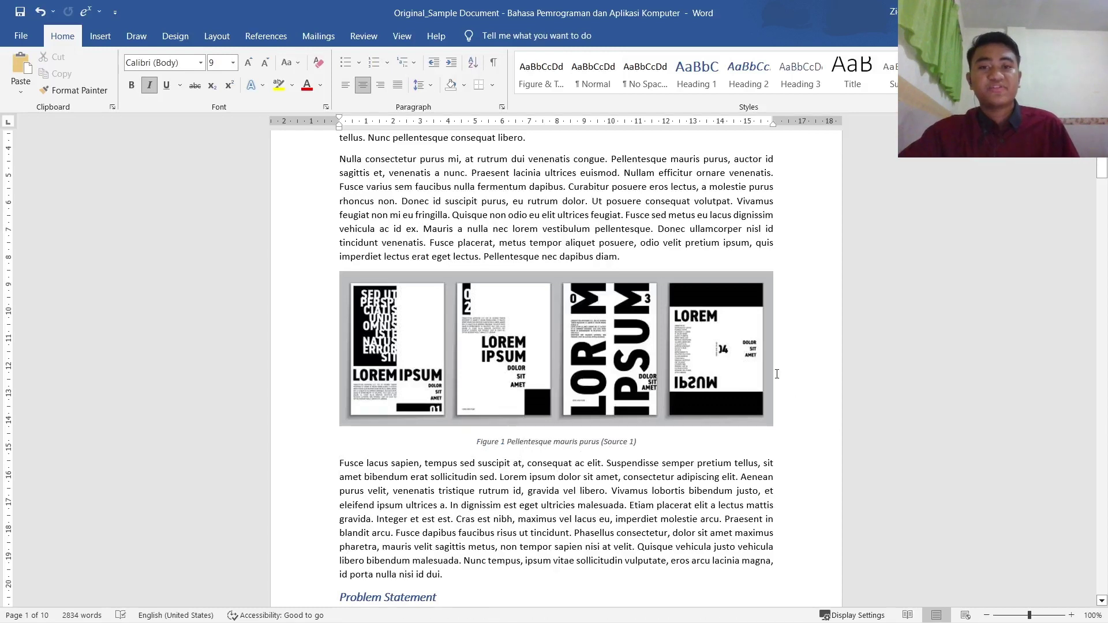
left_click(750, 378)
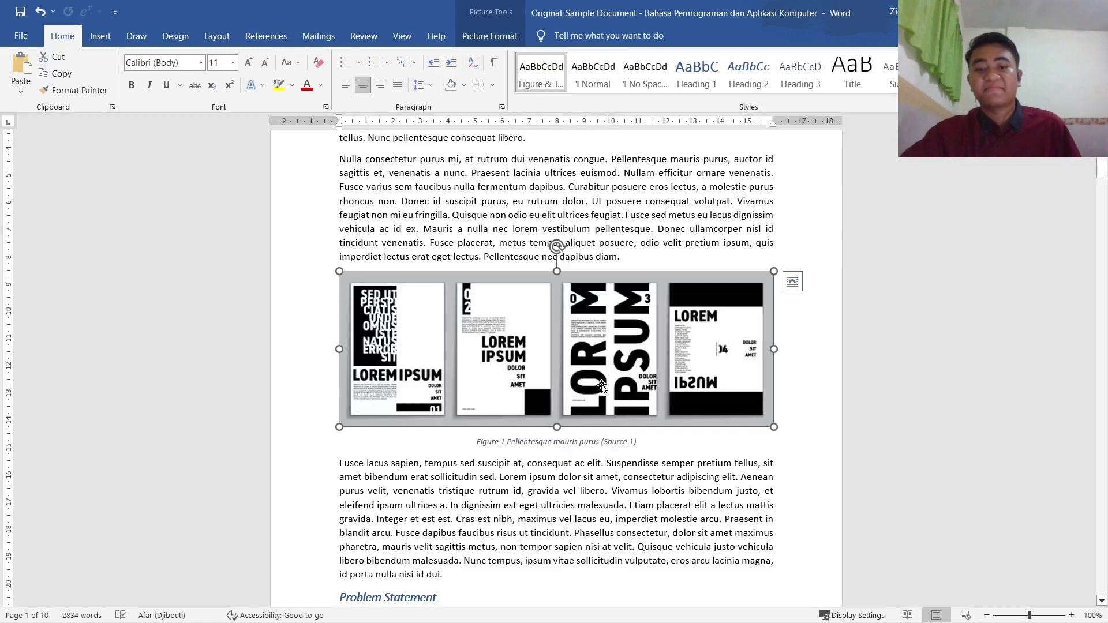
left_click_drag(613, 443, 534, 444)
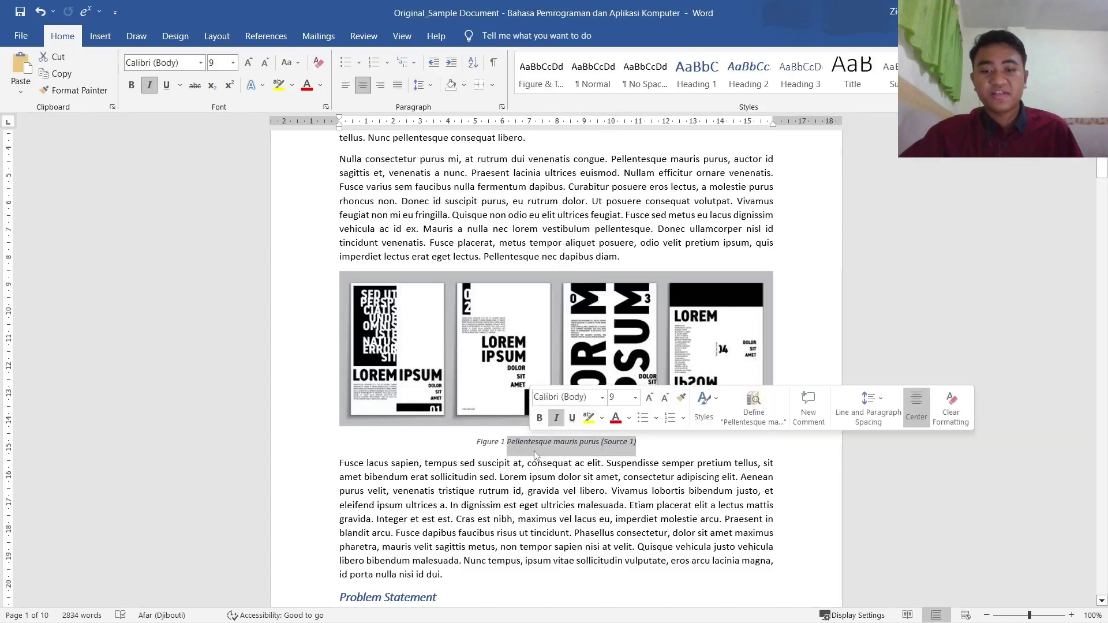
left_click(536, 443)
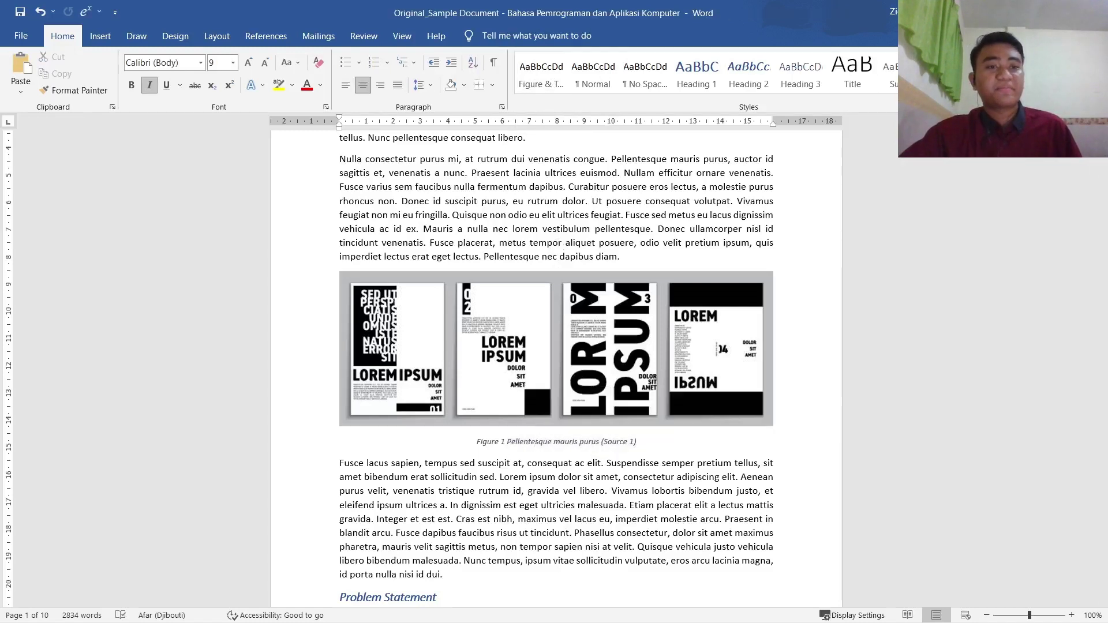
left_click(990, 88)
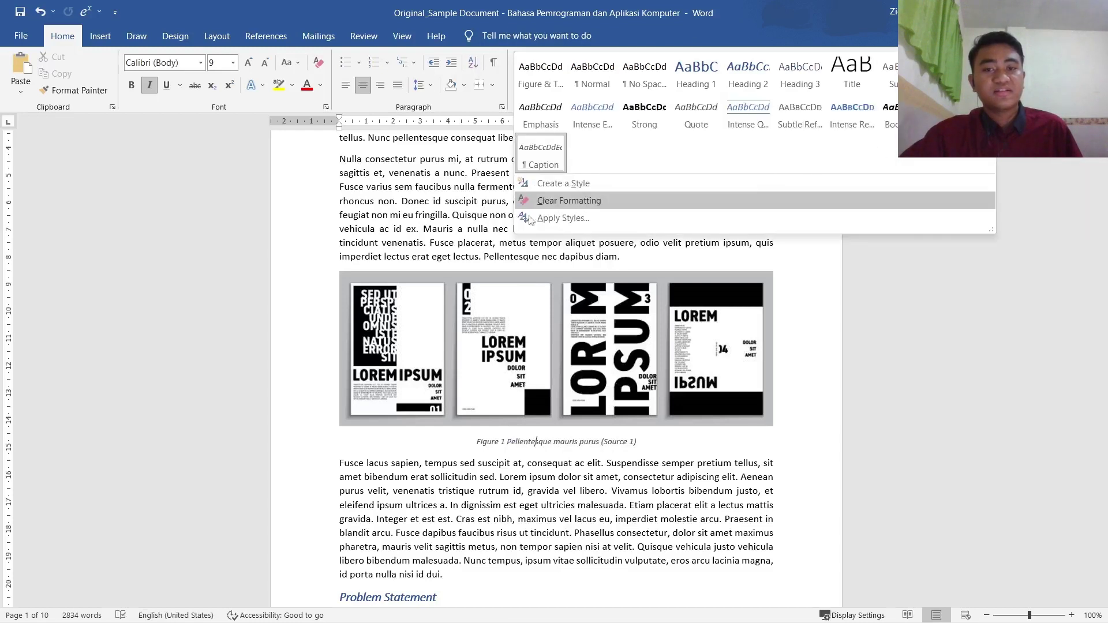
right_click(543, 163)
left_click(565, 174)
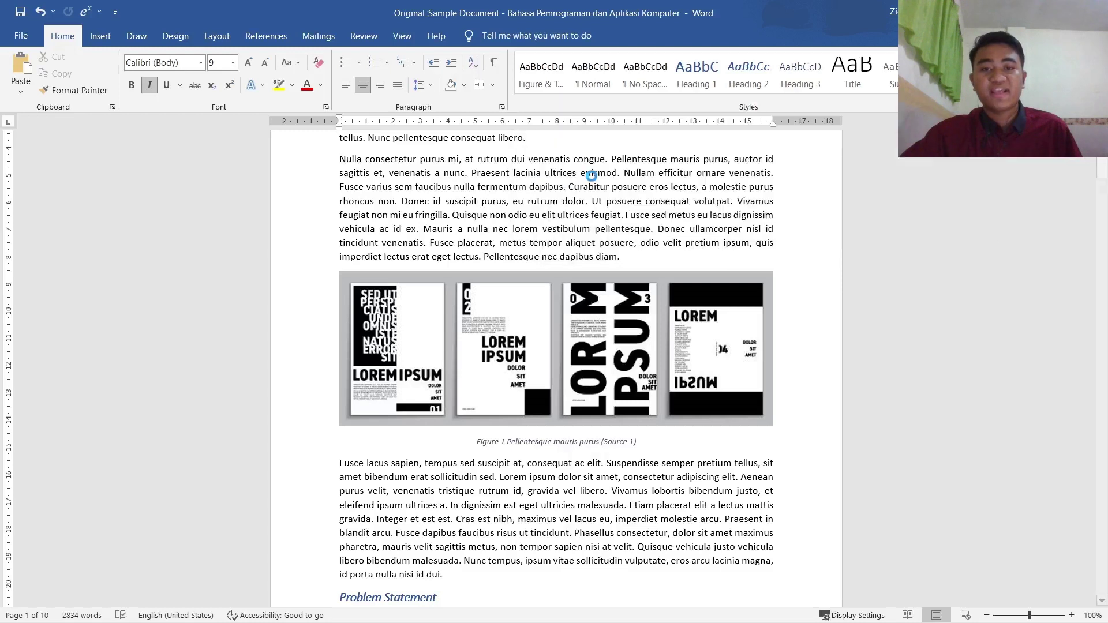
left_click(263, 243)
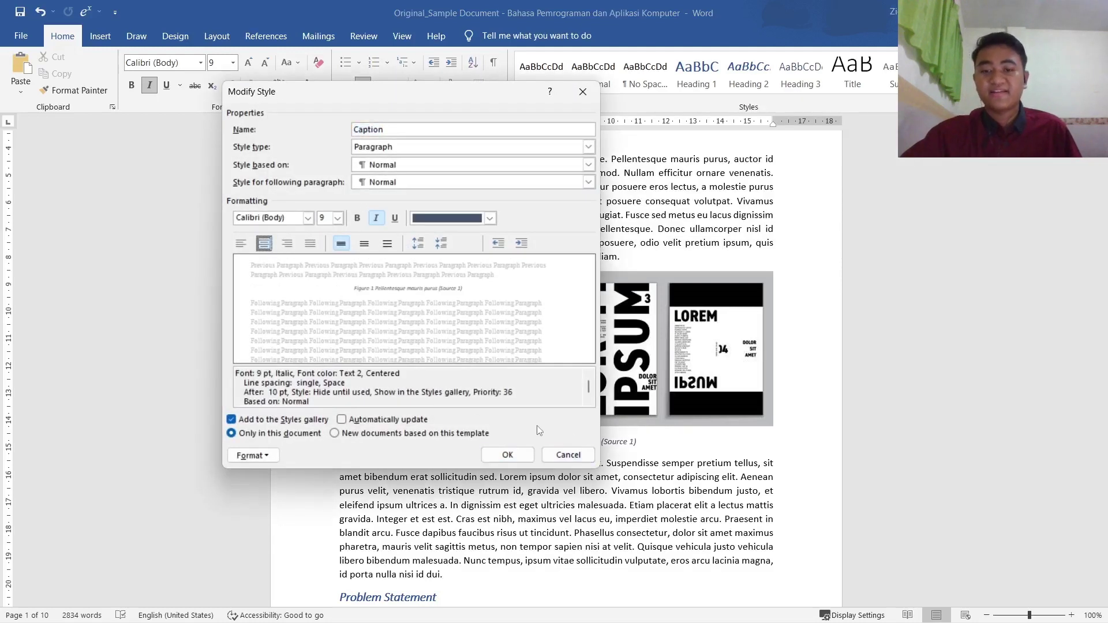
left_click(508, 456)
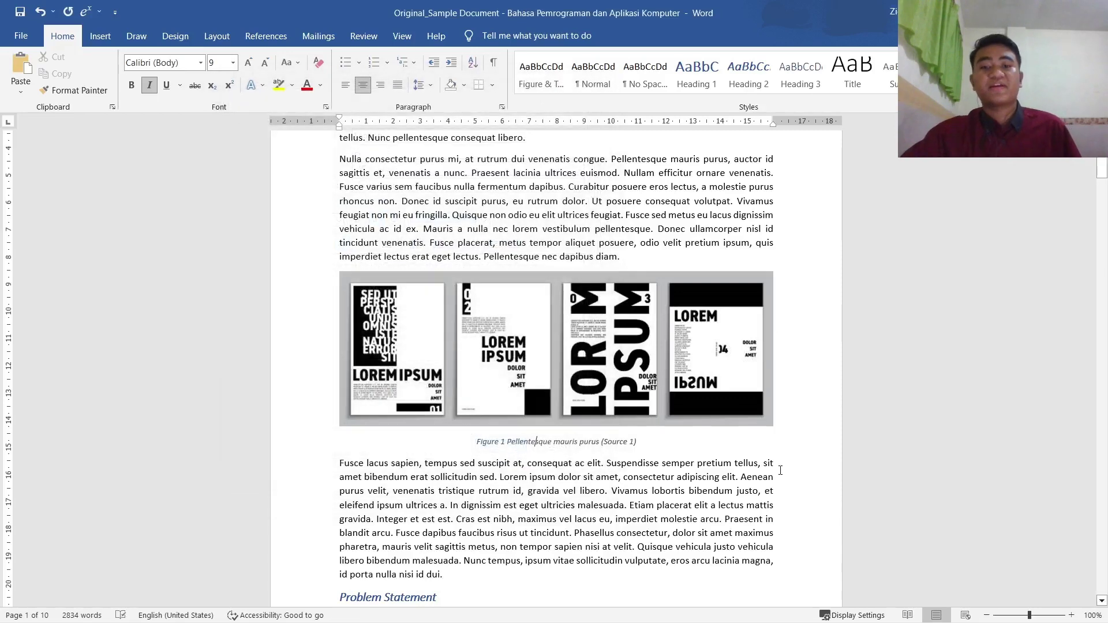
Copy the text "Proin commodo dictum condimentum" from the manual caption under the Idea Arrow Infographic figure
scroll(577, 450, "down", 1)
scroll(519, 415, "up", 3)
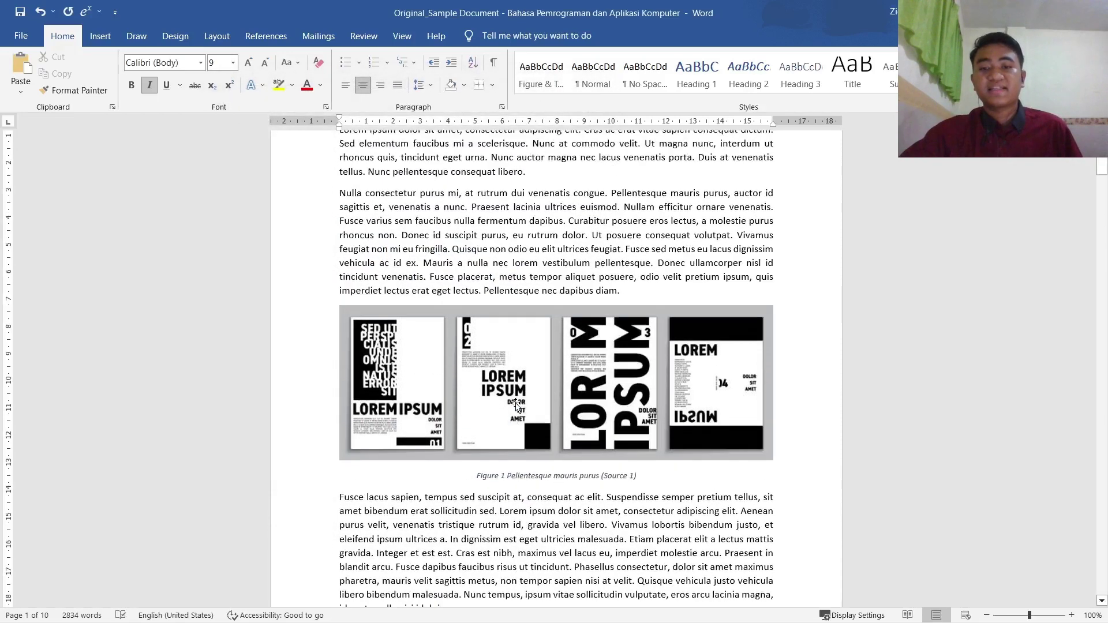
scroll(508, 407, "up", 3)
scroll(537, 434, "down", 11)
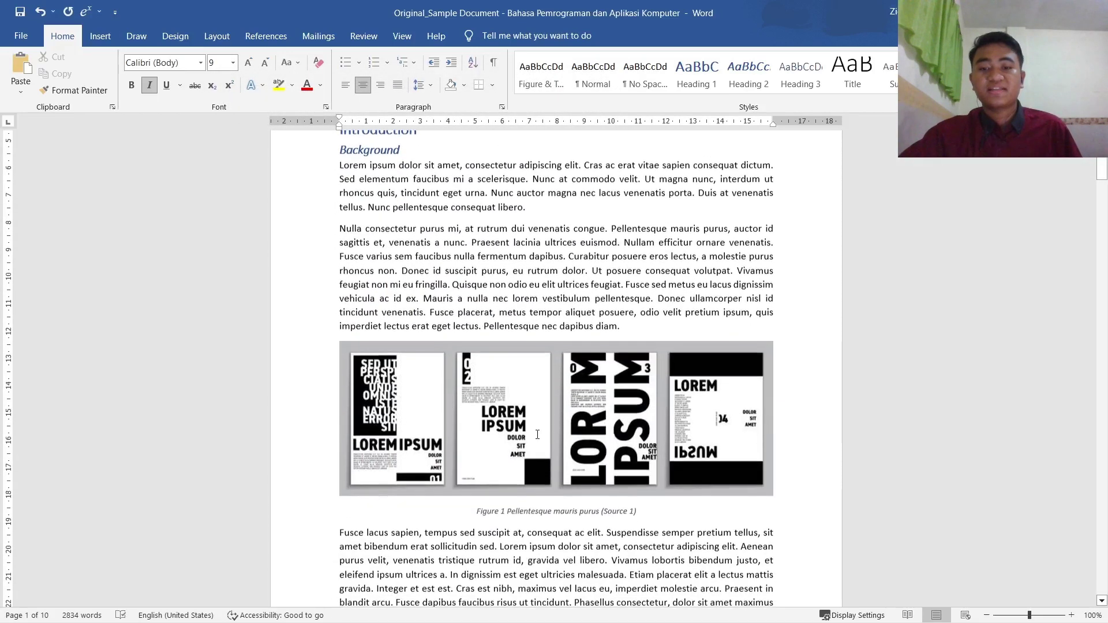
scroll(537, 434, "up", 7)
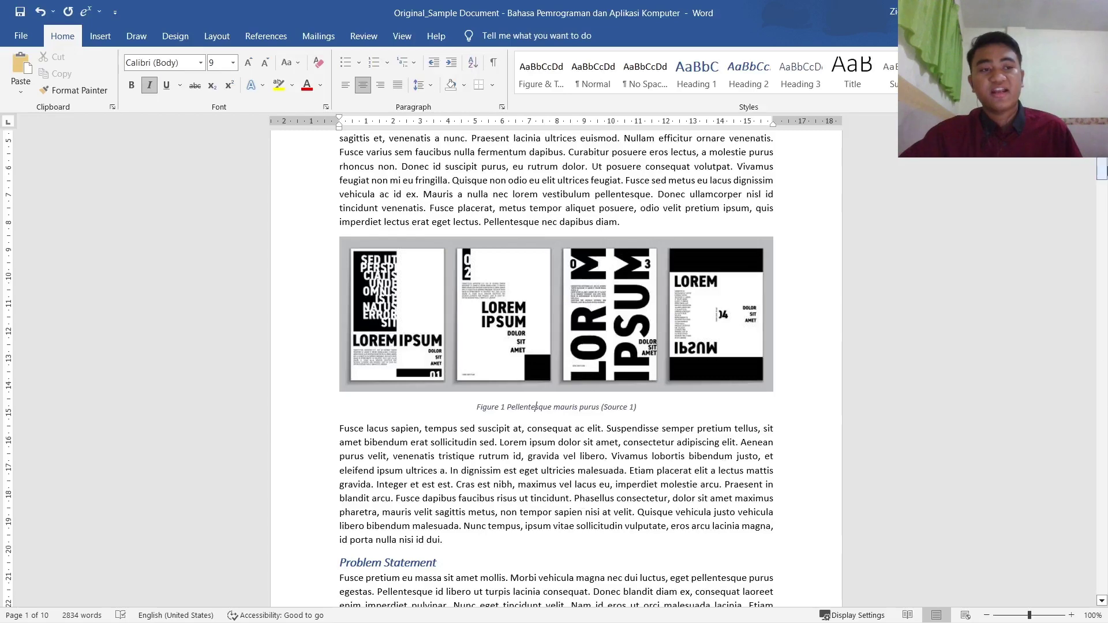
left_click_drag(1101, 171, 1105, 249)
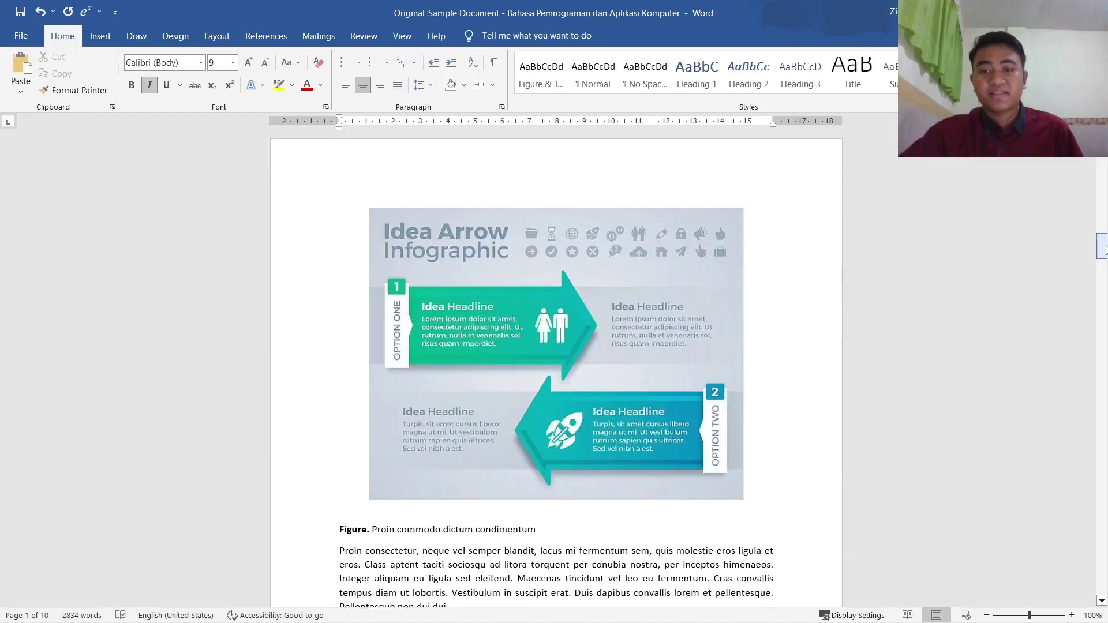
left_click(570, 379)
right_click(584, 383)
key("Escape")
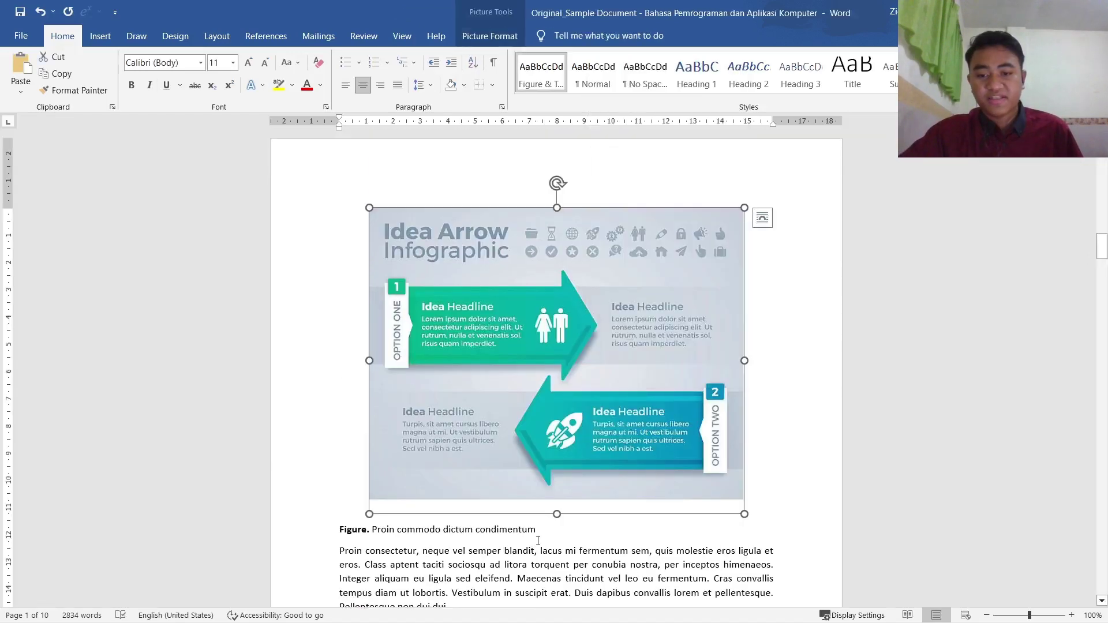
left_click_drag(537, 541, 372, 536)
key("ctrl+c")
Insert the caption "Figure 2 Proin commodo dictum condimentum" below the infographic and delete its old manual caption line
right_click(463, 403)
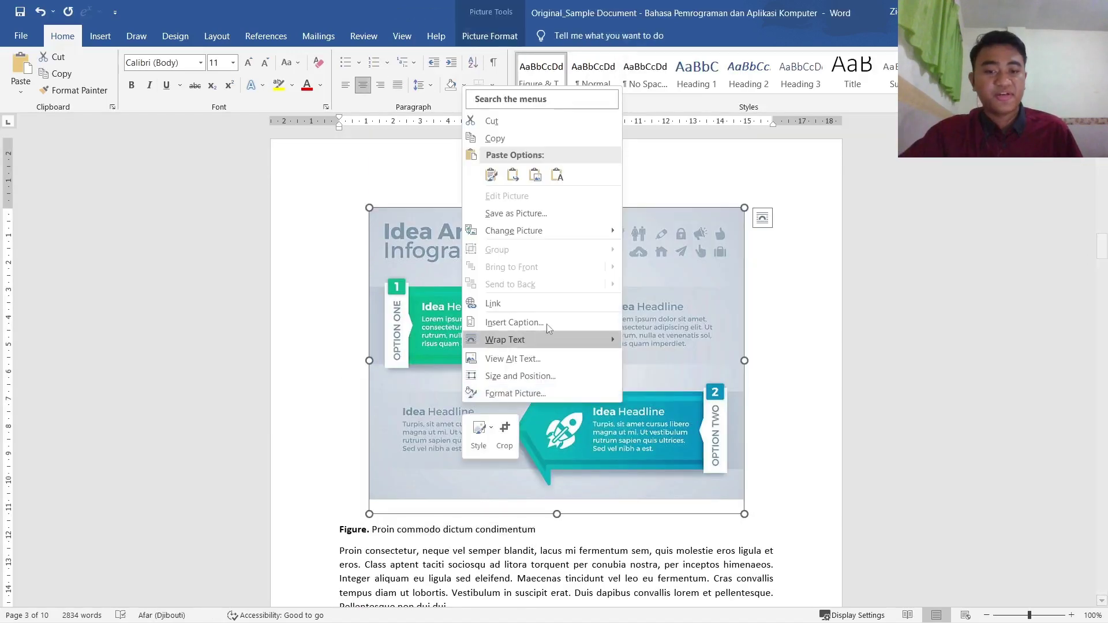
left_click(516, 321)
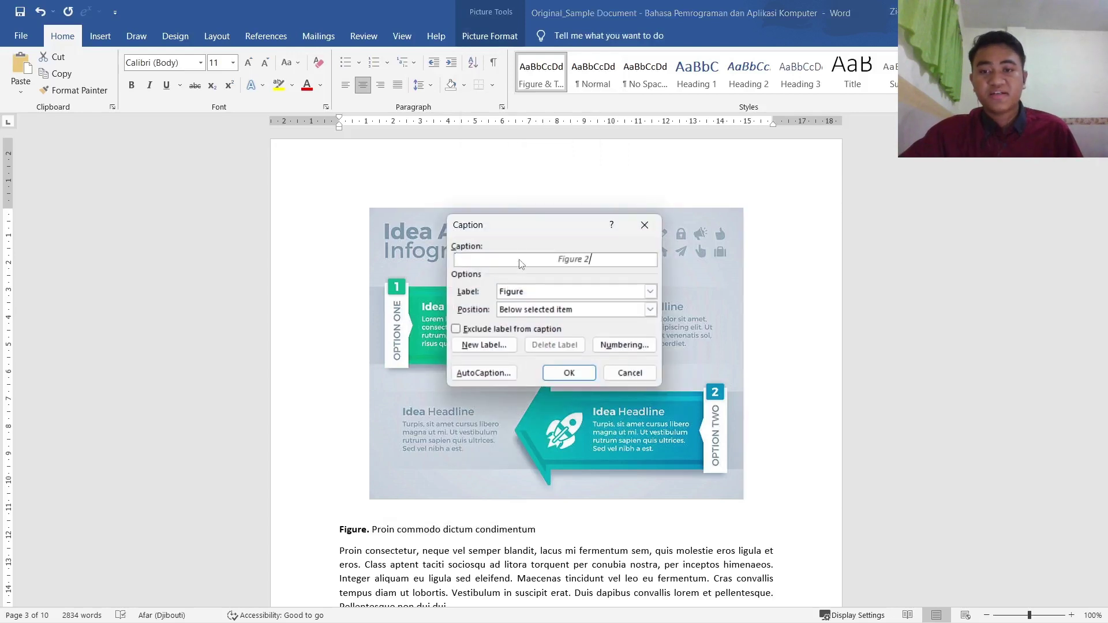
key("ctrl+v")
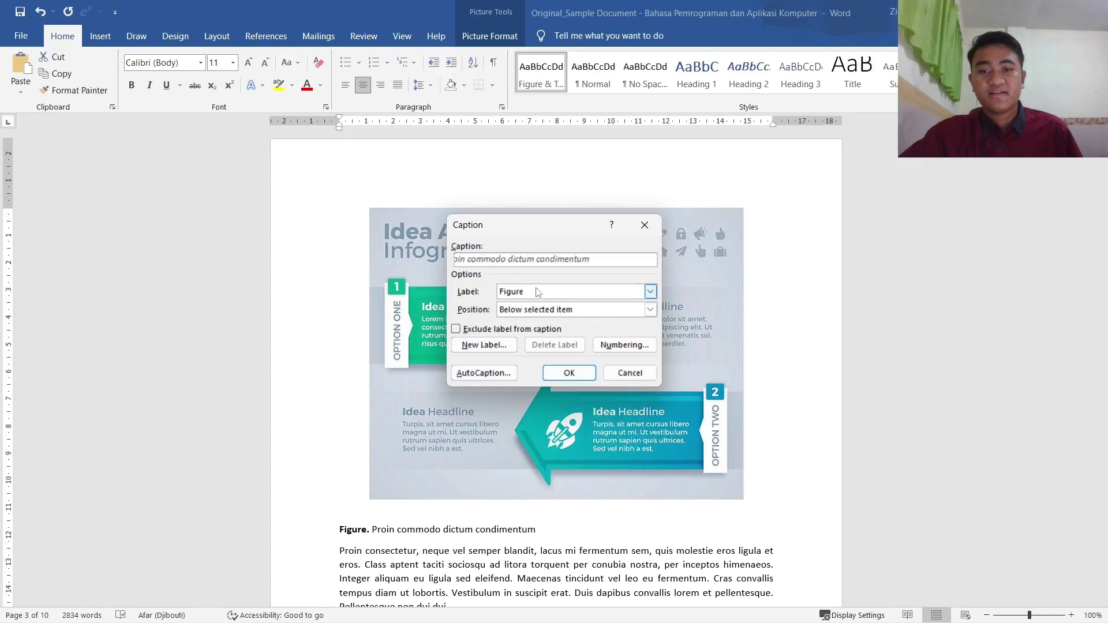
left_click(576, 377)
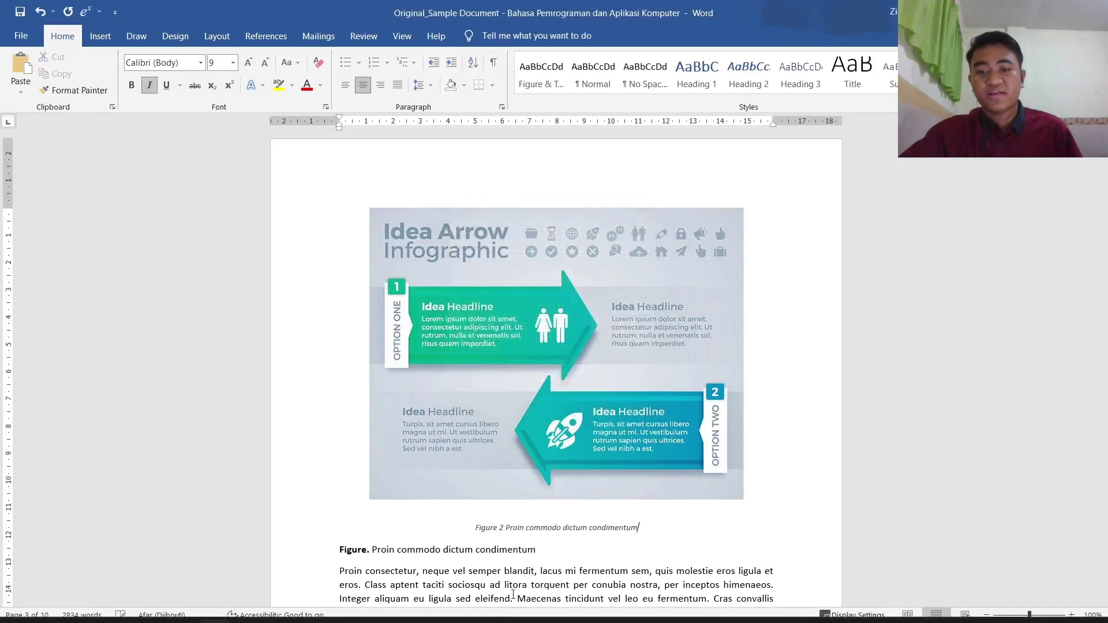
left_click_drag(542, 551, 279, 555)
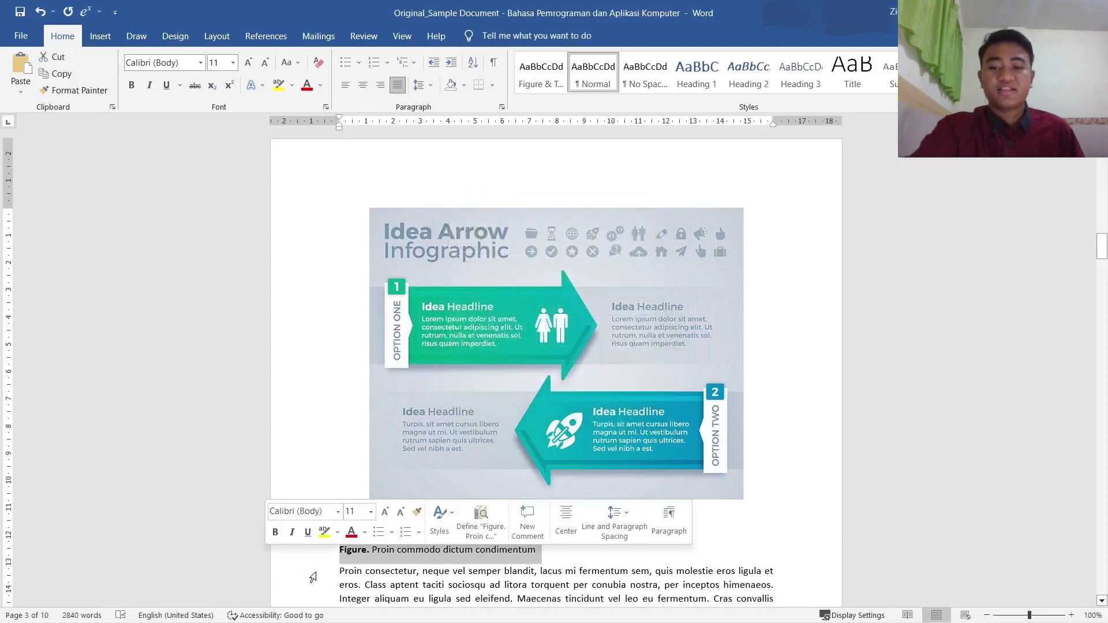
key("Delete")
Copy the manual caption "Pellentesque non dui dui (Source 2)" above the table picture, and delete that line
scroll(677, 548, "down", 2)
scroll(678, 548, "down", 6)
left_click(510, 324)
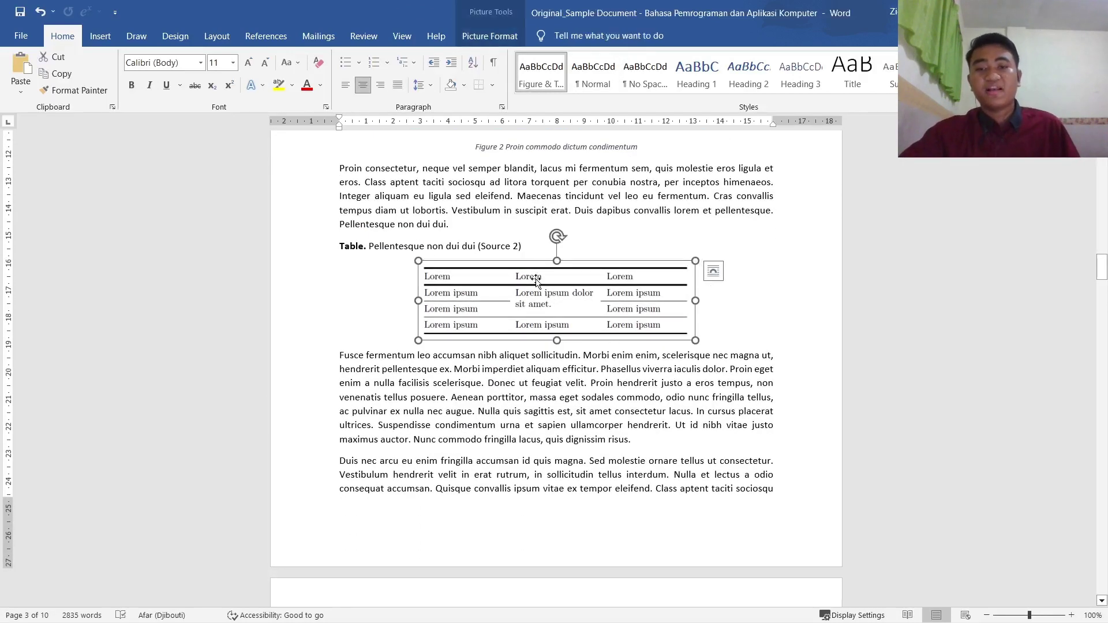
triple_click(353, 245)
key("ctrl+c")
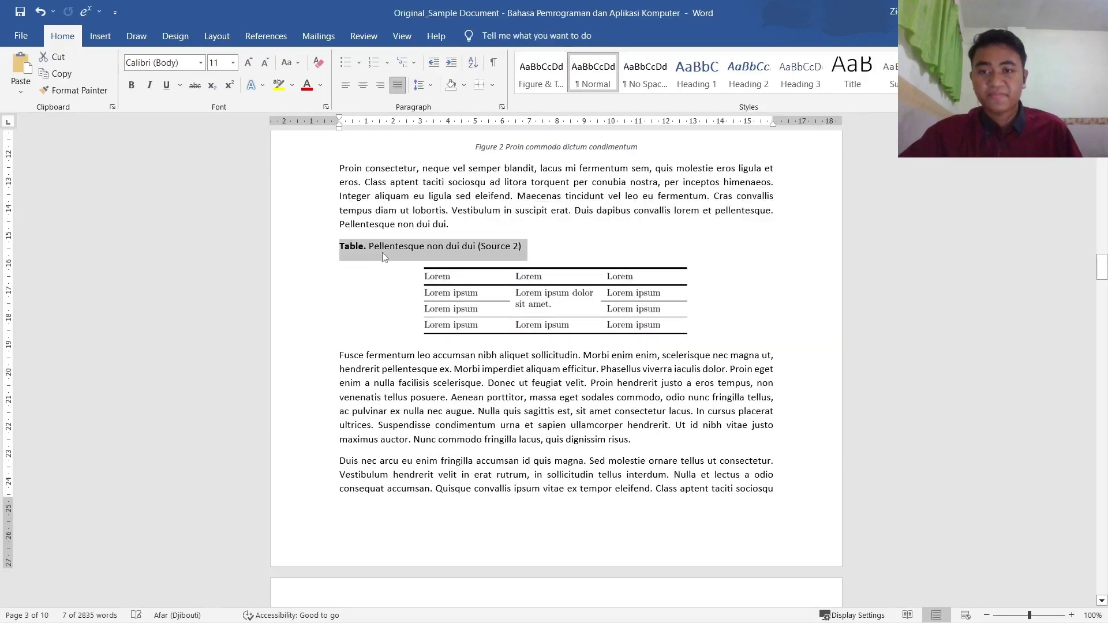
key("Delete")
Start inserting a caption for the table picture, with the label Table and the position Above selected item
left_click(526, 283)
right_click(527, 283)
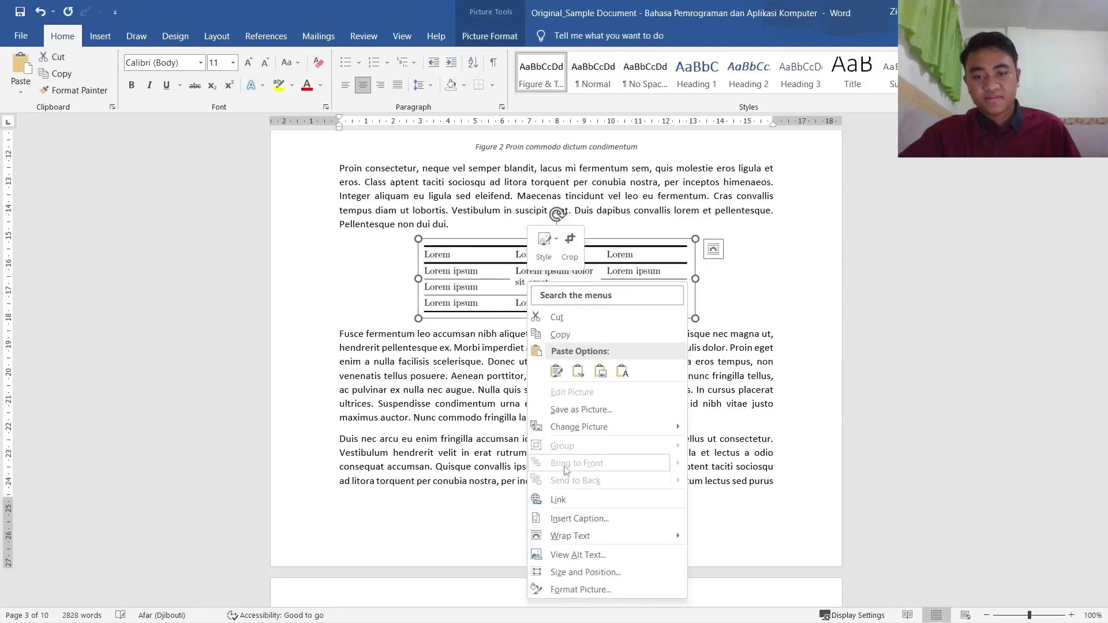
left_click(553, 585)
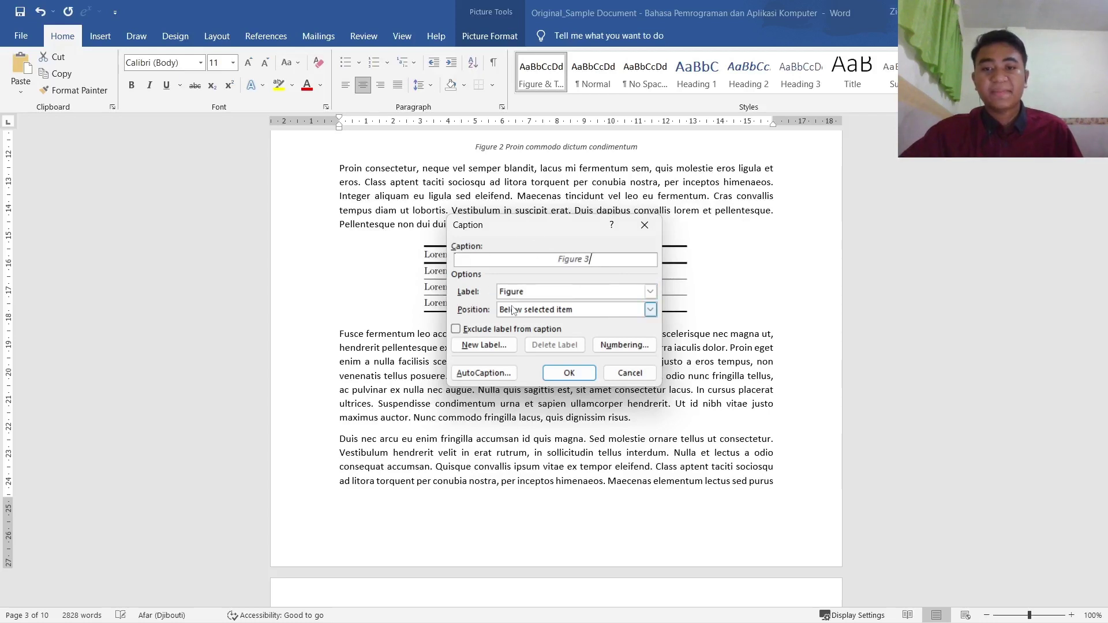
left_click(649, 292)
left_click(542, 324)
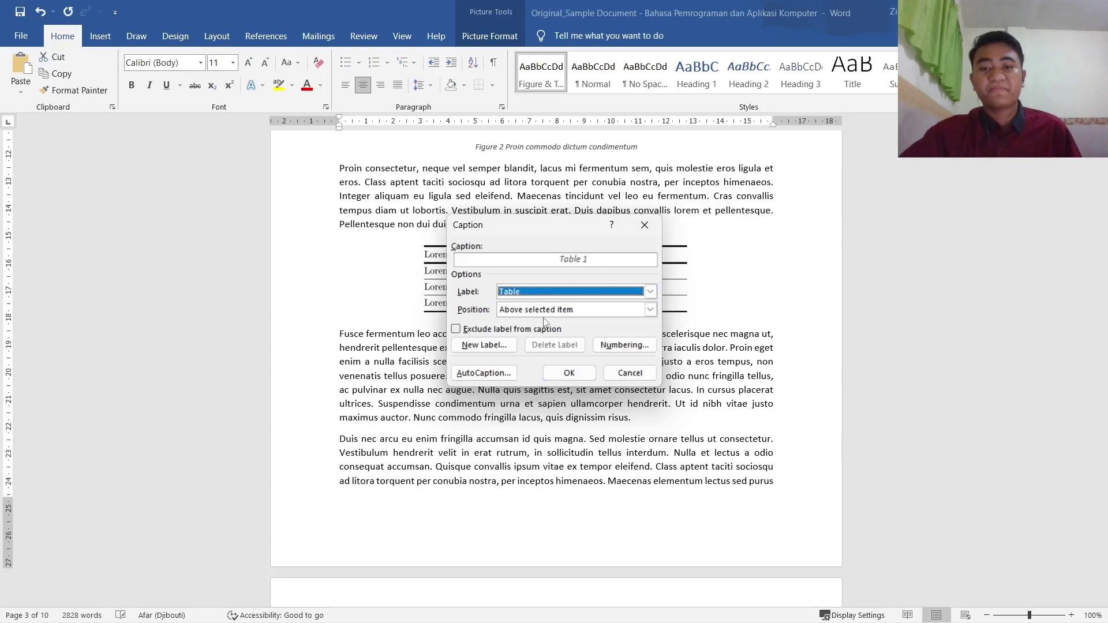
left_click(532, 312)
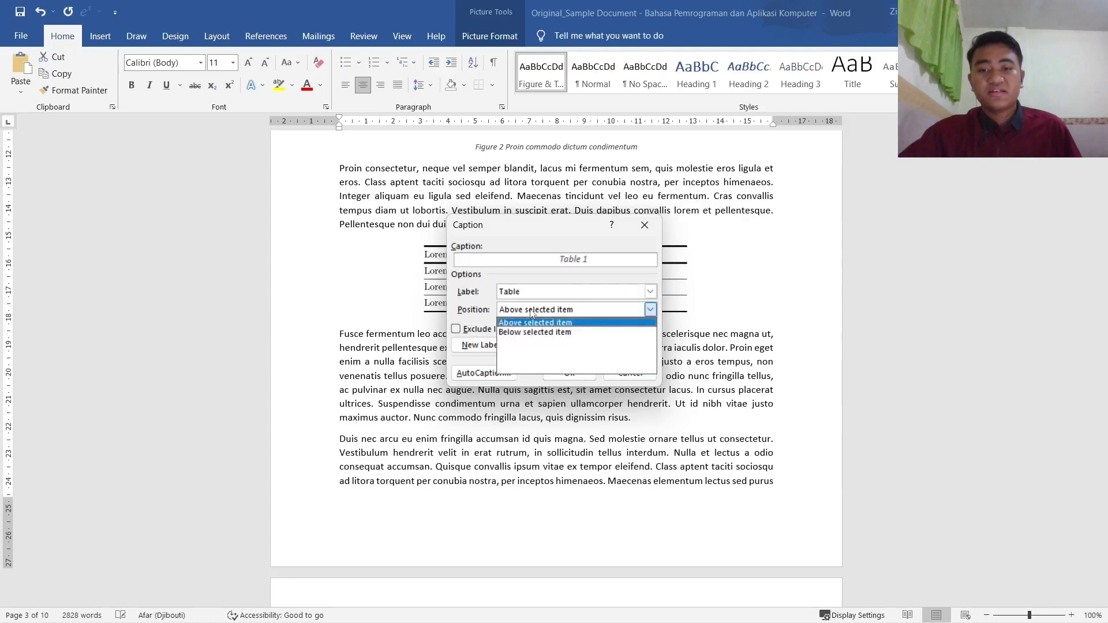
left_click(533, 312)
left_click(534, 312)
left_click(537, 312)
left_click(541, 312)
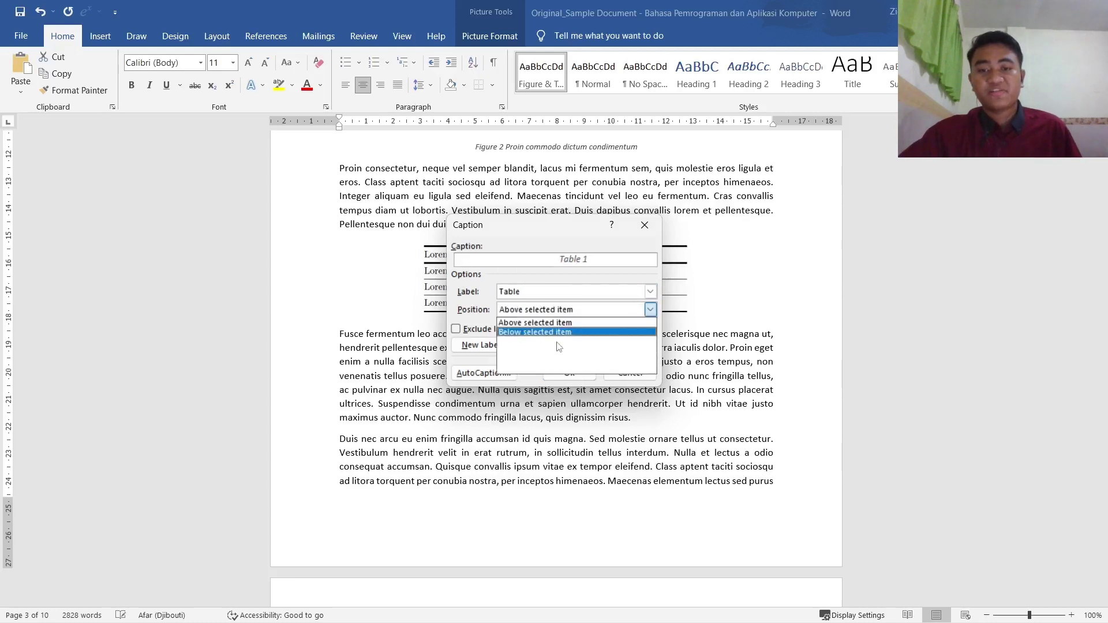
left_click(583, 322)
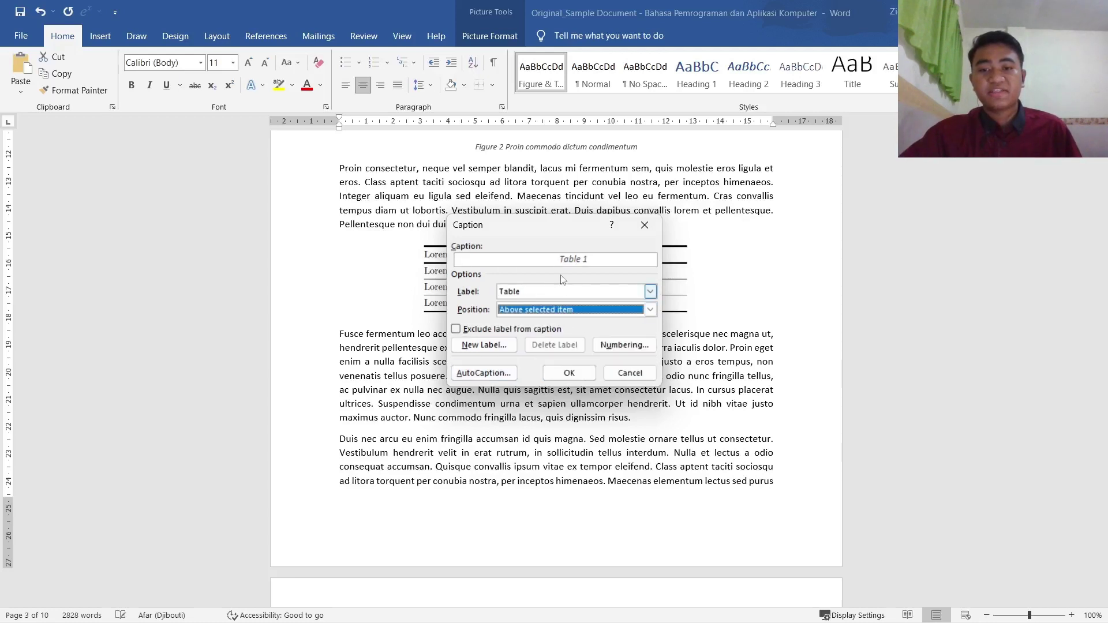
left_click(577, 309)
left_click(611, 318)
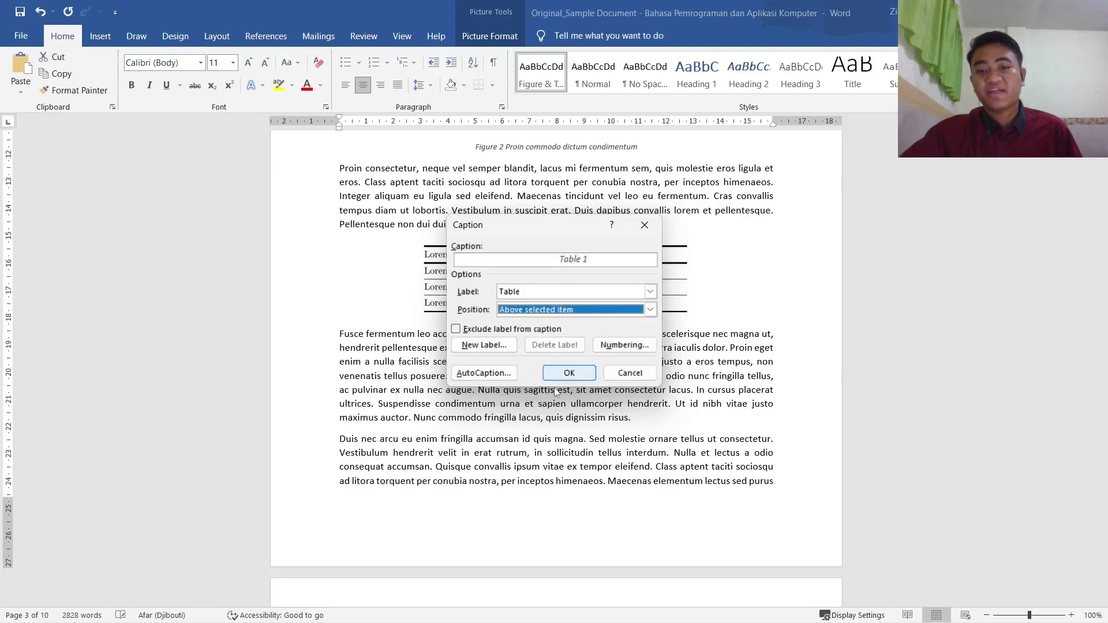
Insert the Table caption above the table picture with the copied text "Table. Pellentesque non dui dui (Source 2)"
left_click(629, 348)
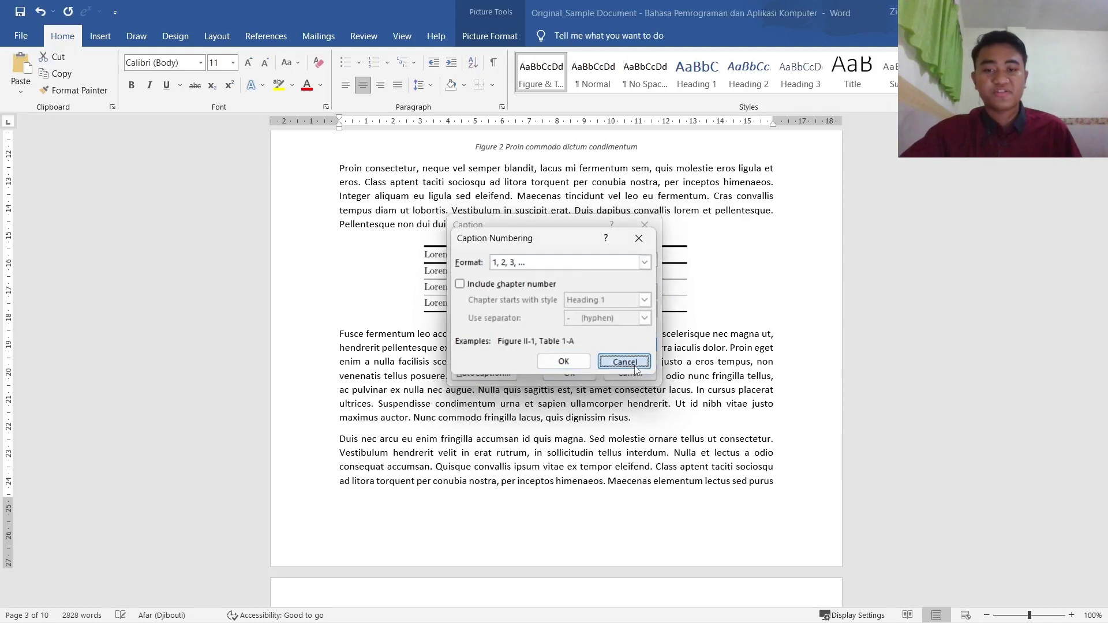
left_click(628, 360)
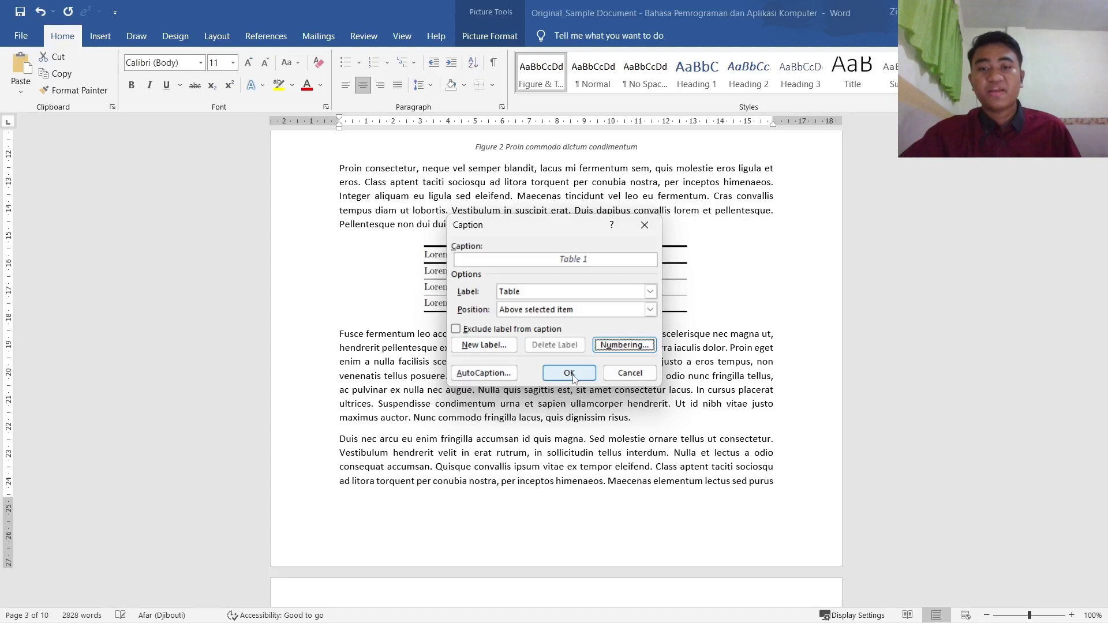
left_click(590, 259)
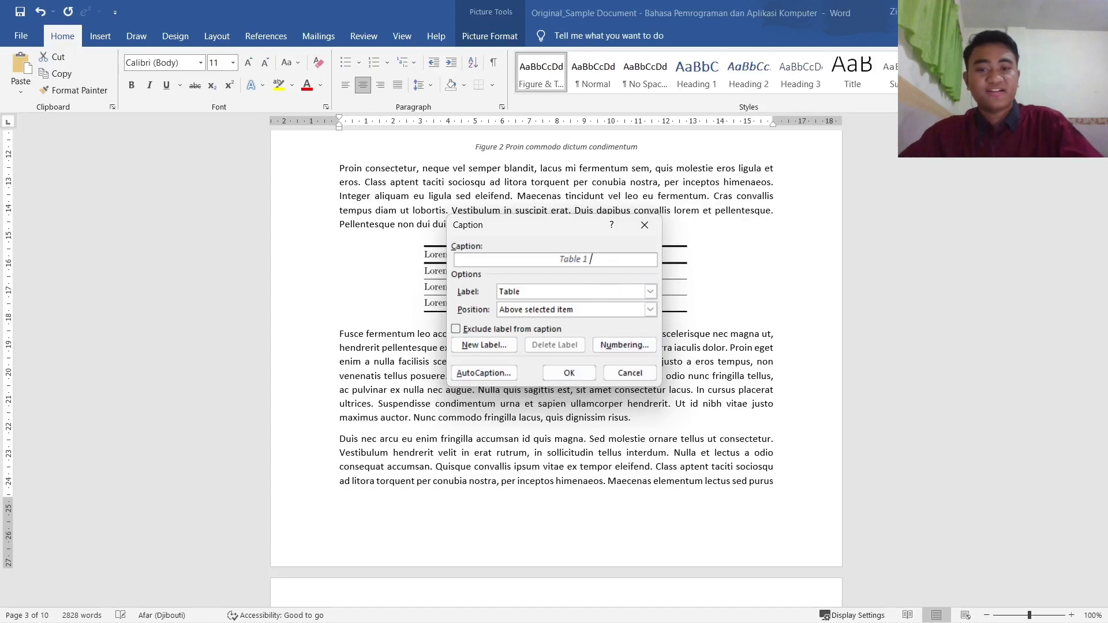
key("ctrl+v")
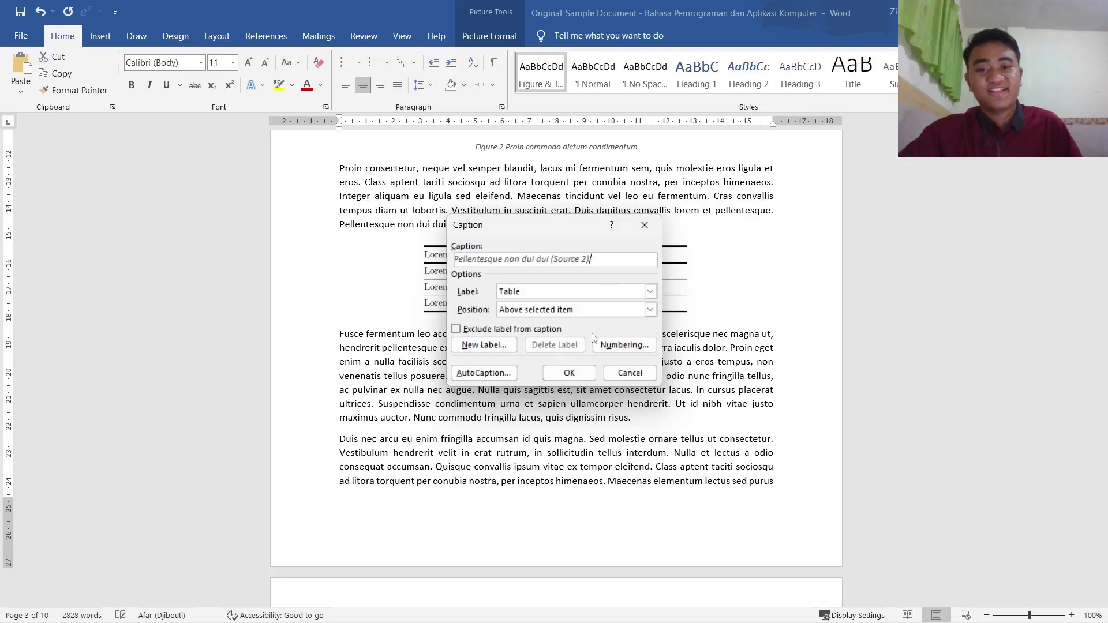
left_click(567, 373)
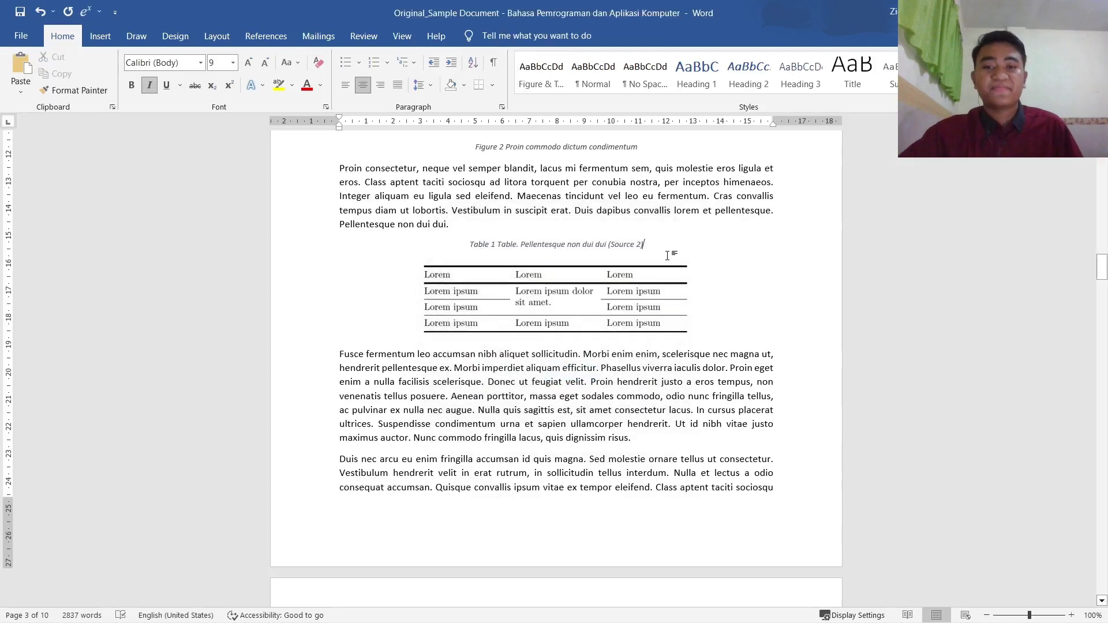
scroll(647, 293, "up", 2)
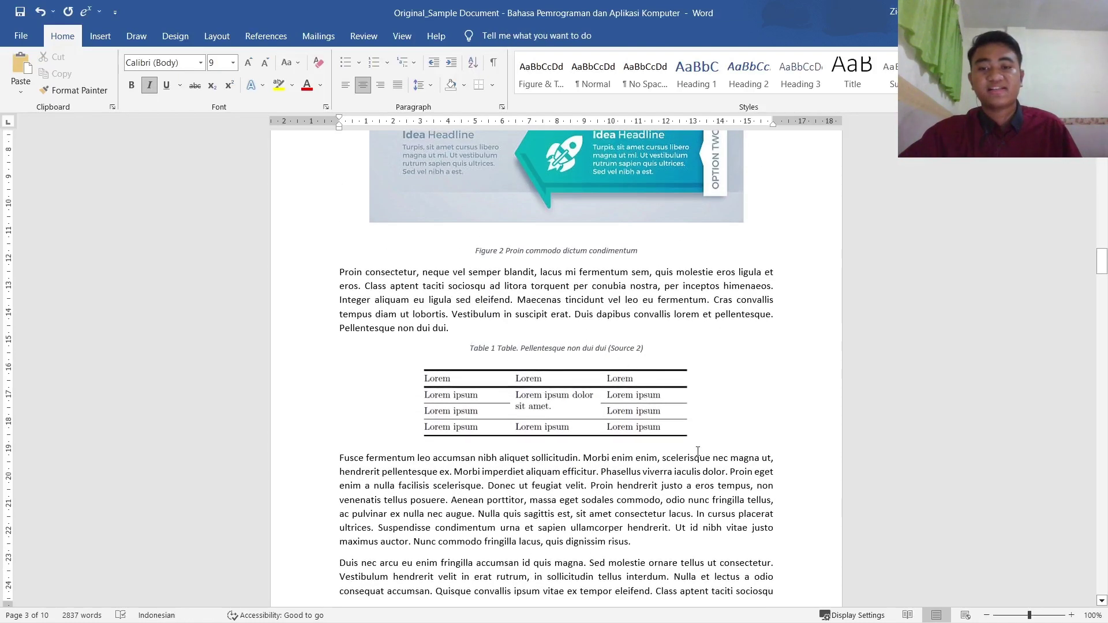
Copy the manual caption text "Aenean varius dolor at vehicula congue (Source 3)" above the TITLE table picture, and delete that caption line
scroll(697, 450, "down", 15)
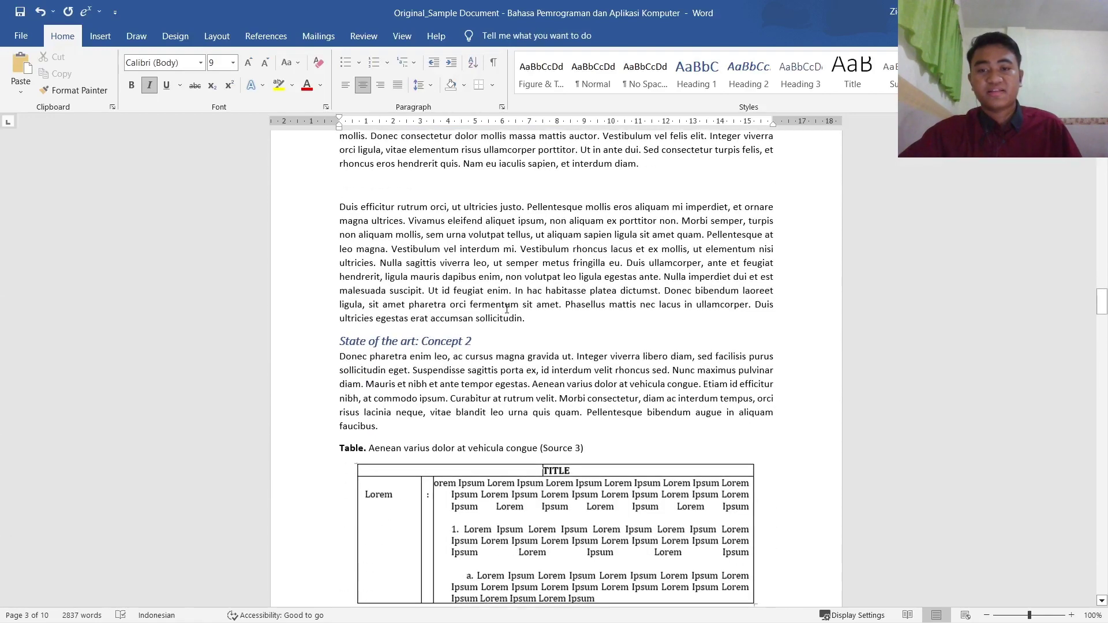
scroll(501, 306, "up", 1)
left_click(438, 210)
scroll(554, 346, "down", 3)
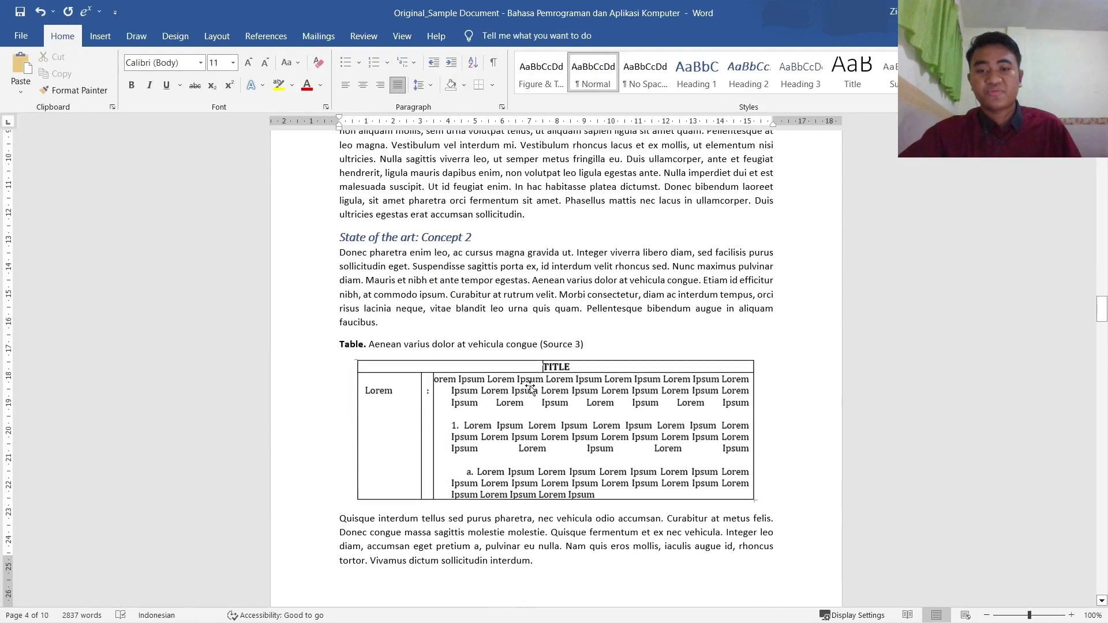
left_click(629, 306)
left_click_drag(629, 306, 369, 310)
key("ctrl+c")
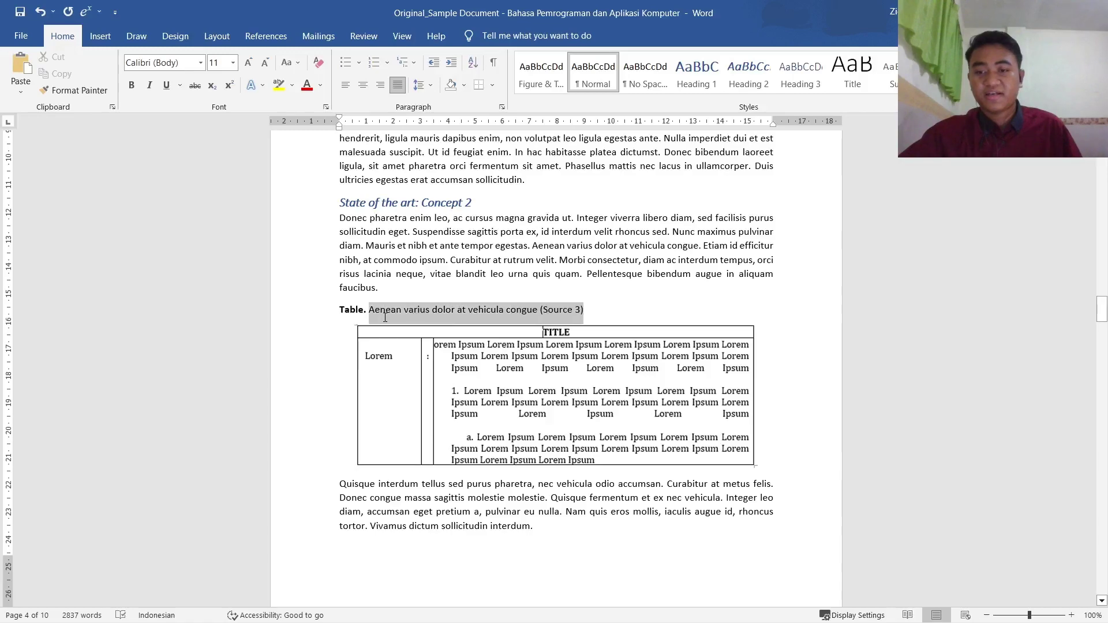
key("BackSpace")
key("BackSpace")
key("BackSpace")
key("BackSpace")
key("BackSpace")
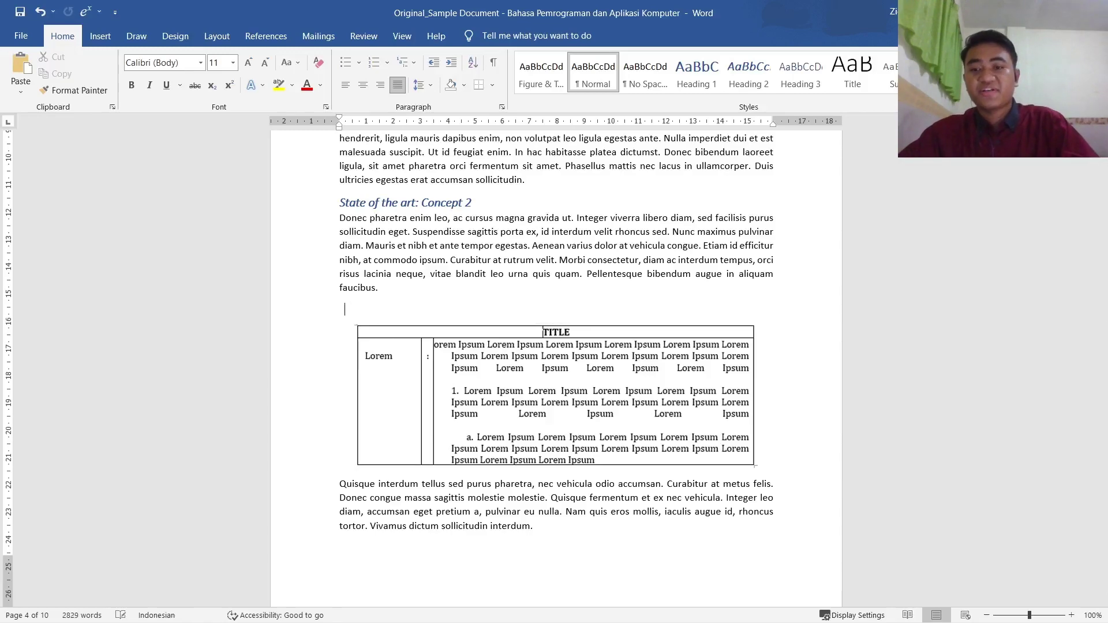
key("BackSpace")
Insert a Table caption above the TITLE table picture with the copied text "Aenean varius dolor at vehicula congue (Source 3)"
scroll(392, 401, "up", 10)
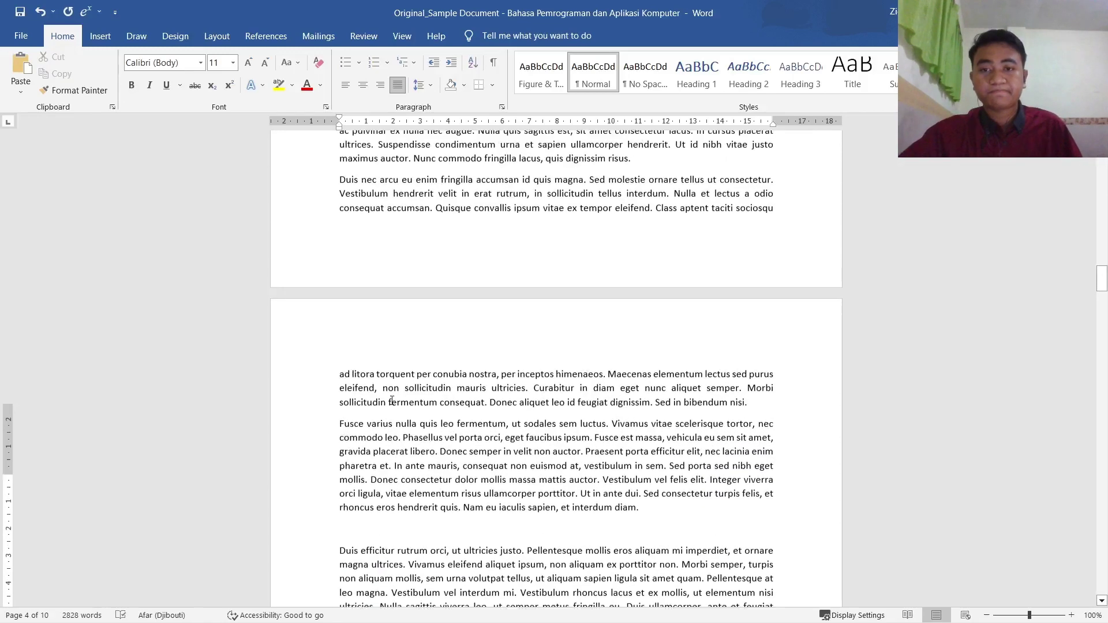
scroll(392, 401, "up", 5)
scroll(438, 427, "down", 20)
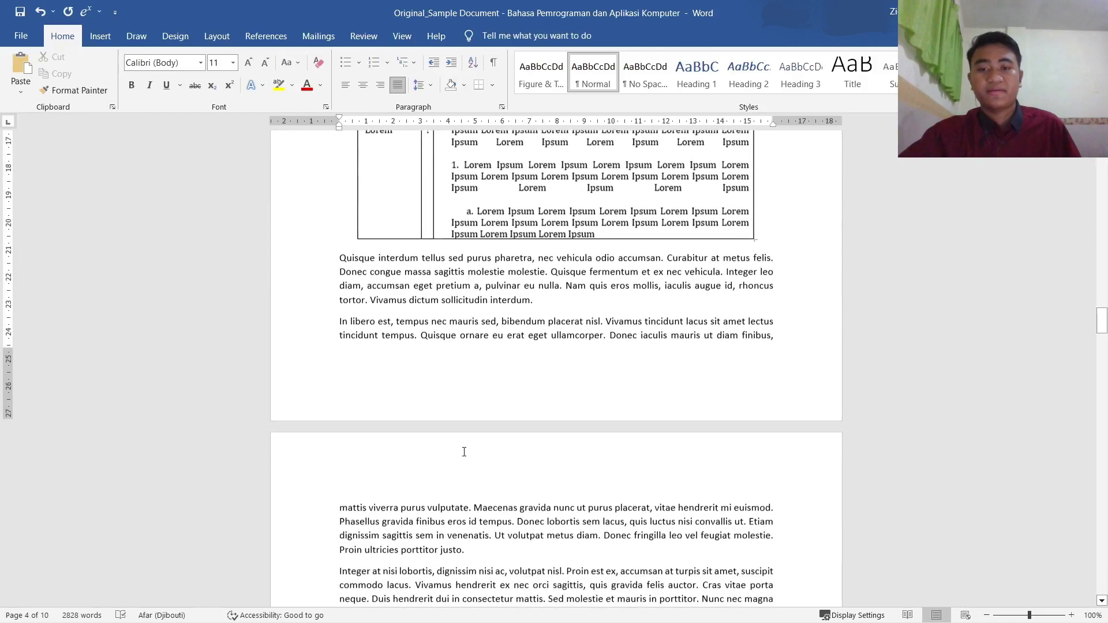
left_click(553, 190)
scroll(554, 190, "up", 5)
left_click(489, 35)
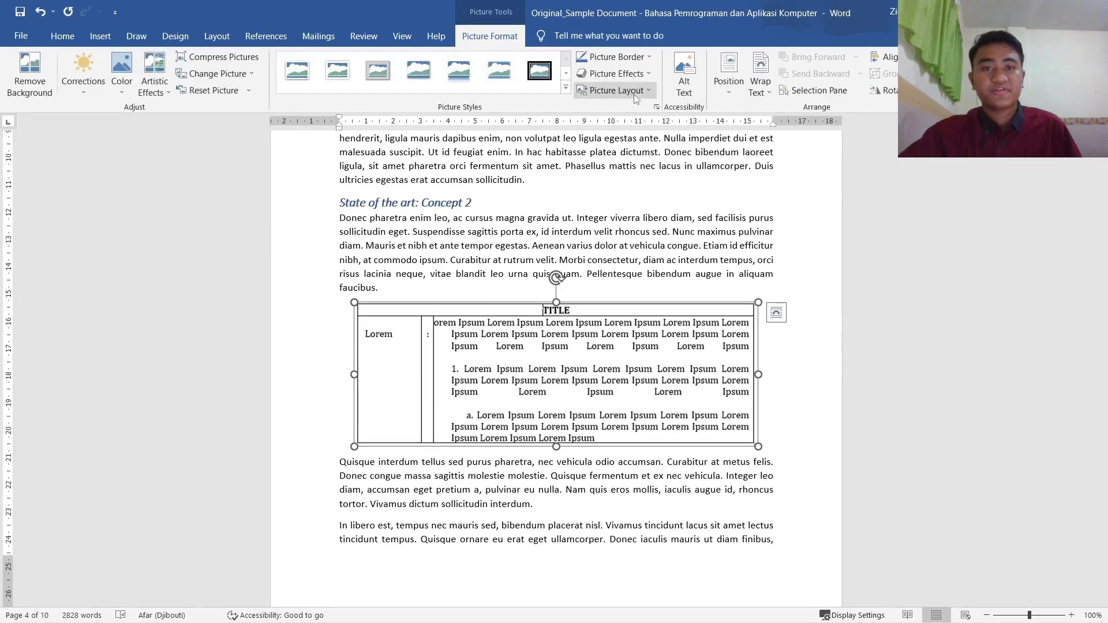
left_click(62, 36)
left_click(266, 36)
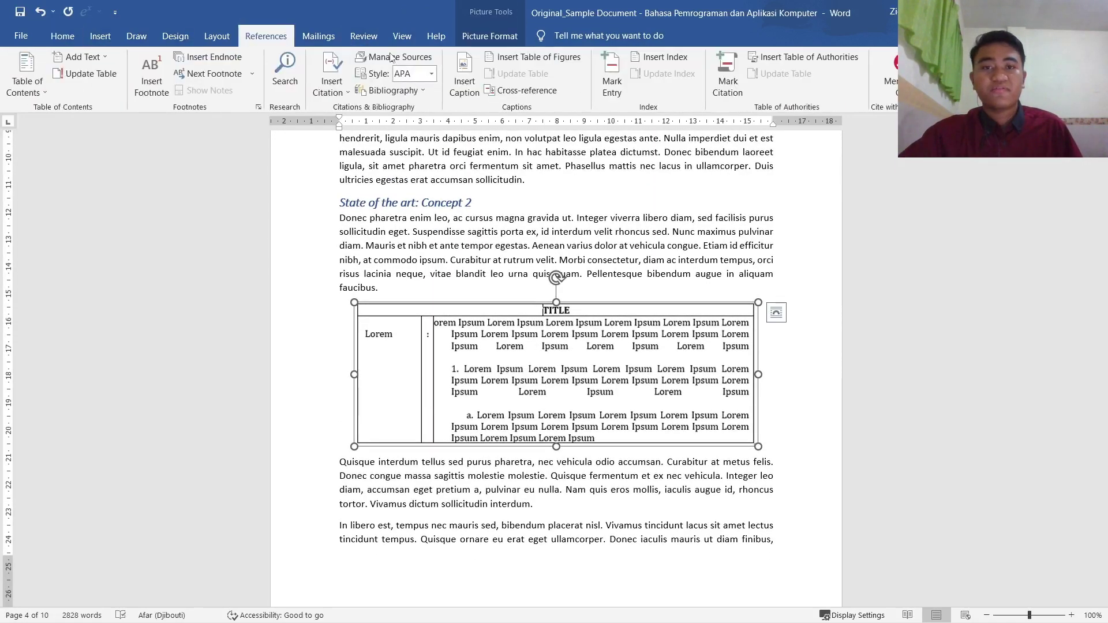
left_click(464, 75)
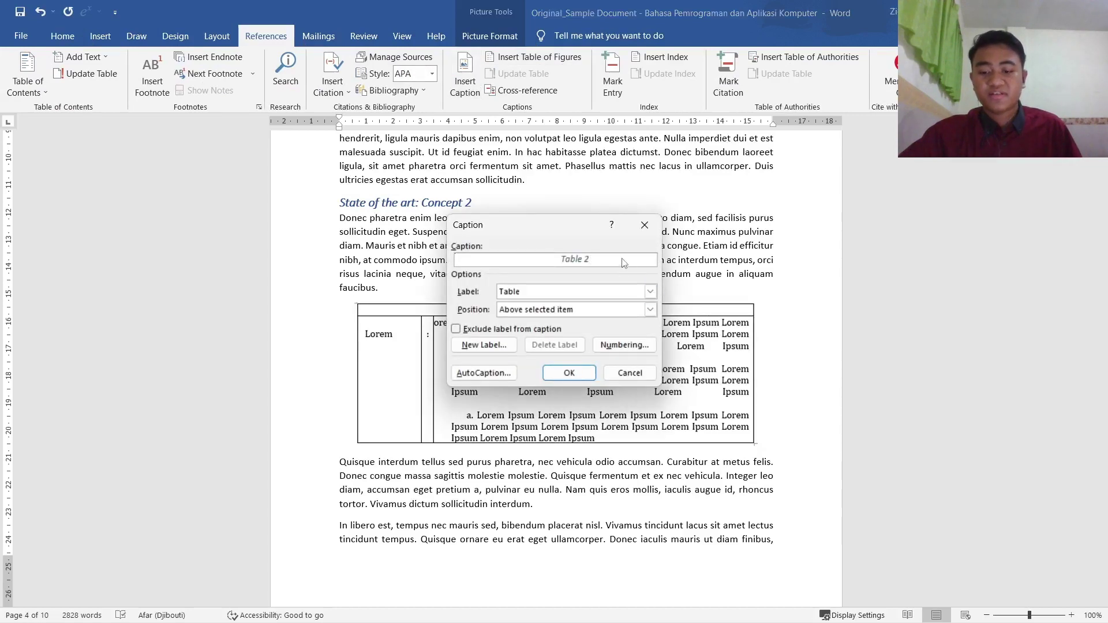
key("ctrl+v")
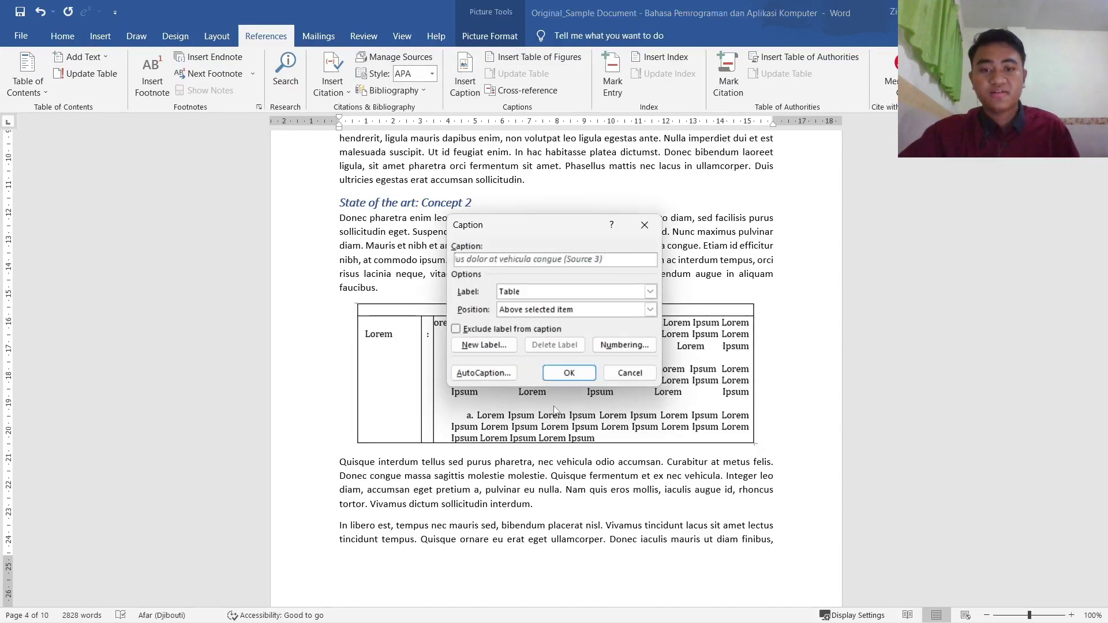
left_click(569, 373)
scroll(632, 389, "down", 19)
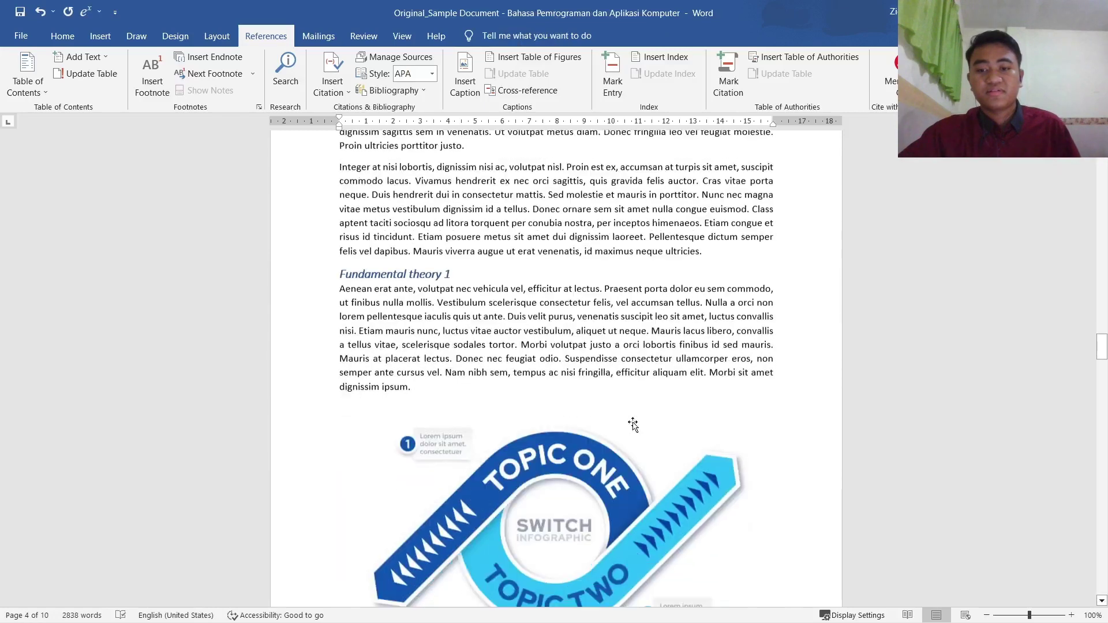
left_click(627, 417)
left_click(465, 75)
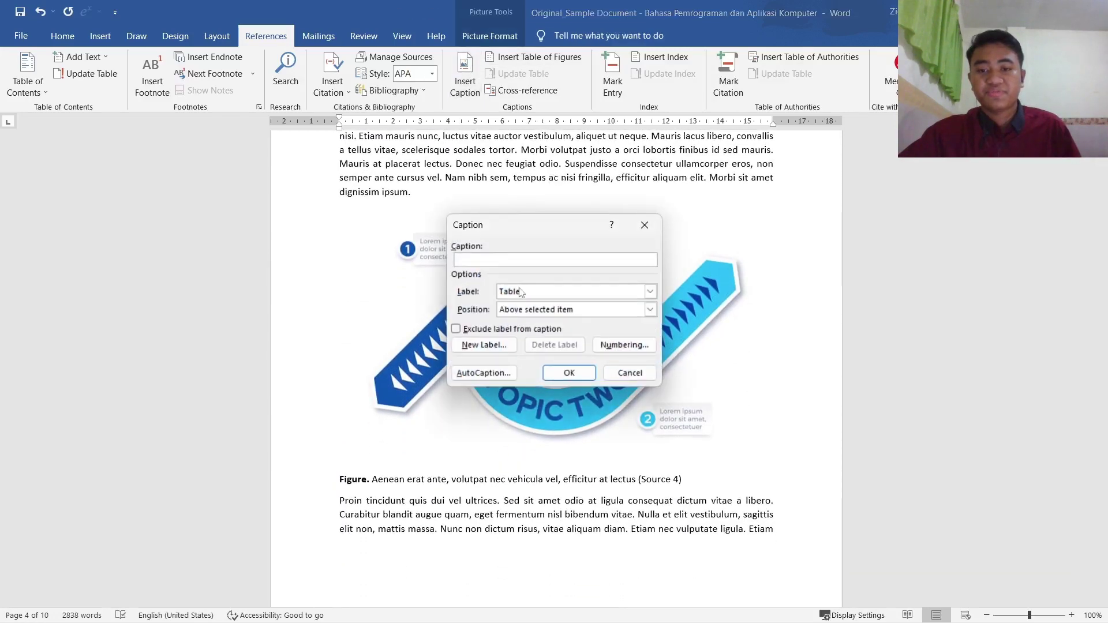
left_click(605, 293)
left_click(625, 372)
scroll(614, 323, "up", 2)
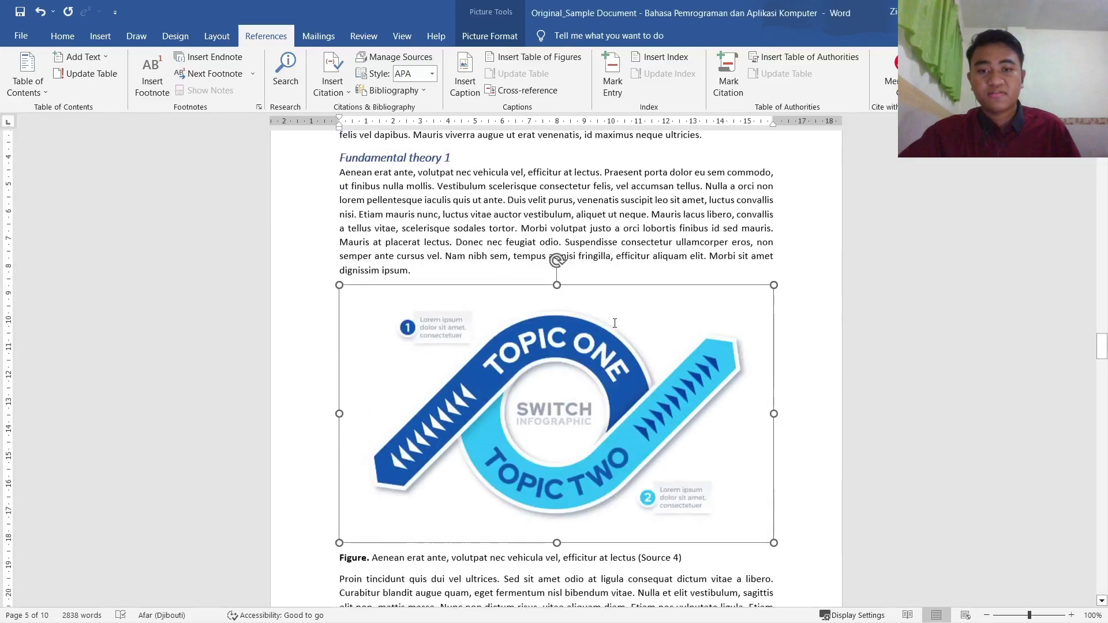
scroll(614, 323, "up", 10)
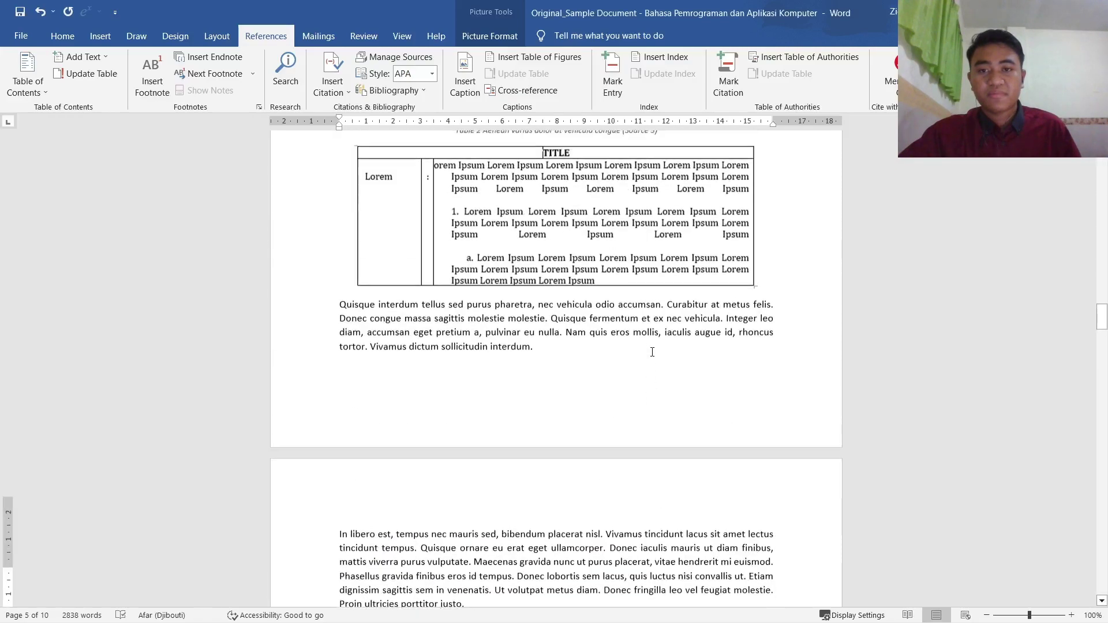
scroll(652, 352, "up", 3)
scroll(634, 358, "down", 10)
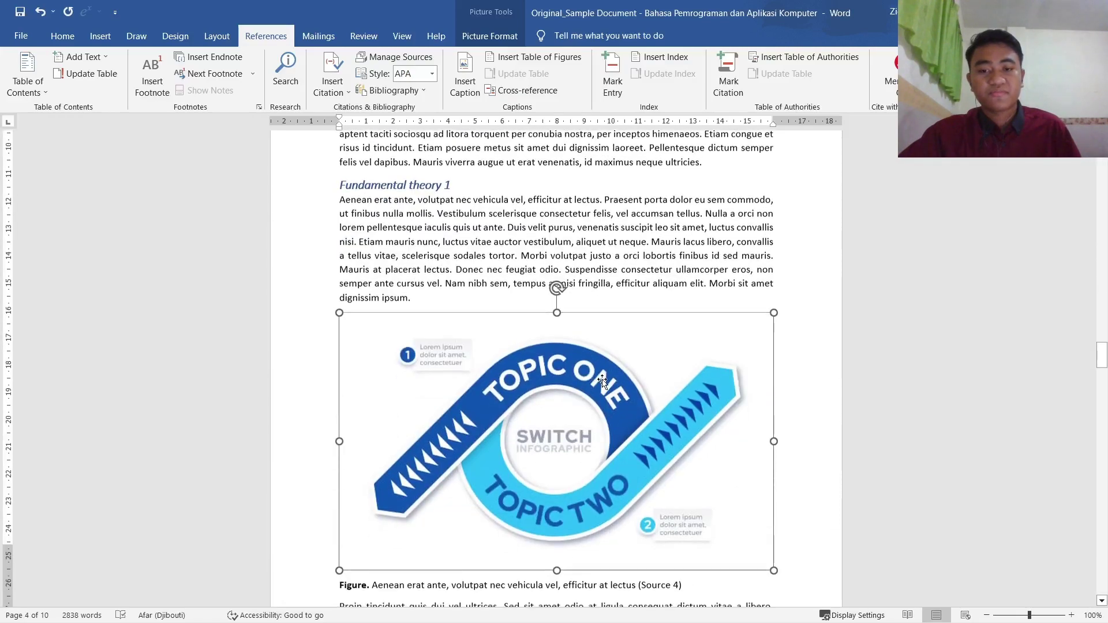
Copy "Aenean erat ante, volutpat nec vehicula vel, efficitur at lectus (Source 4)" from the manual caption under the Switch Infographic, and delete that line
scroll(601, 380, "down", 5)
left_click_drag(372, 306, 736, 303)
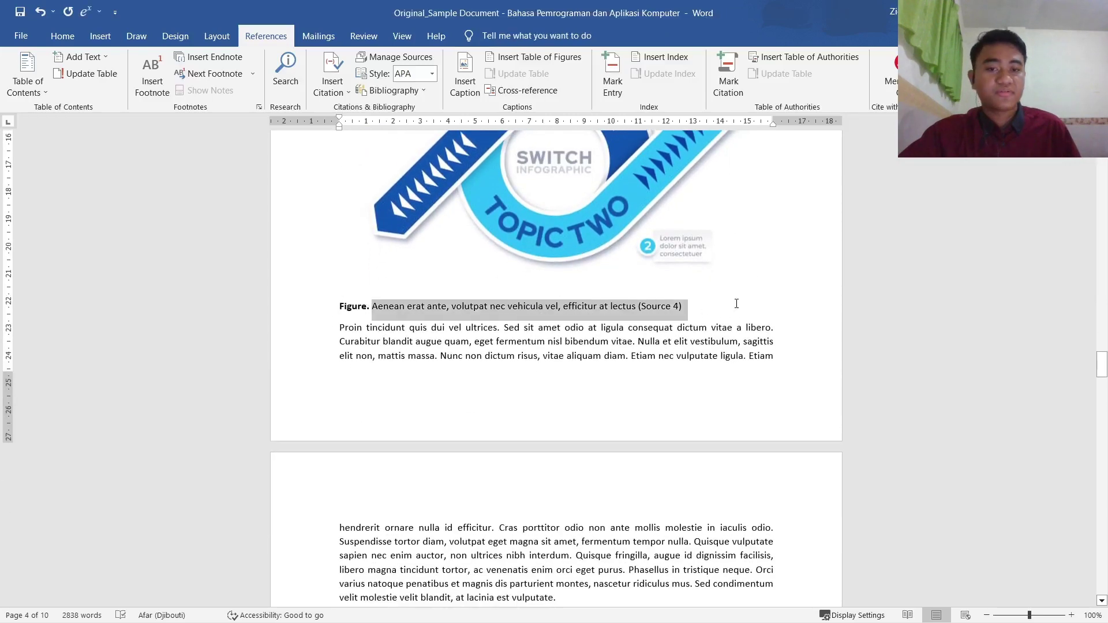
key("BackSpace")
key("BackSpace")
key("BackSpace")
key("BackSpace")
key("BackSpace")
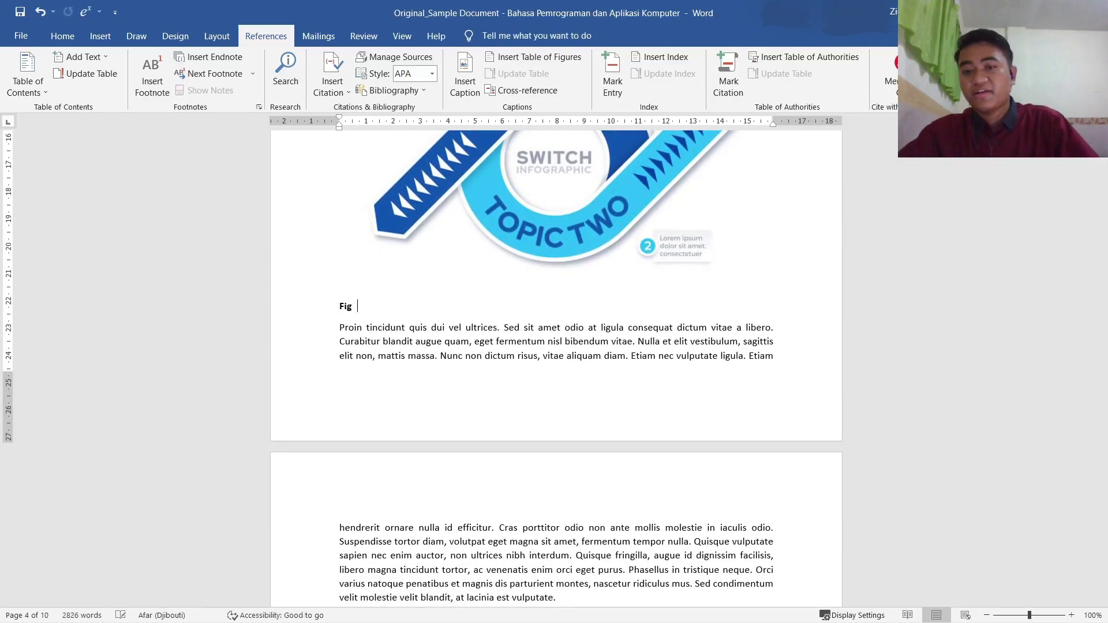
key("BackSpace")
key("BackSpace")
Insert a Figure caption below the Switch Infographic with the copied text "Aenean erat ante, volutpat nec vehicula vel, efficitur at lectus (Source 4)"
scroll(554, 375, "up", 3)
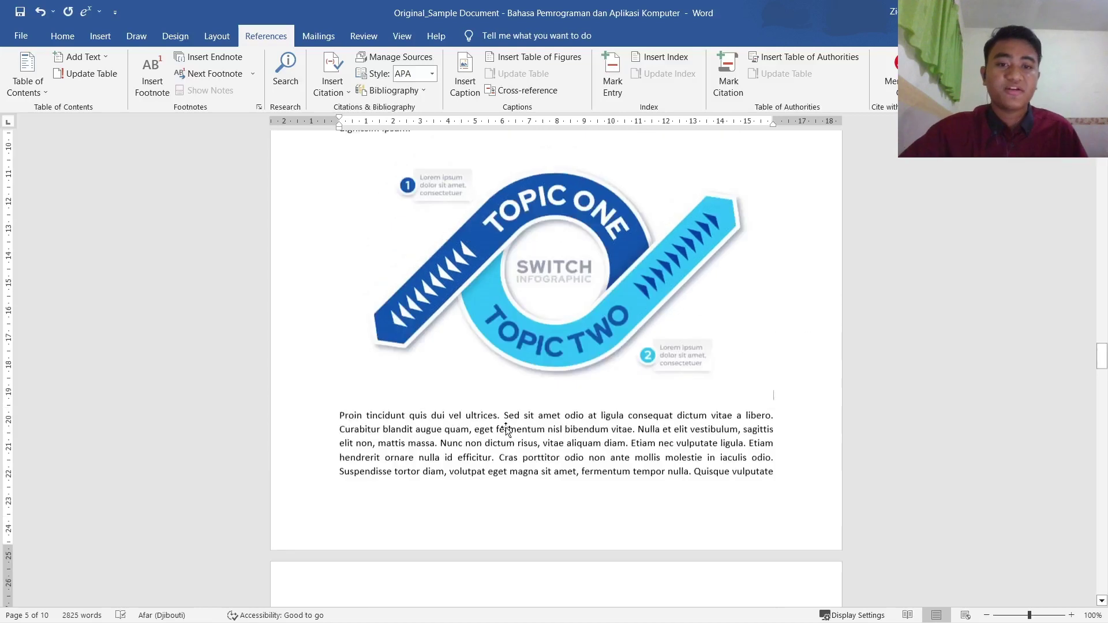
left_click(554, 375)
right_click(554, 375)
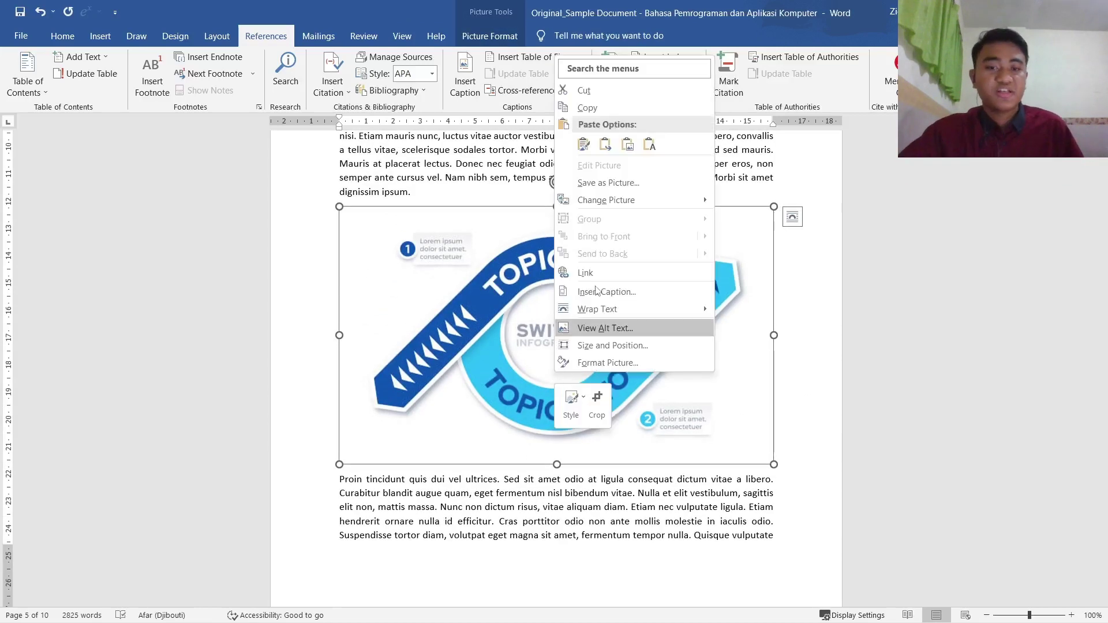
left_click(625, 287)
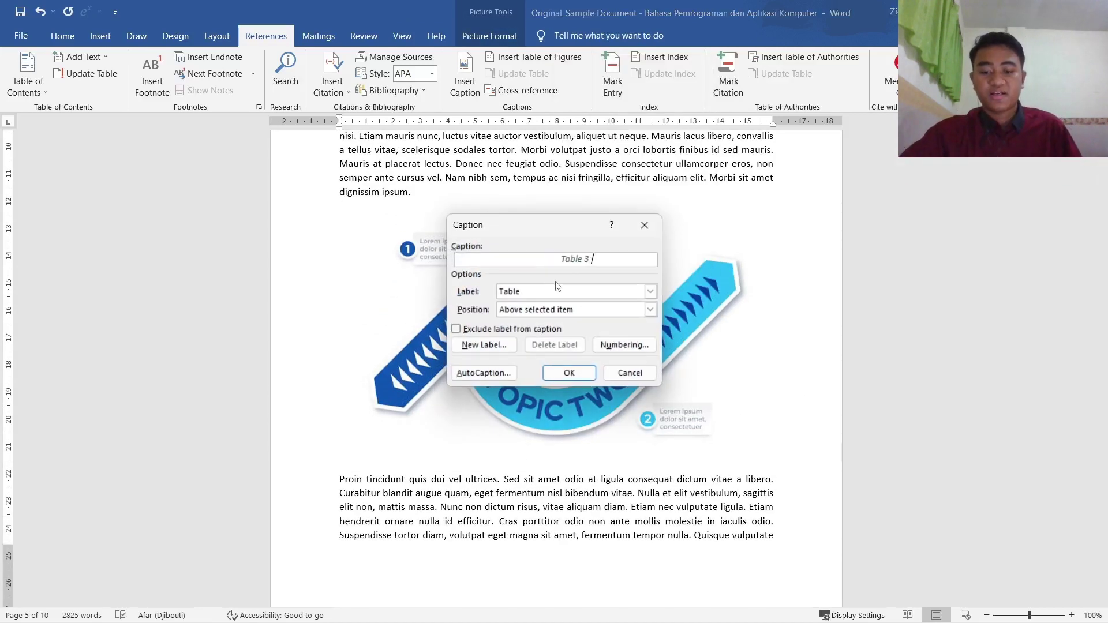
key("ctrl+v")
left_click(568, 291)
left_click(600, 313)
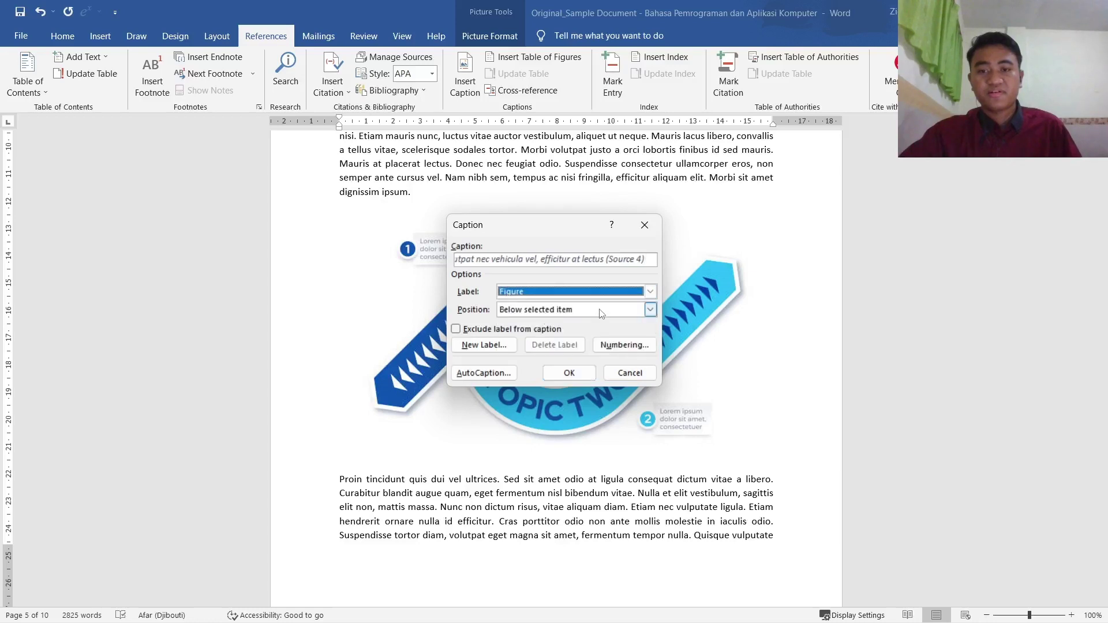
left_click_drag(571, 259, 649, 260)
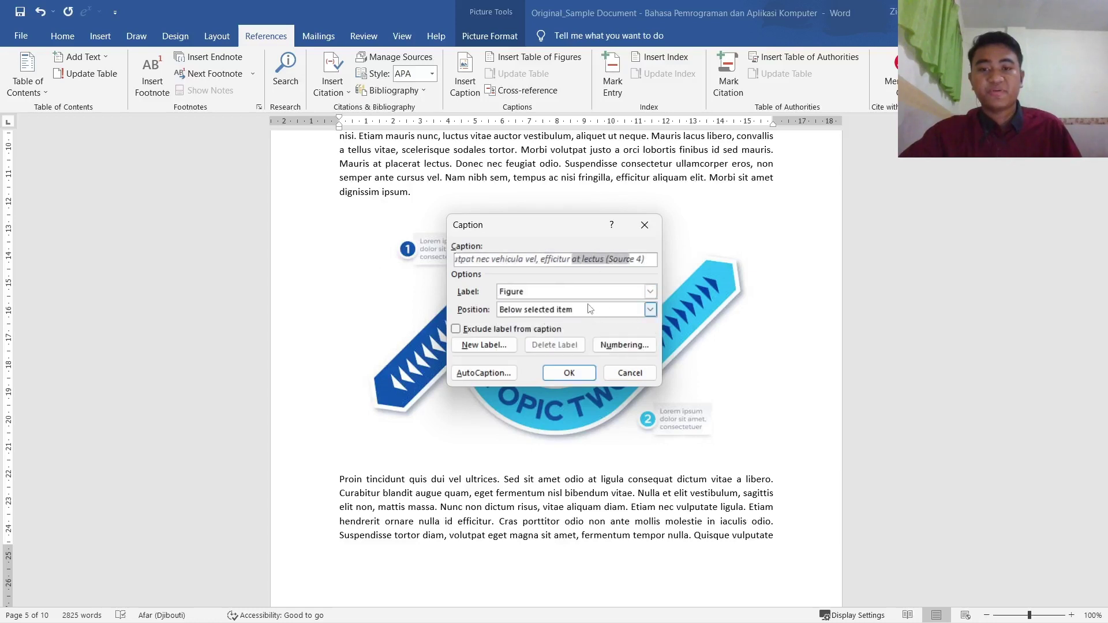
left_click(579, 376)
scroll(600, 421, "down", 3)
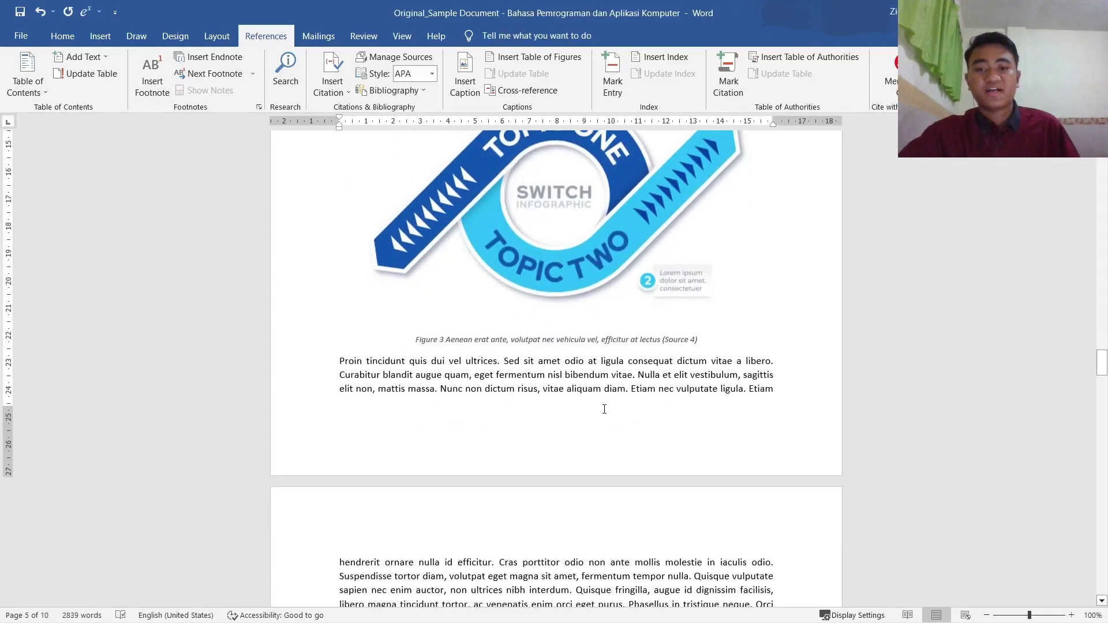
Copy the manual caption text "Morbi porttitor urna ac fringilla accumsan" above the table picture in Fundamental theory 2, and delete that line
scroll(604, 409, "down", 14)
left_click(517, 352)
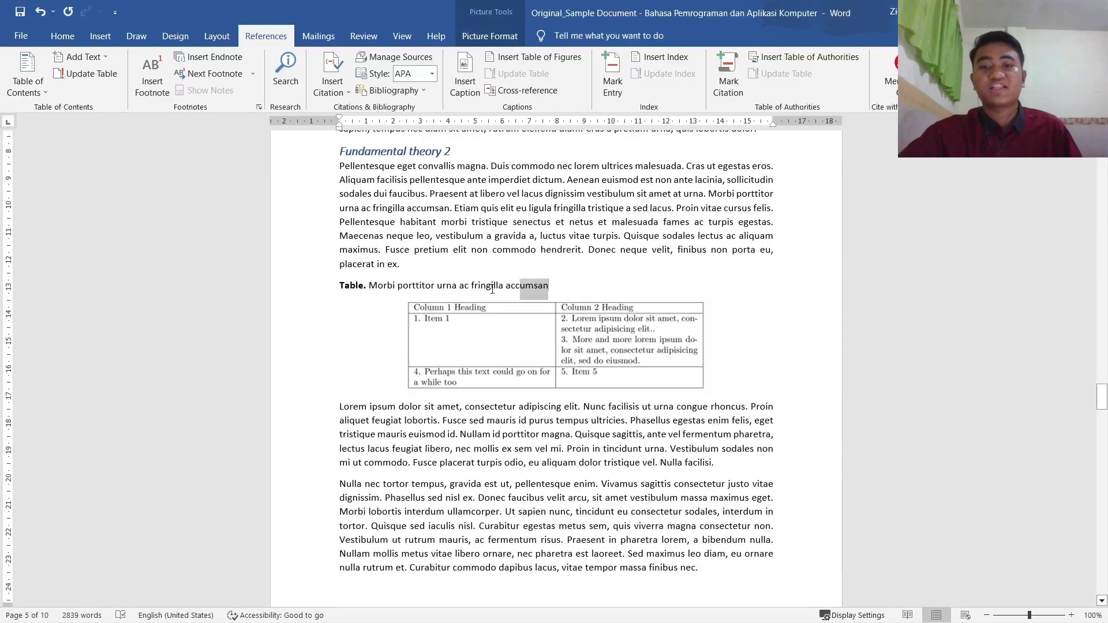
left_click_drag(492, 288, 255, 270)
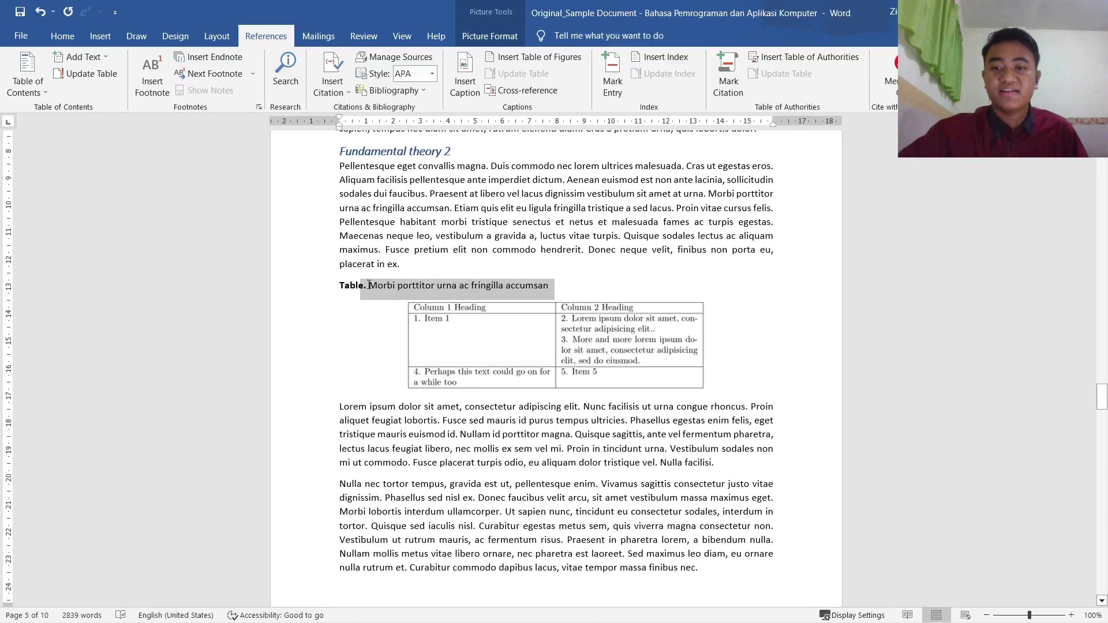
key("BackSpace")
key("BackSpace")
key("BackSpace")
key("BackSpace")
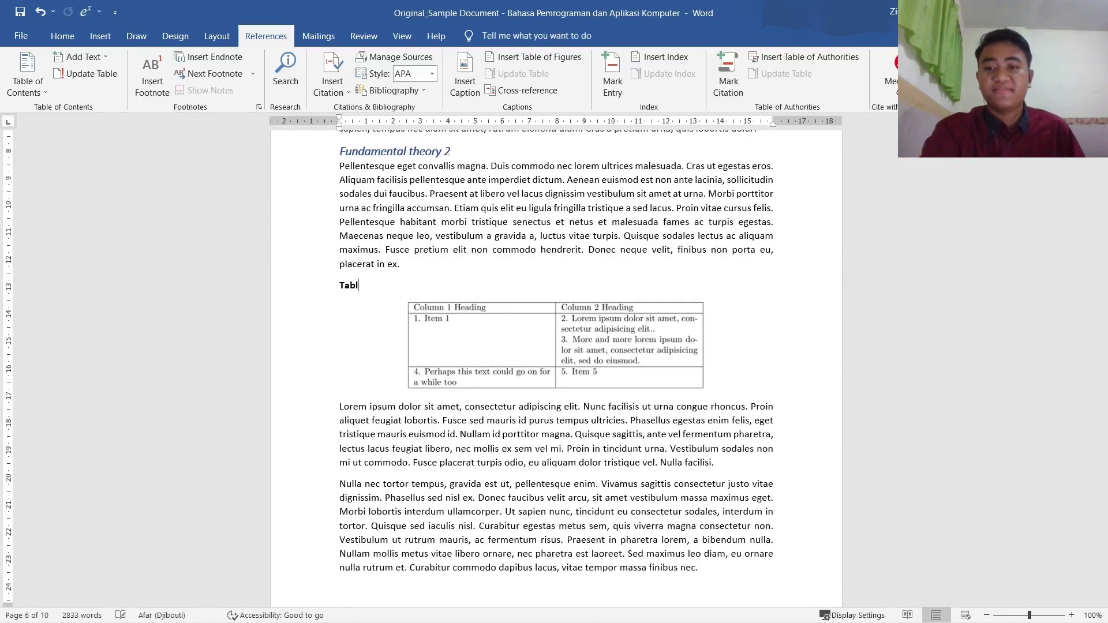
key("BackSpace")
key("BackSpace")
key("BackSpace")
key("BackSpace")
key("BackSpace")
Insert a Table caption above the table picture in Fundamental theory 2 with the copied text "Morbi porttitor urna ac fringilla accumsan"
right_click(573, 352)
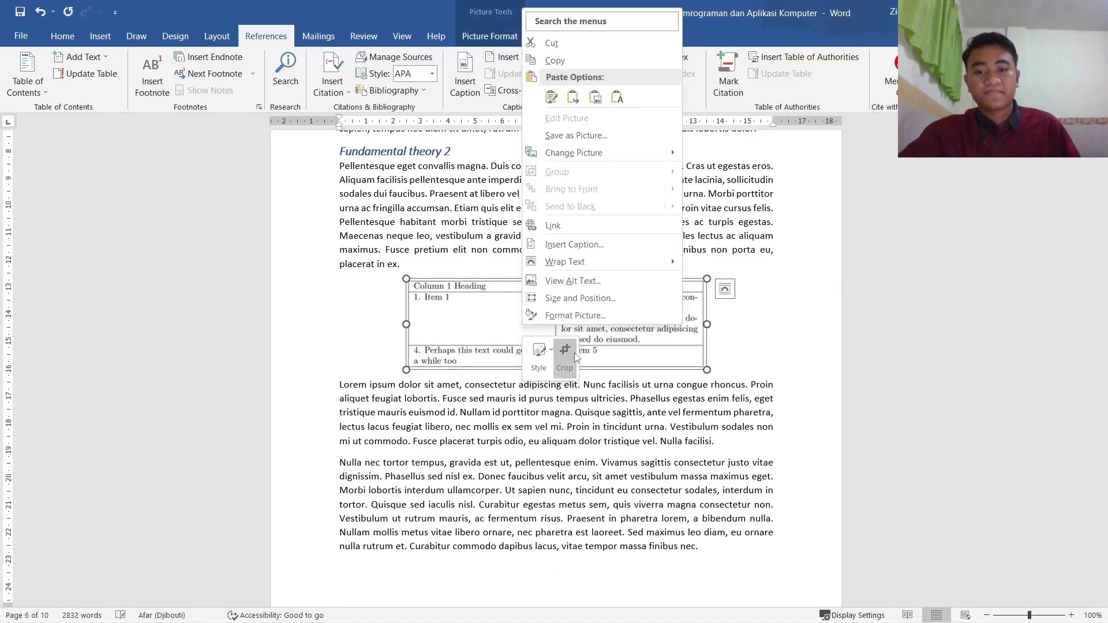
left_click(588, 242)
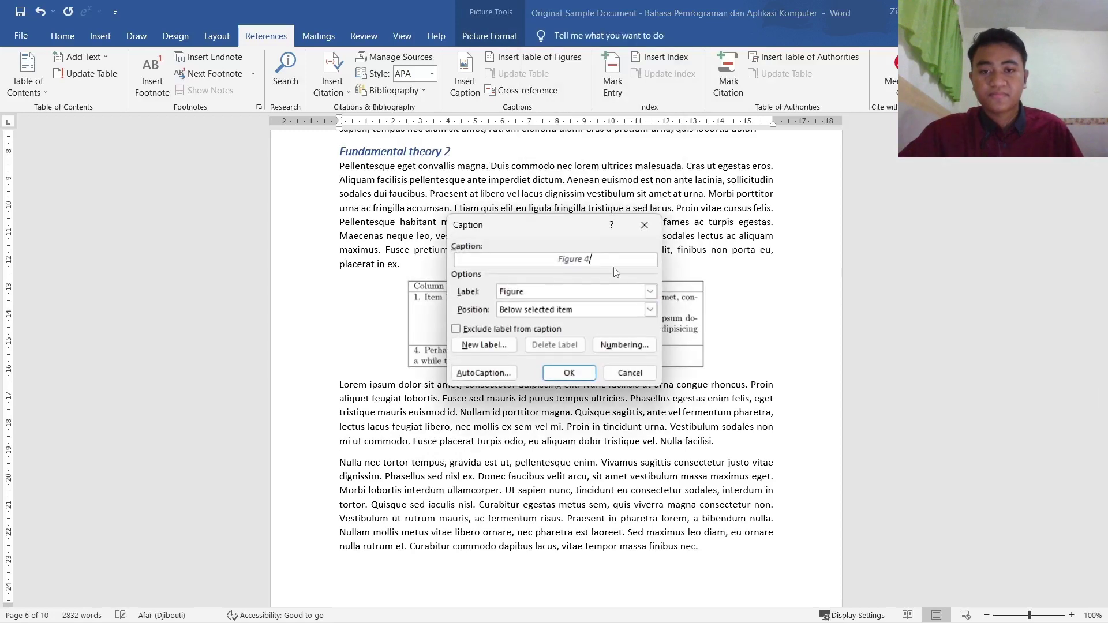
type("Morbi porttitor urna ac fringilla accumsan")
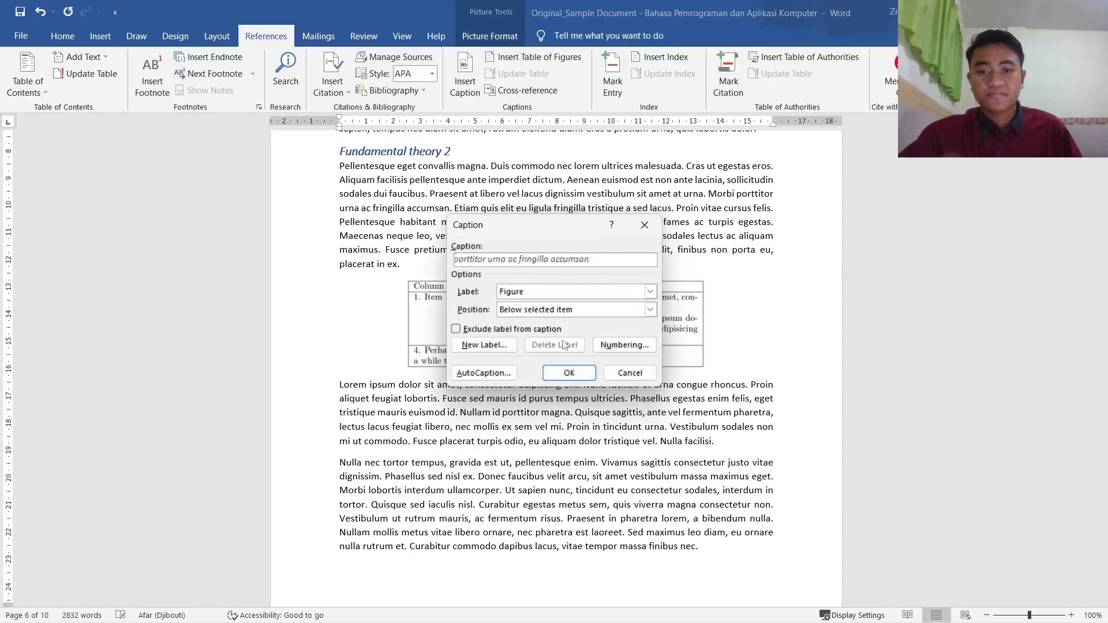
left_click(550, 296)
left_click(536, 323)
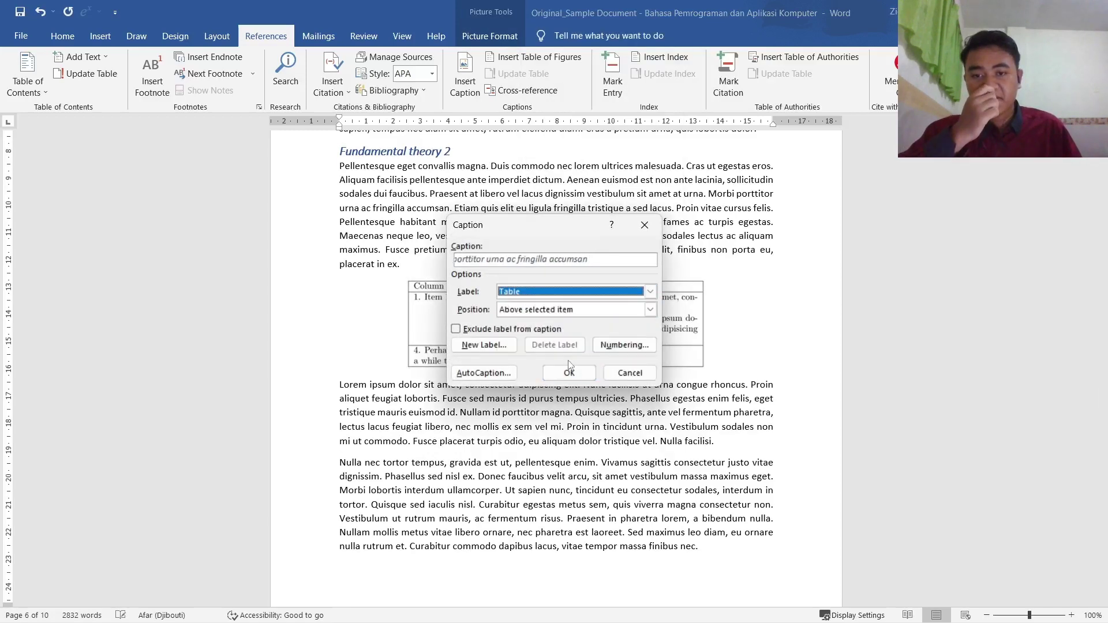
left_click(569, 373)
Copy "Nulla nec tortor tempus, gravida est ut, pellentesque enim" from the manual caption under the funnel picture, and delete that line
scroll(733, 382, "down", 12)
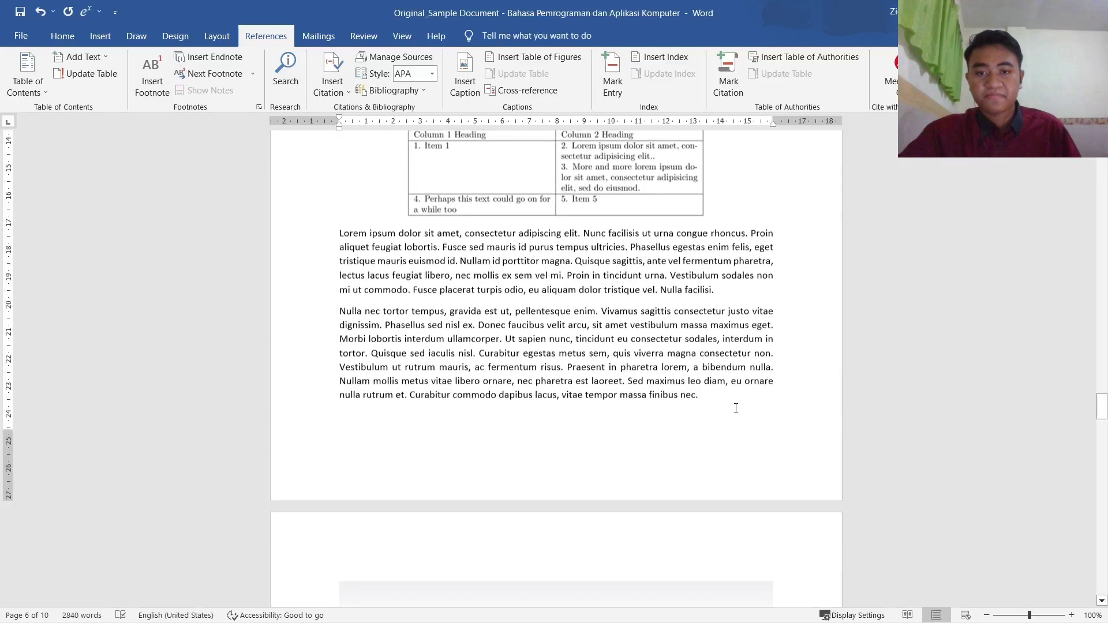
left_click(727, 425)
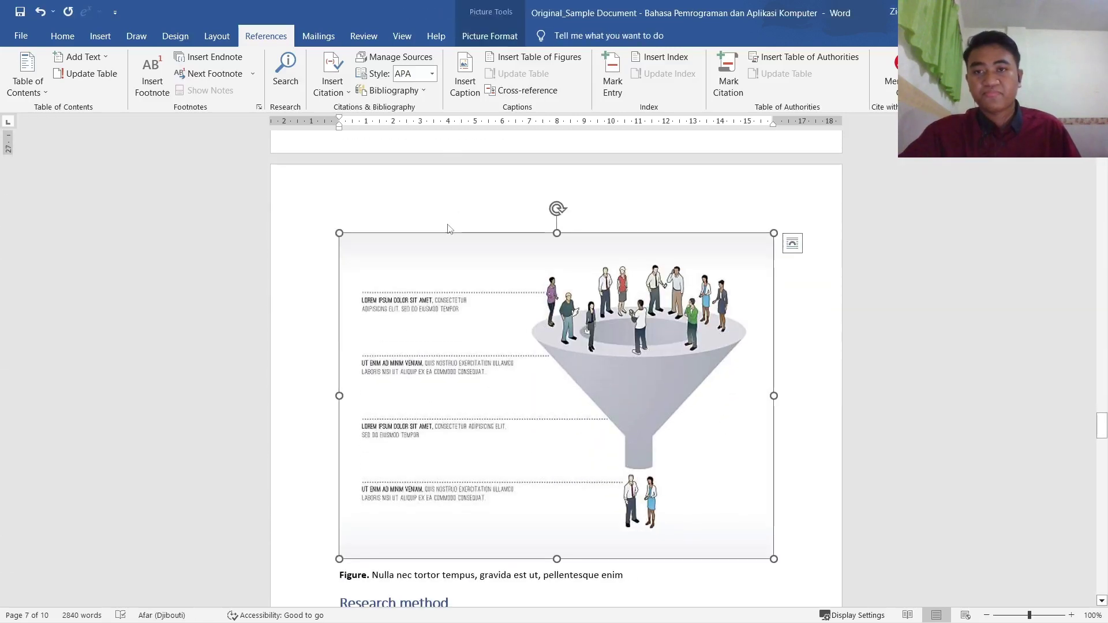
scroll(495, 328, "down", 2)
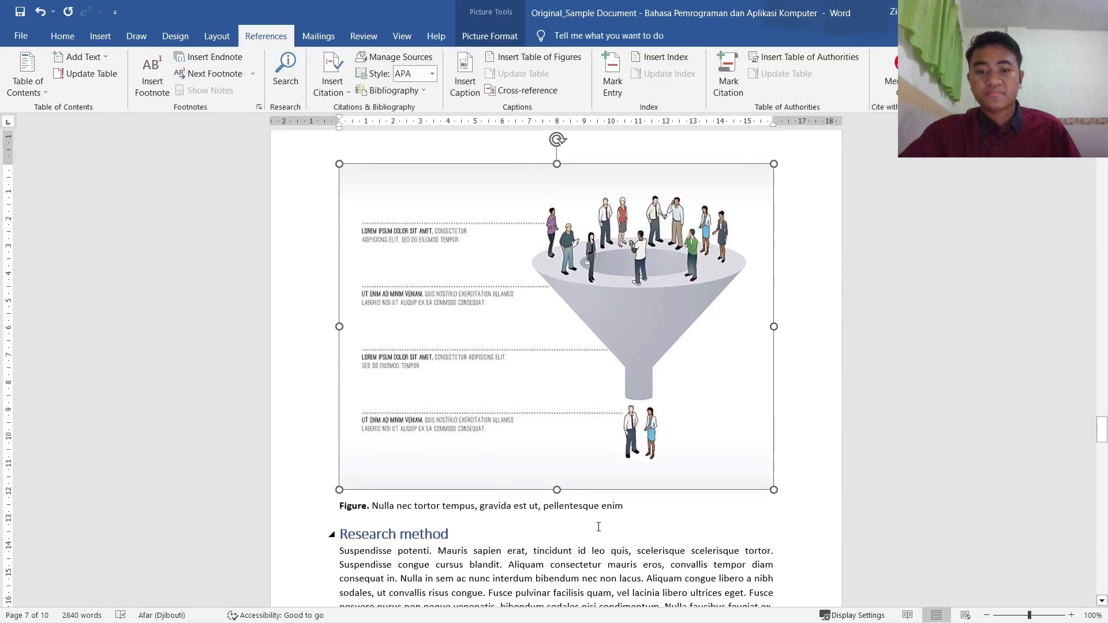
left_click_drag(623, 505, 377, 506)
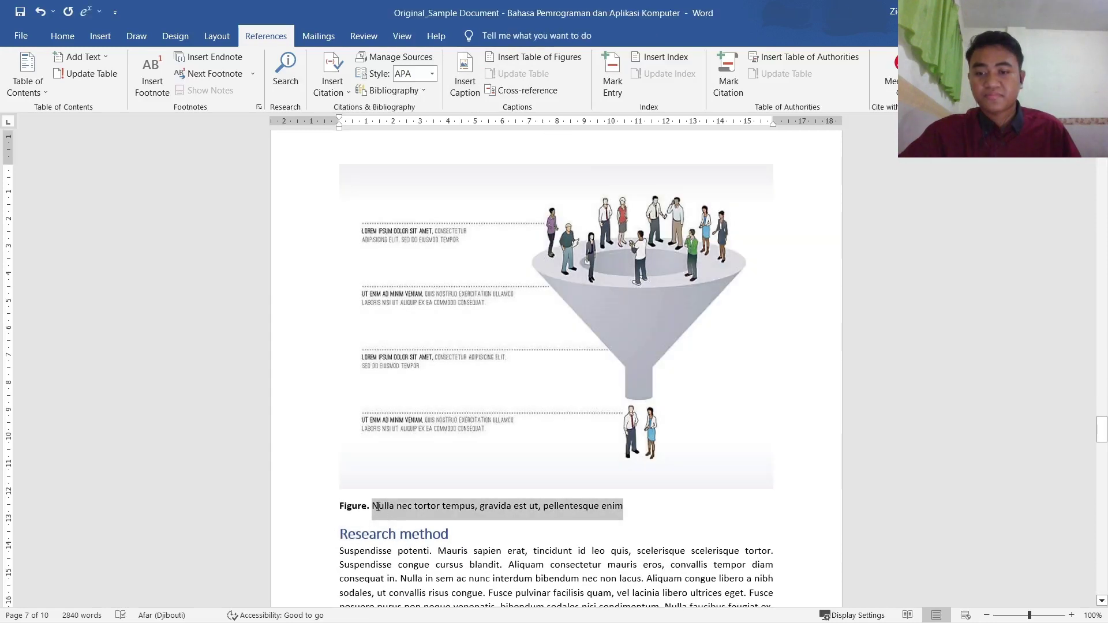
key("BackSpace")
key("BackSpace")
key("BackSpace")
key("BackSpace")
key("BackSpace")
key("BackSpace")
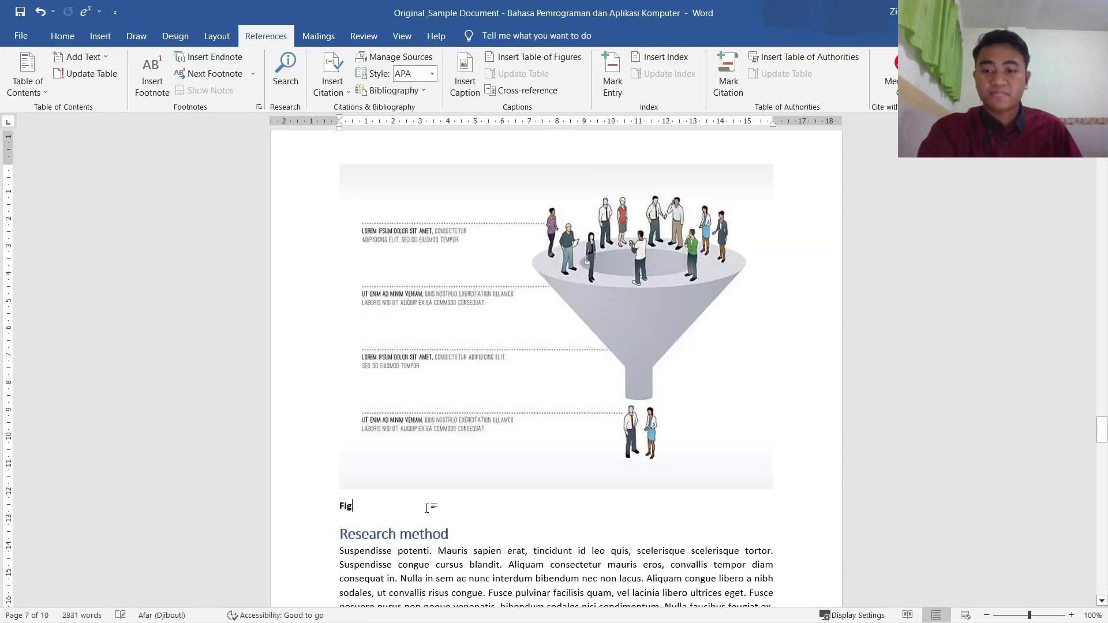
key("BackSpace")
Insert a Figure caption below the funnel picture with the copied text "Nulla nec tortor tempus, gravida est ut, pellentesque enim"
right_click(501, 420)
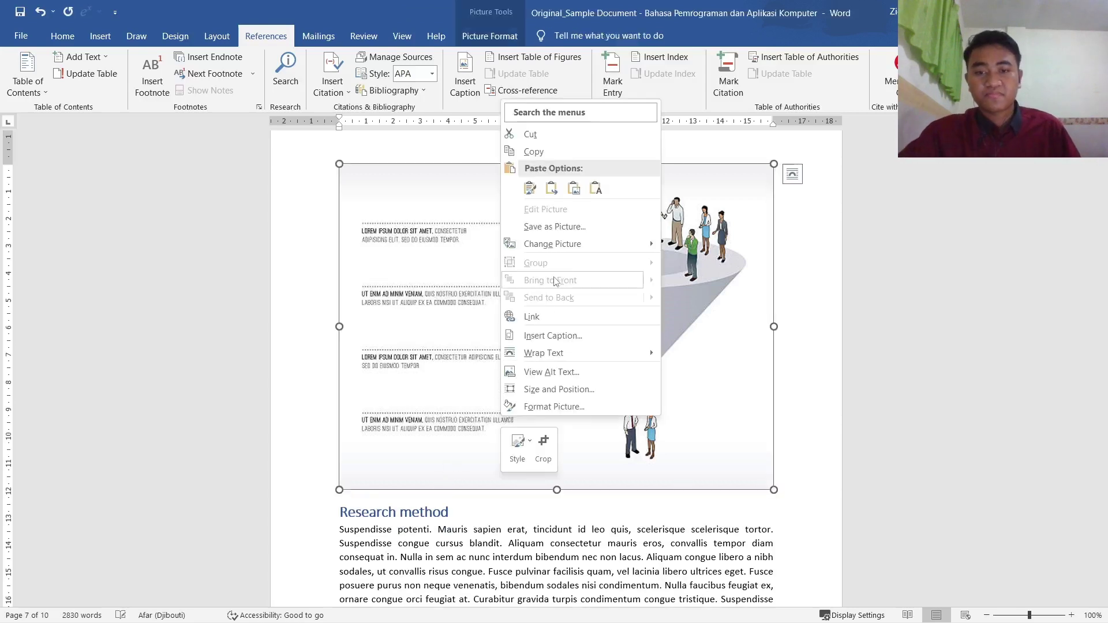
left_click(547, 340)
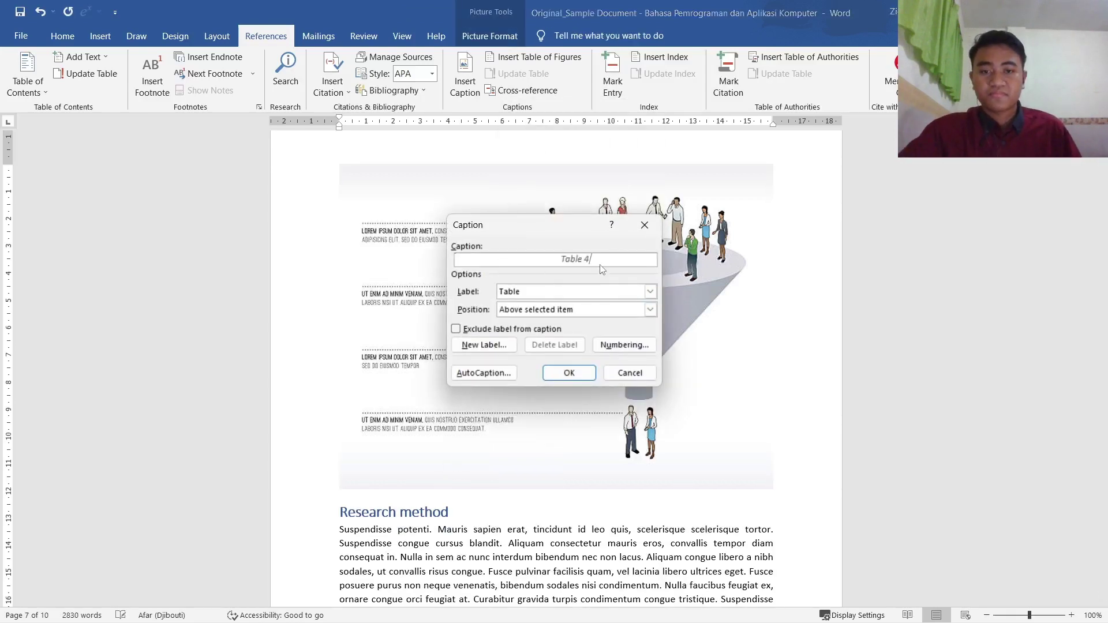
left_click(577, 292)
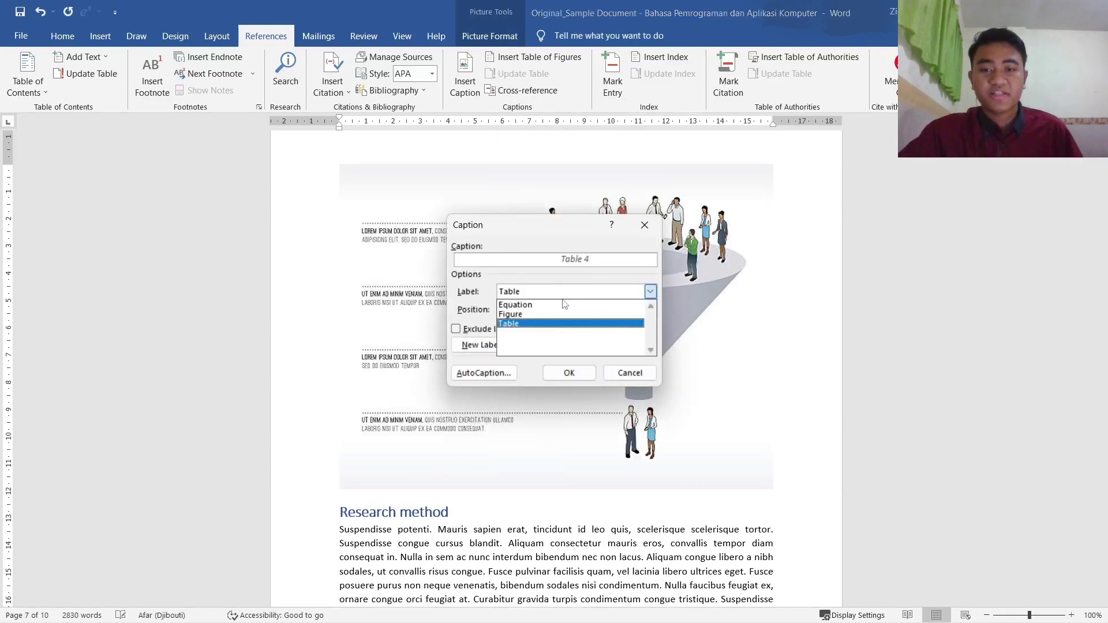
left_click(555, 313)
left_click(568, 293)
left_click(617, 261)
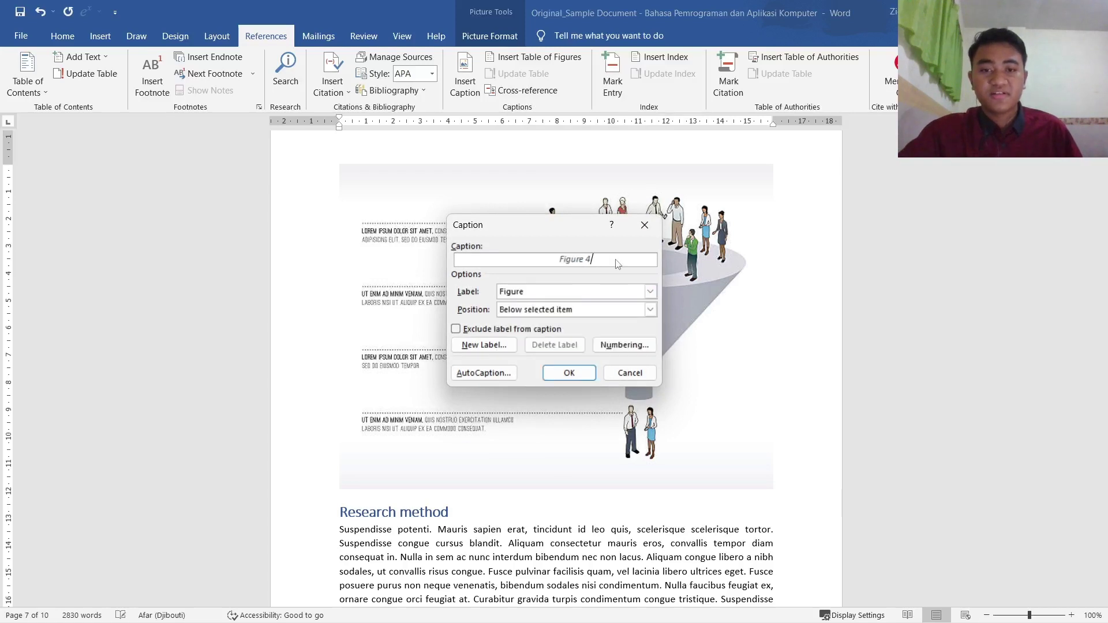
key("ctrl+v")
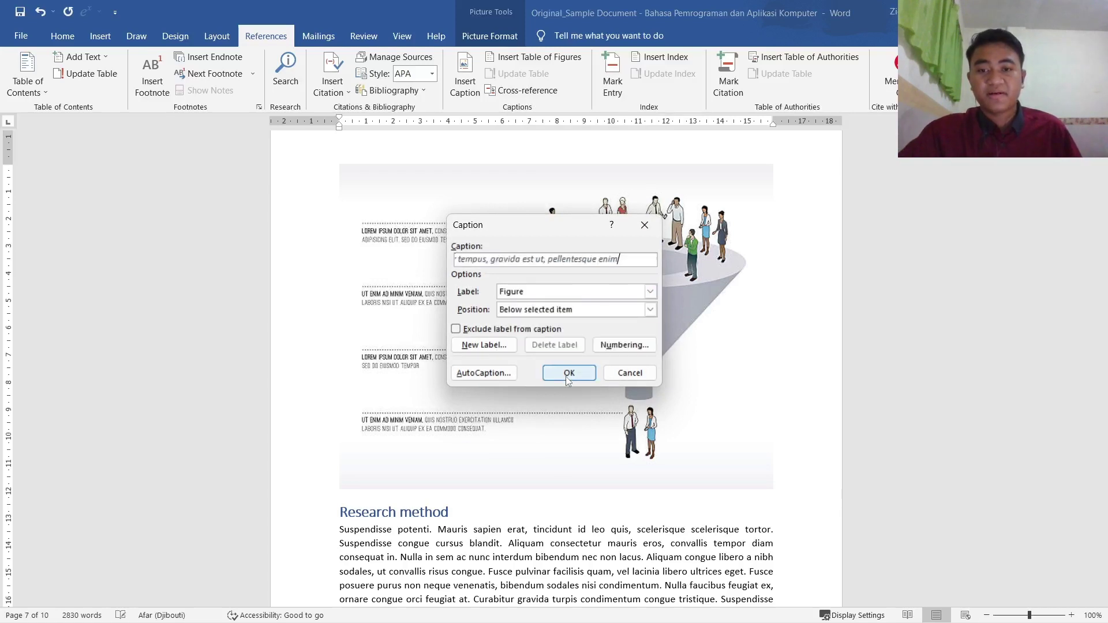
left_click(568, 374)
Examine how the modified document captions the Process Infographic and the circular four-step picture, and return to the original document
scroll(444, 389, "down", 10)
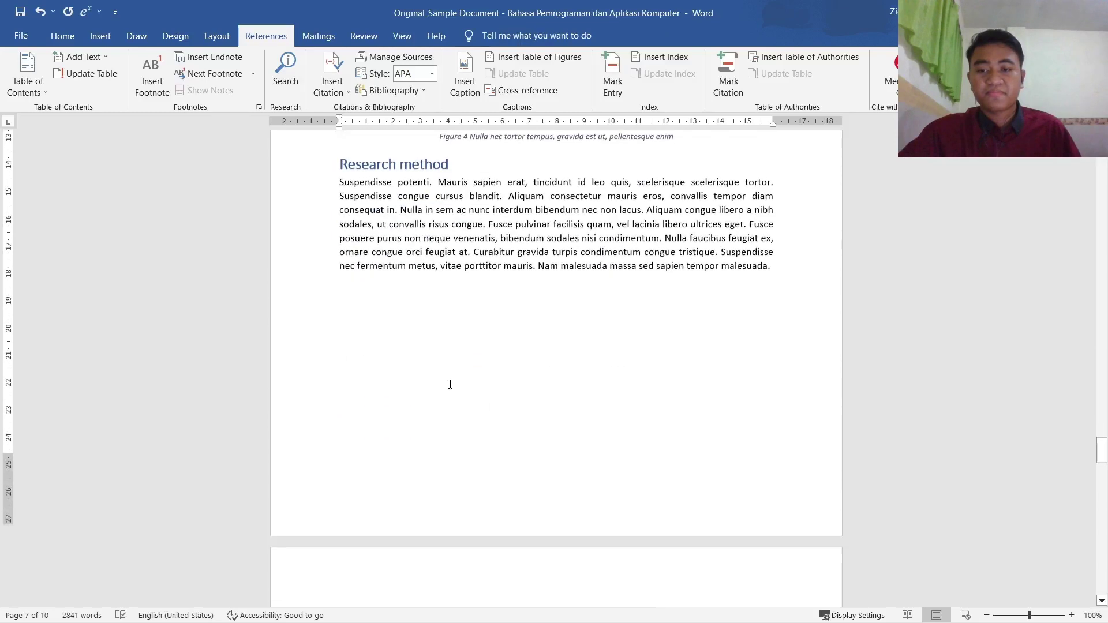
scroll(442, 396, "down", 8)
left_click(537, 277)
scroll(534, 352, "down", 3)
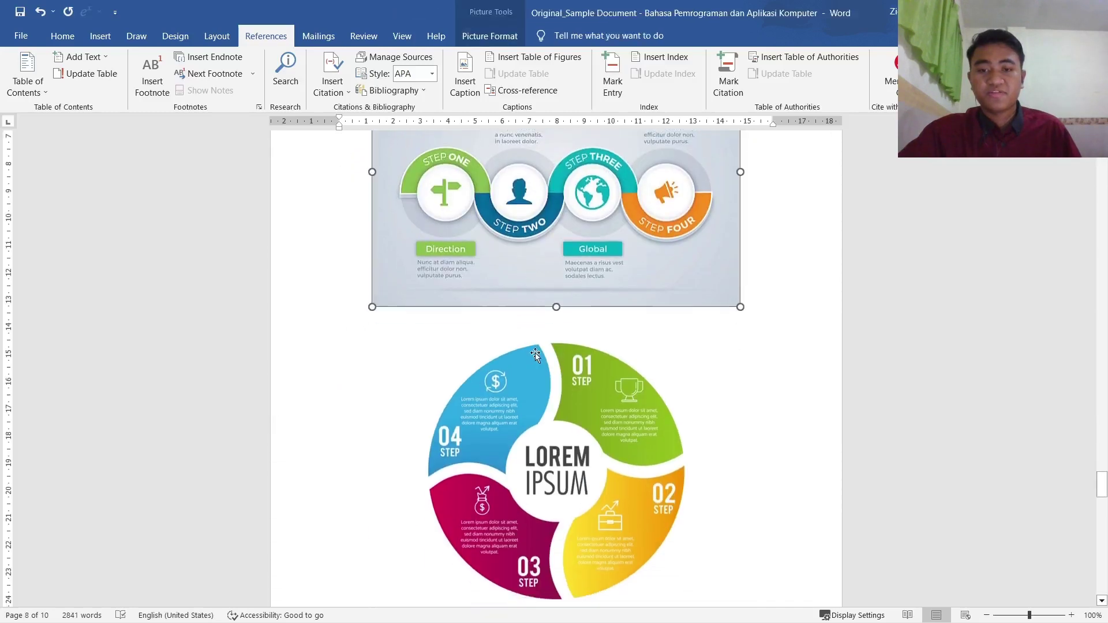
left_click(552, 346)
scroll(552, 346, "up", 2)
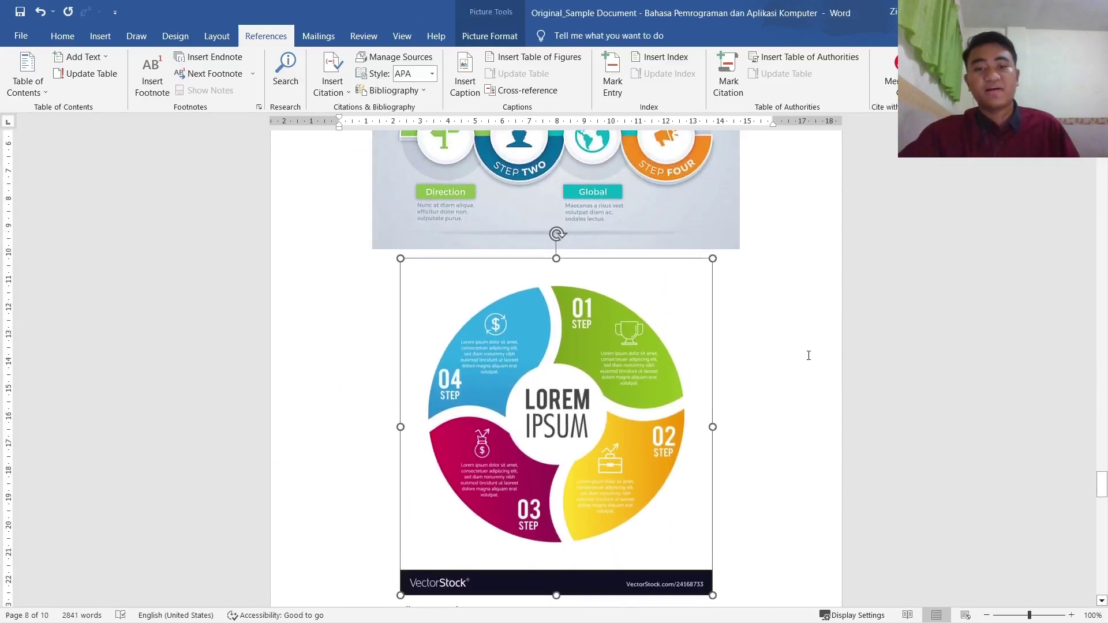
left_click(813, 355)
key("super+Left")
scroll(836, 388, "down", 15)
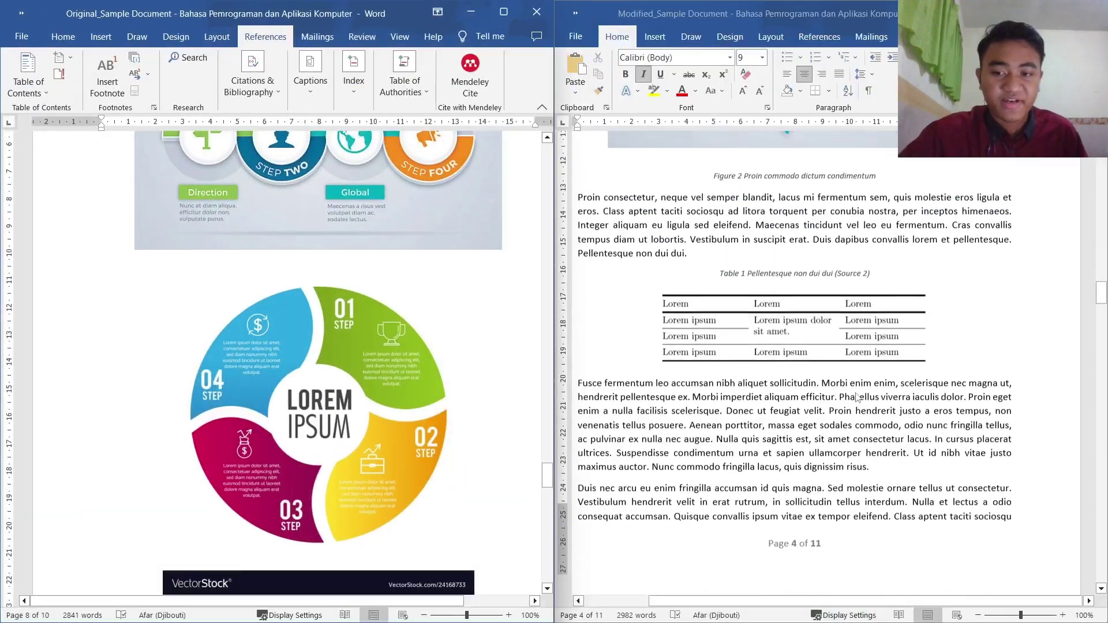
scroll(881, 379, "down", 20)
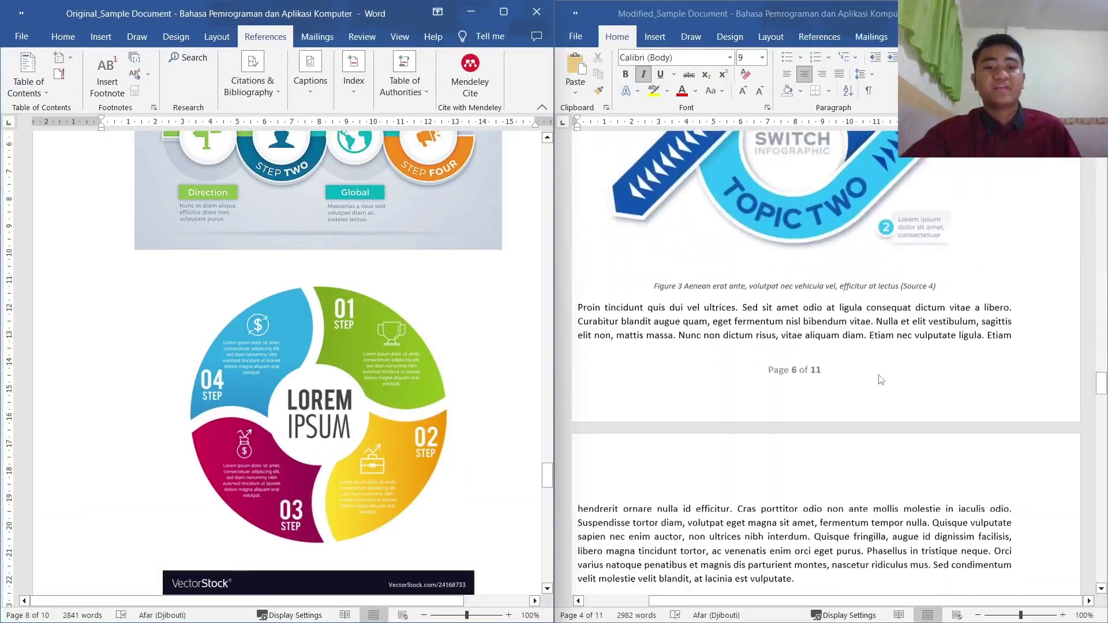
scroll(878, 382, "down", 20)
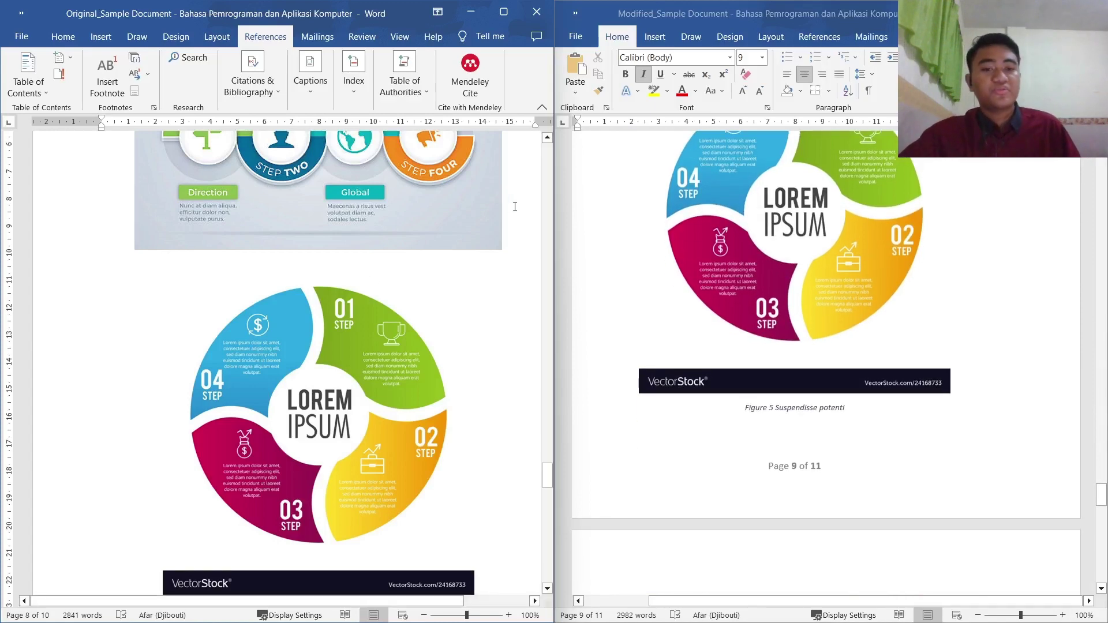
left_click(503, 12)
scroll(502, 181, "down", 5)
key("alt+shift+x")
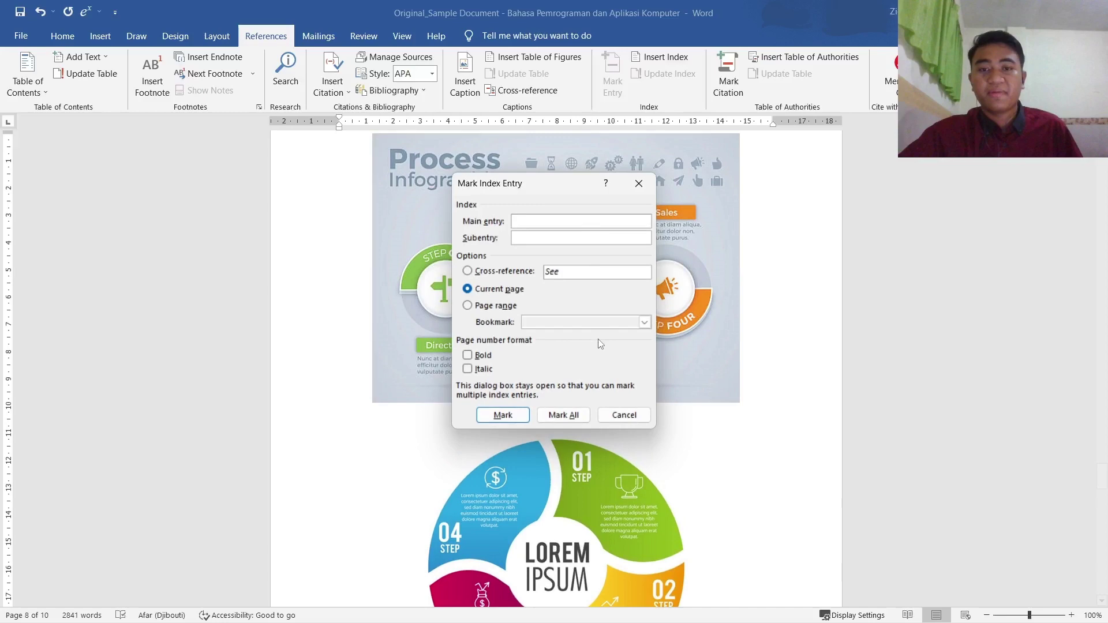
left_click(623, 415)
scroll(685, 494, "down", 5)
left_click(684, 494)
left_click(453, 59)
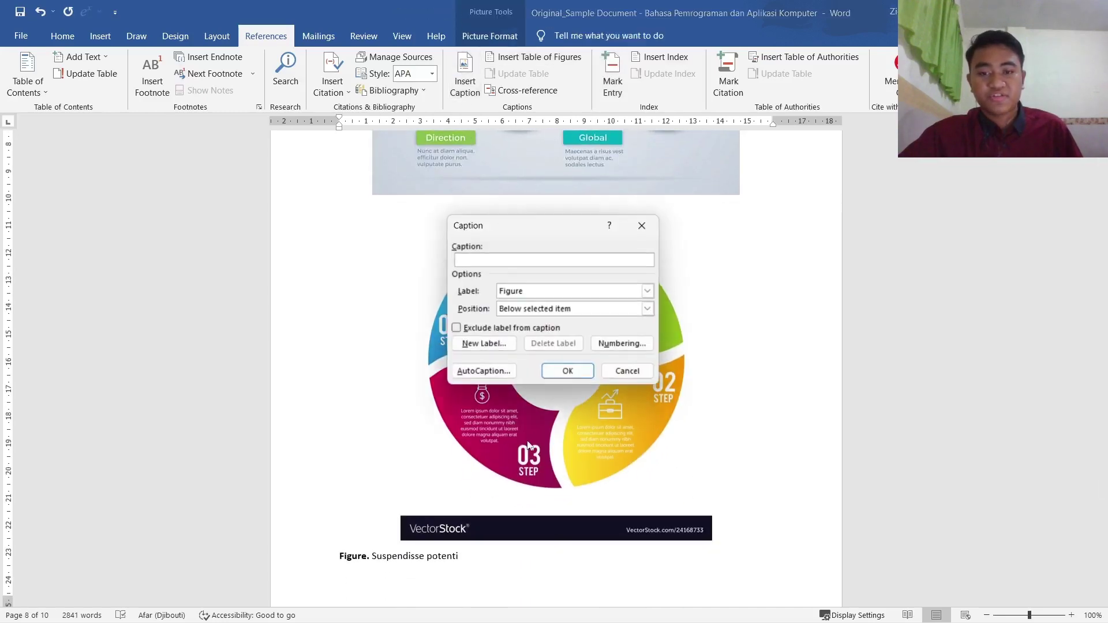
left_click(636, 377)
Insert a Figure caption with the copied text "Suspendisse potenti" below the circular four-step picture, and delete the manual caption line
scroll(581, 456, "up", 15)
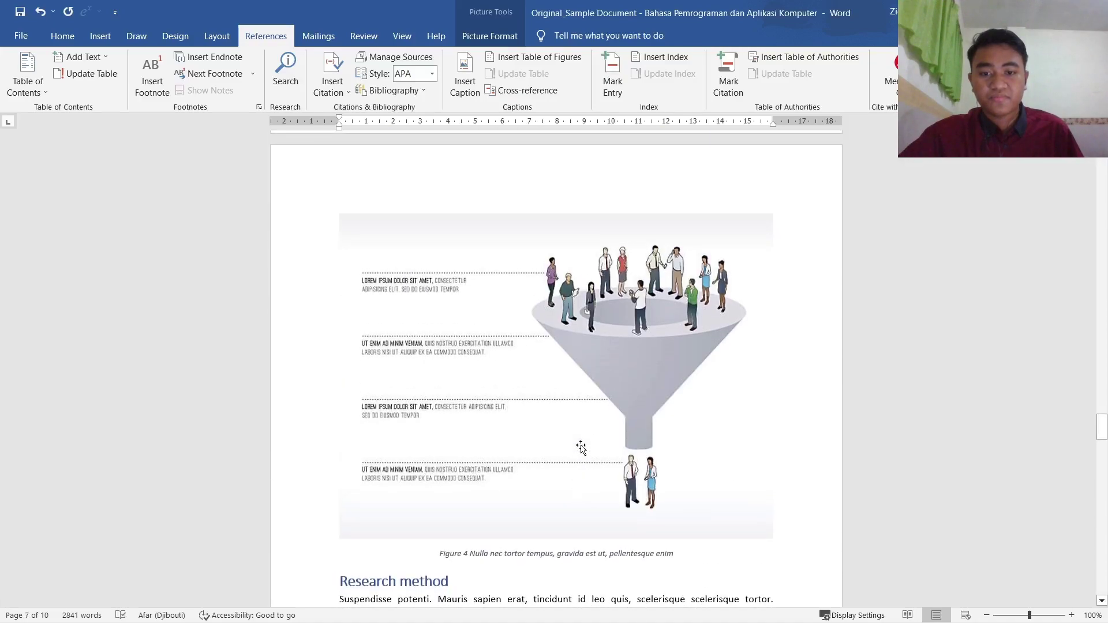
scroll(581, 447, "up", 10)
scroll(587, 441, "down", 2)
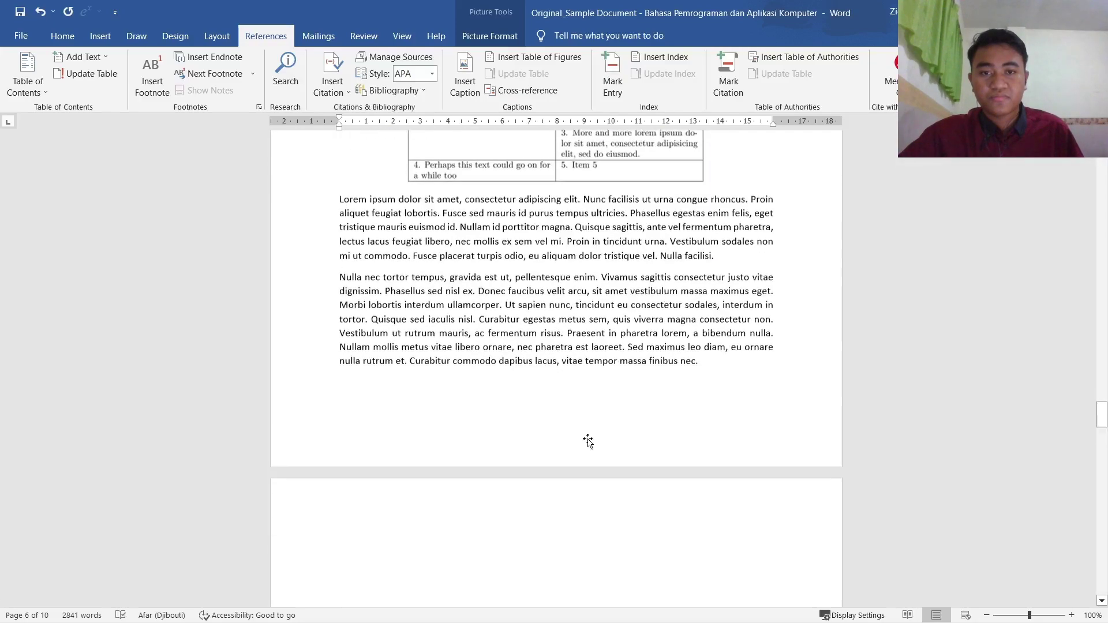
scroll(587, 440, "down", 15)
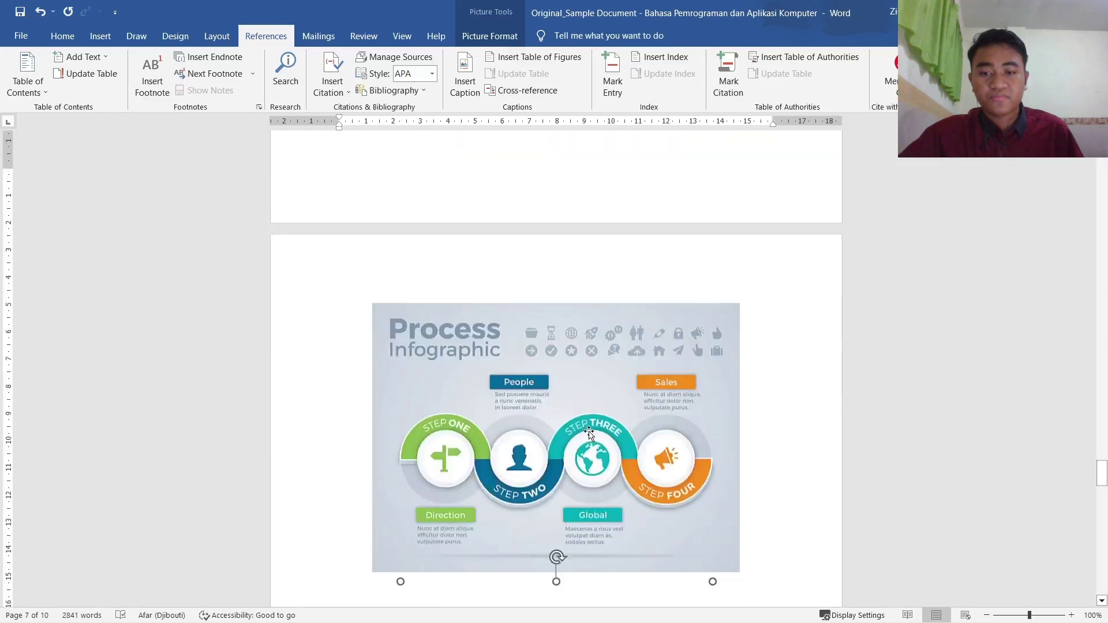
scroll(585, 436, "down", 10)
left_click_drag(458, 281, 370, 282)
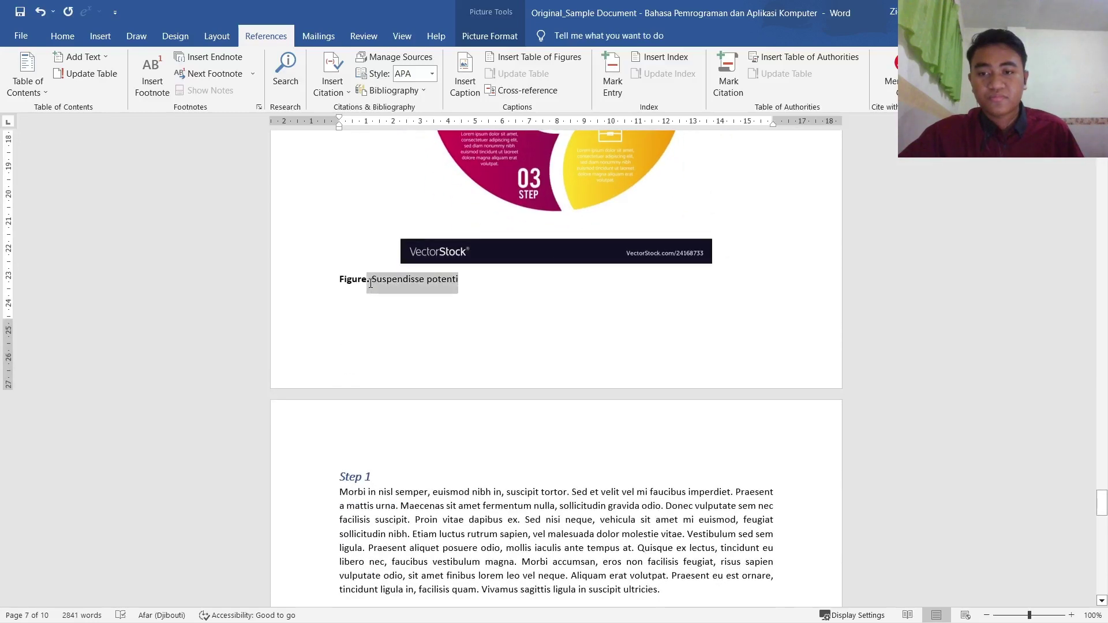
left_click(531, 241)
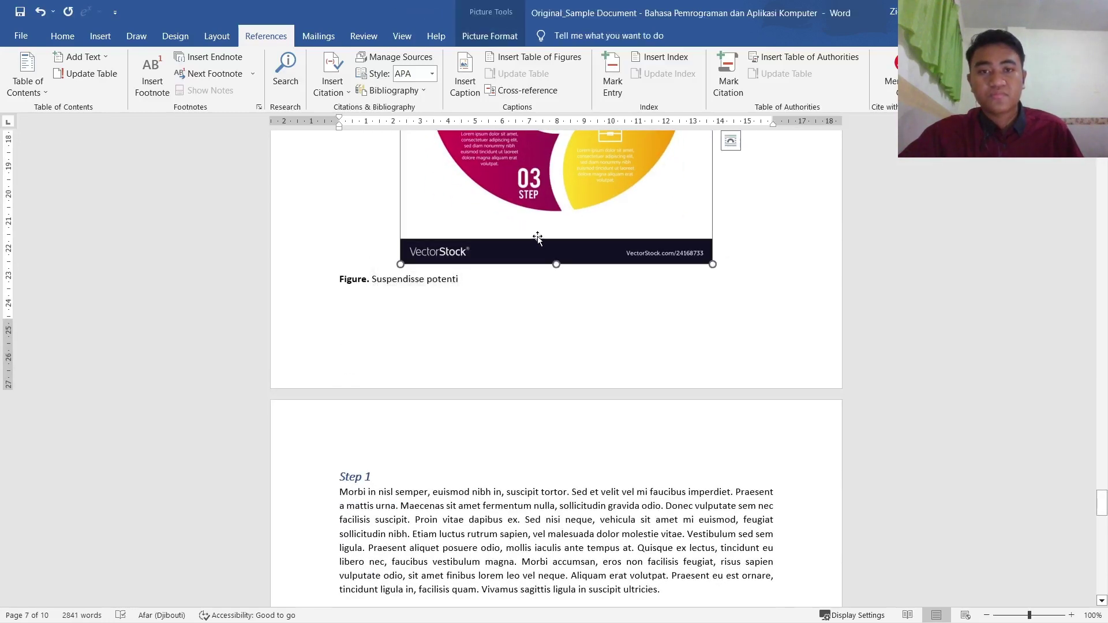
left_click(462, 78)
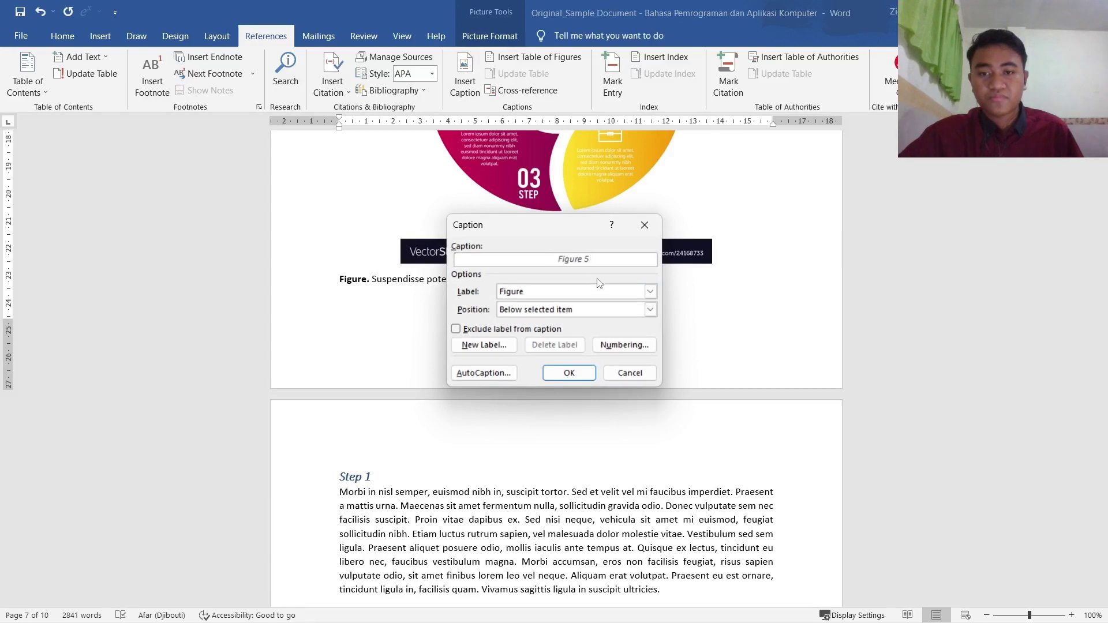
left_click(580, 375)
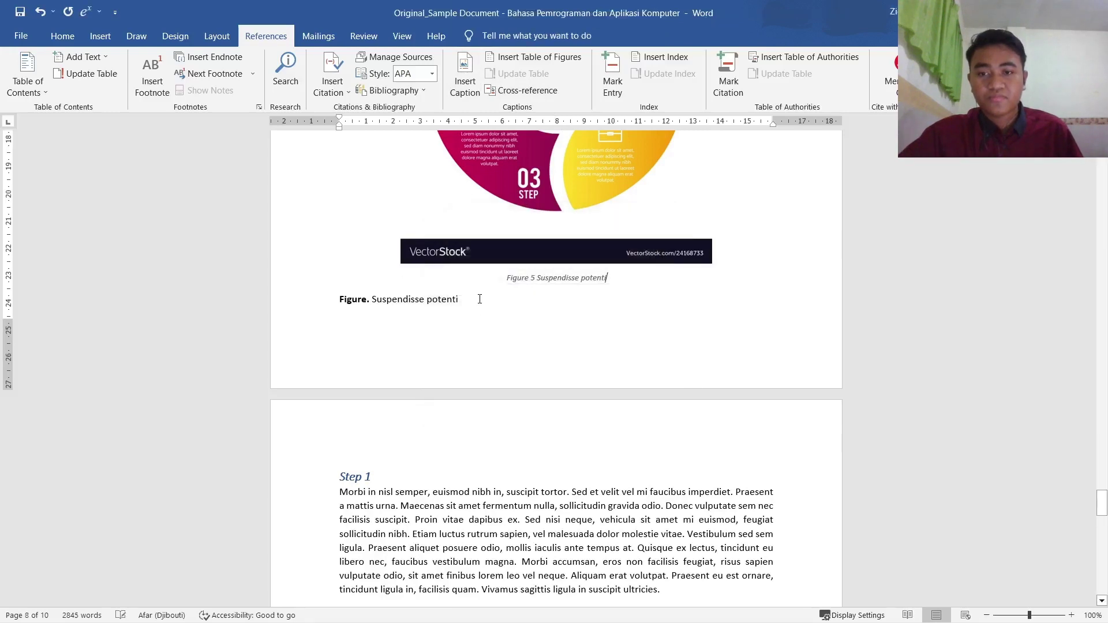
left_click_drag(478, 302, 364, 305)
key("Delete")
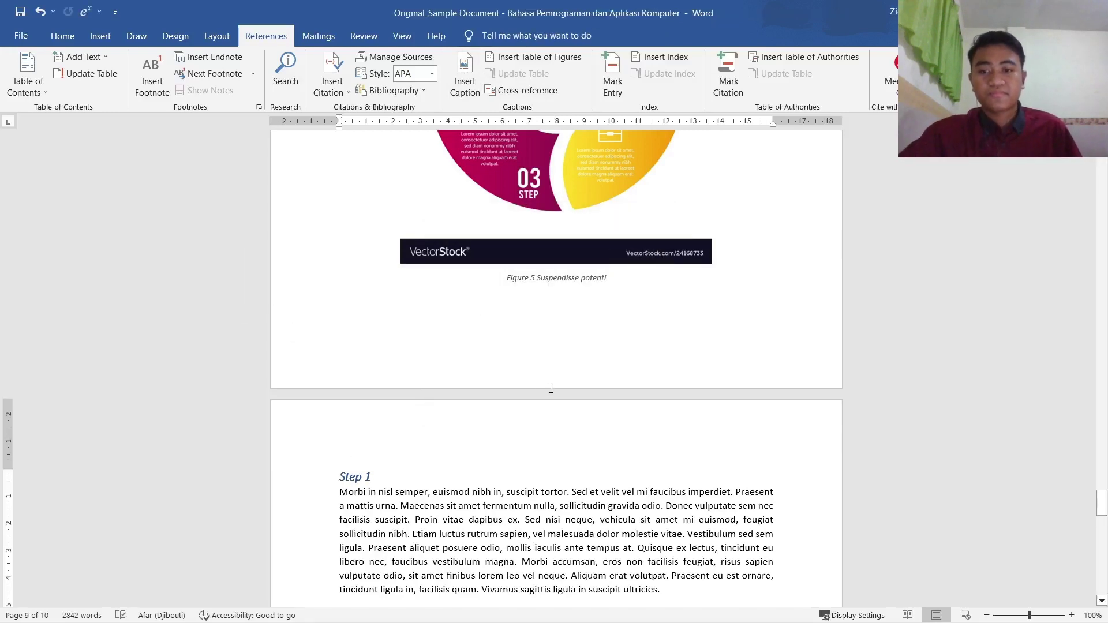
scroll(608, 331, "down", 15)
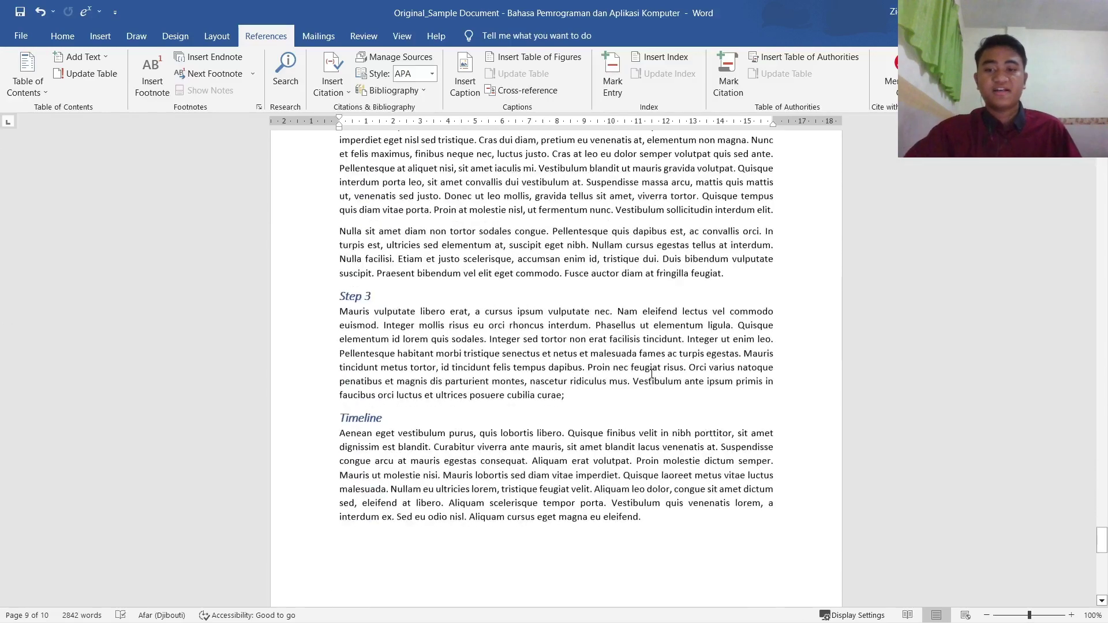
scroll(648, 381, "down", 4)
left_click(566, 316)
right_click(486, 326)
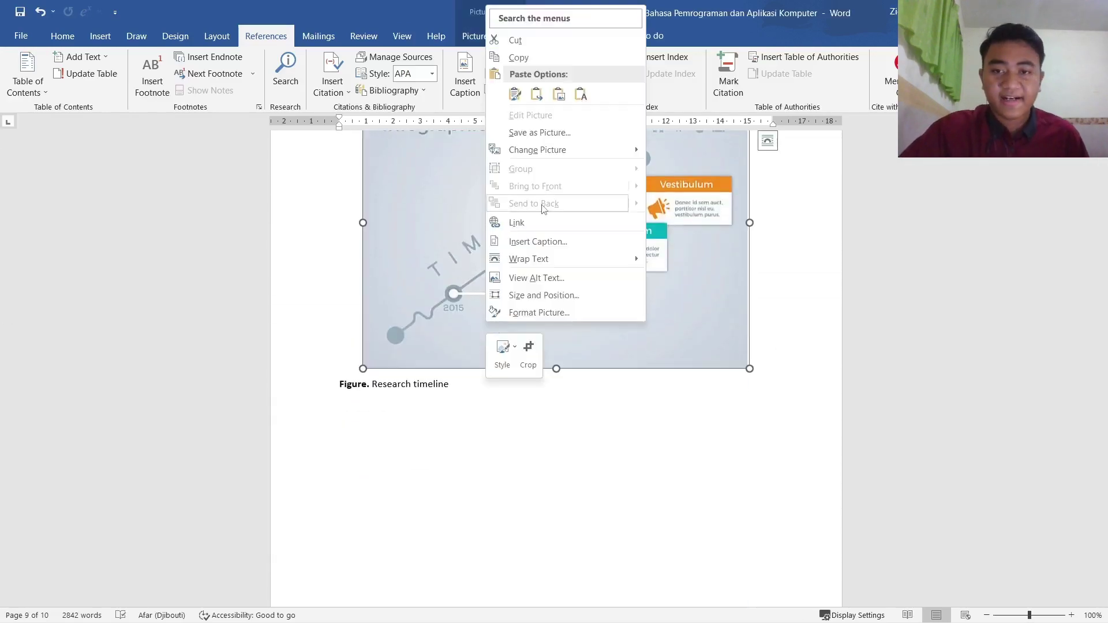
left_click(537, 242)
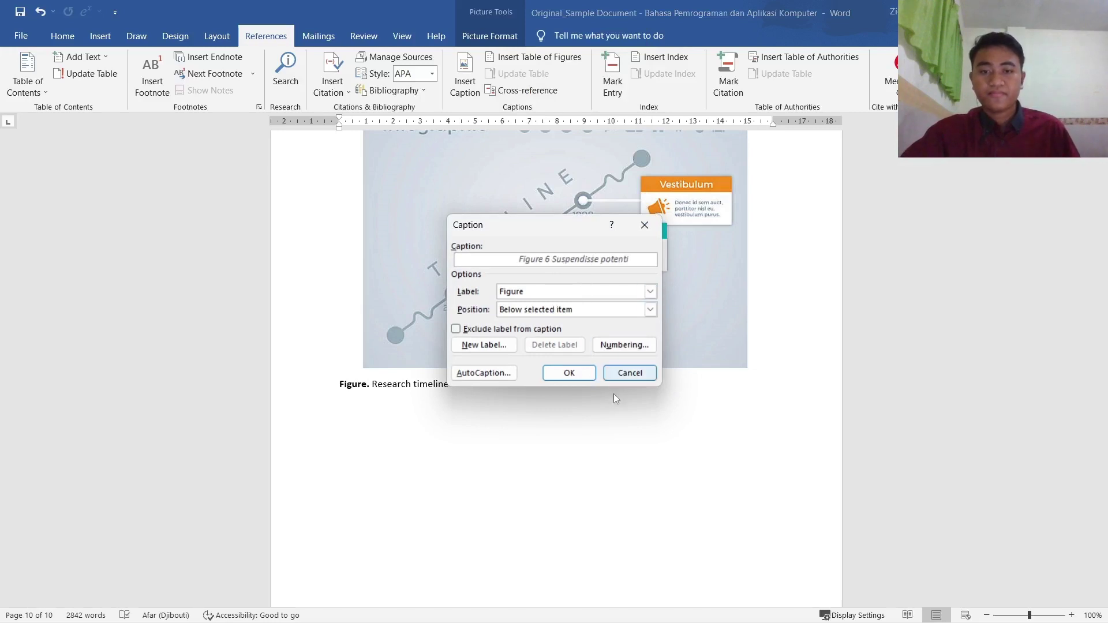
left_click(629, 374)
Copy "Research timeline" from the manual caption under the timeline picture, delete that line, and select the picture
left_click_drag(449, 410, 373, 399)
key("BackSpace")
key("BackSpace")
key("BackSpace")
key("BackSpace")
key("BackSpace")
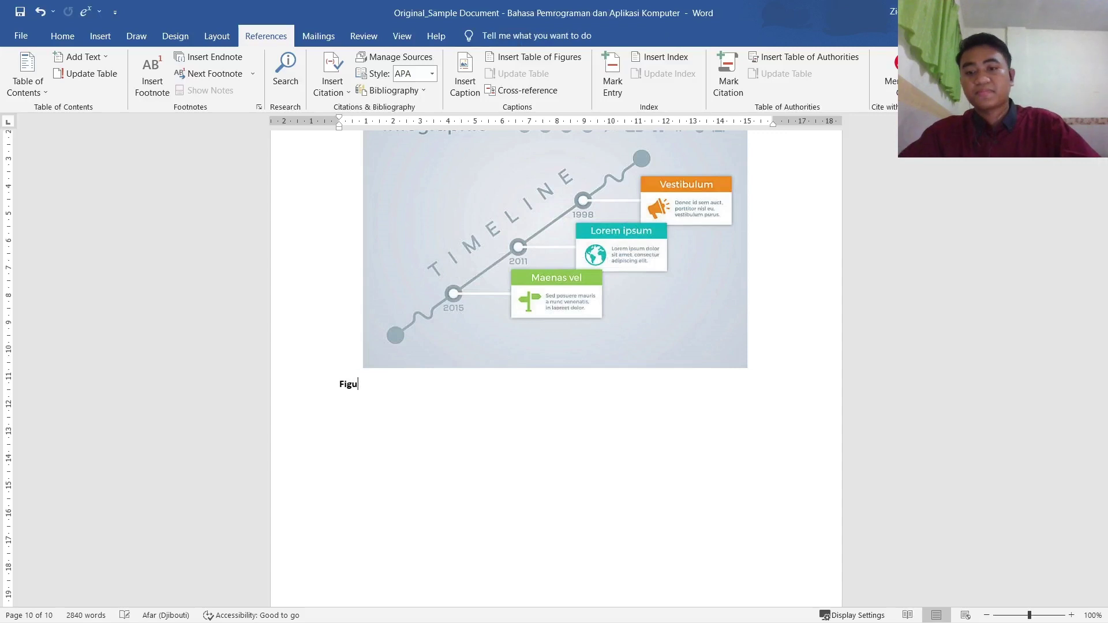
left_click(474, 330)
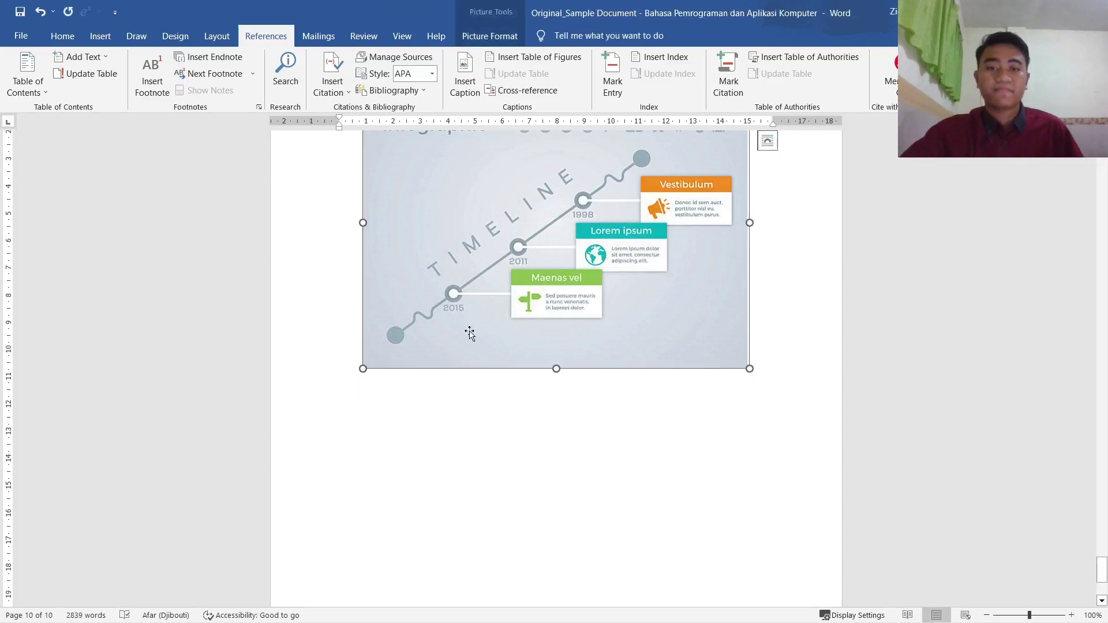
Insert a Figure caption with the copied text "Research timeline" below the timeline picture
right_click(473, 330)
left_click(542, 256)
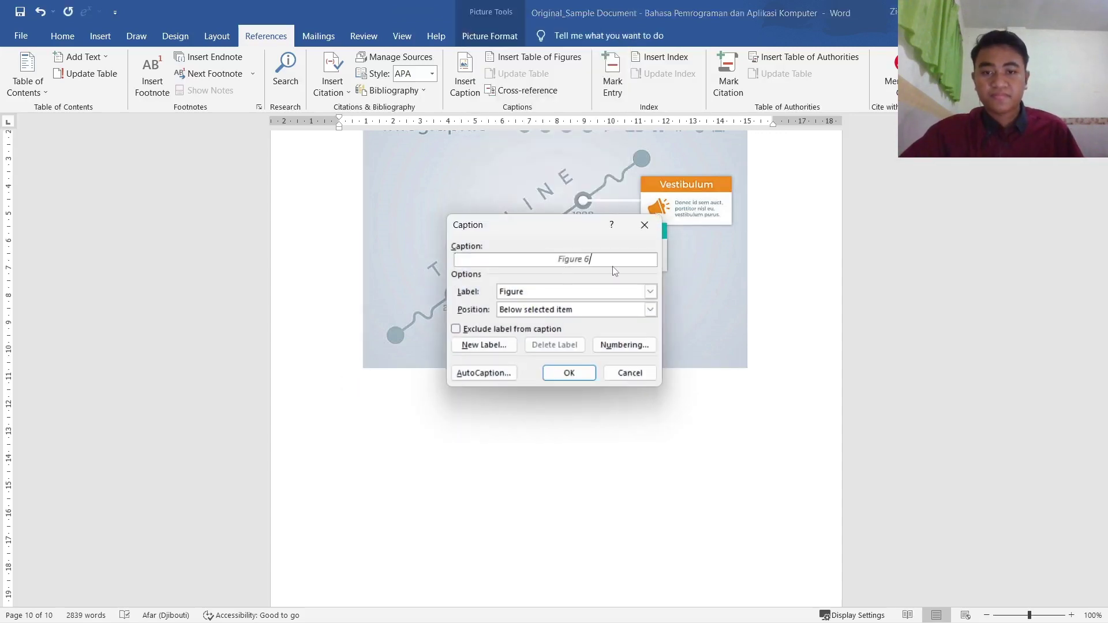
left_click(548, 372)
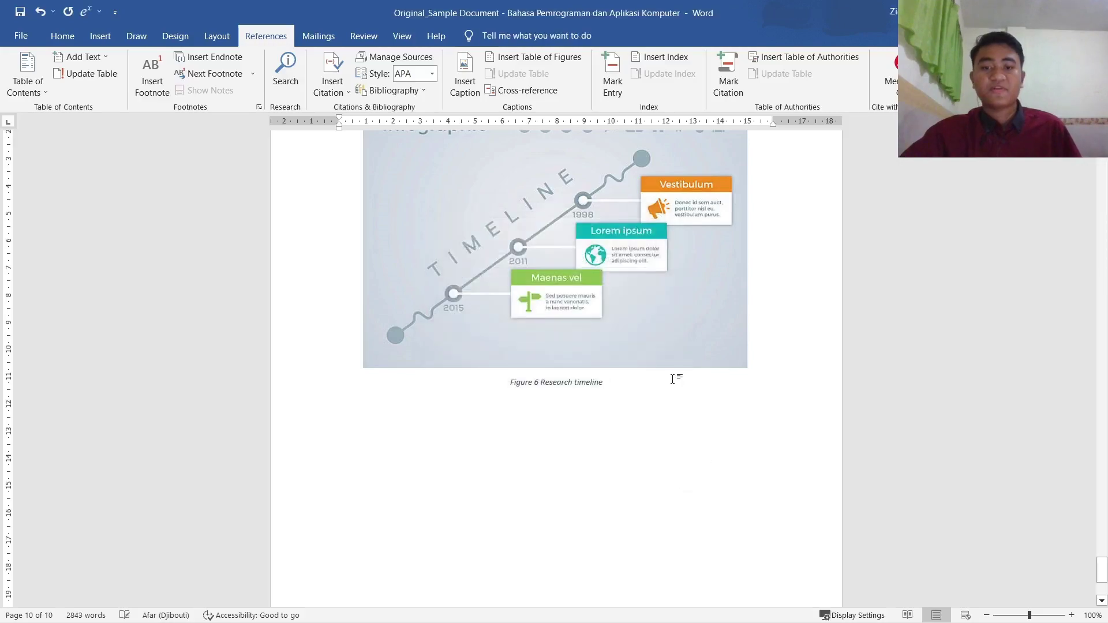
Review the formatted pages and captions from the timeline picture back to the Figure 1 picture on the first page
scroll(1000, 393, "up", 3)
scroll(604, 429, "up", 15)
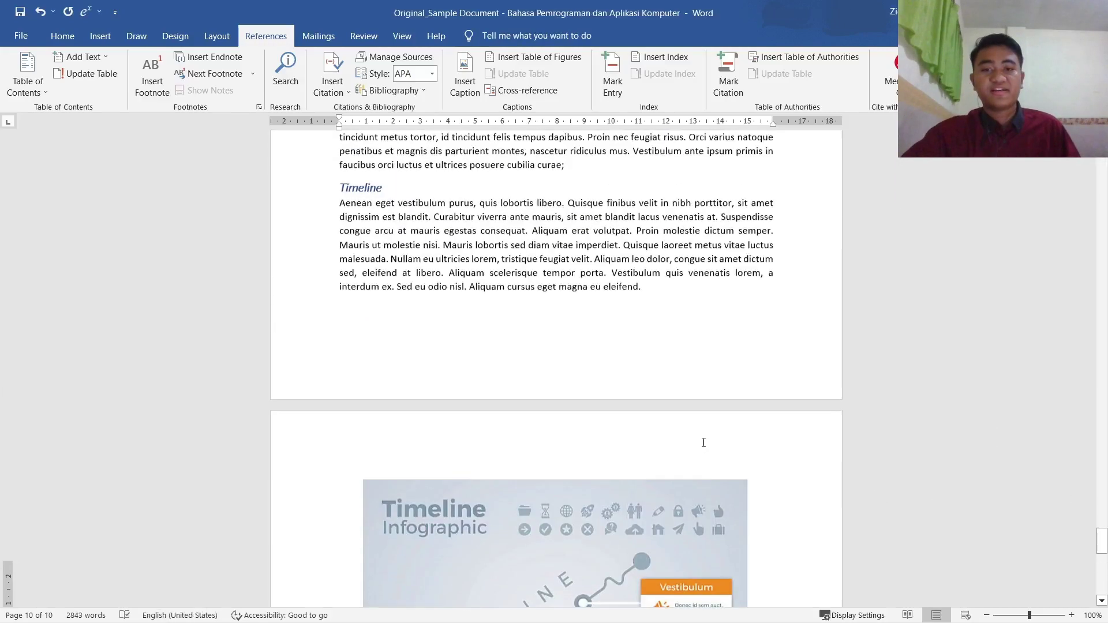
scroll(683, 488, "up", 15)
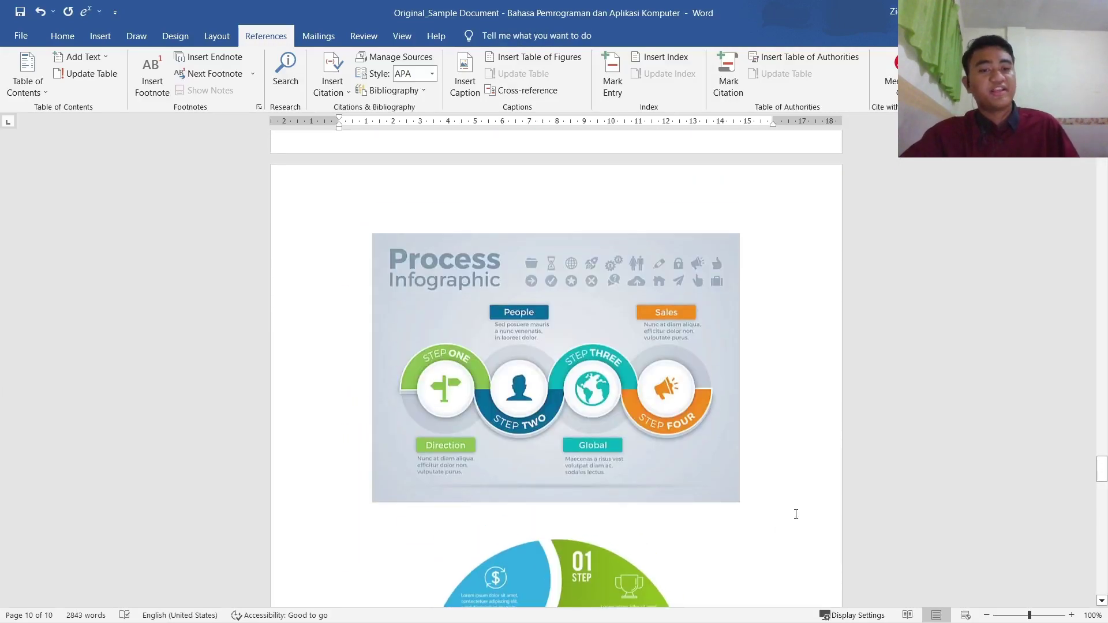
scroll(808, 370, "up", 15)
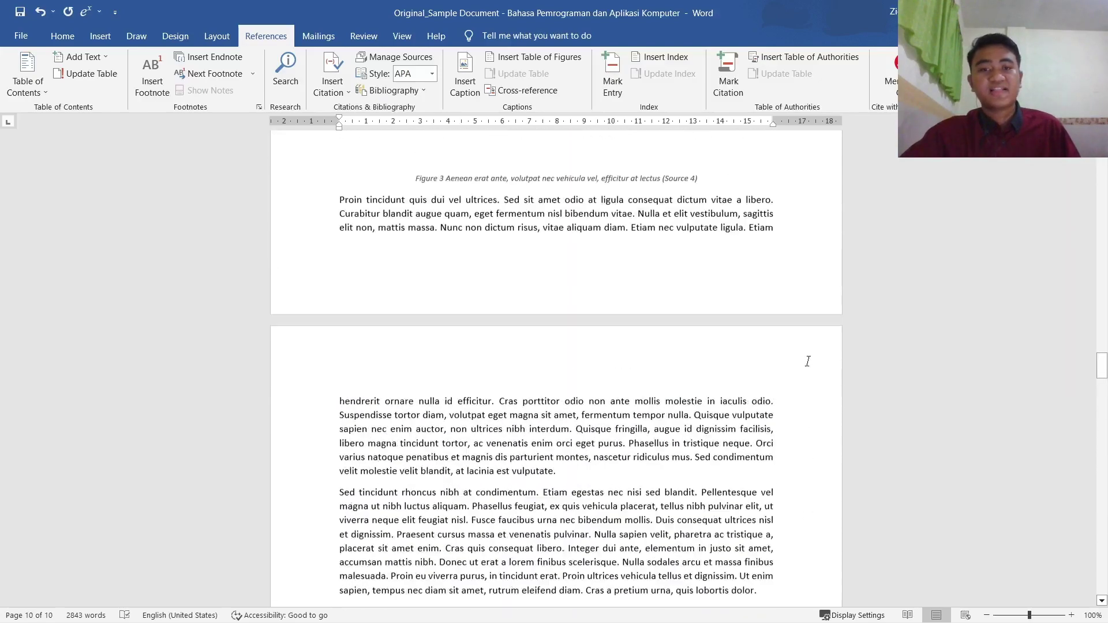
scroll(790, 332, "up", 12)
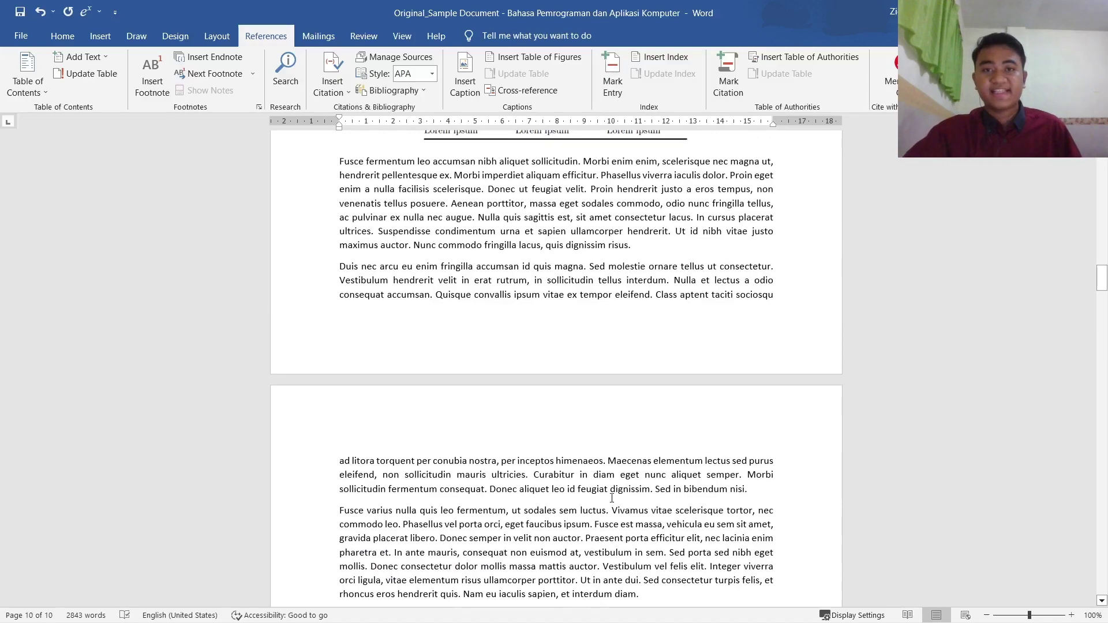
left_click_drag(1103, 284, 1102, 159)
scroll(986, 509, "down", 16)
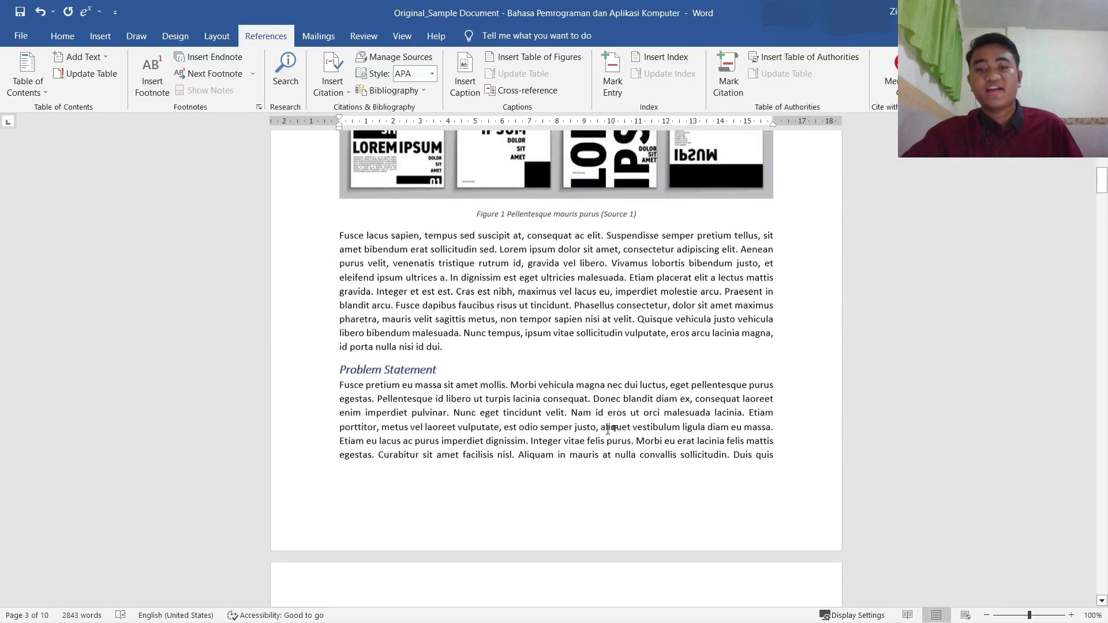
scroll(985, 509, "up", 2)
scroll(985, 509, "up", 6)
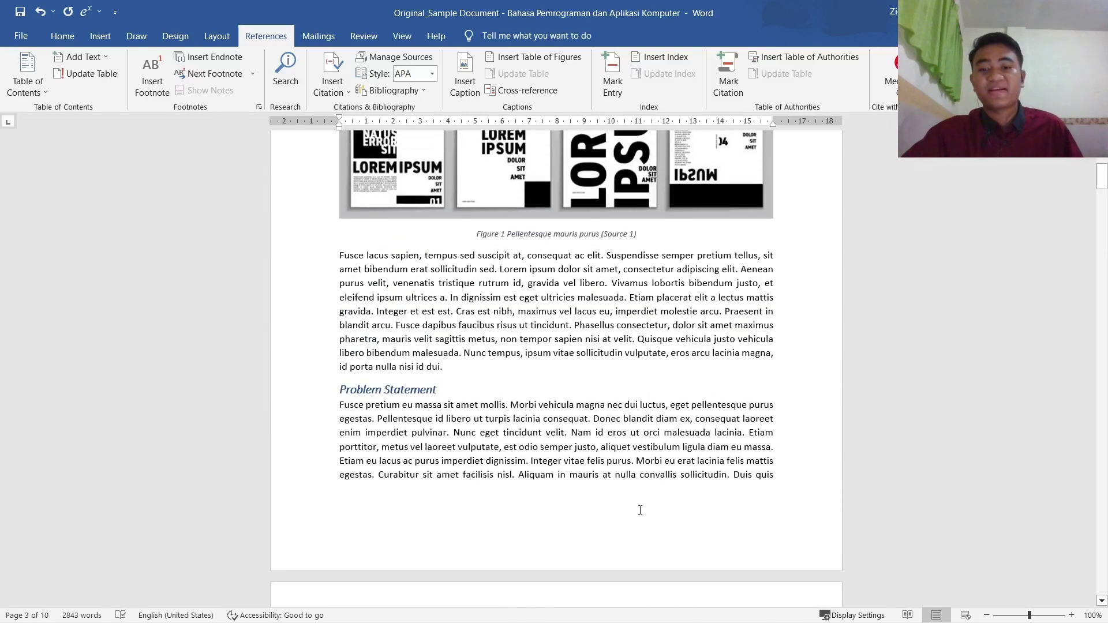
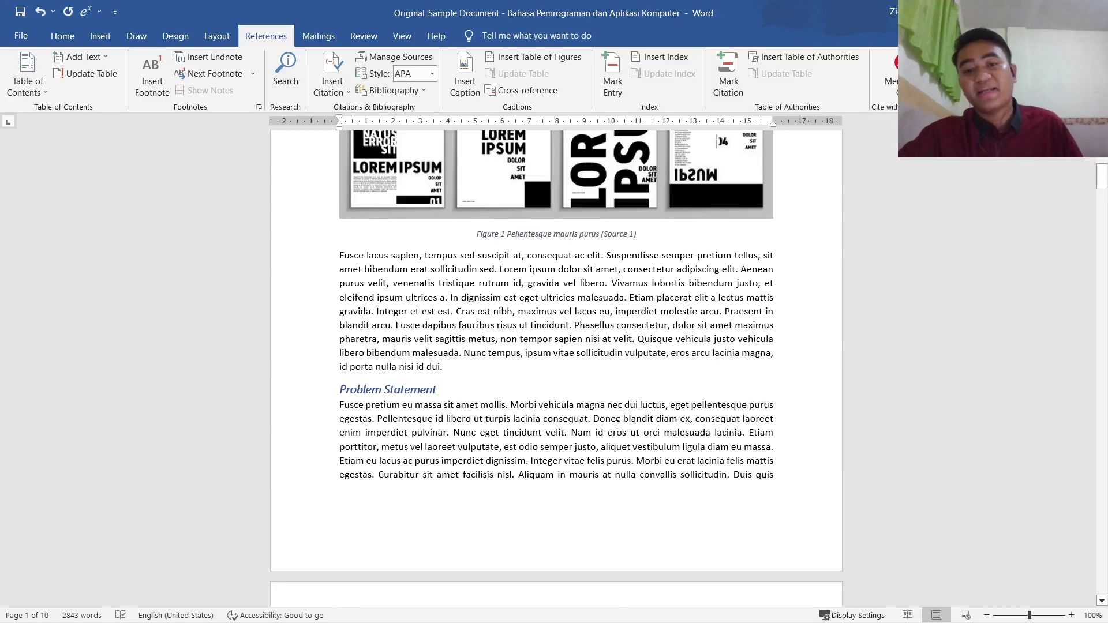
scroll(594, 405, "up", 4)
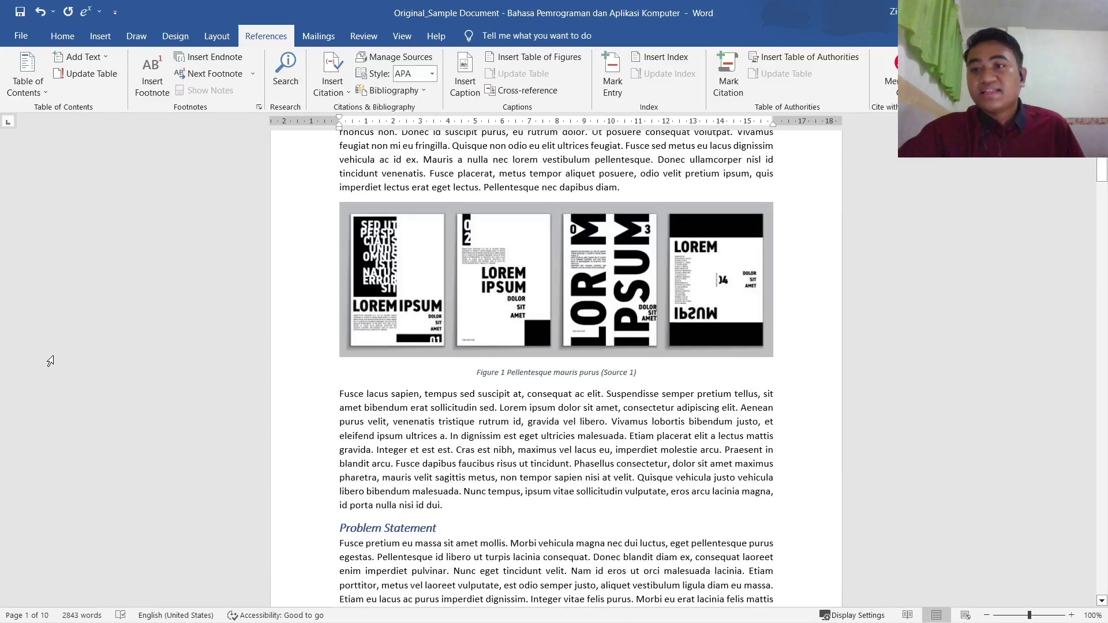
Examine the page number style in the modified document's footer, and return to the original document
left_click(100, 37)
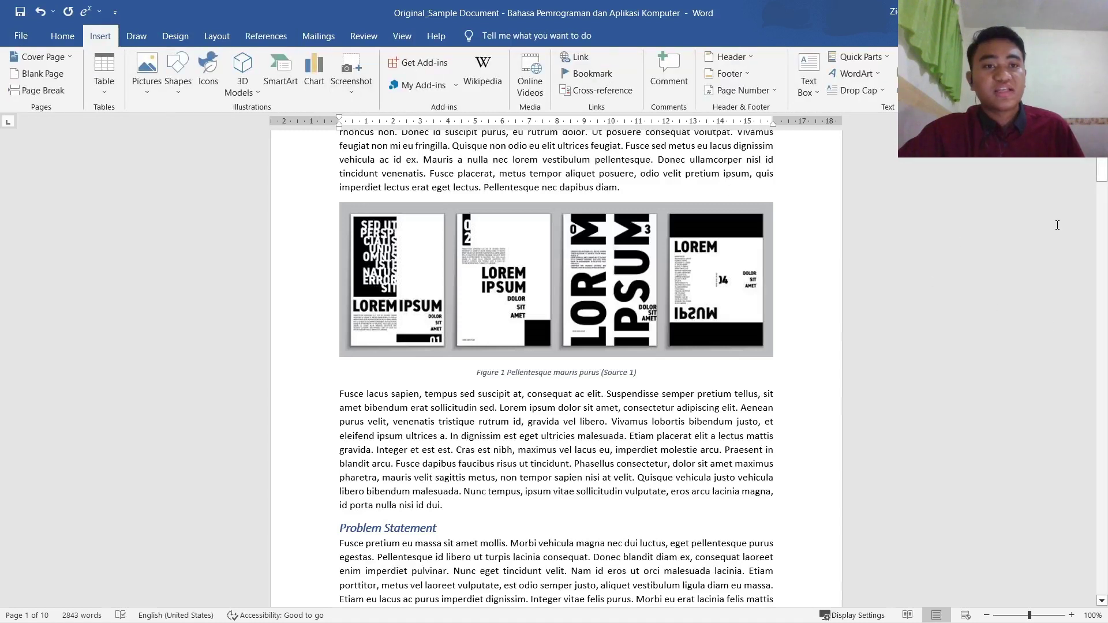
left_click(751, 94)
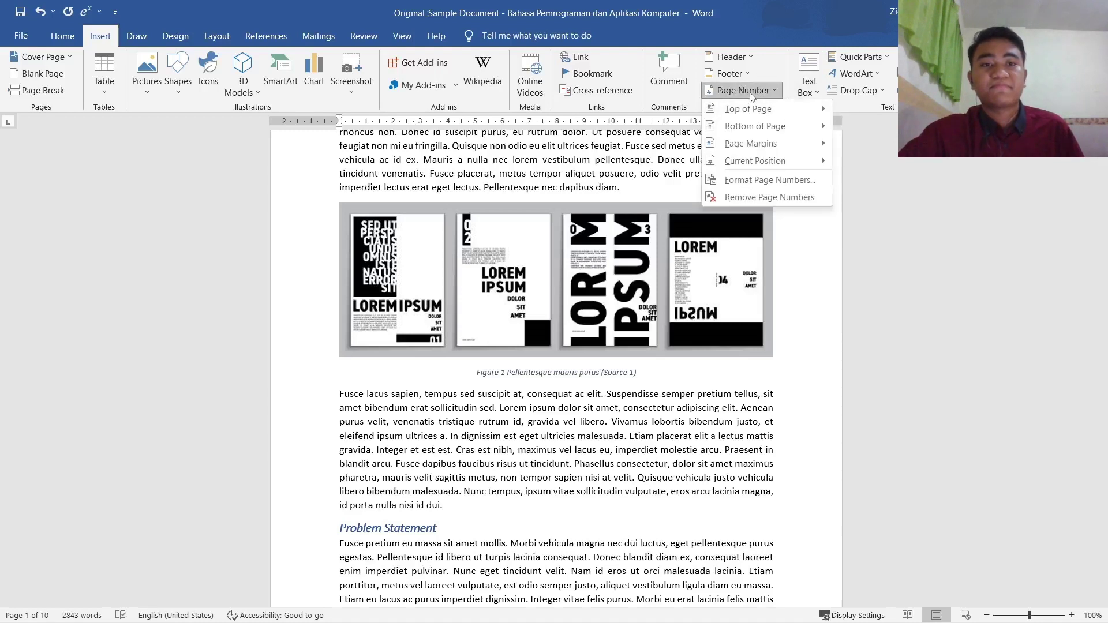
mouse_move(748, 127)
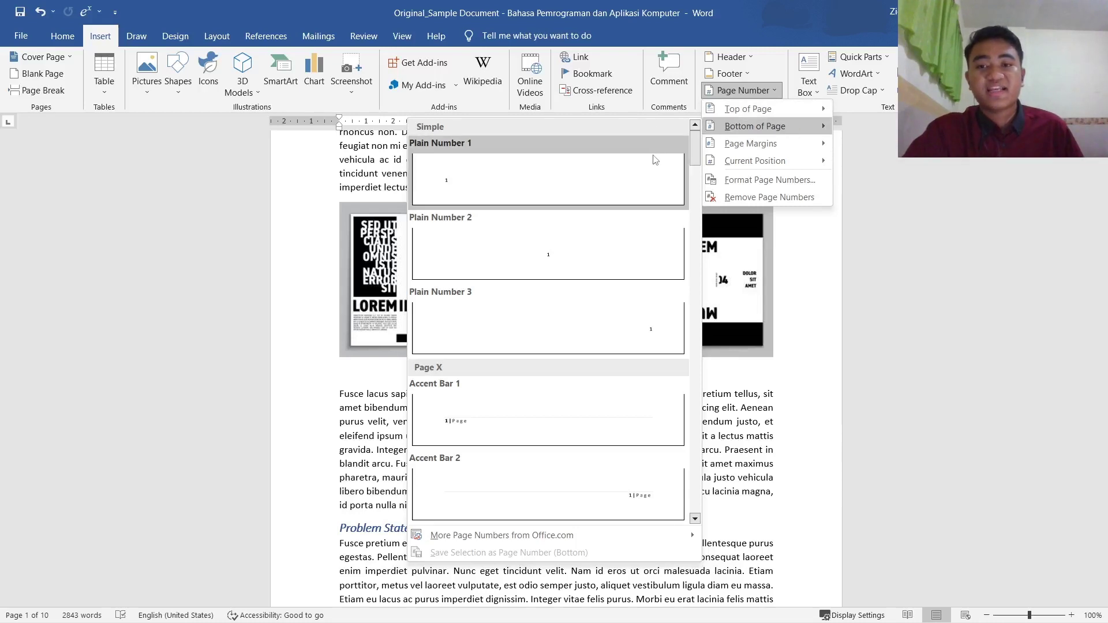
mouse_move(214, 615)
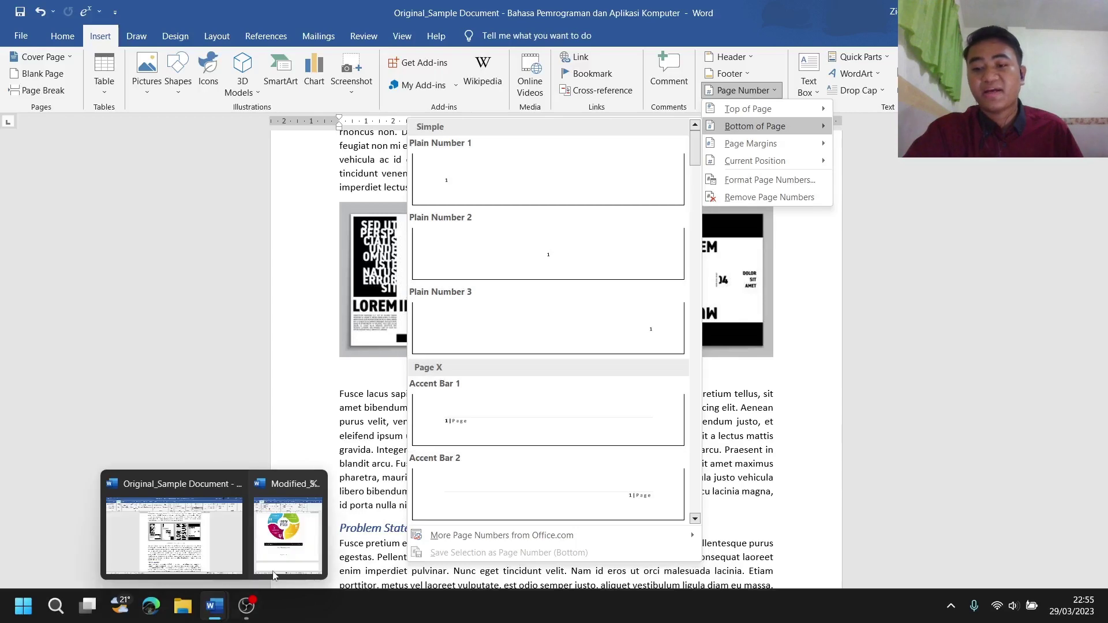
left_click(288, 560)
scroll(639, 452, "down", 5)
key("alt+Tab")
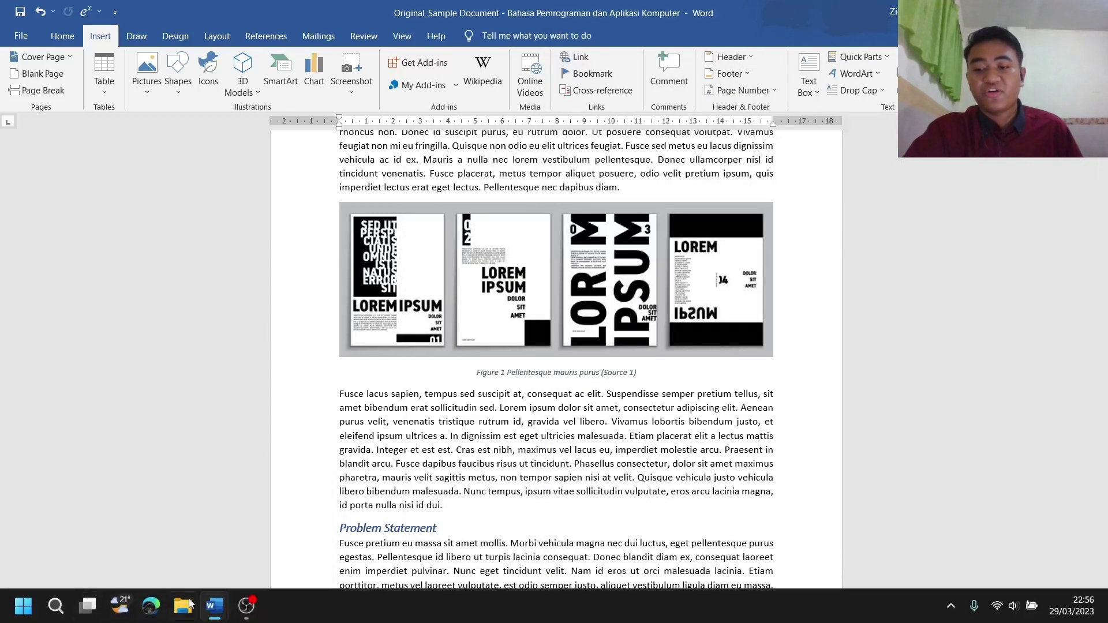
mouse_move(214, 607)
left_click(287, 536)
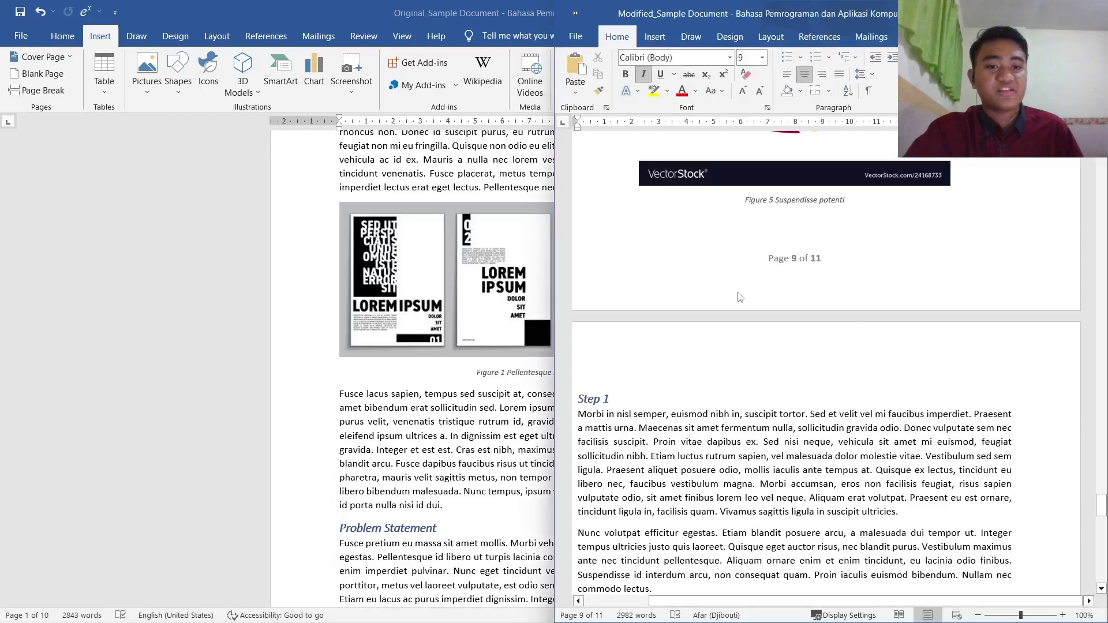
key("alt+Tab")
left_click(815, 71)
left_click(818, 73)
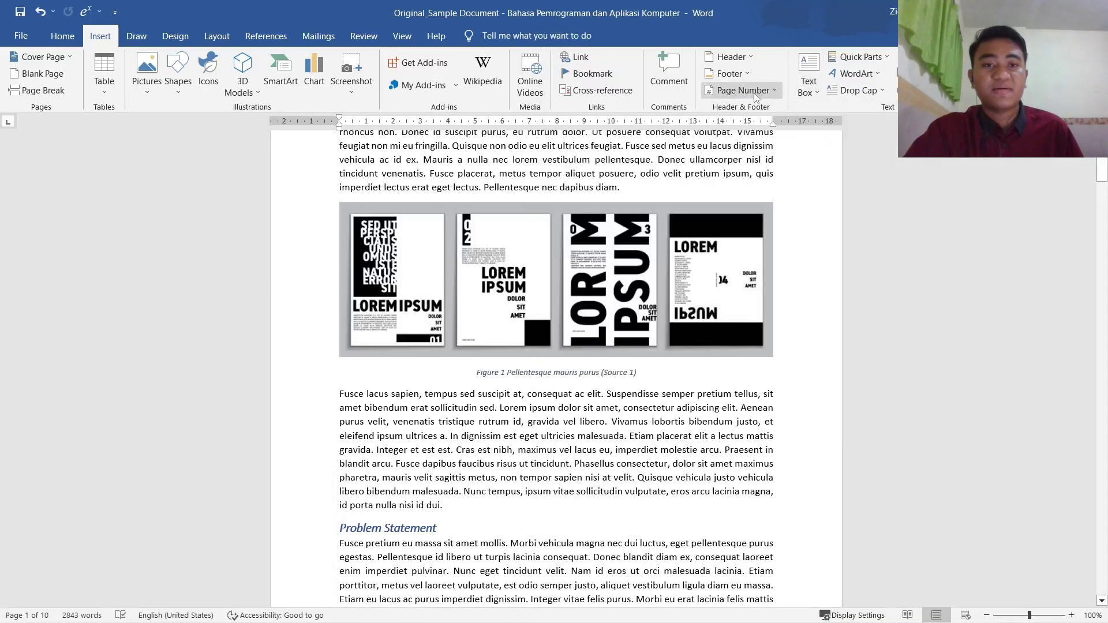
Insert page numbers at the bottom of the pages in the Bold Numbers 2 format
left_click(755, 93)
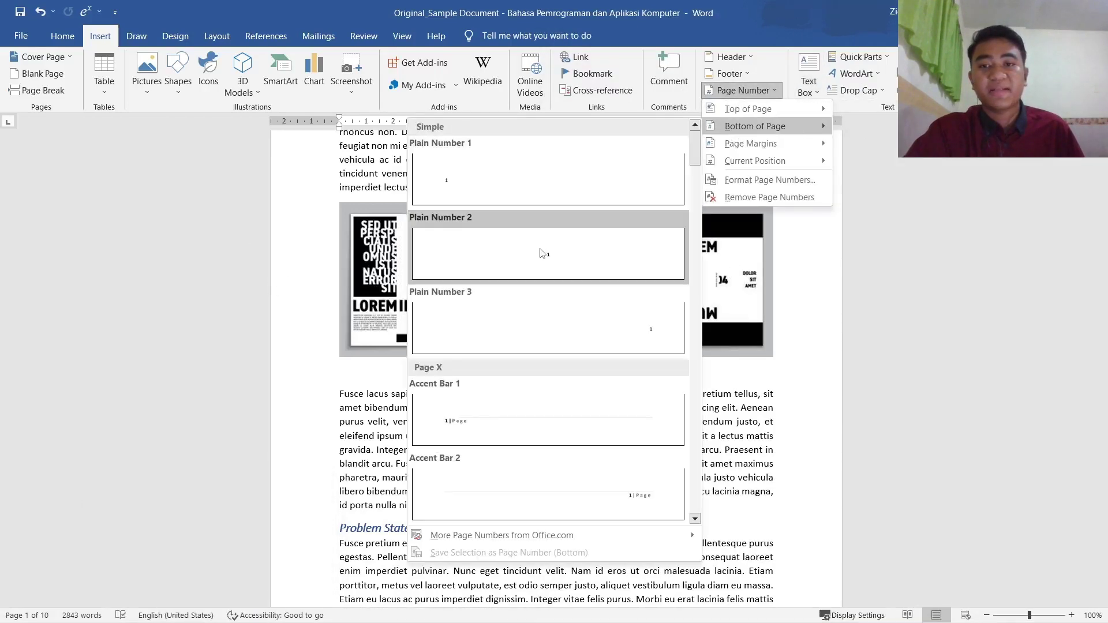
scroll(565, 243, "down", 5)
scroll(597, 233, "up", 5)
left_click_drag(695, 158, 688, 219)
scroll(695, 162, "down", 2)
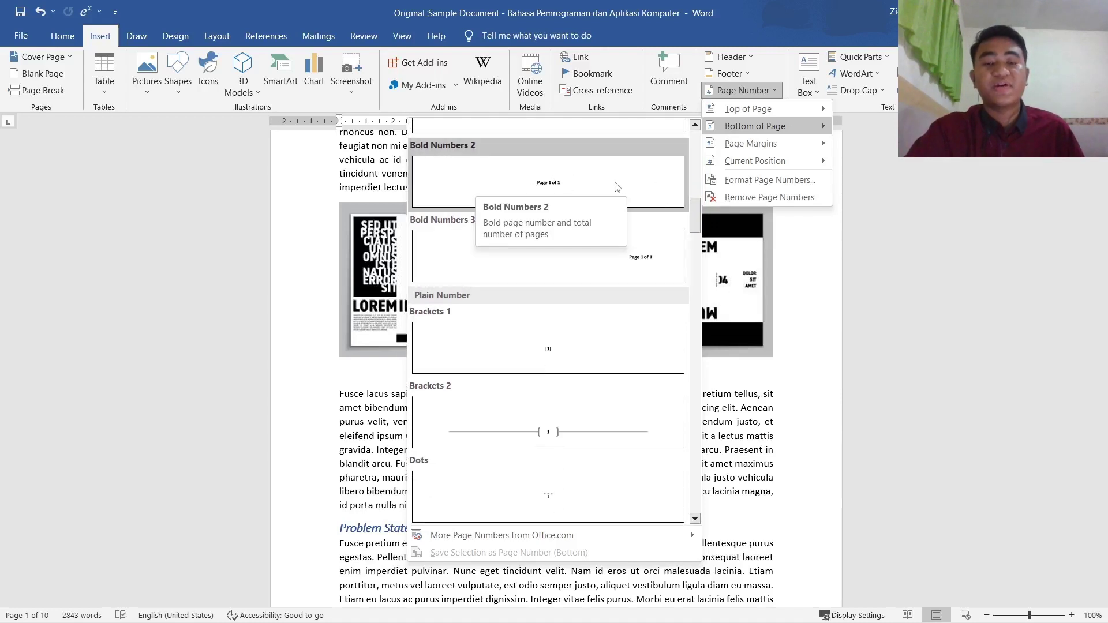
left_click(565, 184)
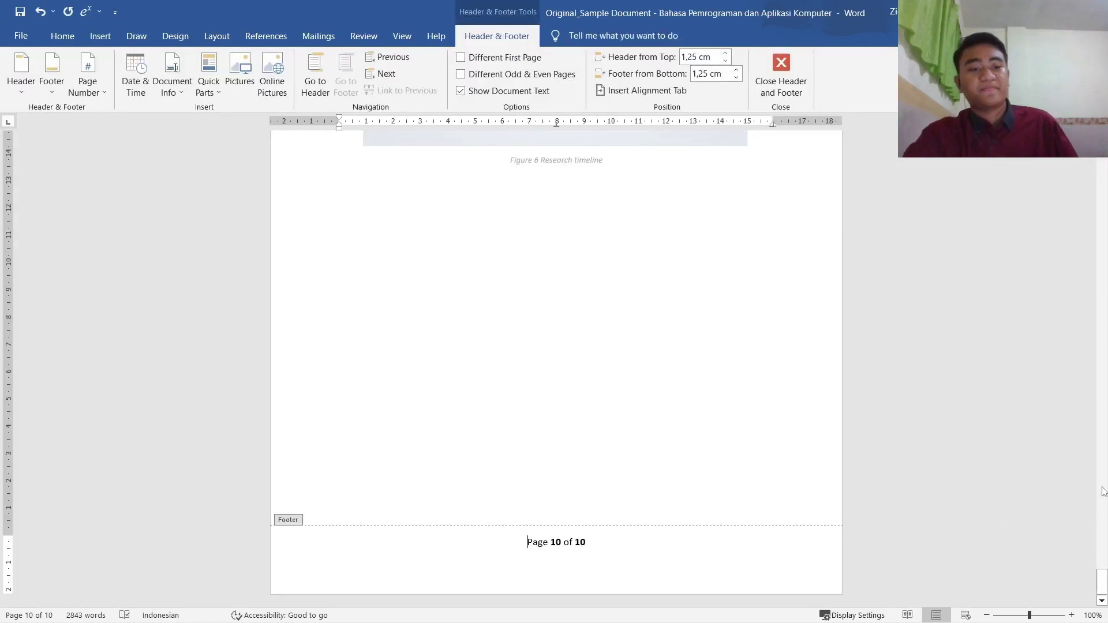
Try to replace the word "Page" in the first page's footer
left_click_drag(1103, 580, 1092, 190)
left_click(571, 286)
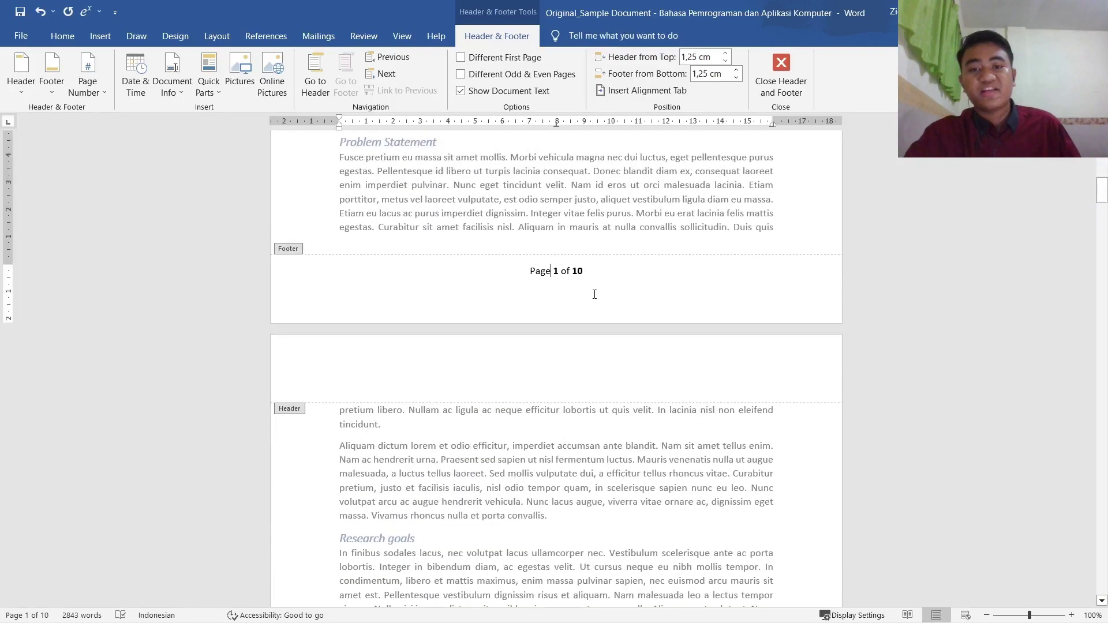
double_click(545, 272)
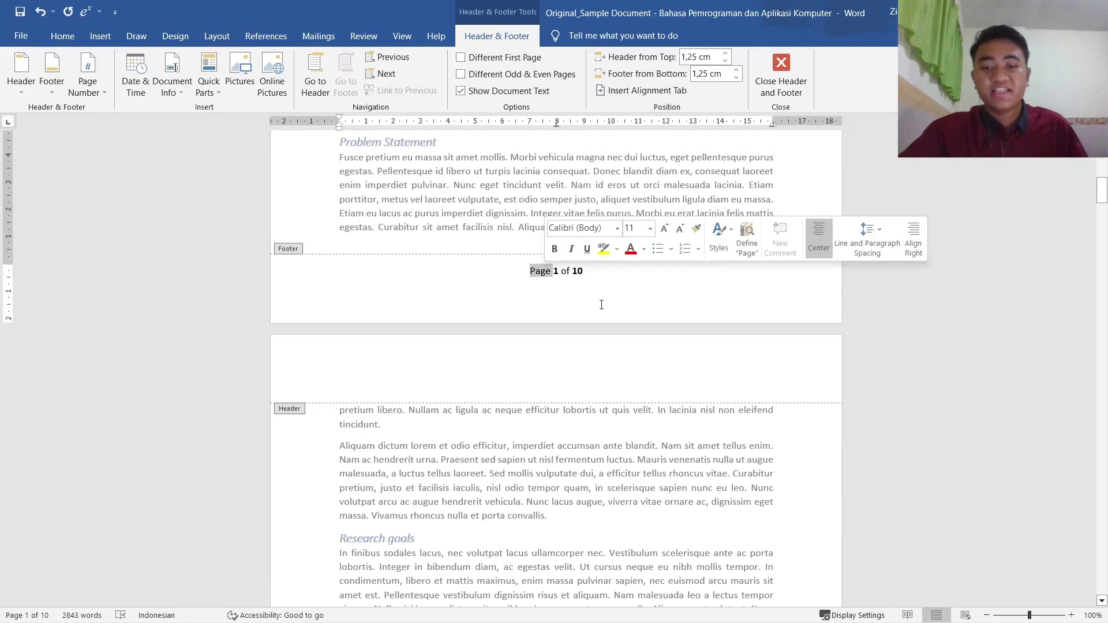
type("He")
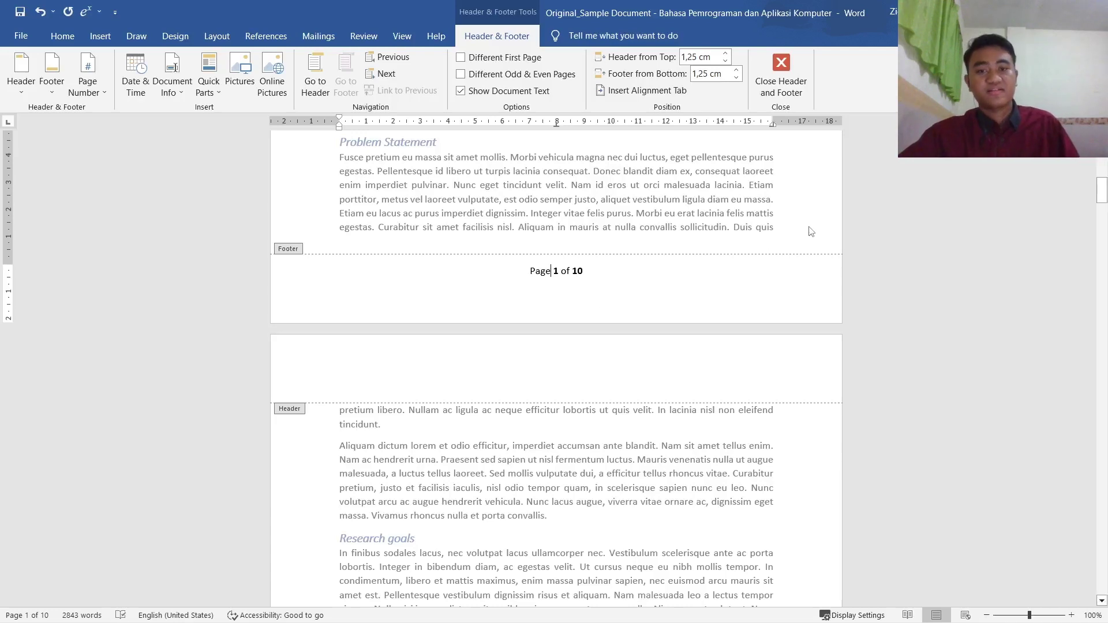
Leave footer editing and return to the body text near the Problem Statement heading
scroll(811, 231, "down", 2)
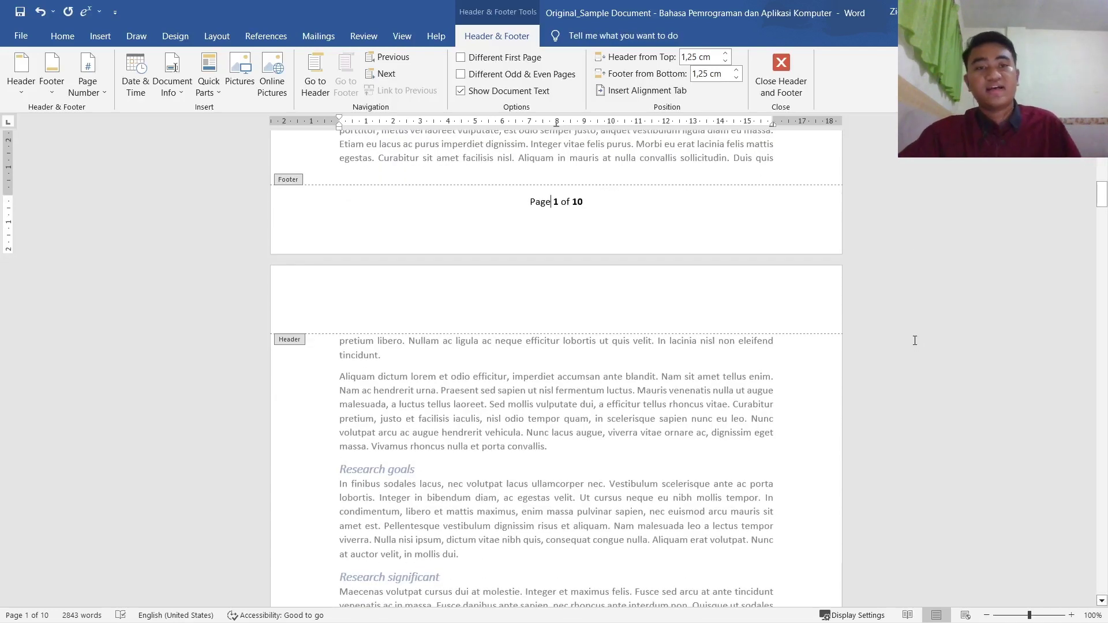
scroll(915, 340, "up", 5)
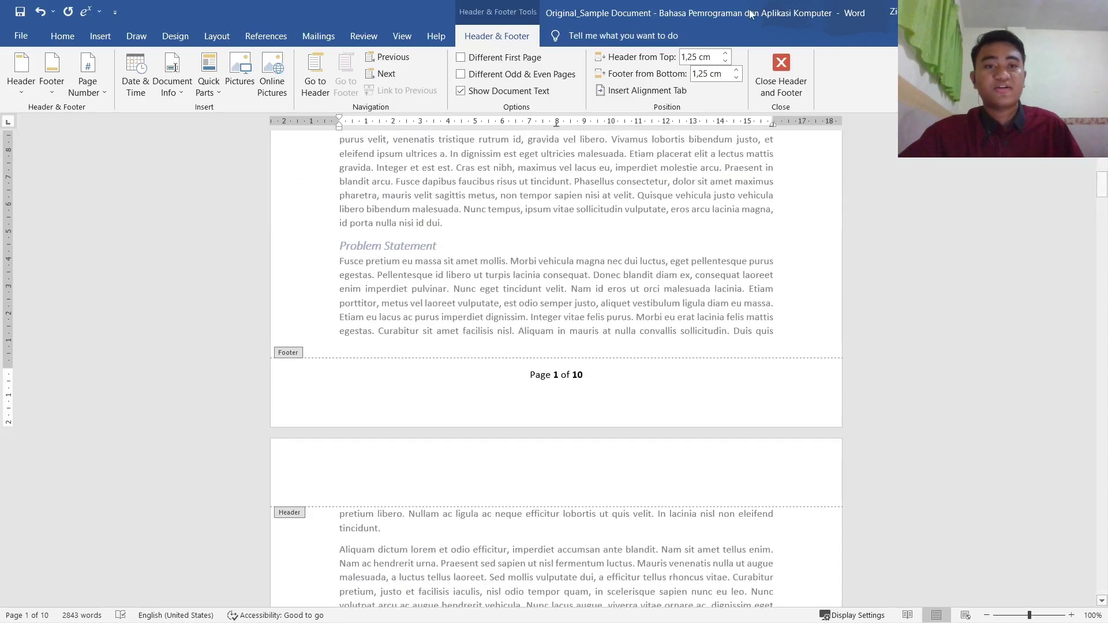
double_click(832, 253)
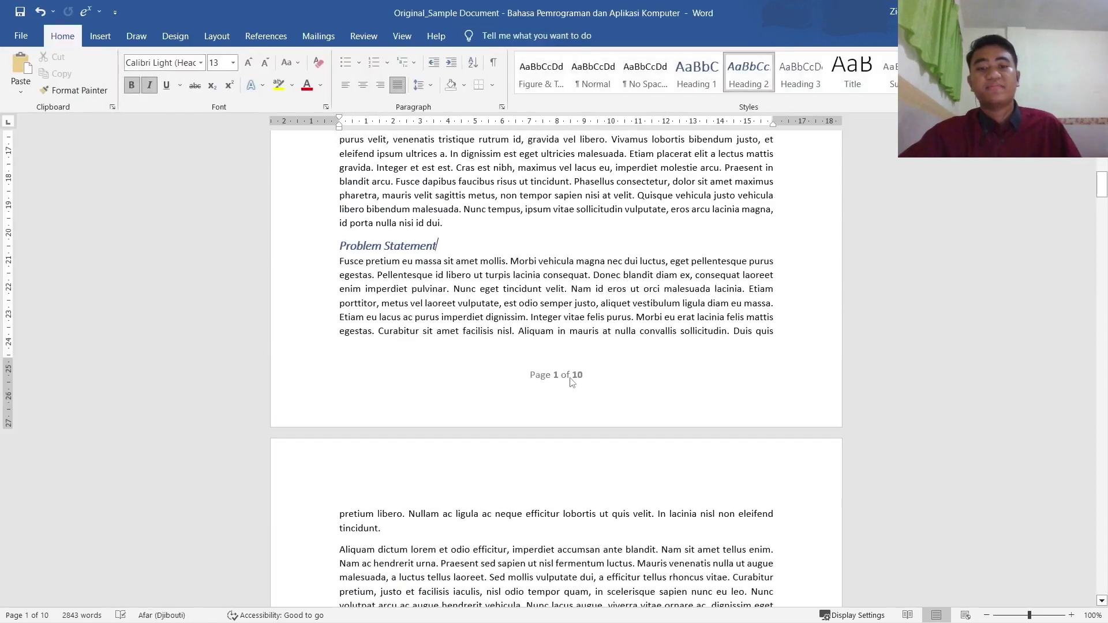
Place the cursor directly before the Introduction heading on the first page
scroll(571, 382, "up", 6)
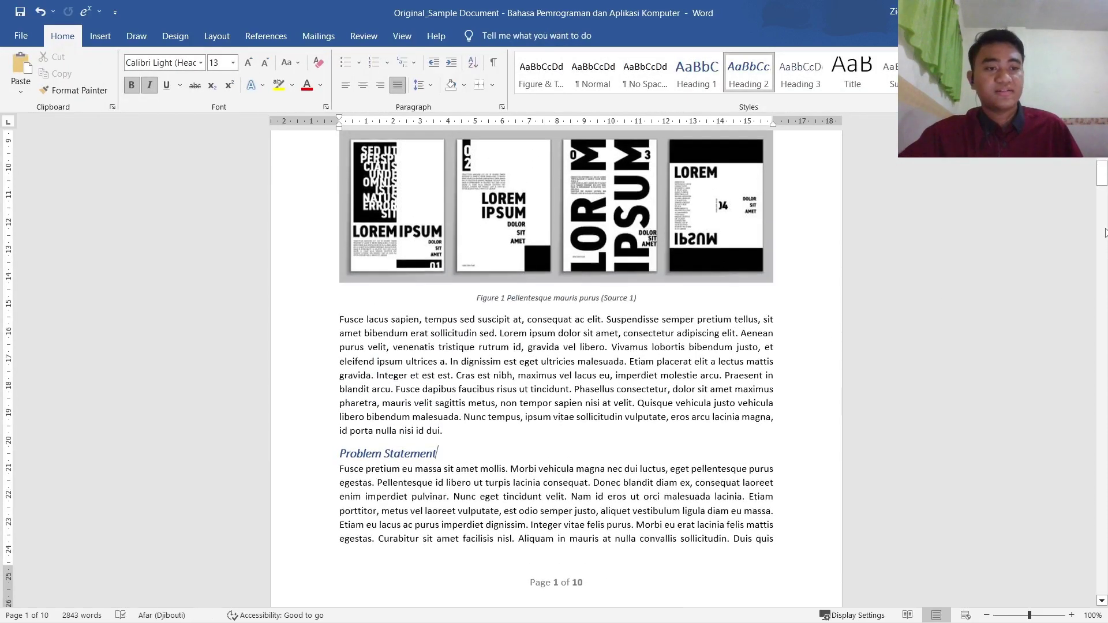
mouse_move(1102, 179)
left_mouse_down()
mouse_move(1103, 592)
mouse_move(1102, 164)
left_mouse_up()
left_click(351, 233)
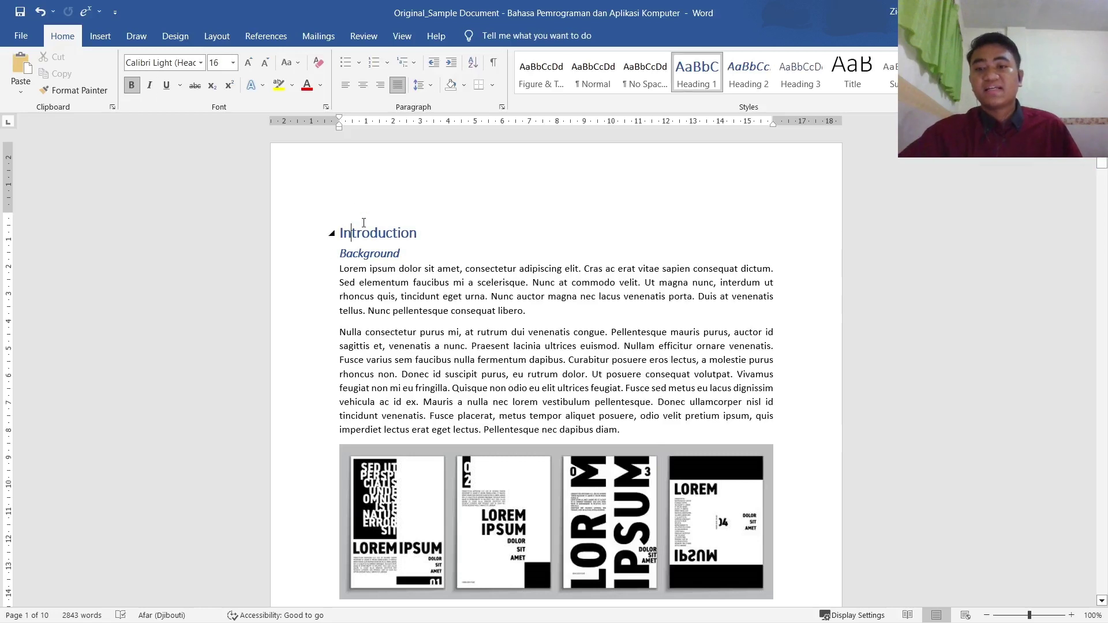
left_click(311, 238)
key("Left")
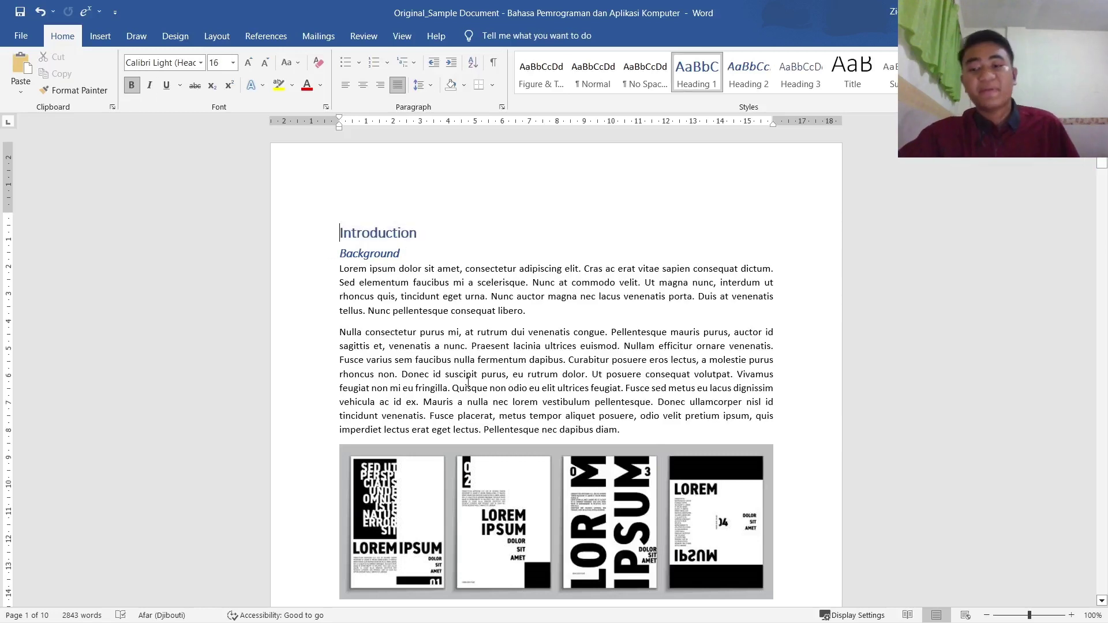
Examine the table of contents, list of figures and list of tables in the modified document, and return to the original document
mouse_move(183, 620)
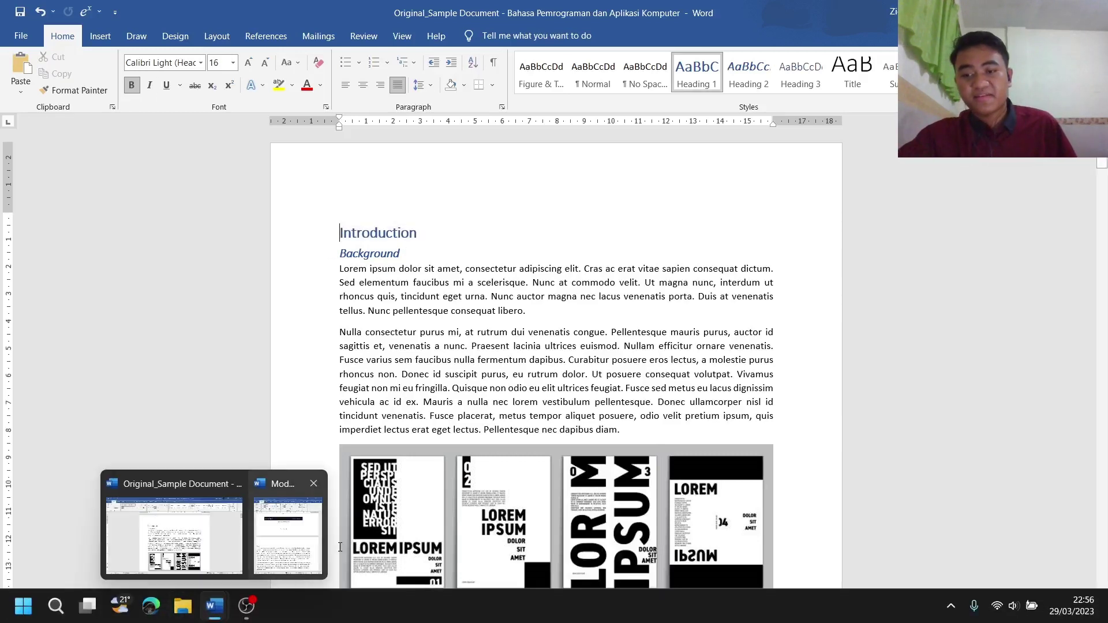
left_click(288, 583)
left_click_drag(1100, 505, 1101, 171)
left_click(638, 324)
scroll(864, 345, "down", 3)
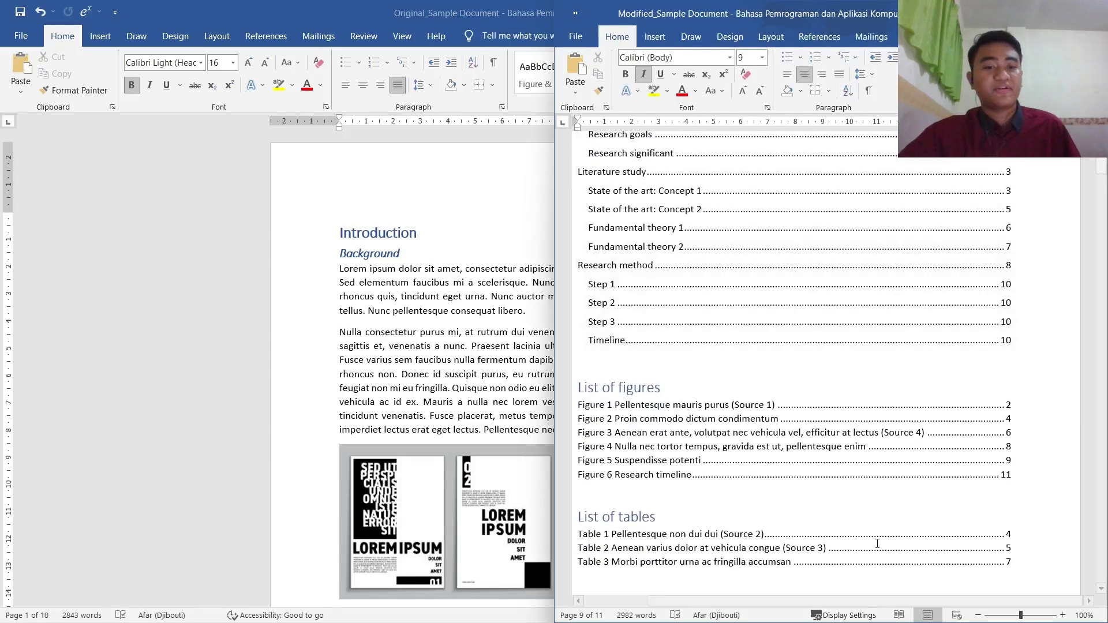
scroll(863, 344, "down", 4)
scroll(768, 331, "up", 5)
left_click(437, 232)
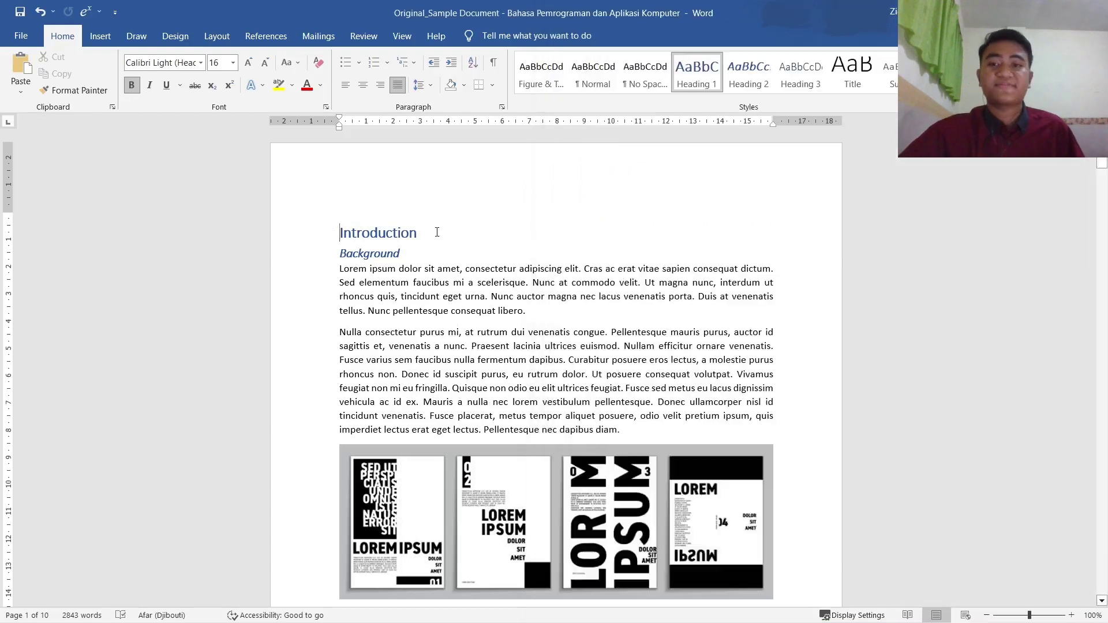
Insert a blank page before the Introduction heading and place the cursor on it
left_click(100, 36)
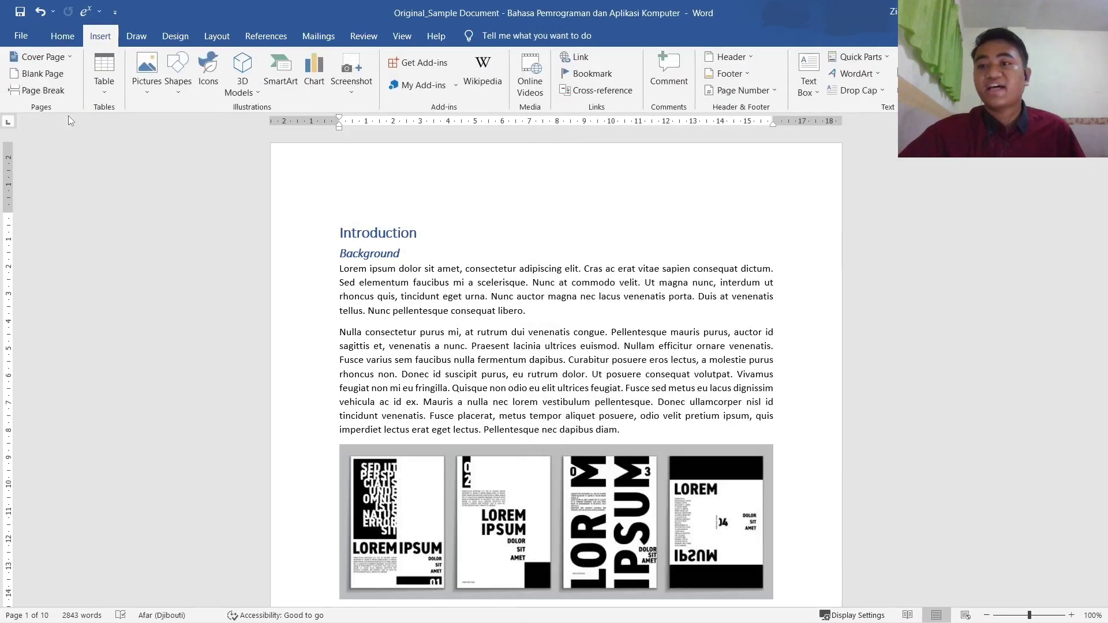
left_click(41, 74)
scroll(378, 321, "up", 3)
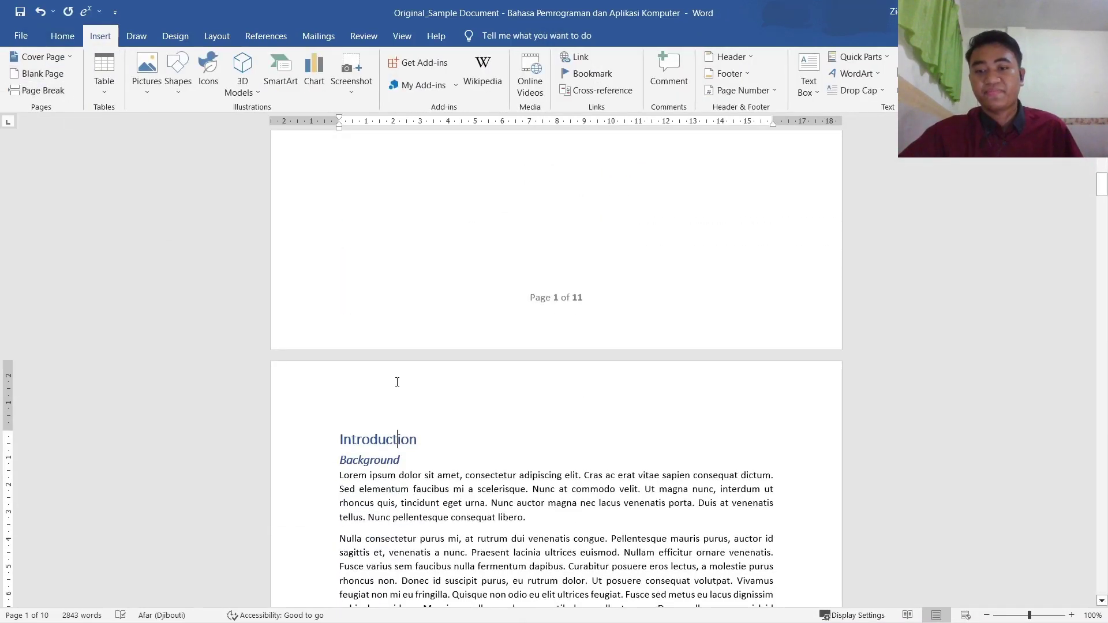
scroll(430, 382, "up", 5)
left_click(441, 310)
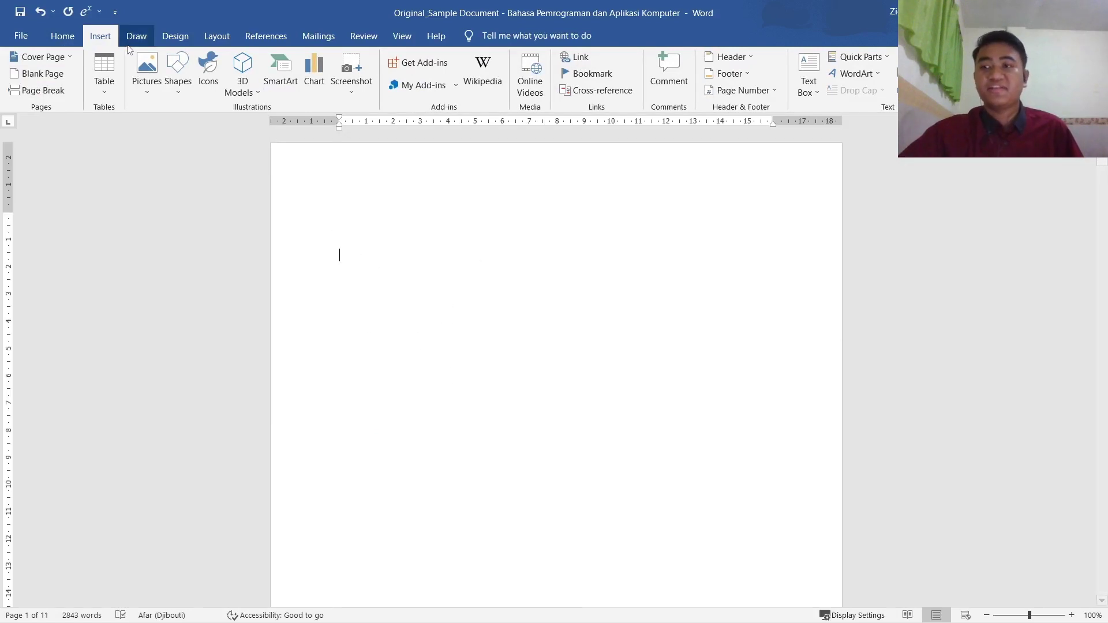
Apply the Normal style to the empty first paragraph of the new blank page and place the cursor there
left_click(62, 36)
left_click(344, 247)
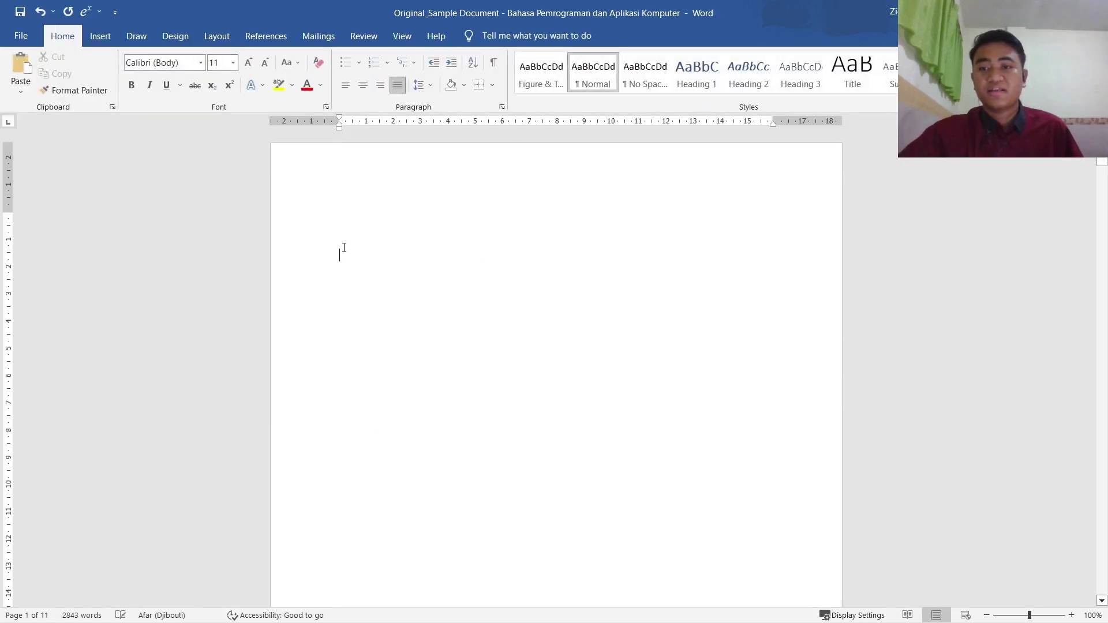
left_click(333, 238)
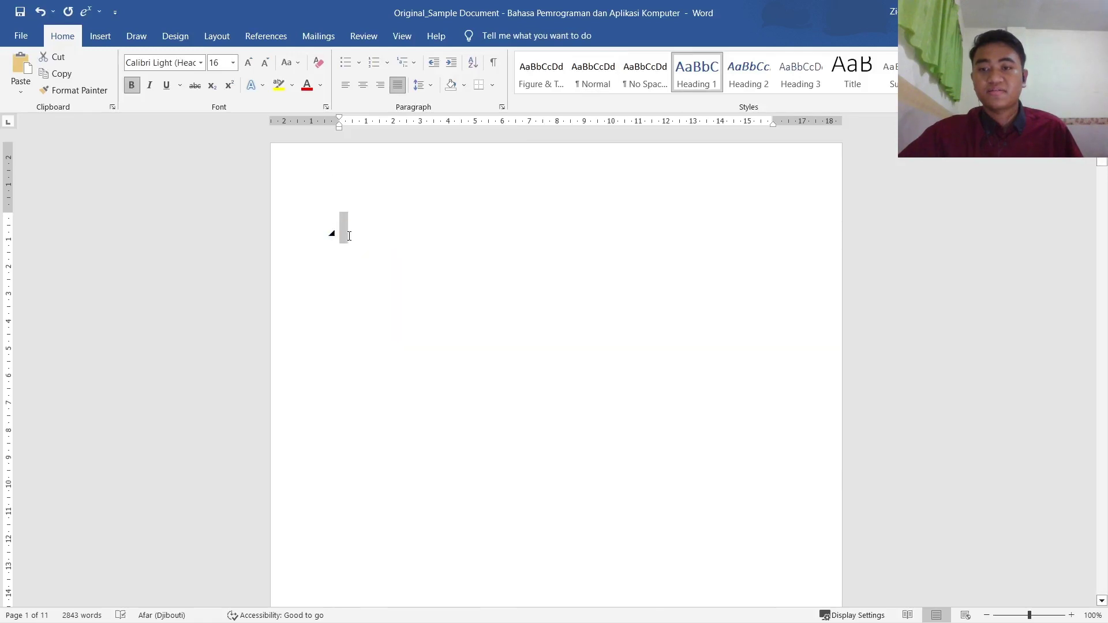
left_click(349, 235)
left_click(593, 75)
double_click(467, 242)
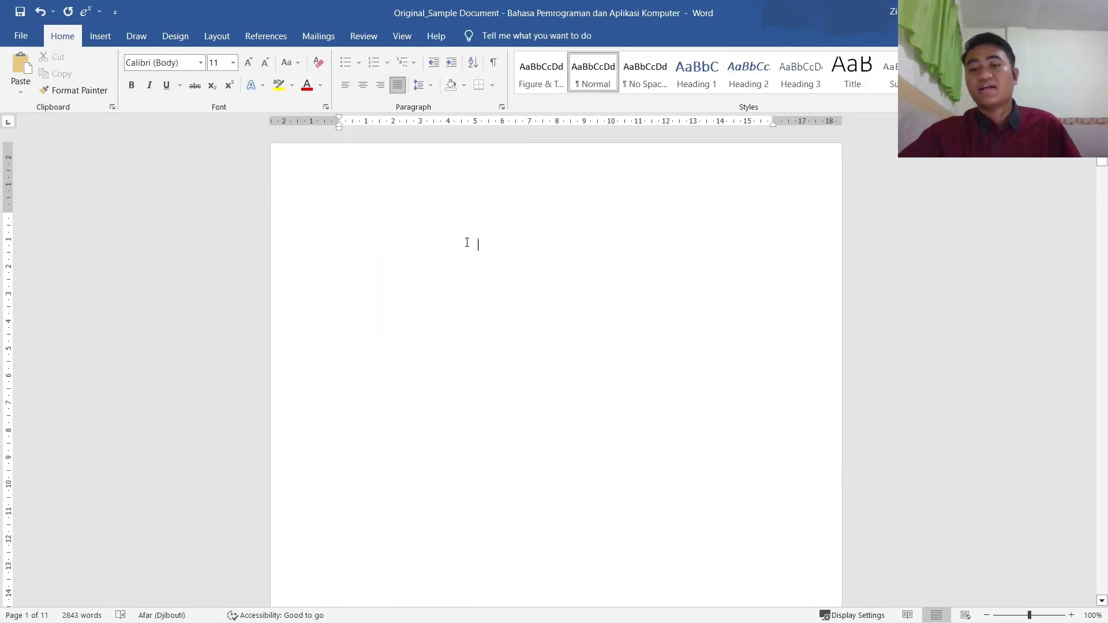
left_click(283, 174)
left_click(355, 199)
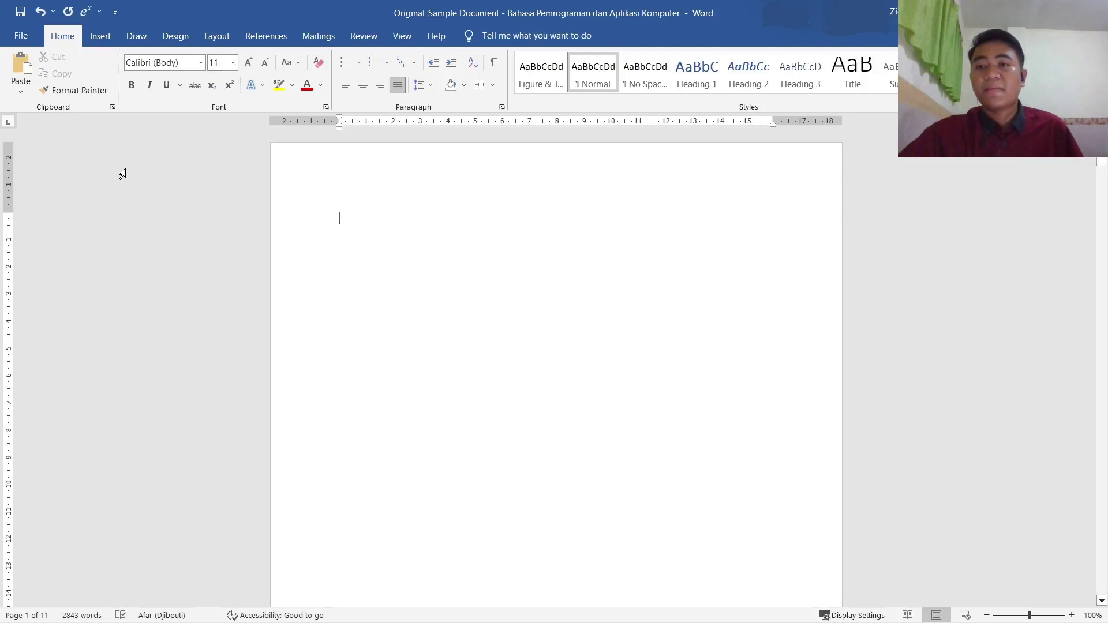
Examine the contents and lists on the modified document's front page, and return to the original document
left_click(100, 36)
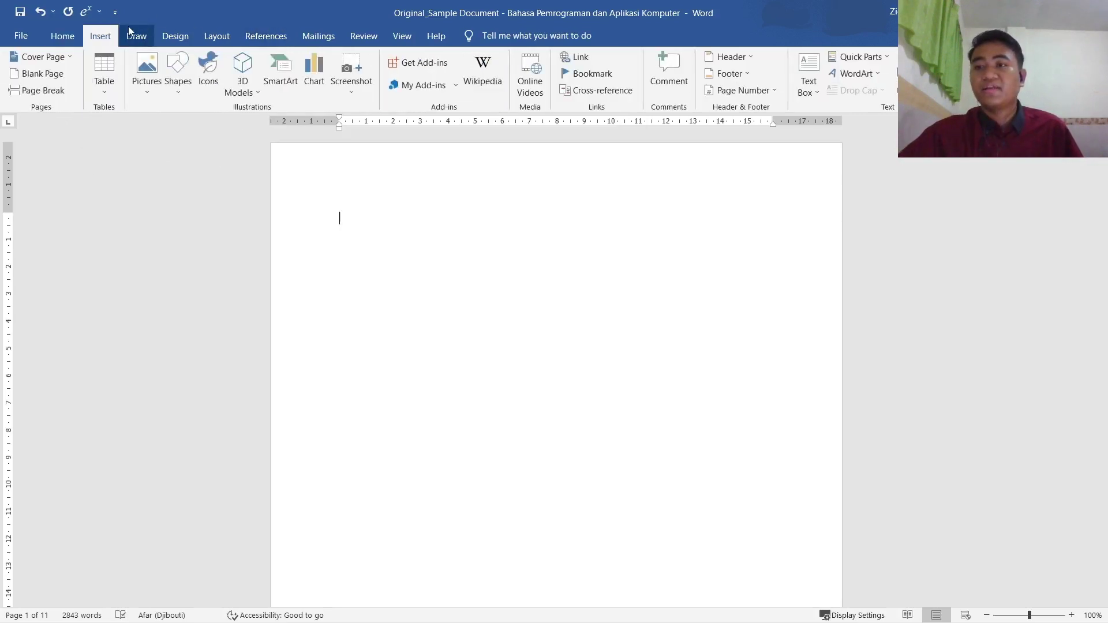
left_click(265, 36)
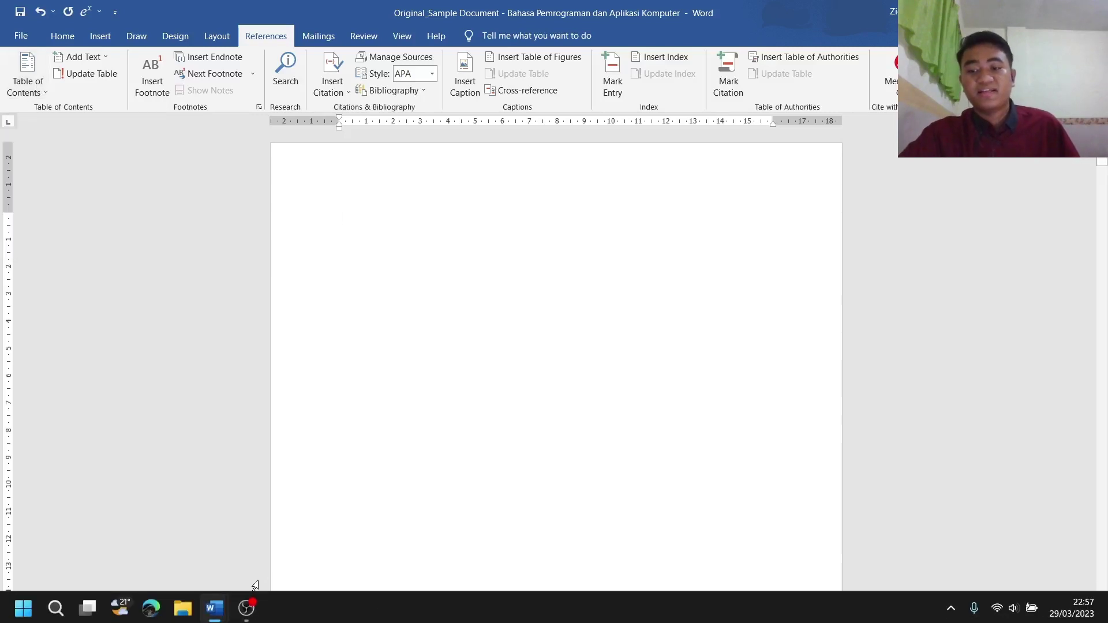
mouse_move(213, 613)
left_click(297, 577)
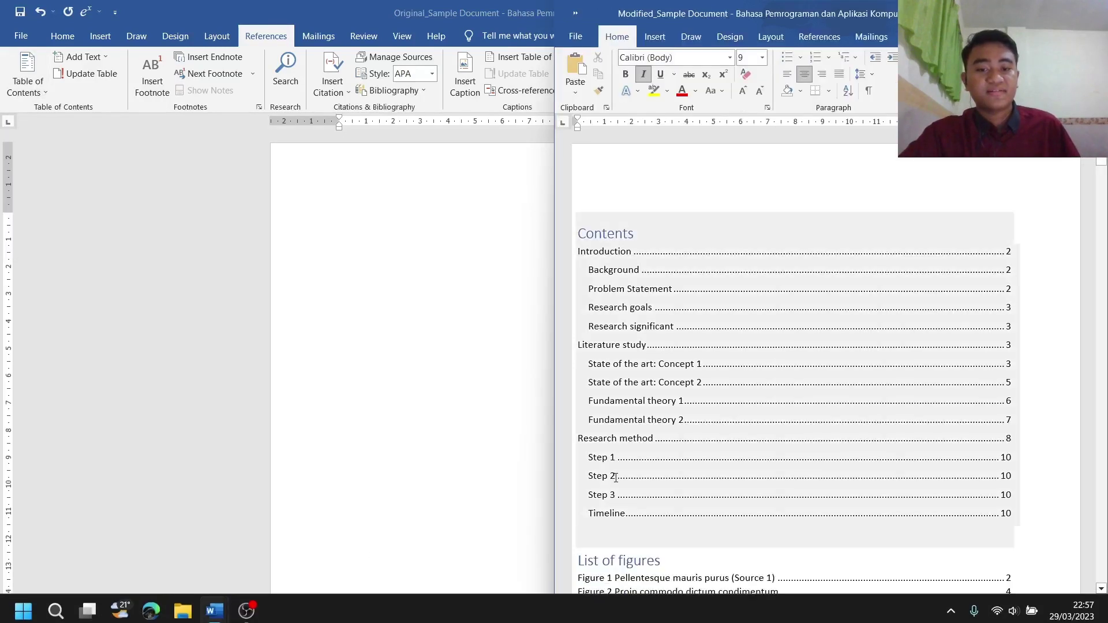
scroll(619, 585, "down", 3)
scroll(618, 585, "down", 3)
left_click(200, 345)
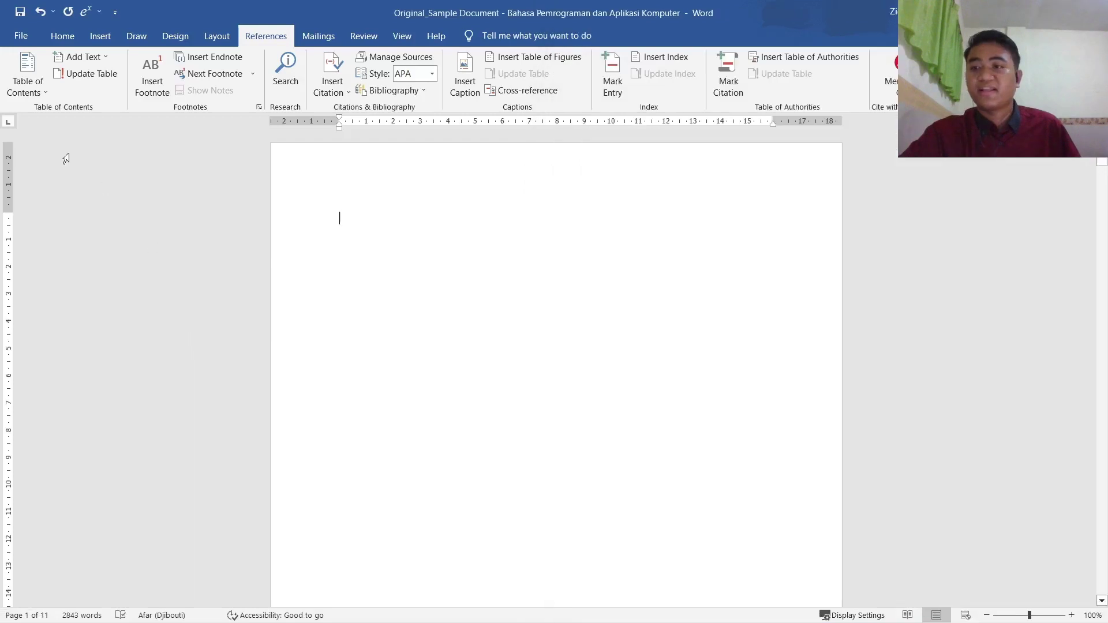
Insert an Automatic Table 1 table of contents on the blank first page
left_click(20, 72)
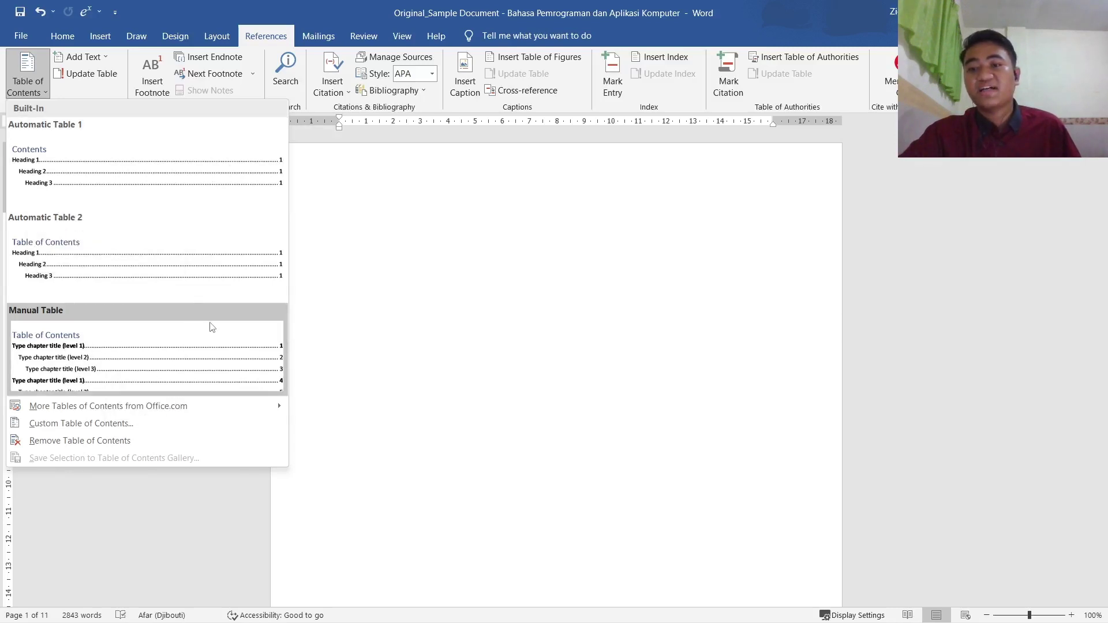
left_click(223, 168)
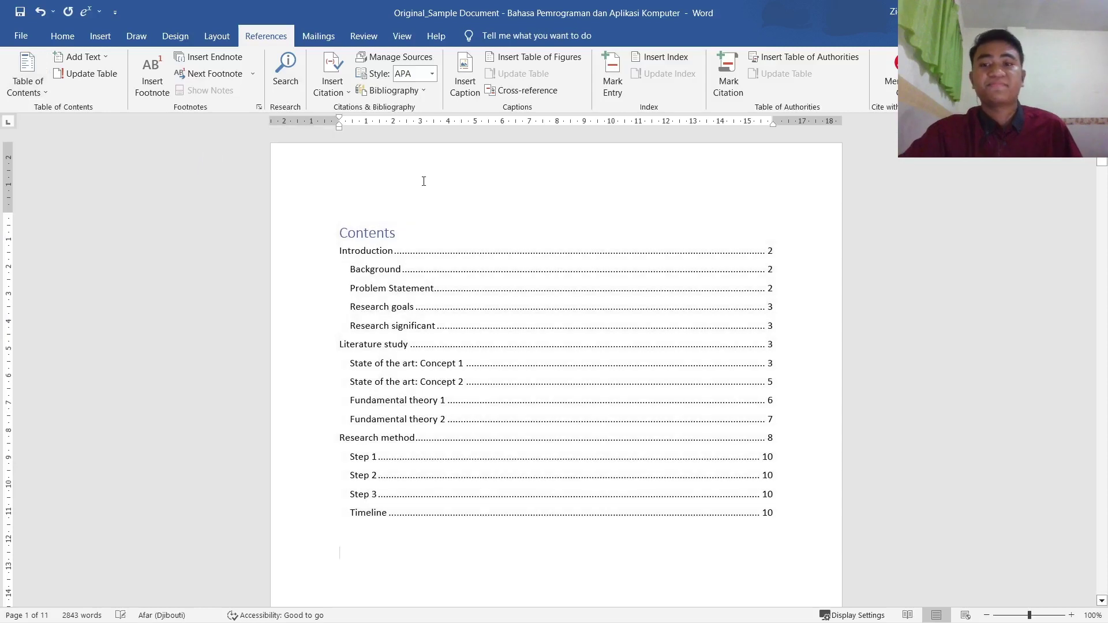
scroll(569, 297, "down", 1)
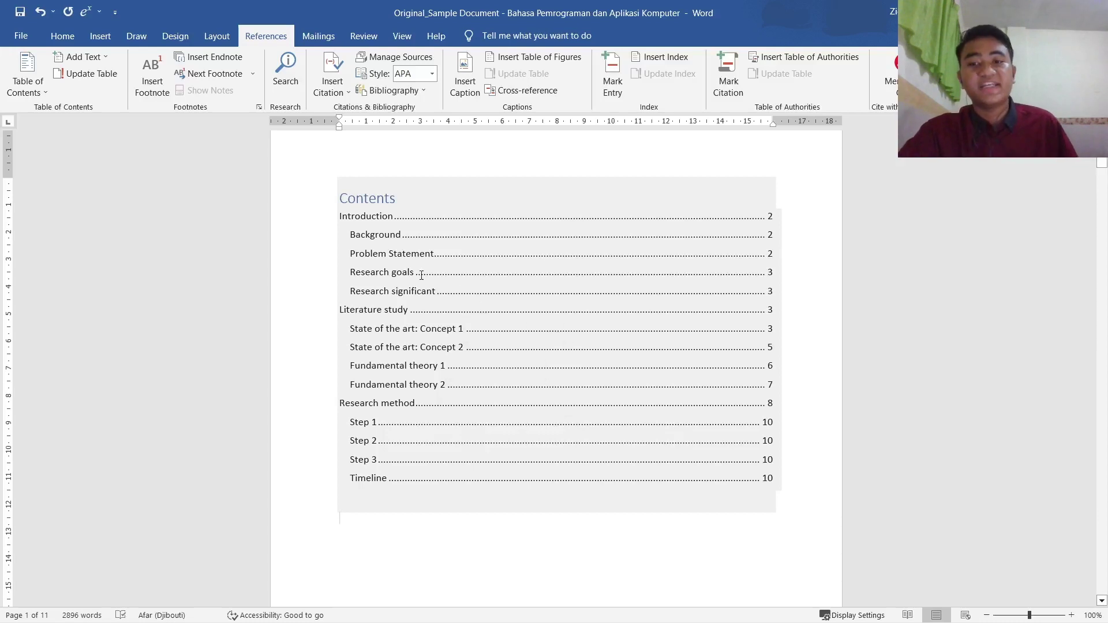
Test a contents entry by following its link into the document, and return to the first page
left_click(420, 254)
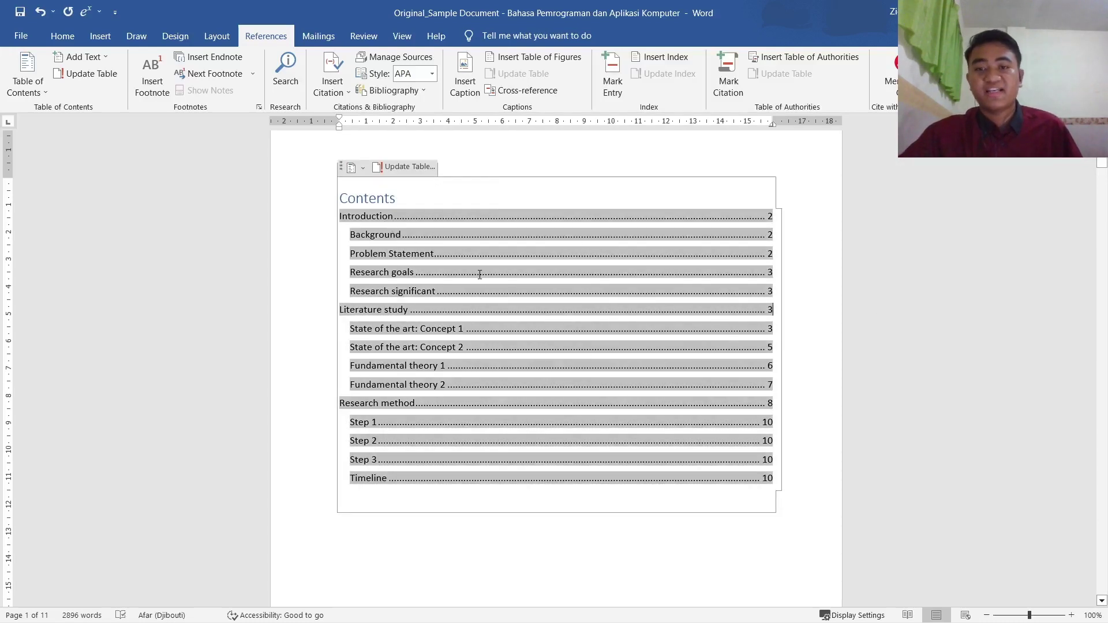
triple_click(427, 347)
left_click(465, 358)
left_click(465, 355, "ctrl")
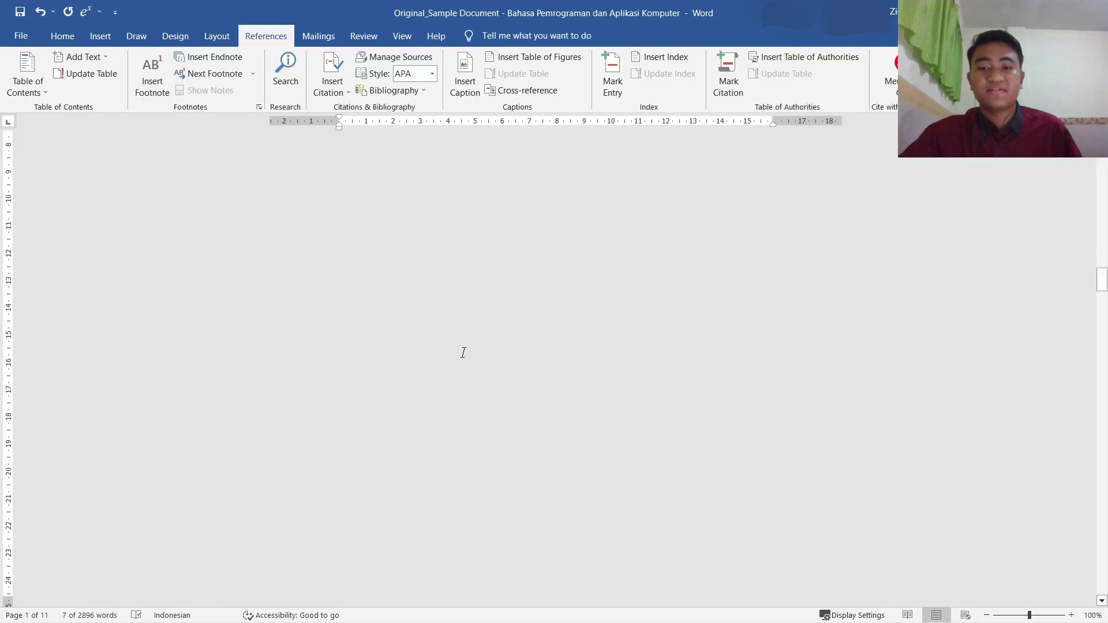
left_click_drag(1105, 344, 1103, 157)
Start a table of figures under the contents, try the dashed and underline tab leaders, and choose the dotted one
left_click(784, 469)
left_click(788, 569)
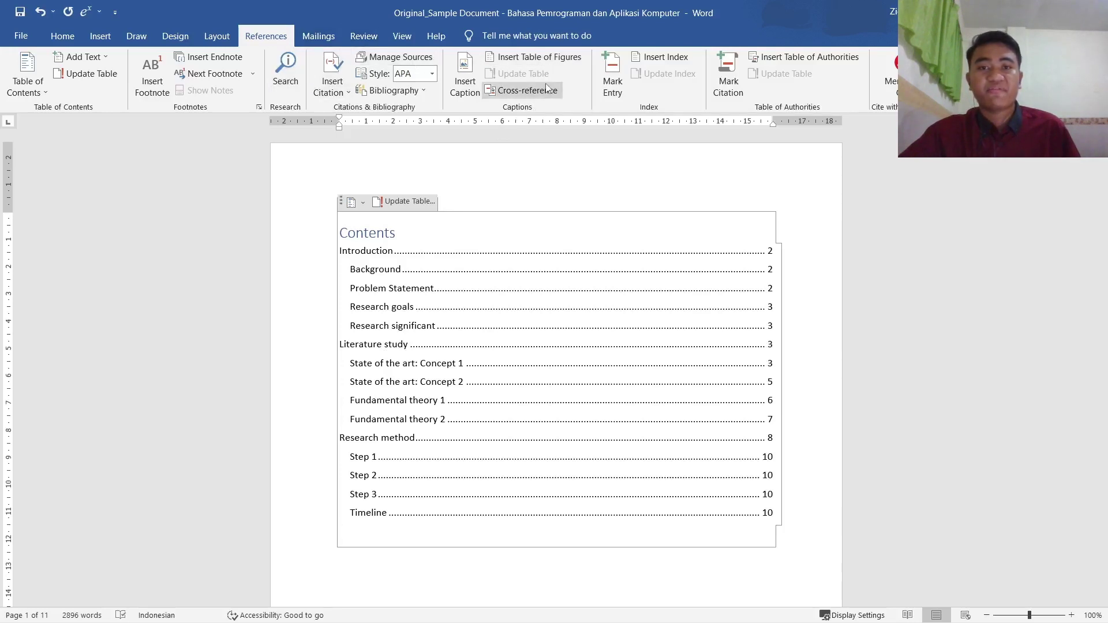
left_click(545, 58)
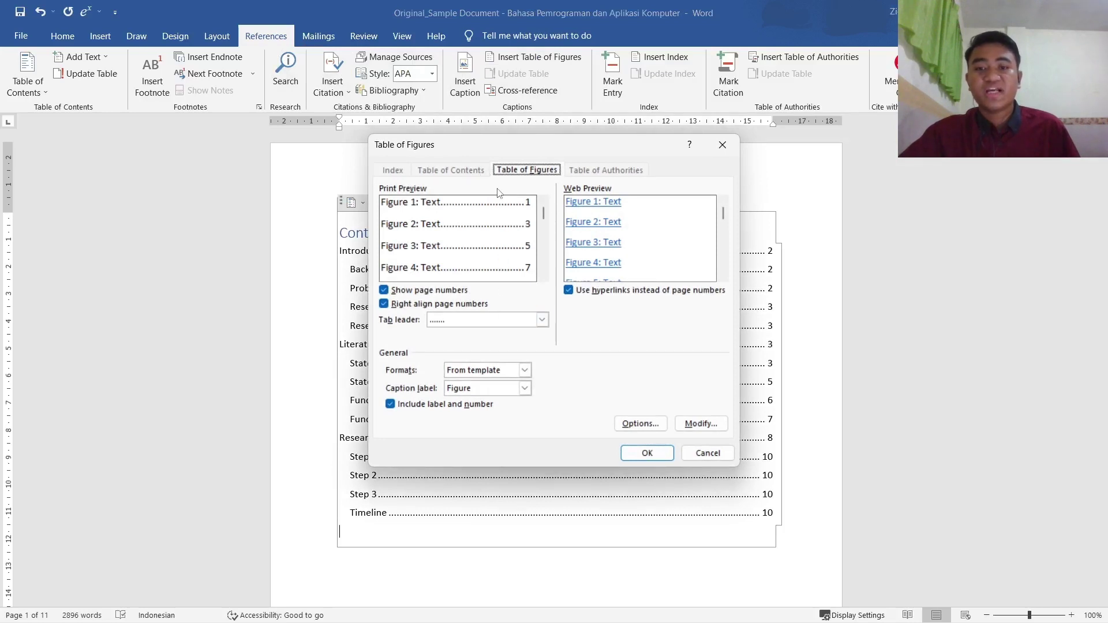
left_click(511, 321)
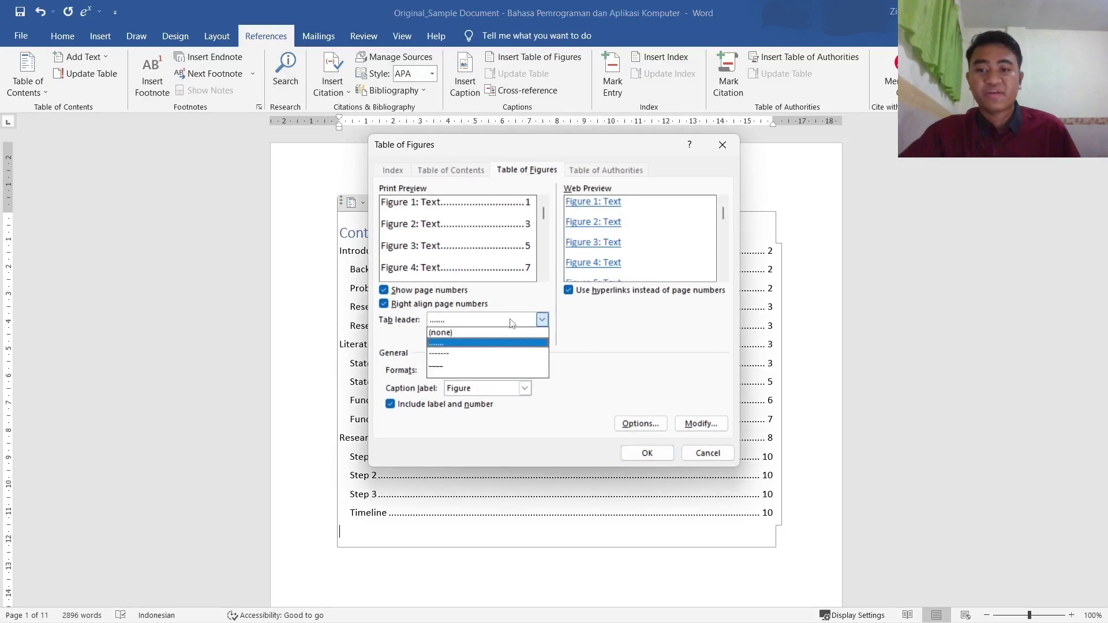
left_click(480, 353)
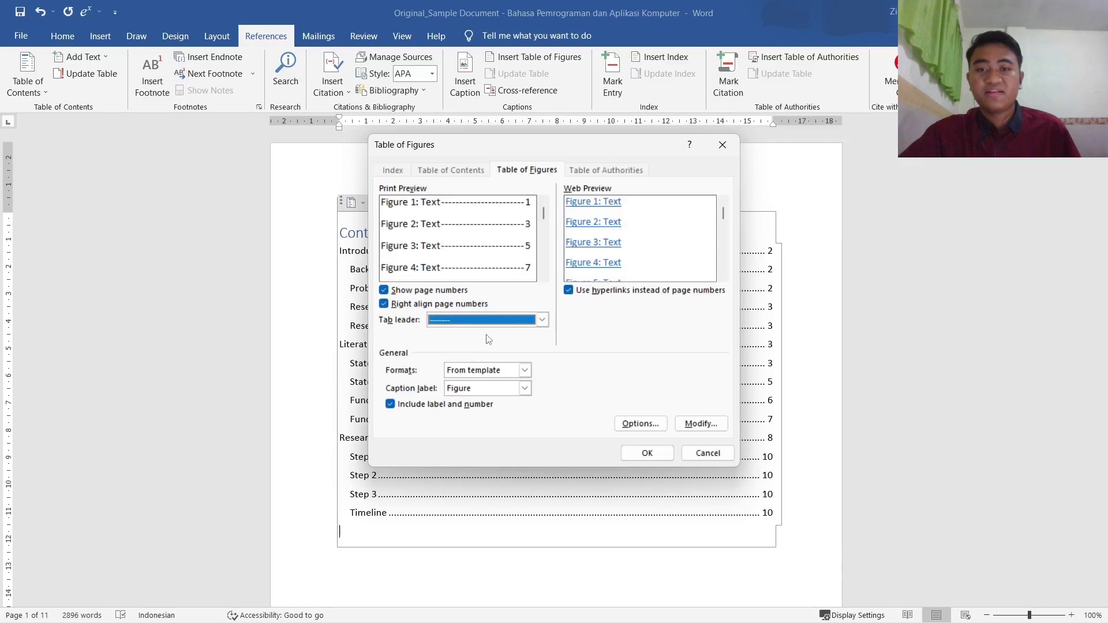
left_click(513, 321)
left_click(506, 364)
left_click(517, 322)
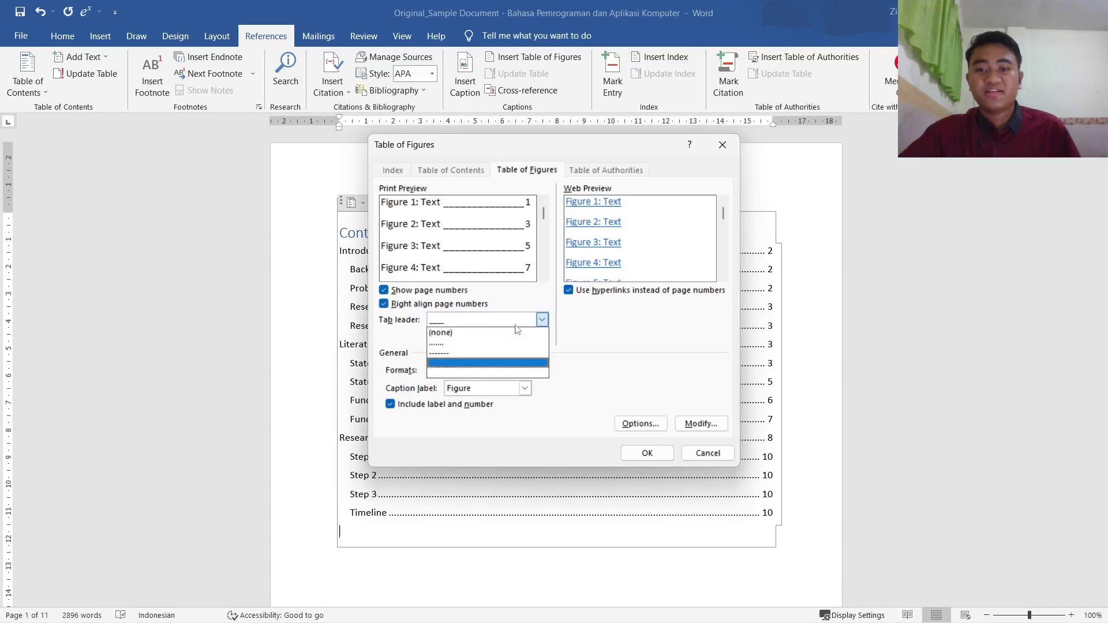
left_click(500, 344)
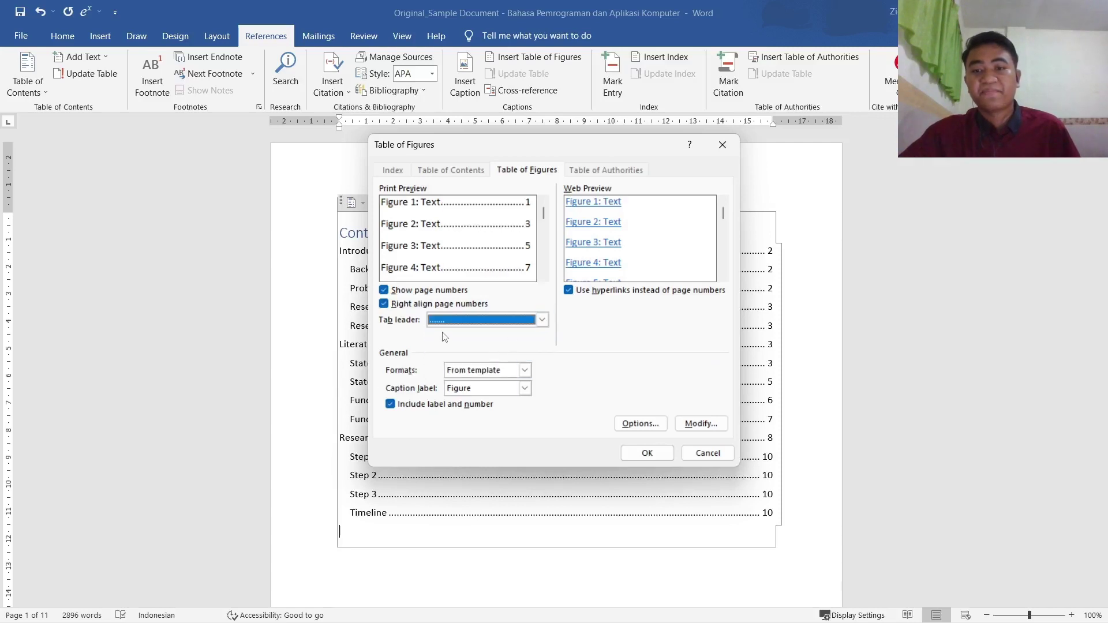
Try the Equation and Table caption labels, and insert the table of figures with the Figure label inside the contents block
left_click(491, 388)
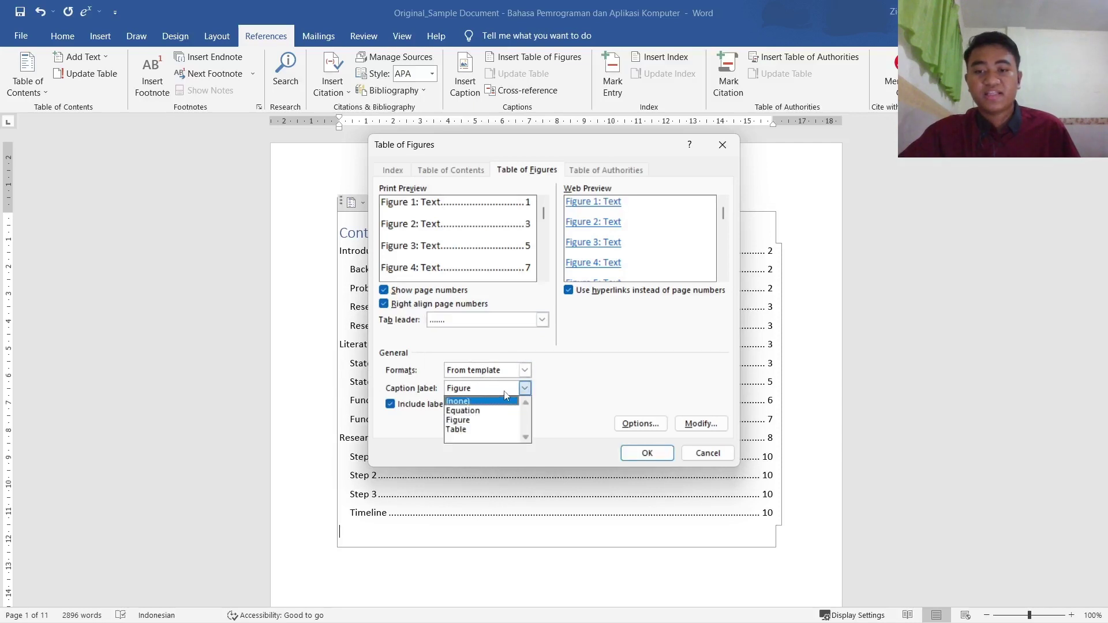
left_click(479, 410)
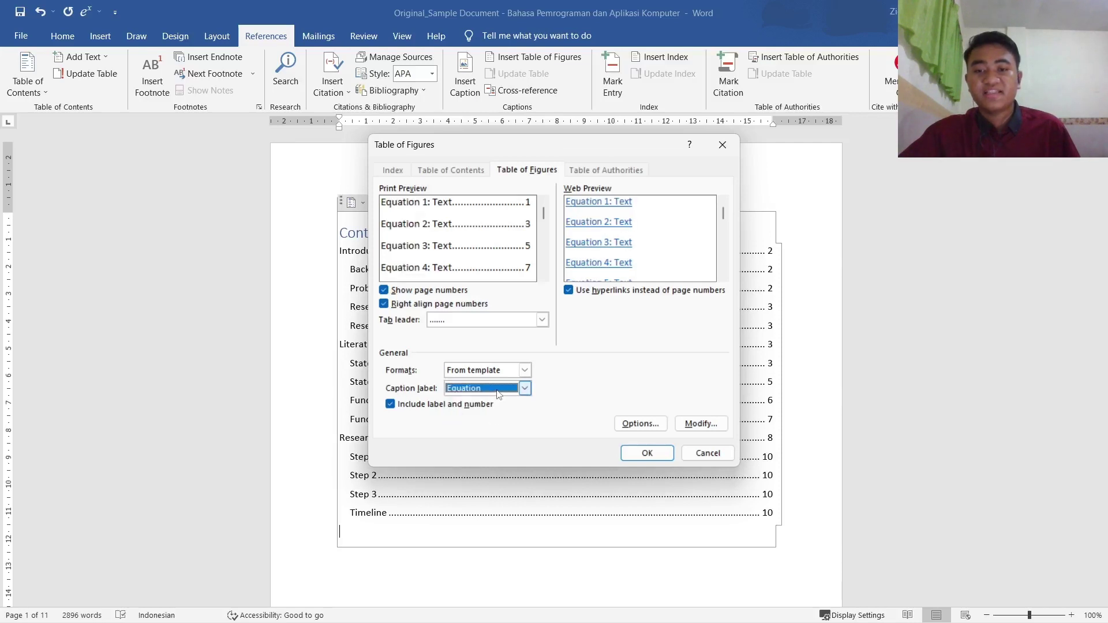
left_click(499, 392)
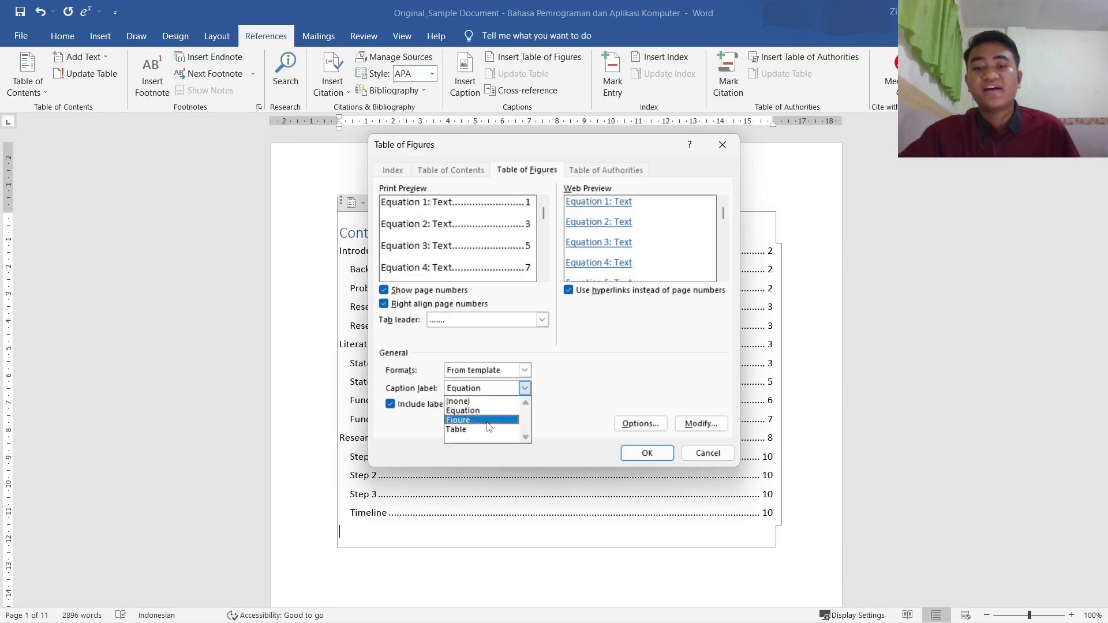
left_click(488, 433)
left_click(524, 388)
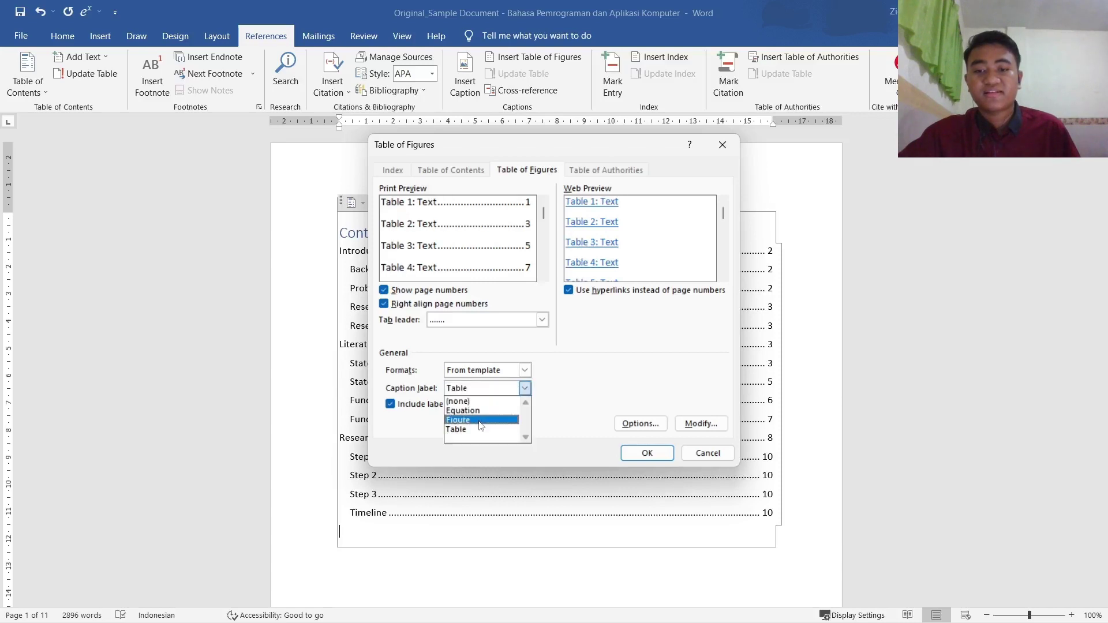
left_click(488, 421)
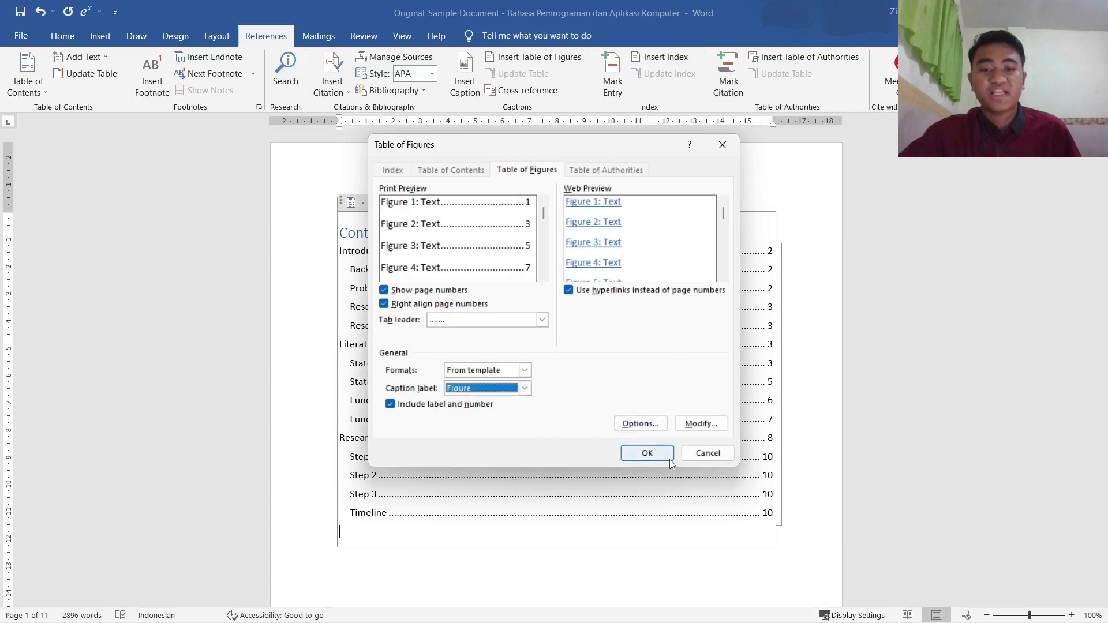
left_click(699, 424)
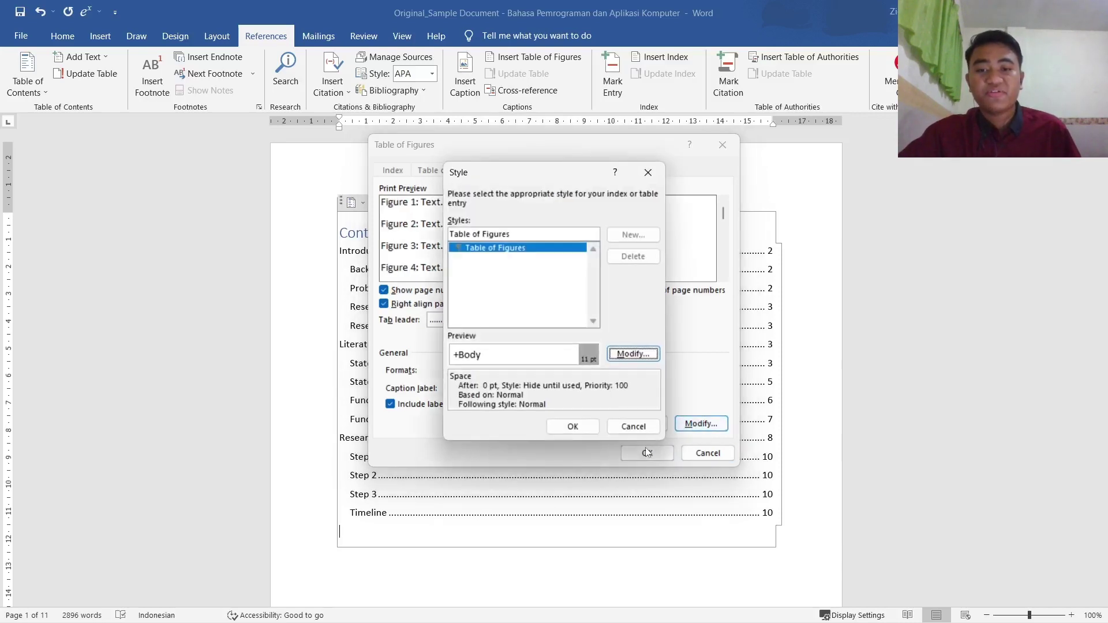
left_click(635, 425)
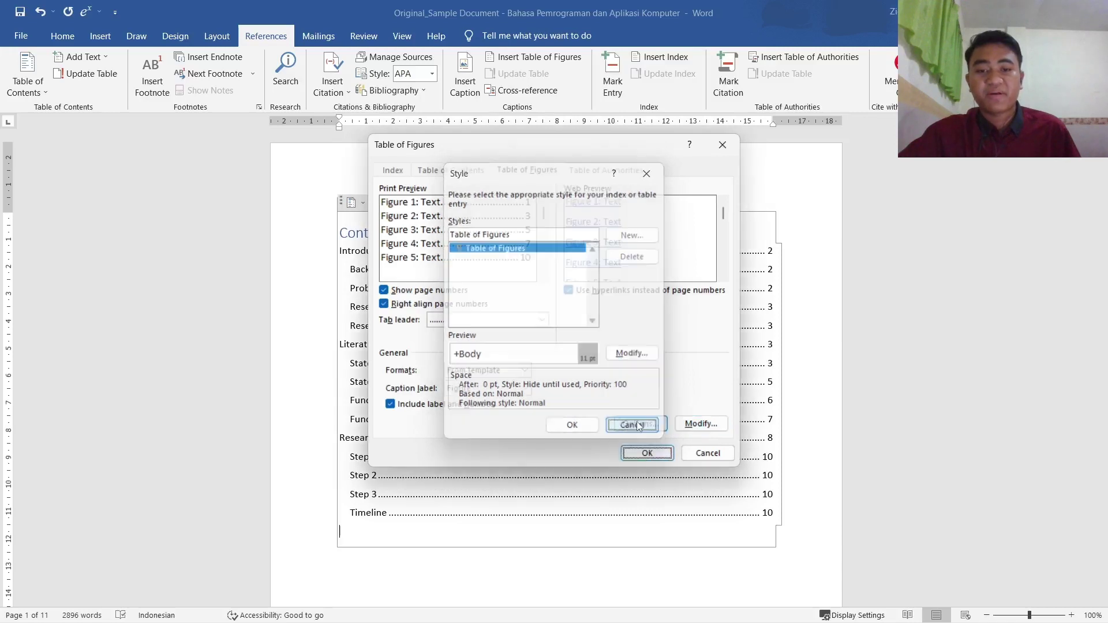
left_click(646, 453)
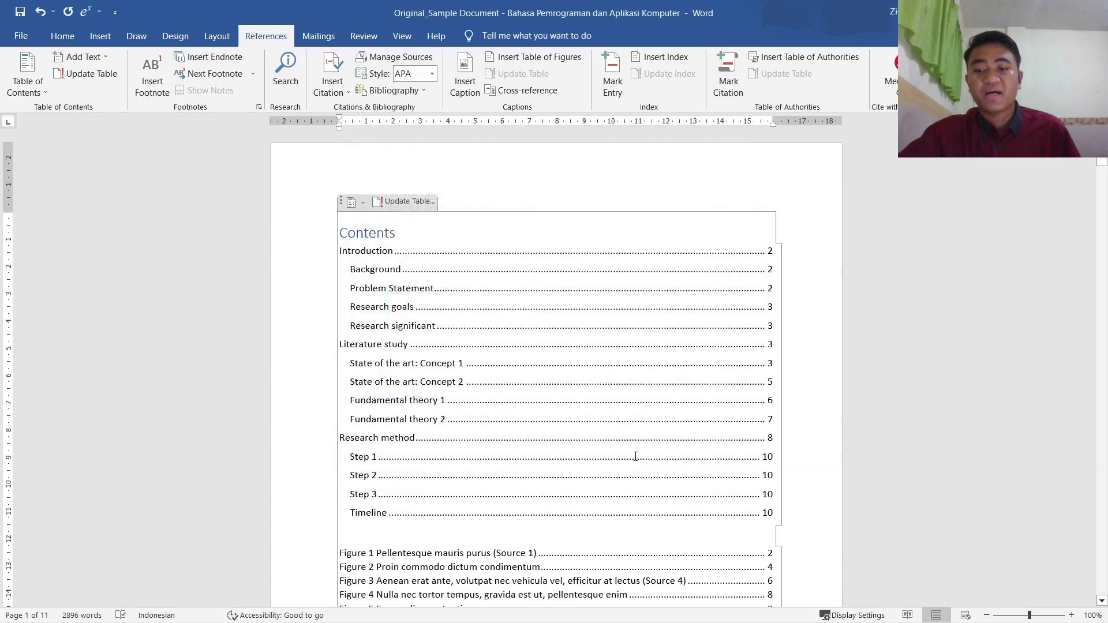
Check the inserted list of figures and undo its insertion
scroll(548, 456, "down", 4)
left_click(535, 307)
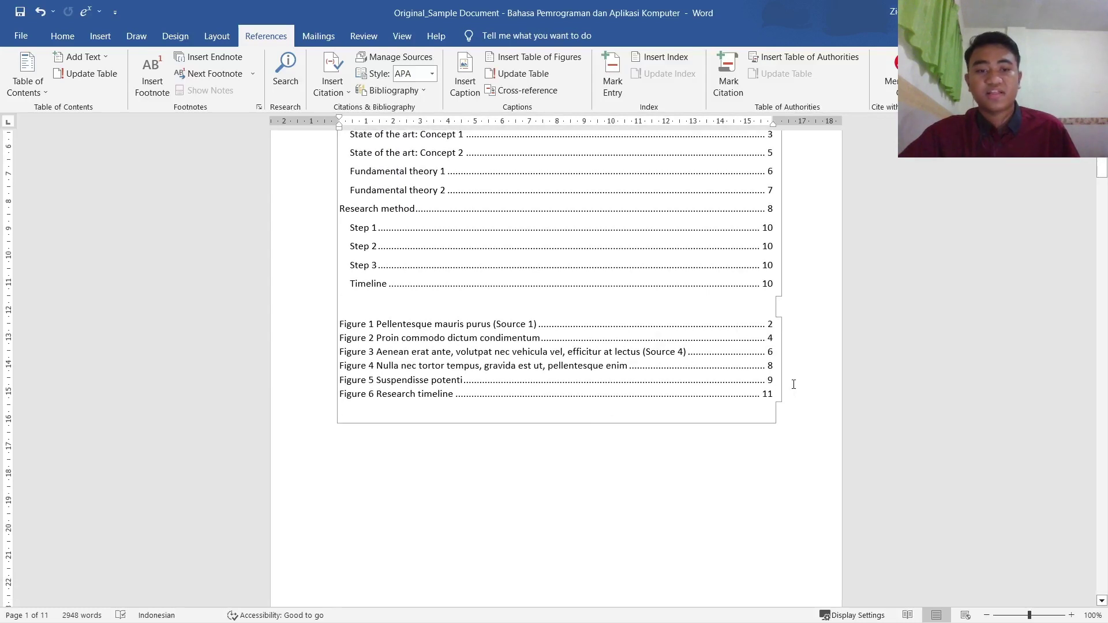
scroll(579, 298, "up", 4)
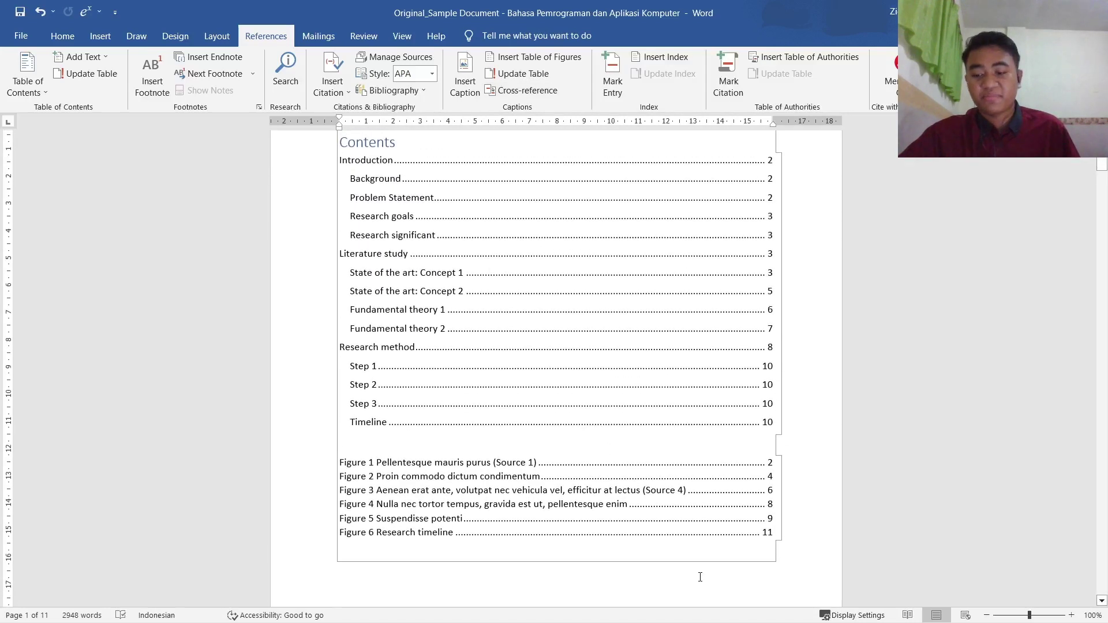
key("ctrl+z")
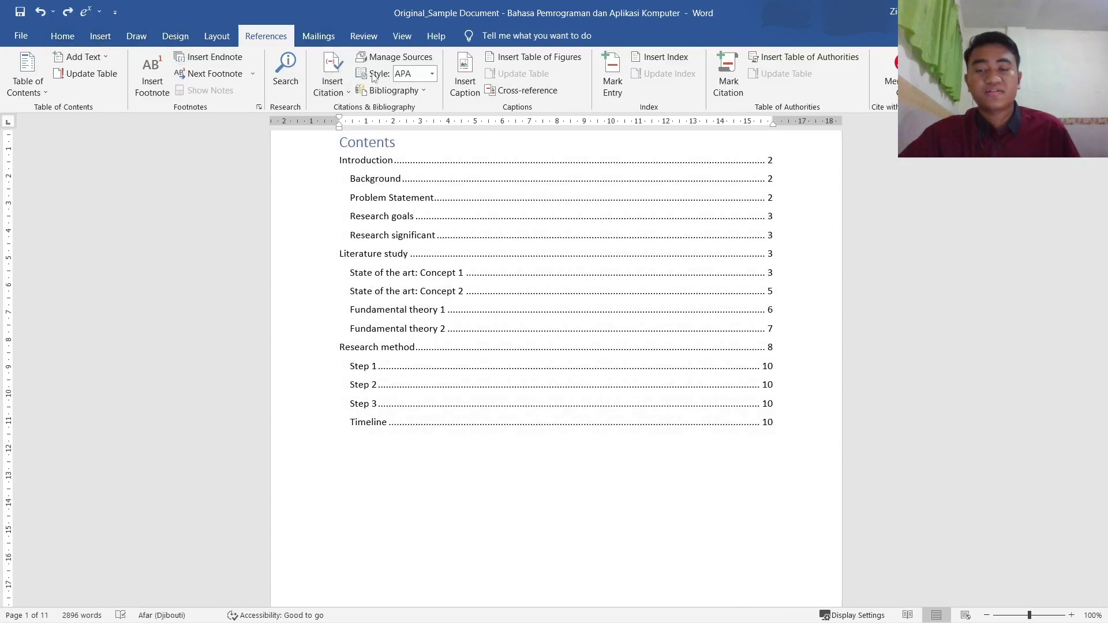
Insert a list of figures with dotted leaders and the Figure caption label below the table of contents
left_click(534, 57)
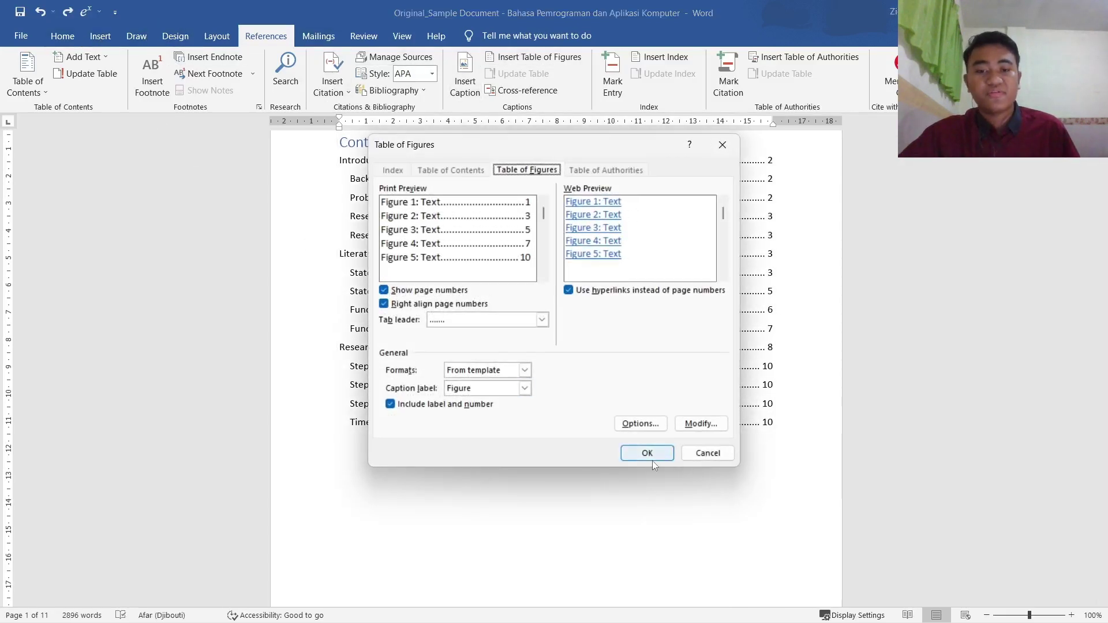
left_click(647, 454)
scroll(654, 289, "down", 1)
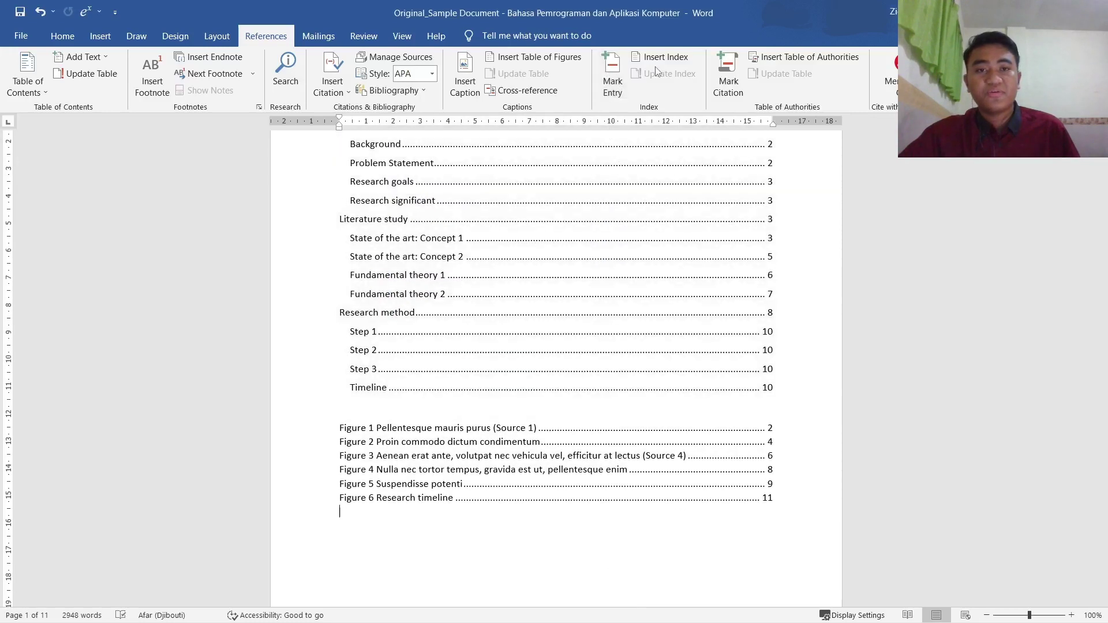
Insert a list of tables with the Table caption label below the list of figures
left_click(536, 57)
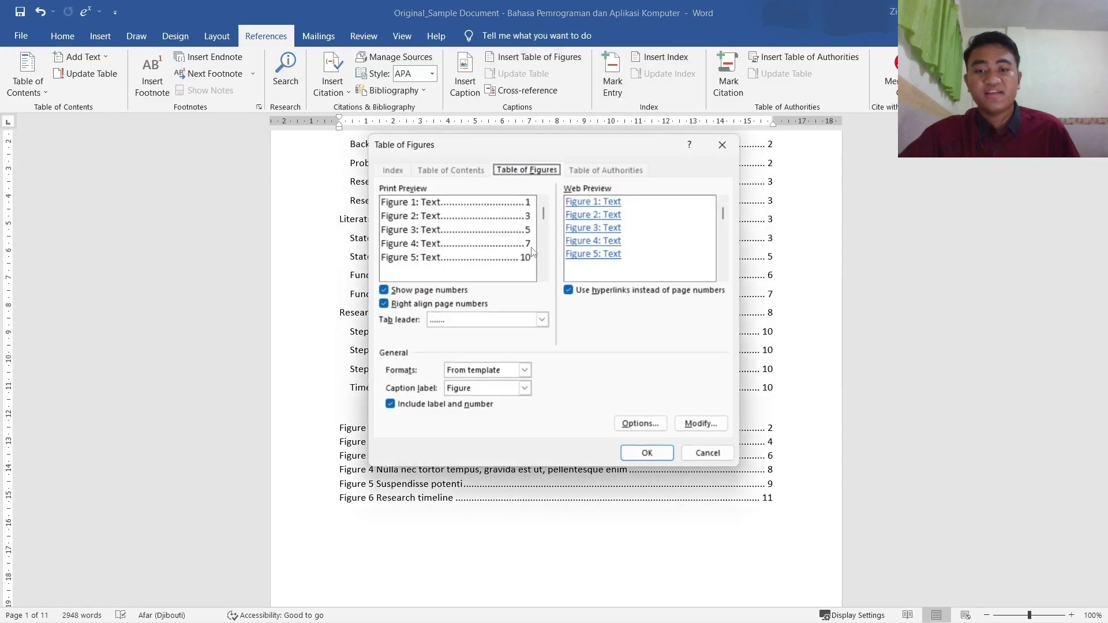
left_click(524, 388)
left_click(477, 431)
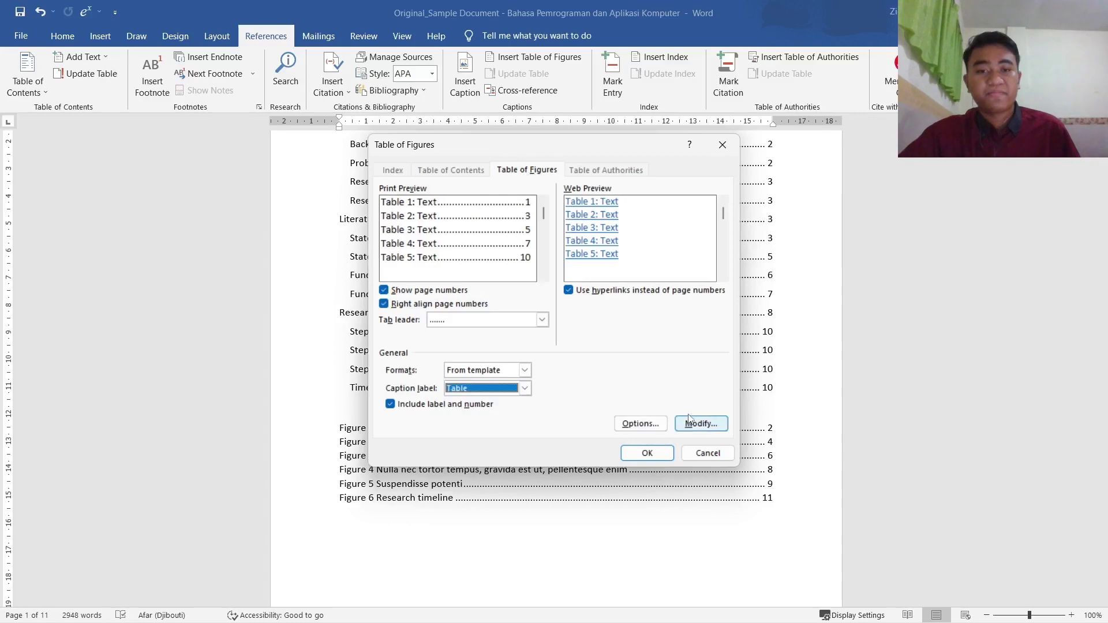
left_click(644, 454)
scroll(453, 569, "down", 1)
scroll(479, 519, "up", 3)
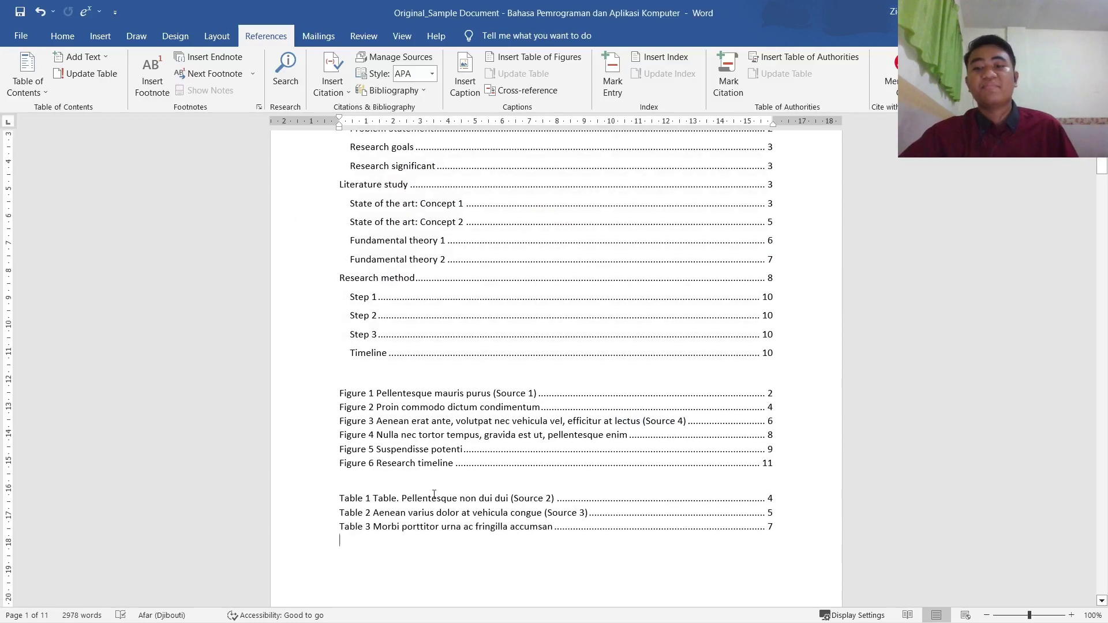
Switch to the modified sample document and examine the headings above its lists of figures and tables
mouse_move(210, 604)
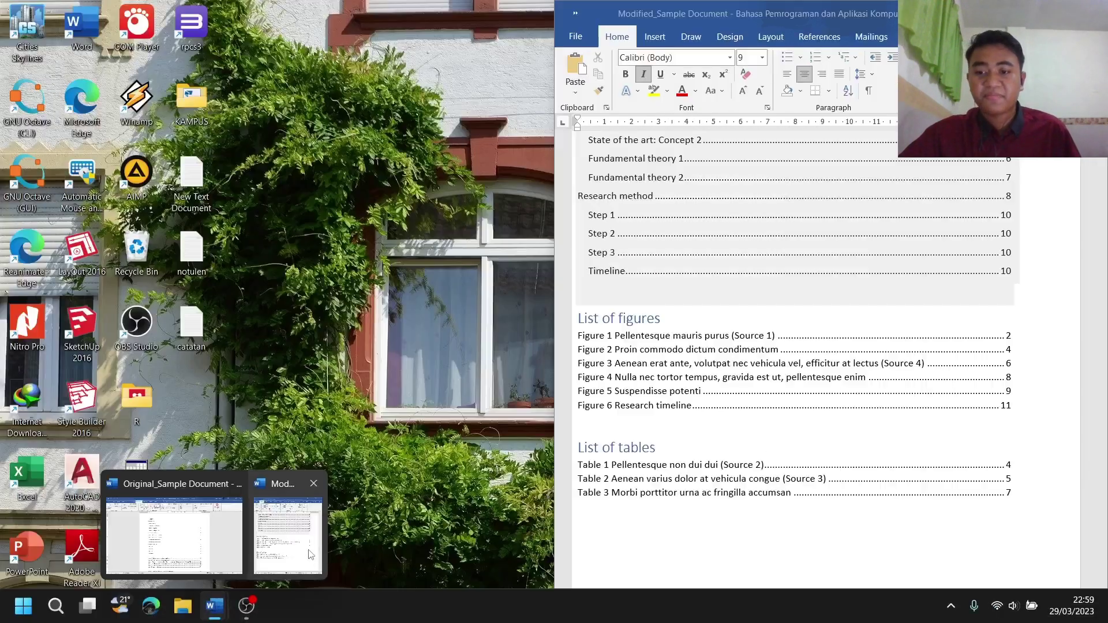
left_click(285, 519)
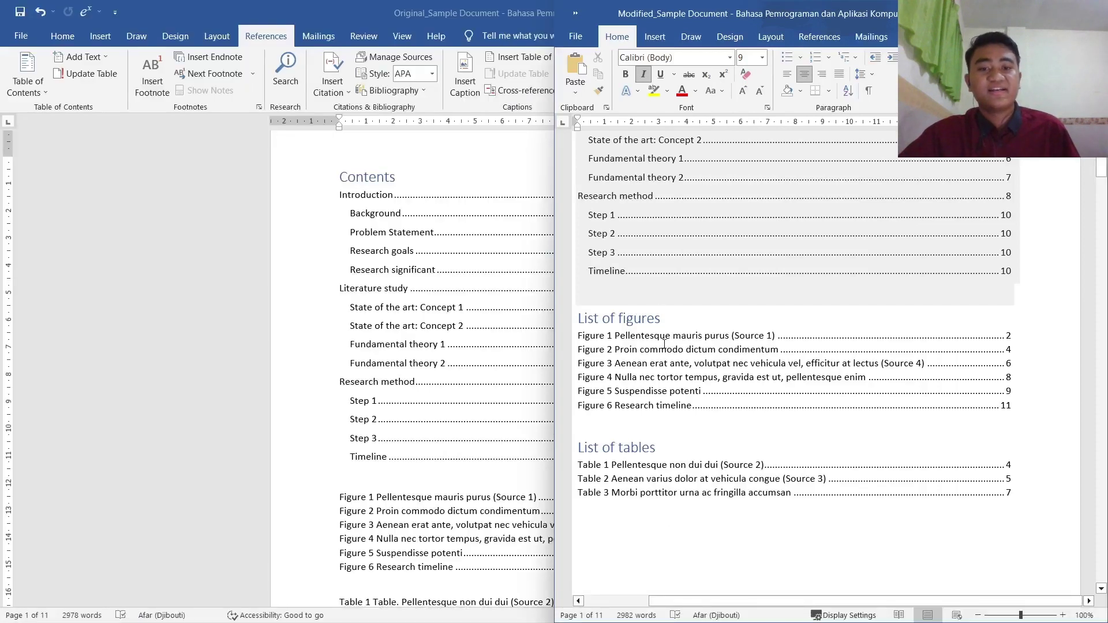
scroll(681, 415, "up", 3)
left_click(647, 555)
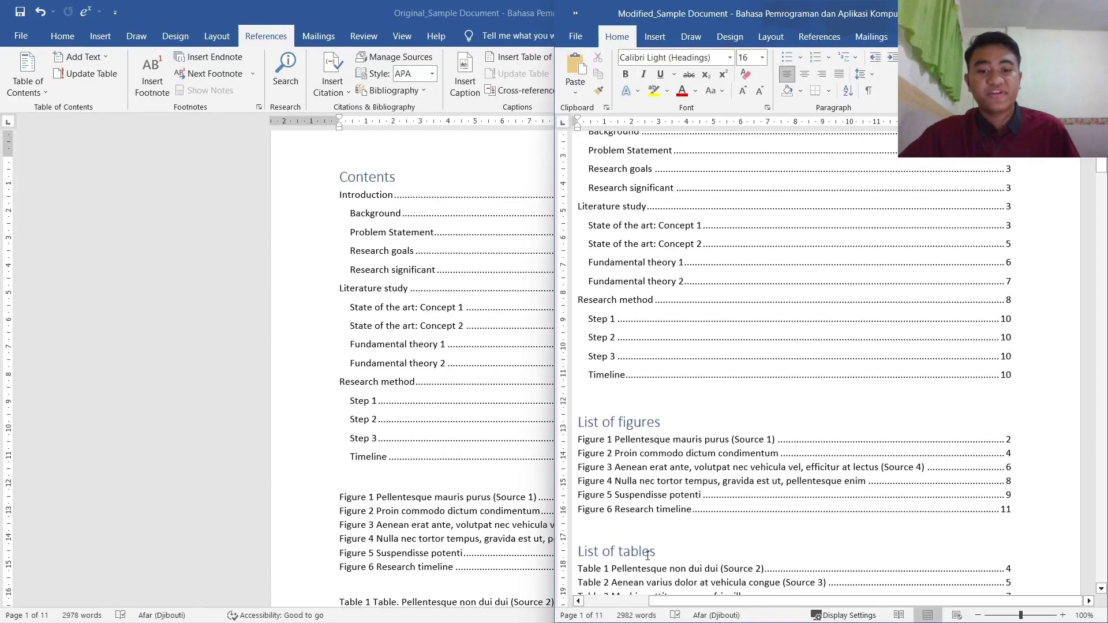
Return to the original document and check which paragraph style the Contents heading uses
left_click(410, 528)
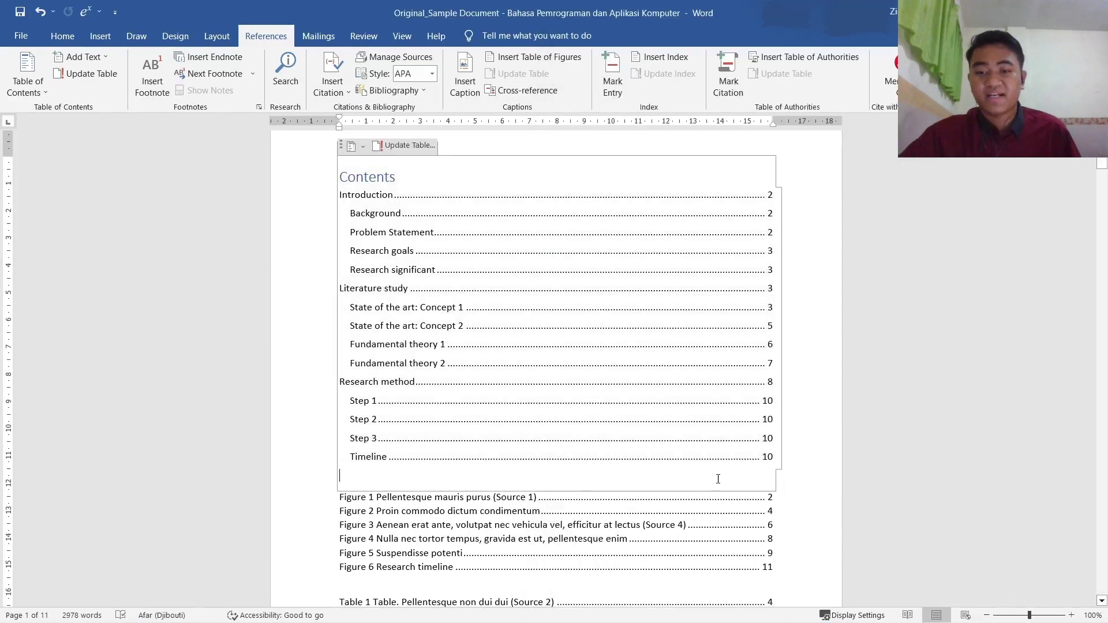
left_click(794, 485)
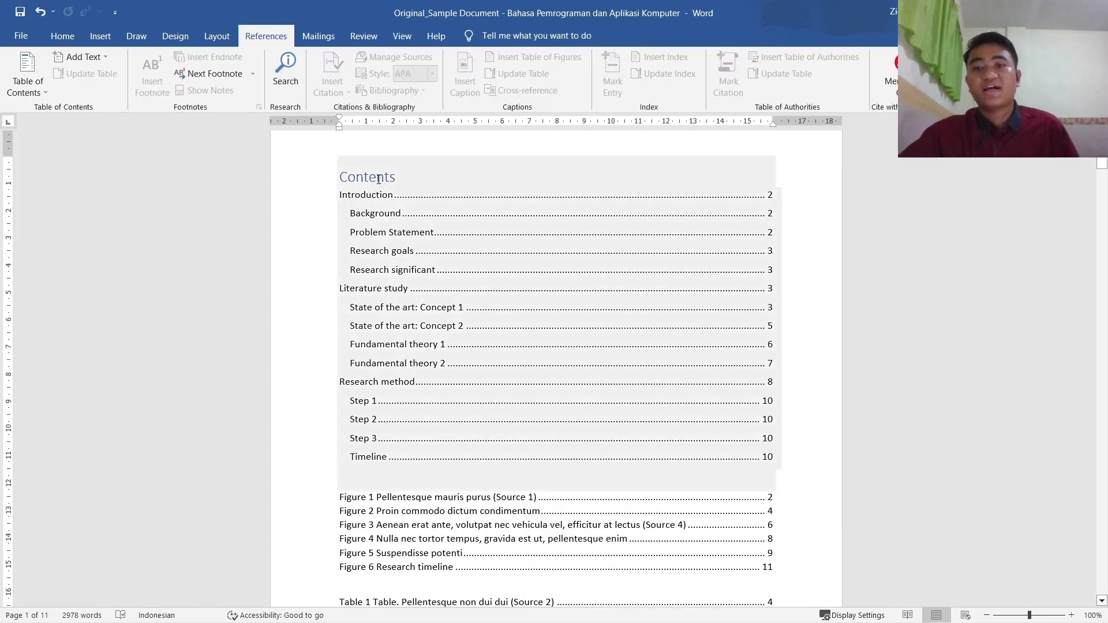
left_click(379, 179)
left_click(63, 36)
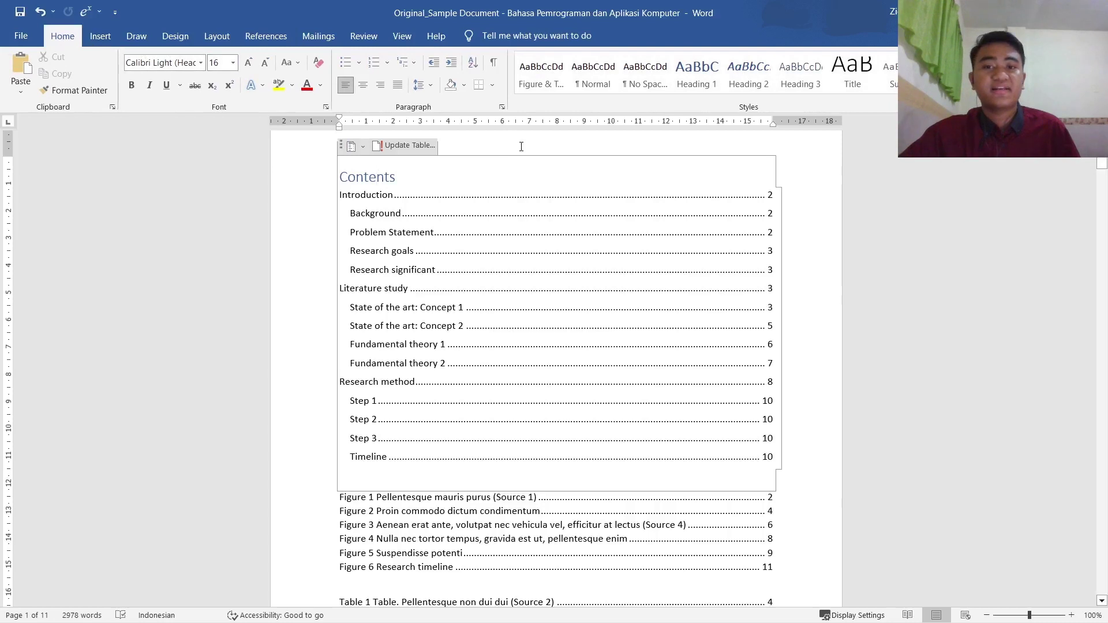
left_click(990, 92)
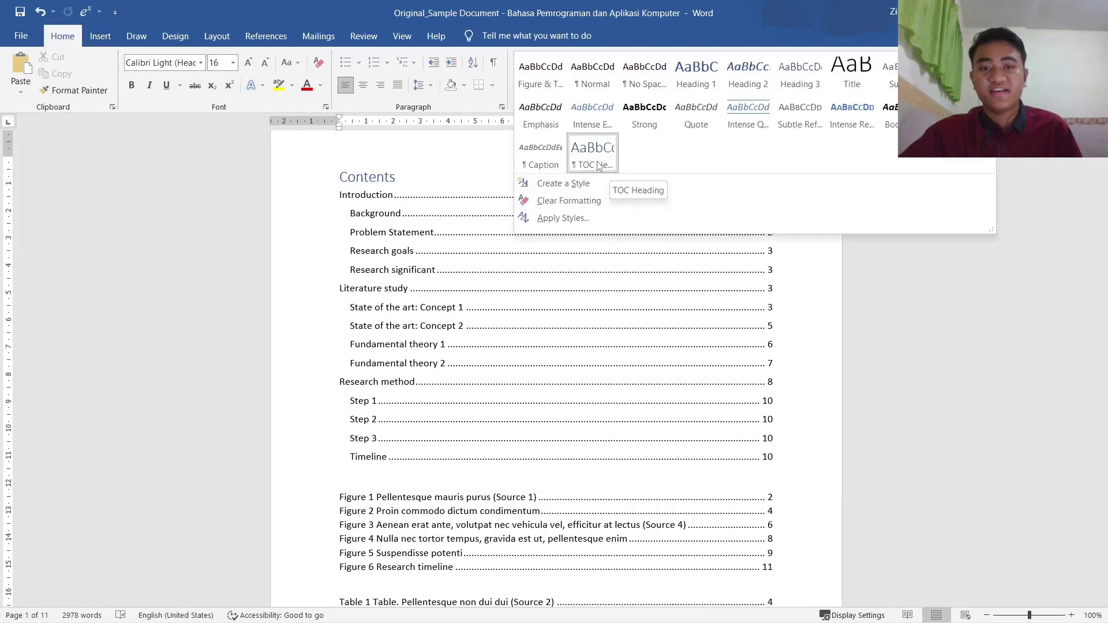
scroll(591, 328, "down", 3)
Add the heading "List of Figures" in the TOC Heading style above the list of figures
left_click(367, 344)
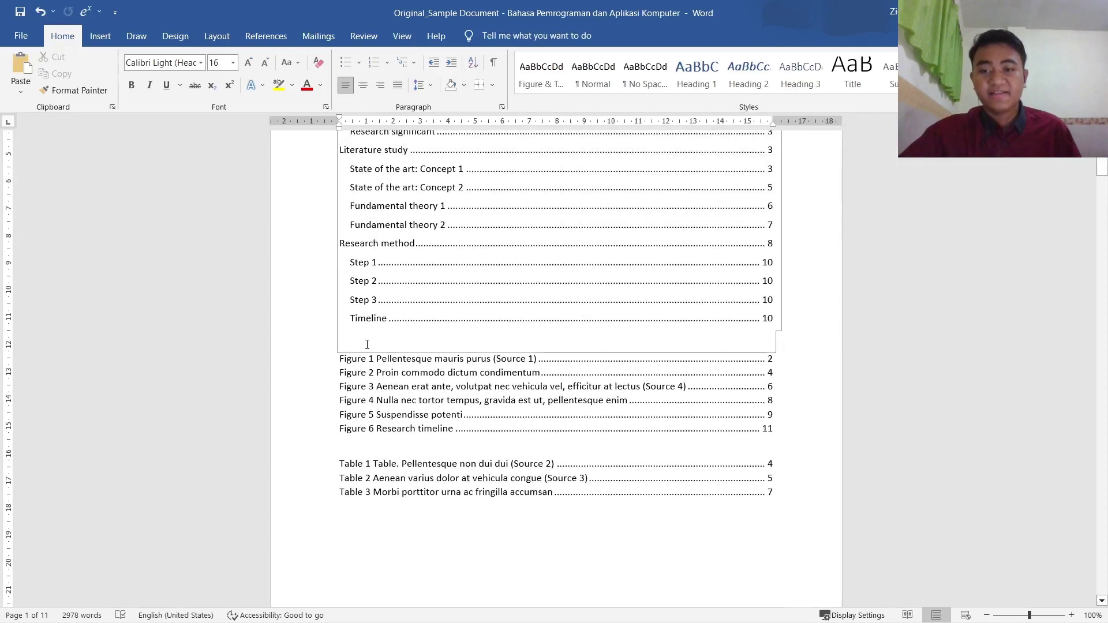
left_click(792, 367)
left_click(791, 336)
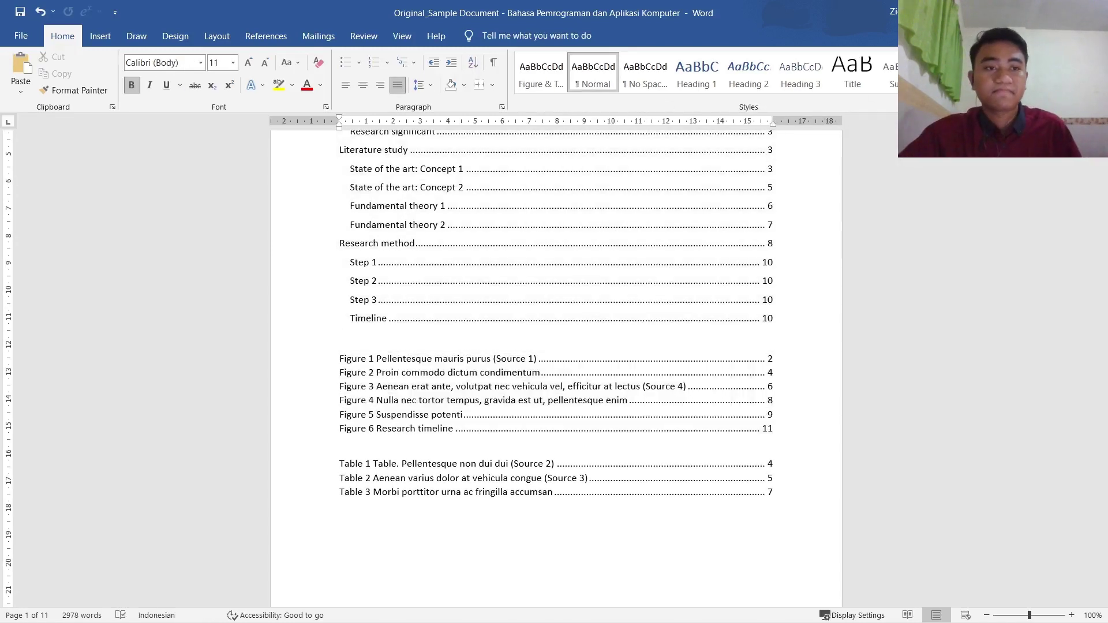
left_click(980, 97)
left_click(592, 156)
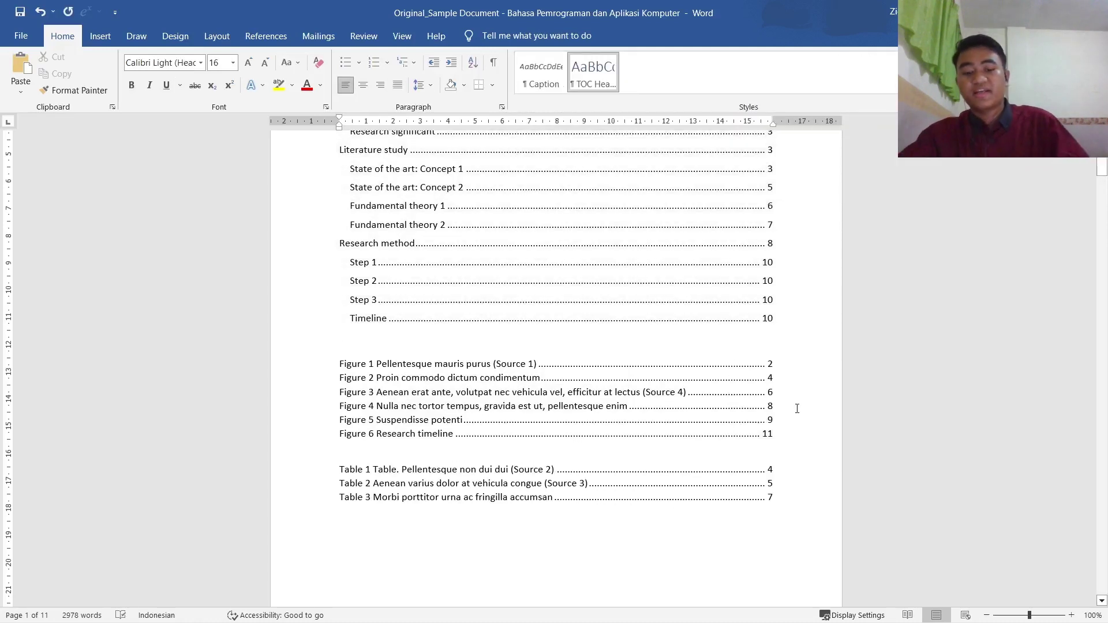
type("List of Figures")
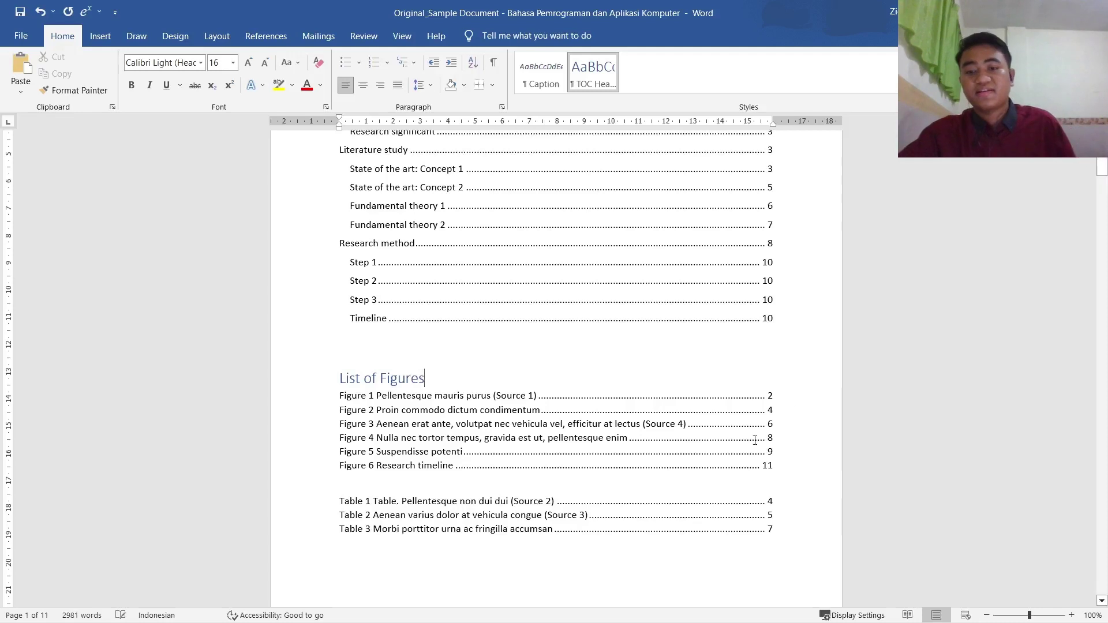
Add the heading "List of Tables" in the TOC Heading style above the list of tables
left_click(701, 479)
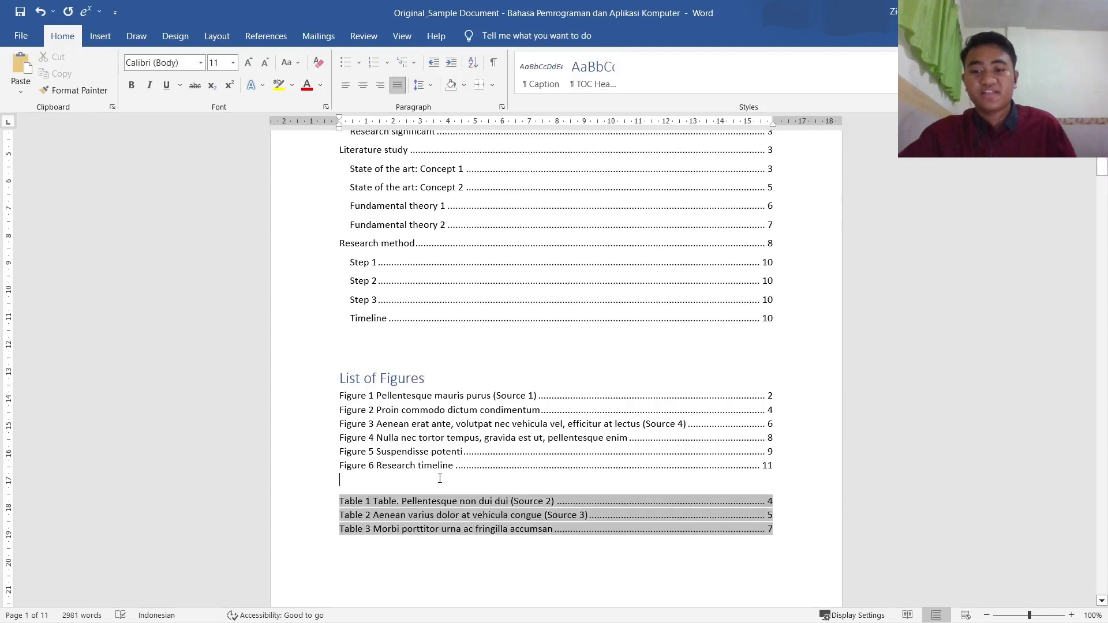
left_click(594, 72)
type("Li")
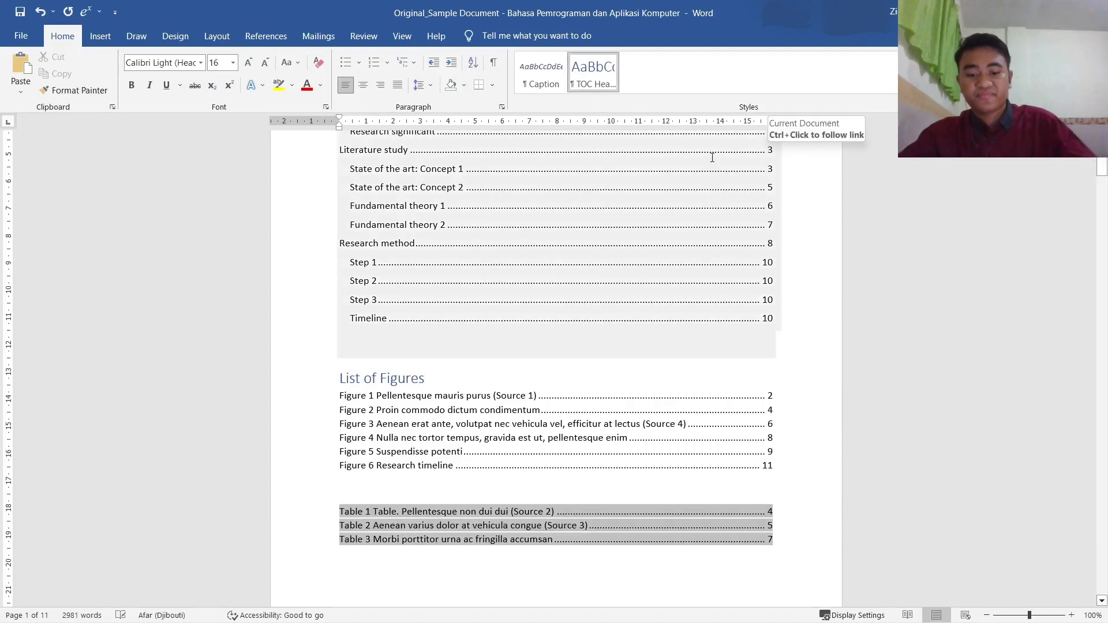
type("st of Tables")
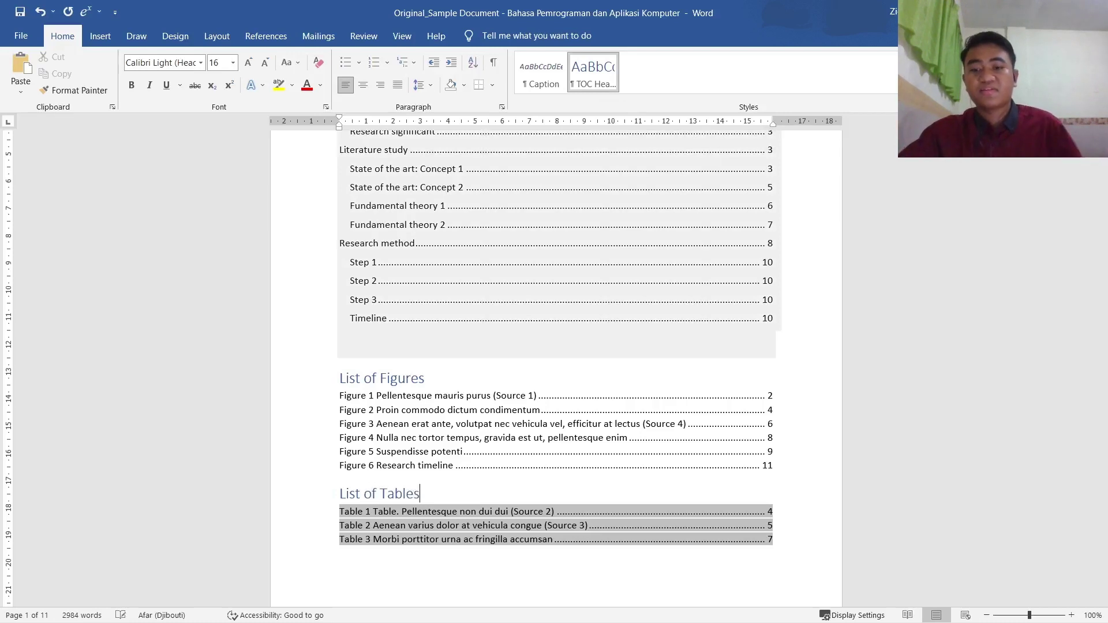
Show the original and modified documents side by side at 60% zoom and compare their front pages
left_click(731, 410)
scroll(585, 415, "down", 5)
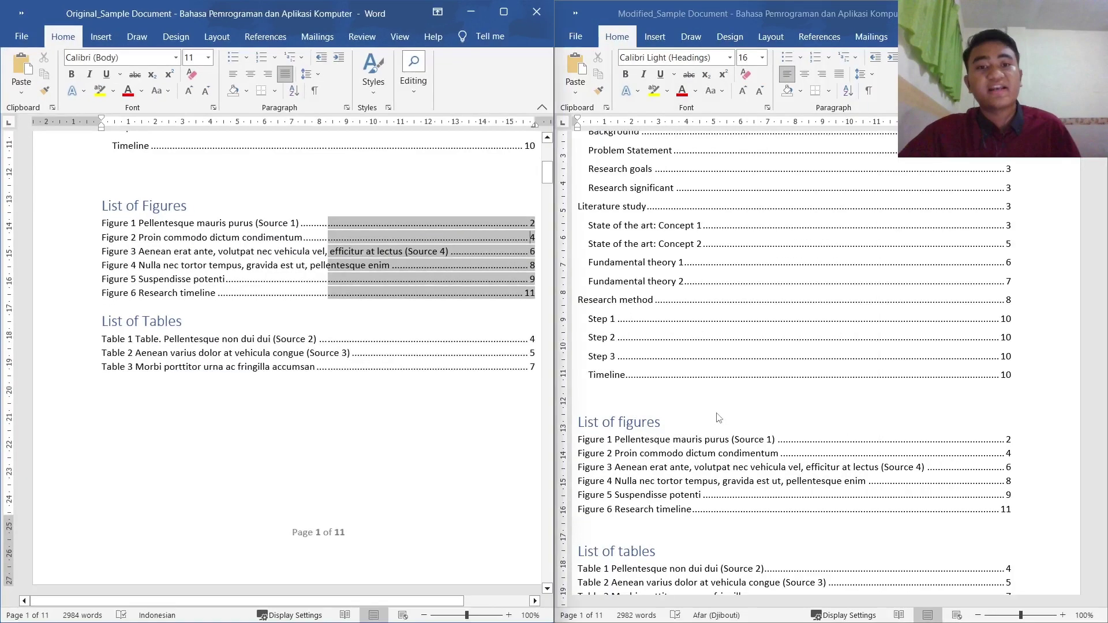
scroll(831, 369, "up", 3)
scroll(274, 371, "down", 1)
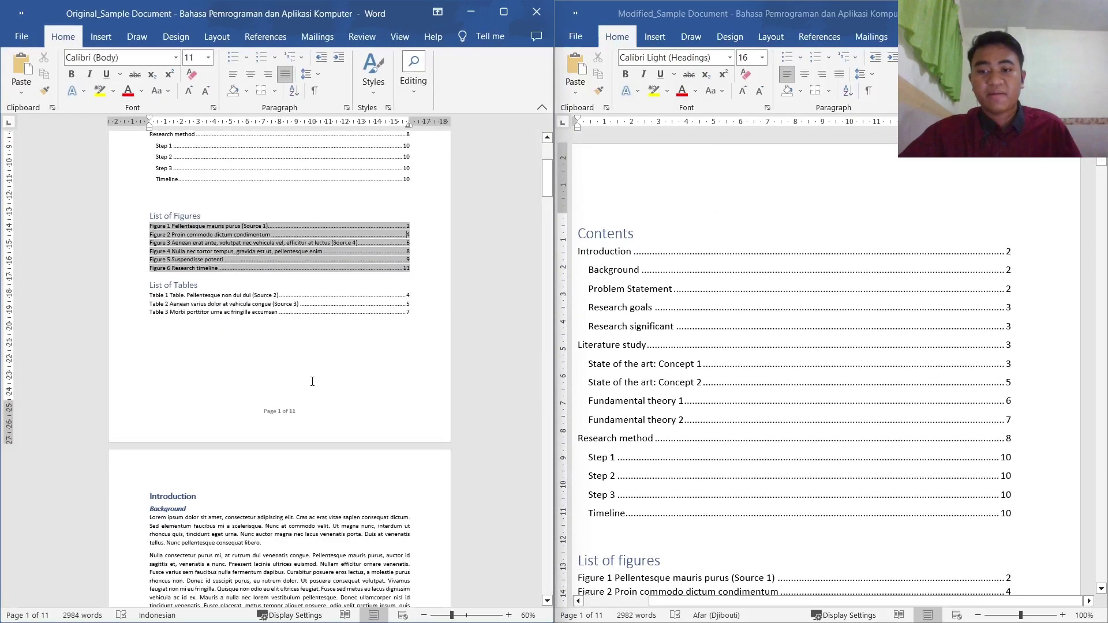
scroll(275, 371, "up", 5)
left_click(1035, 391)
scroll(1036, 391, "down", 4)
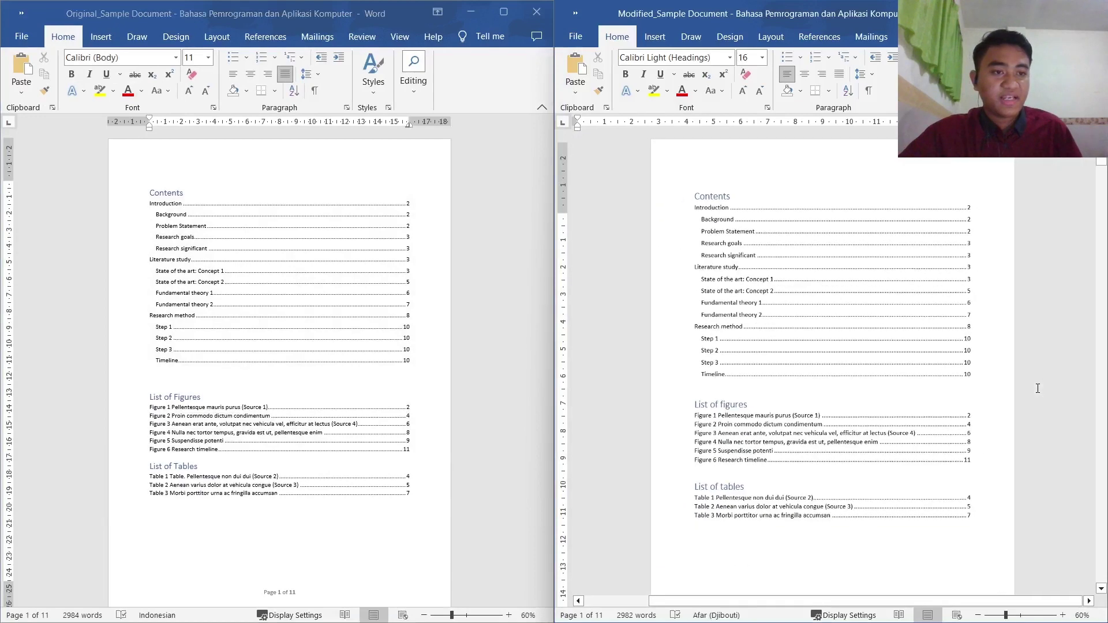
scroll(322, 375, "down", 6)
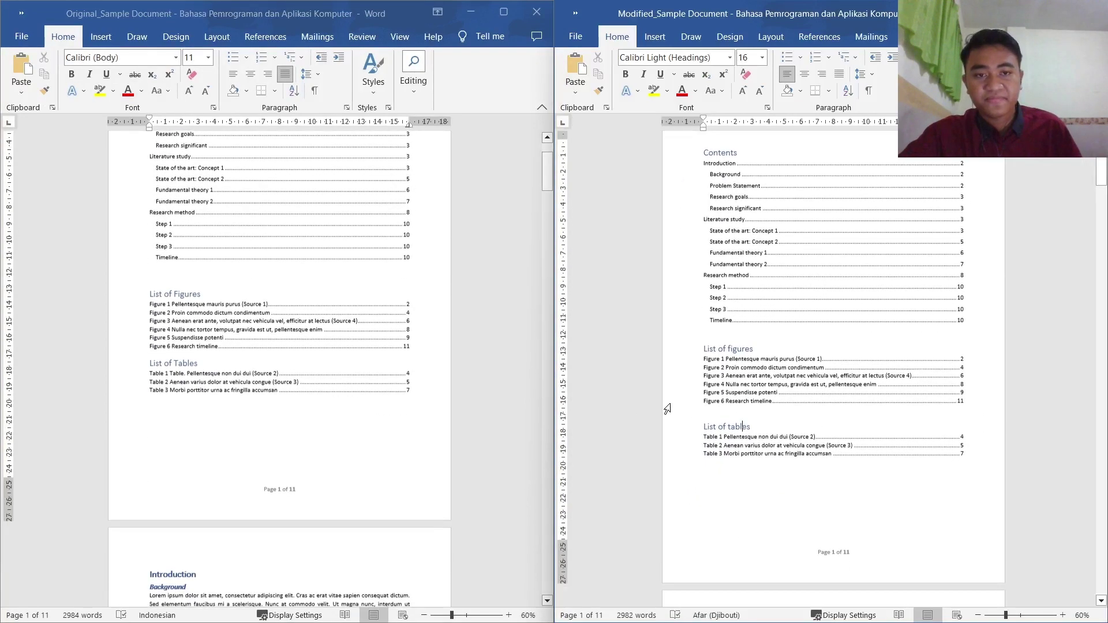
Compare the Introduction page of both documents, including headings, figure caption and page number
scroll(493, 448, "down", 5)
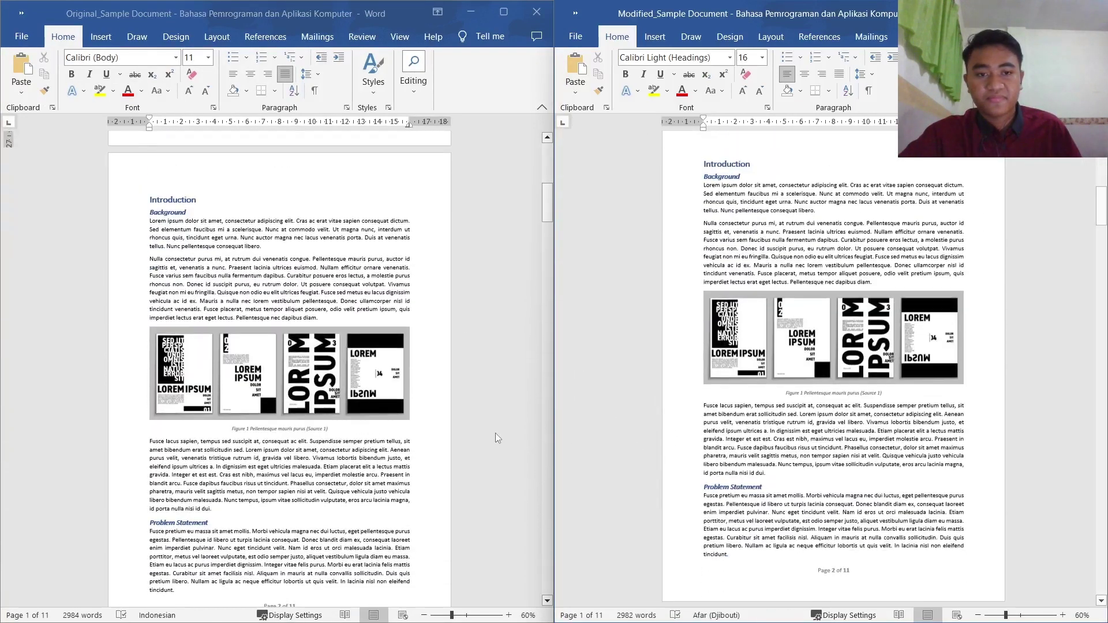
scroll(315, 364, "down", 7)
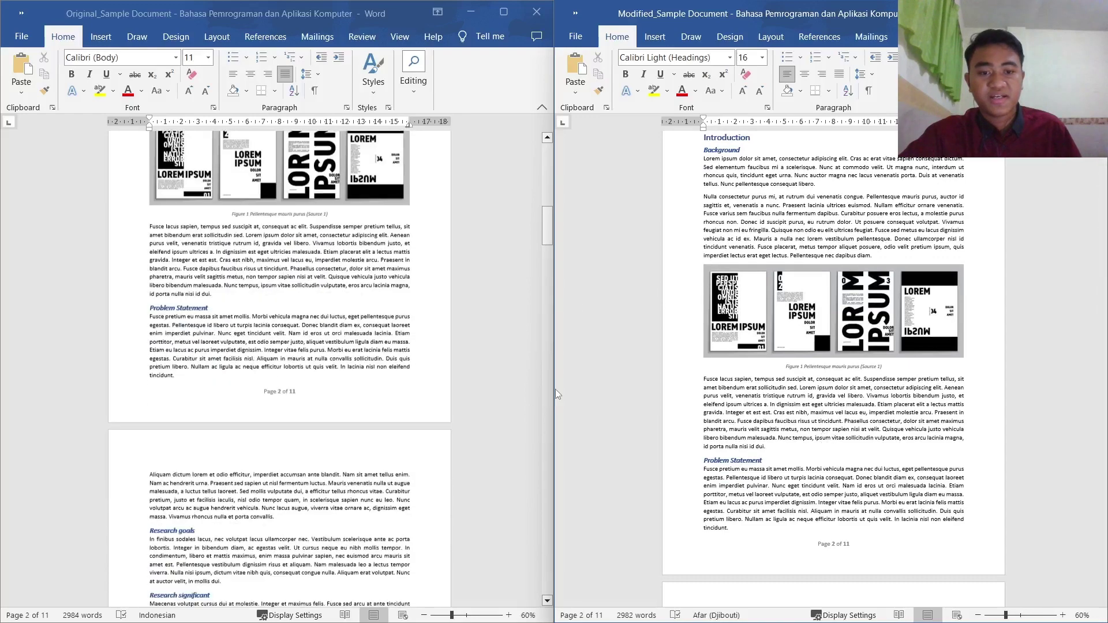
scroll(277, 425, "down", 2)
scroll(486, 445, "up", 2)
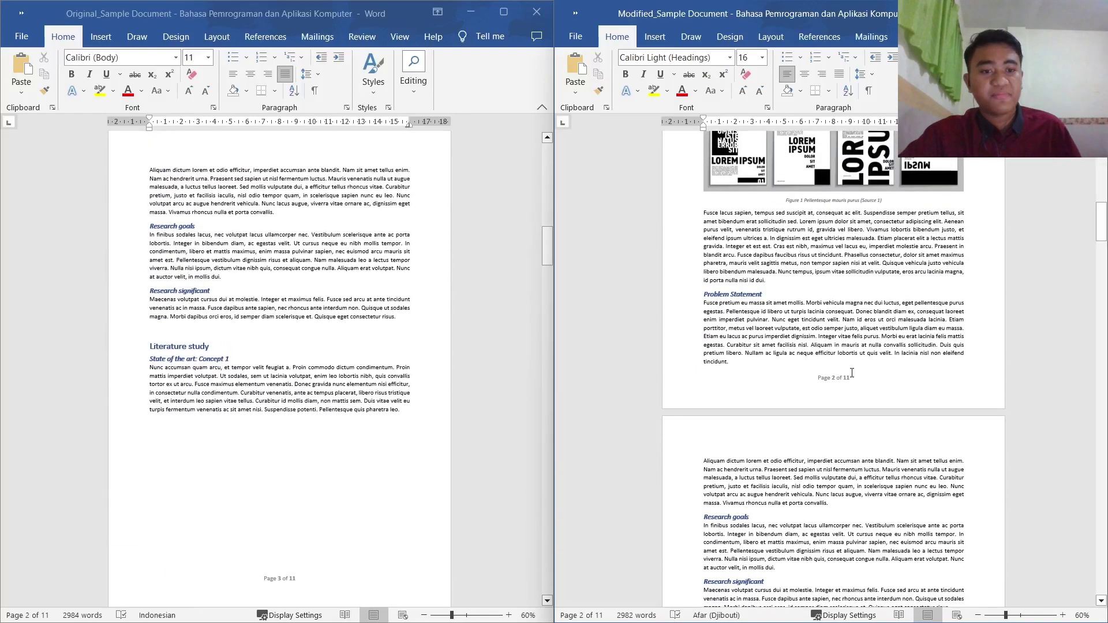
scroll(325, 422, "up", 2)
scroll(325, 422, "up", 7)
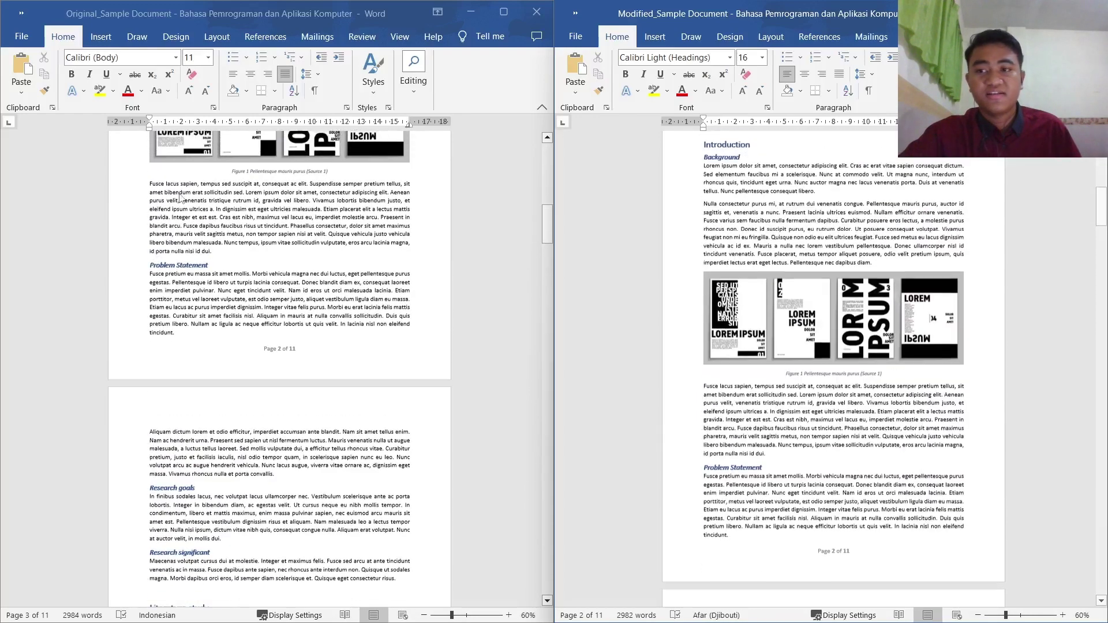
scroll(299, 240, "up", 1)
scroll(836, 491, "down", 5)
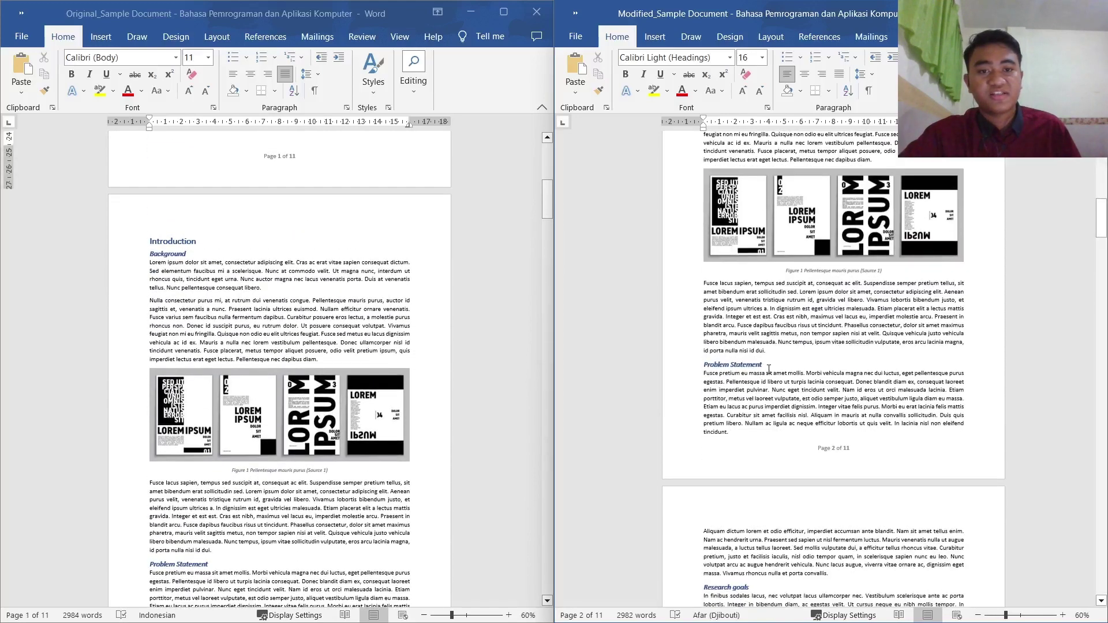
scroll(836, 491, "up", 2)
scroll(836, 491, "up", 2)
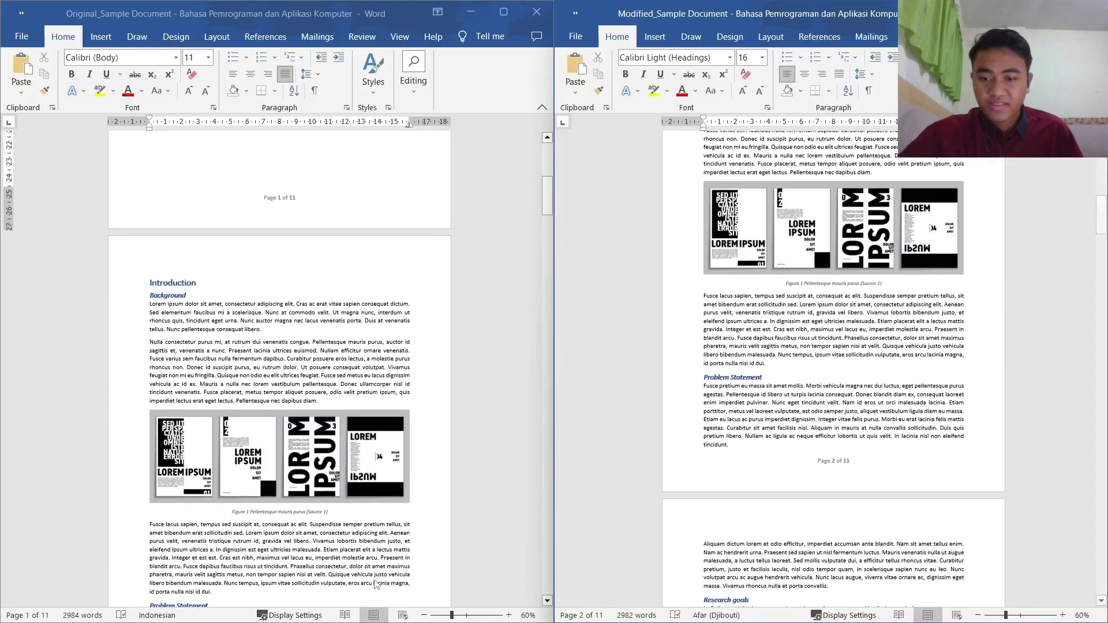
scroll(796, 320, "up", 5)
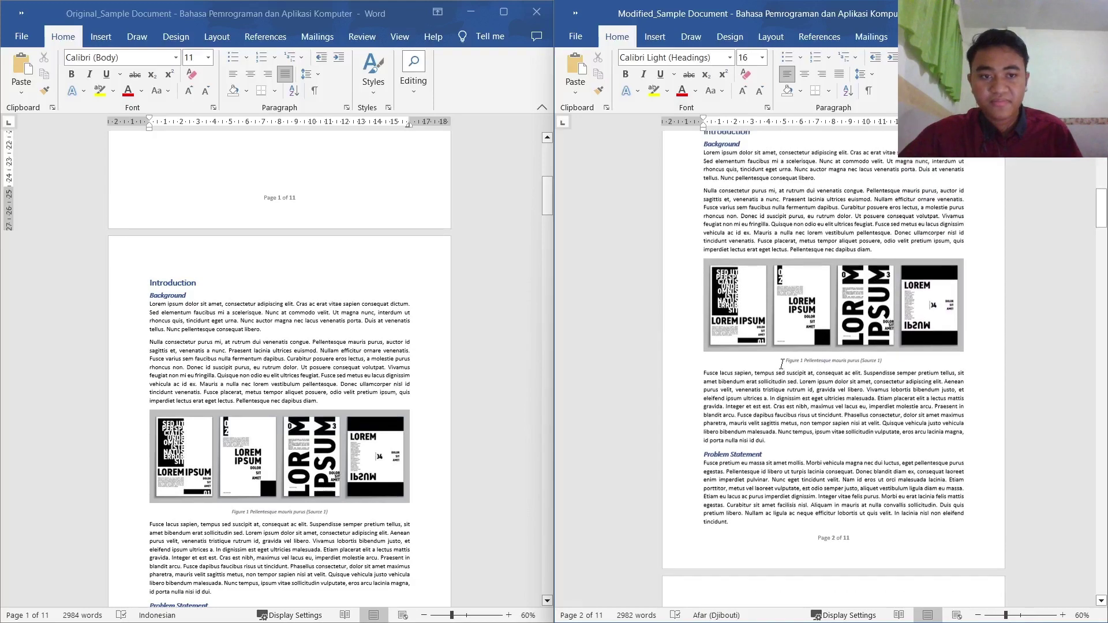
Delete the empty paragraph above the Literature study heading in the original document to match the modified version
scroll(723, 340, "down", 15)
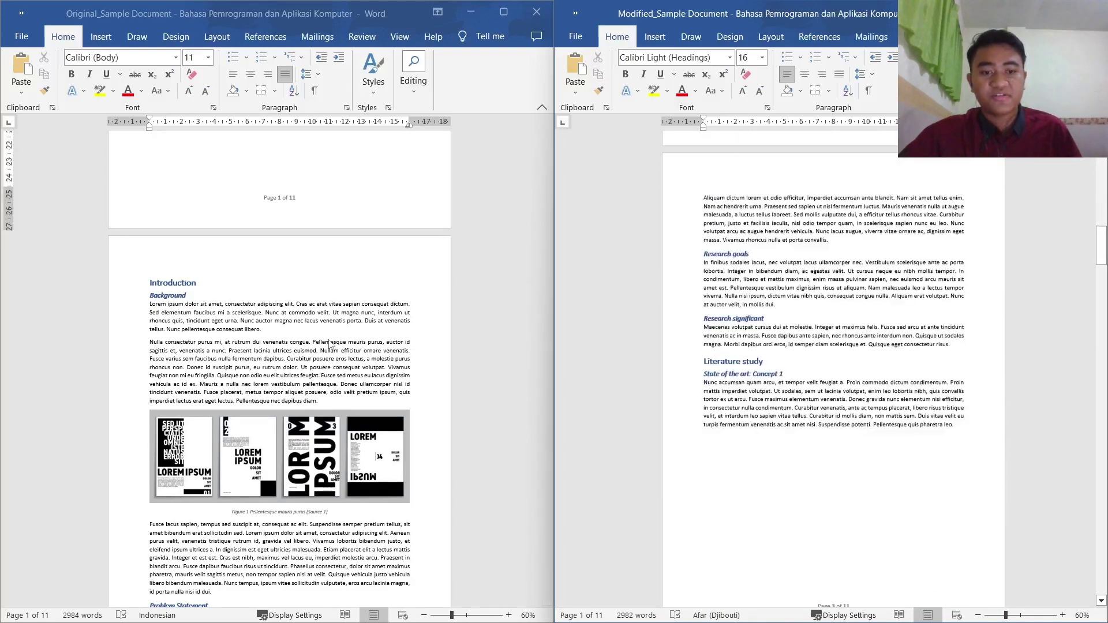
scroll(754, 429, "down", 3)
scroll(768, 374, "up", 3)
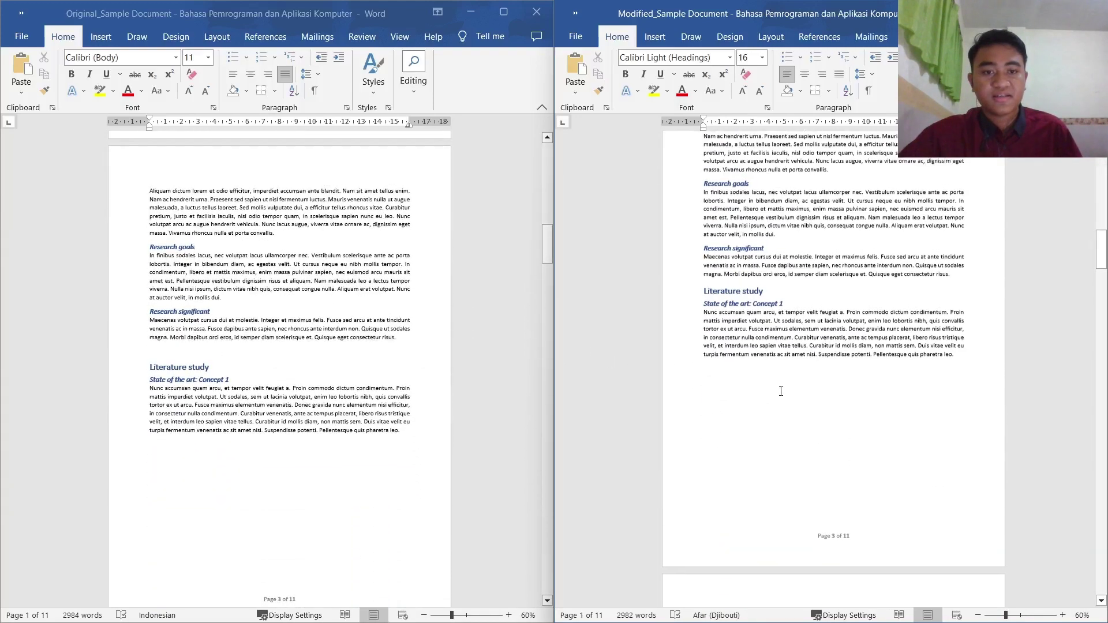
left_click(753, 314)
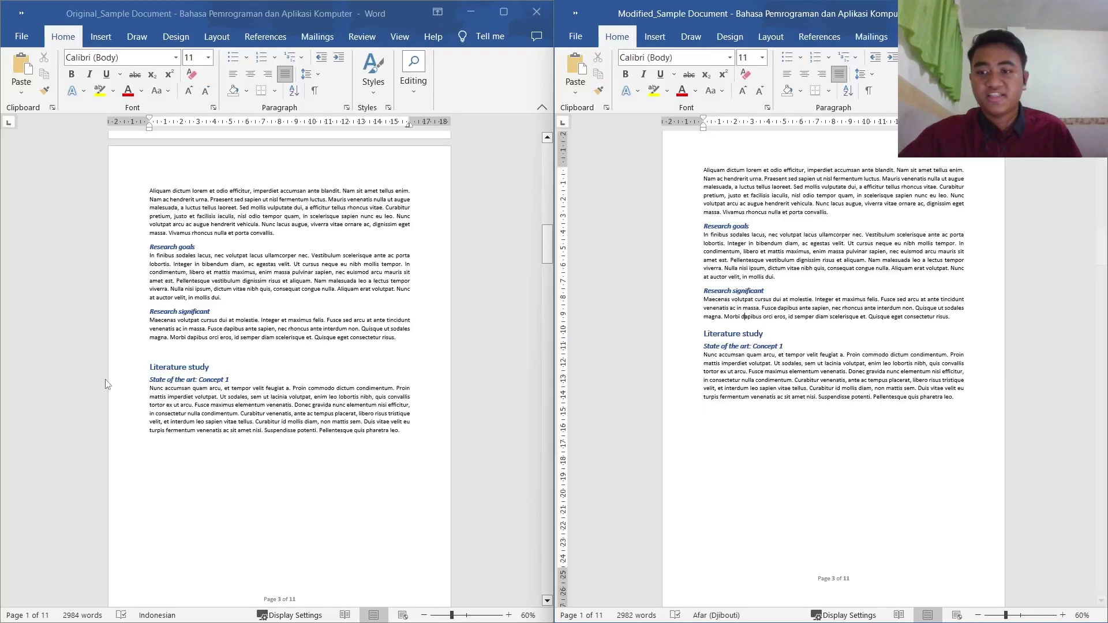
left_click(169, 356)
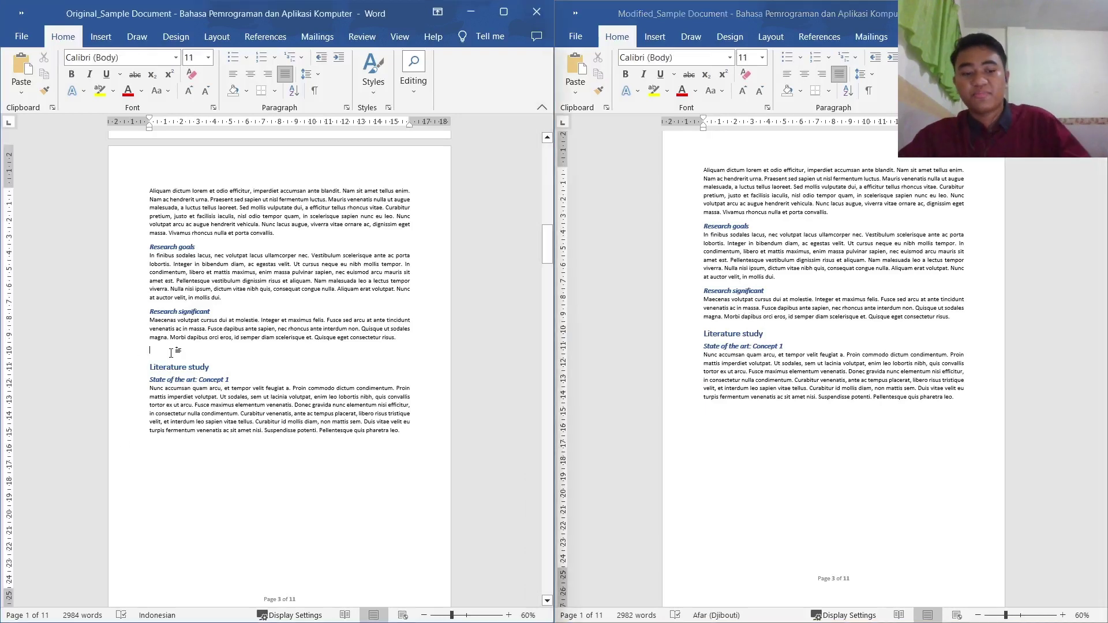
key("BackSpace")
Compare the figures, tables, captions and headings on pages 3 to 6 of both documents
scroll(711, 438, "down", 10)
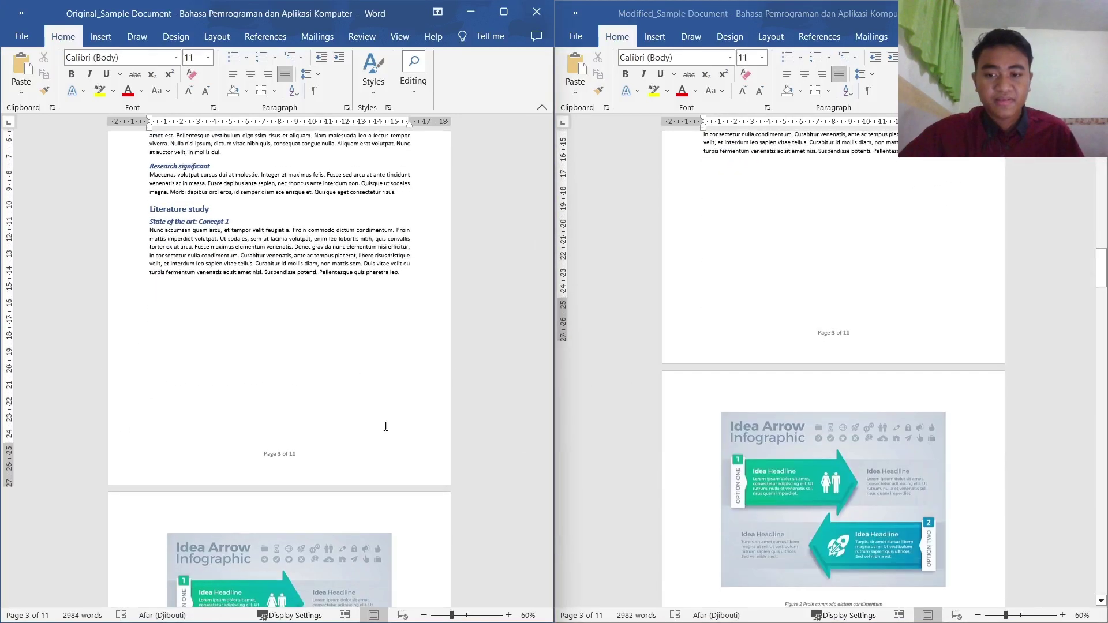
scroll(711, 438, "down", 5)
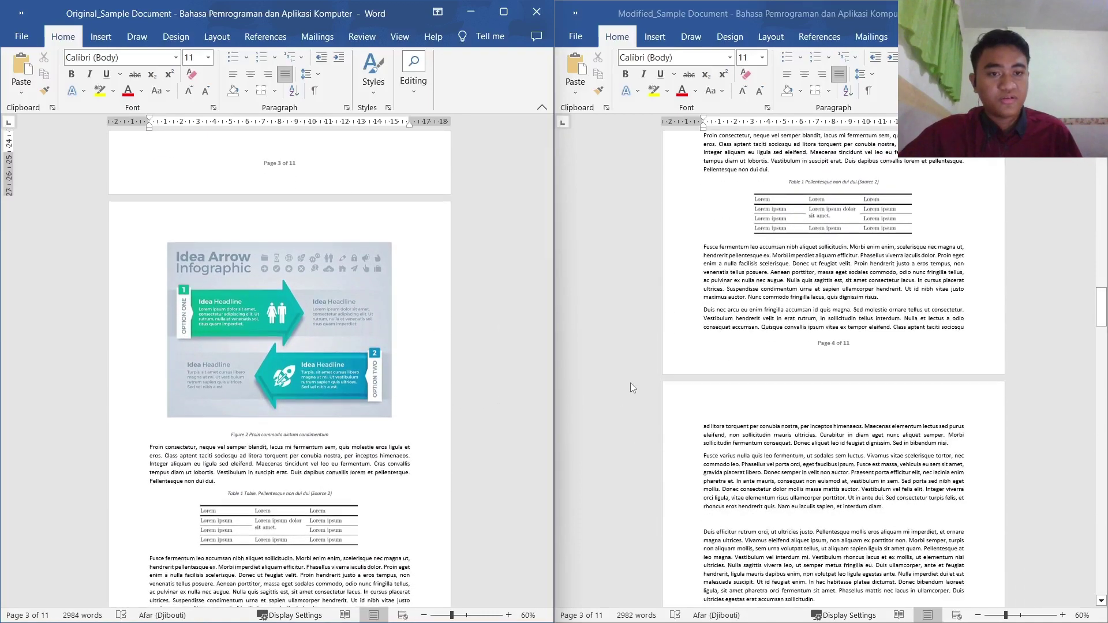
scroll(630, 382, "up", 5)
scroll(375, 418, "down", 3)
scroll(376, 419, "down", 2)
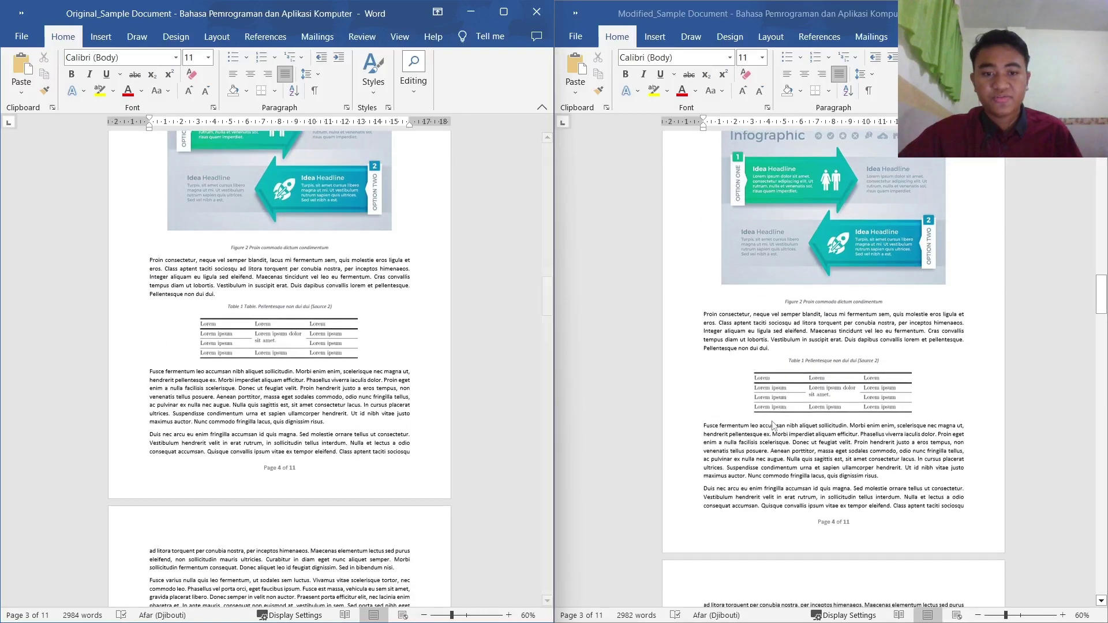
scroll(780, 402, "down", 4)
scroll(907, 414, "down", 5)
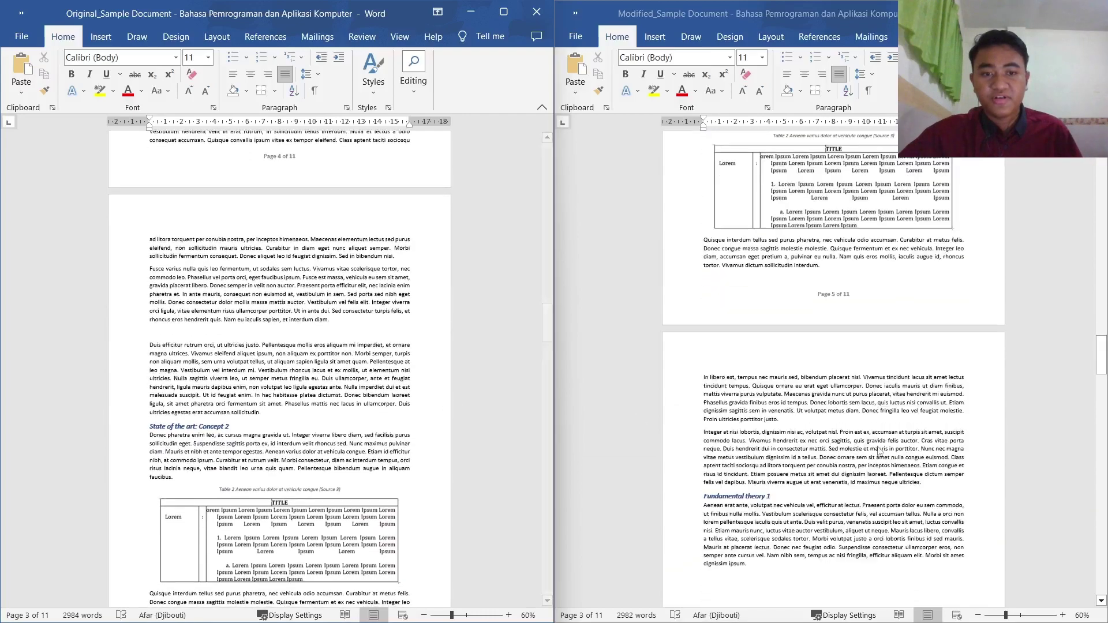
scroll(254, 395, "down", 3)
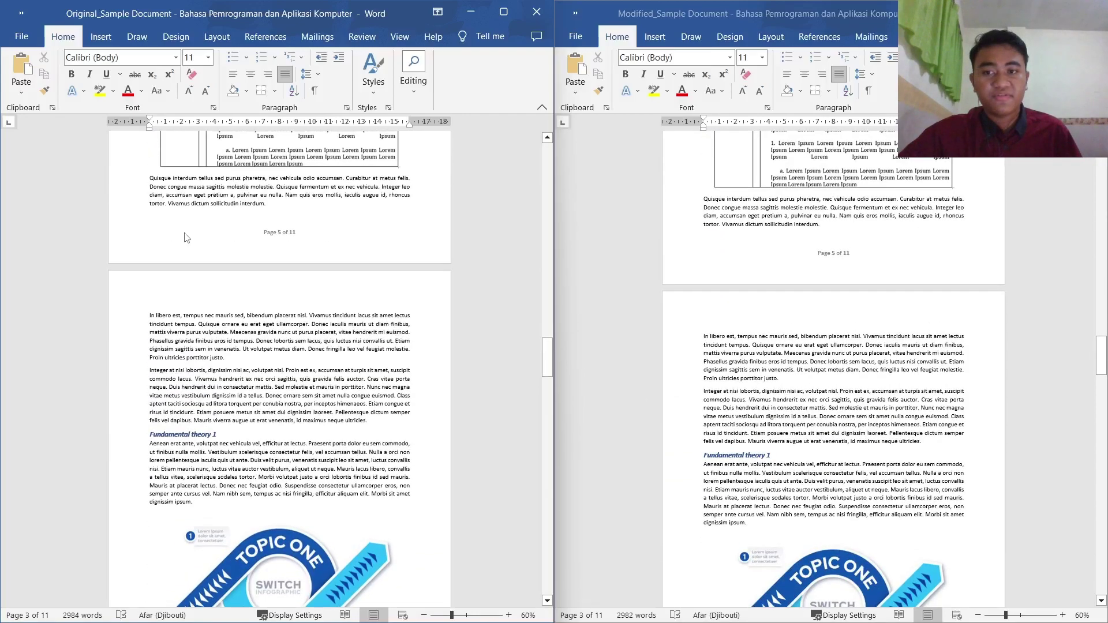
scroll(332, 271, "up", 2)
scroll(943, 394, "up", 5)
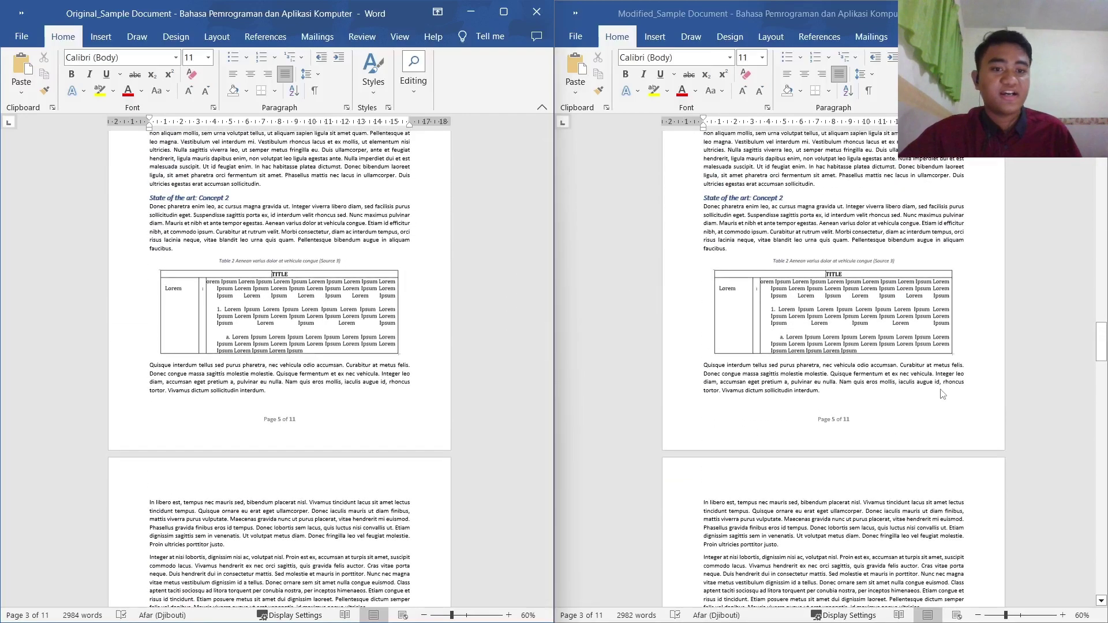
Compare the figures, captions, headings and page numbers on pages 6 to 11 of both documents, and recheck the front-page lists
scroll(292, 380, "down", 10)
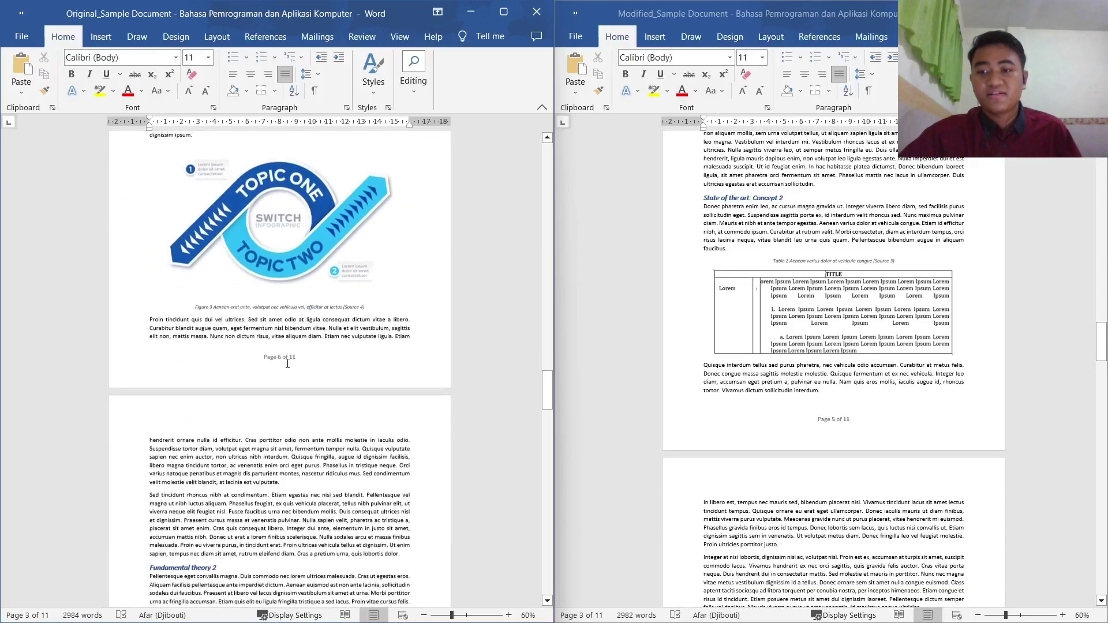
scroll(529, 396, "down", 10)
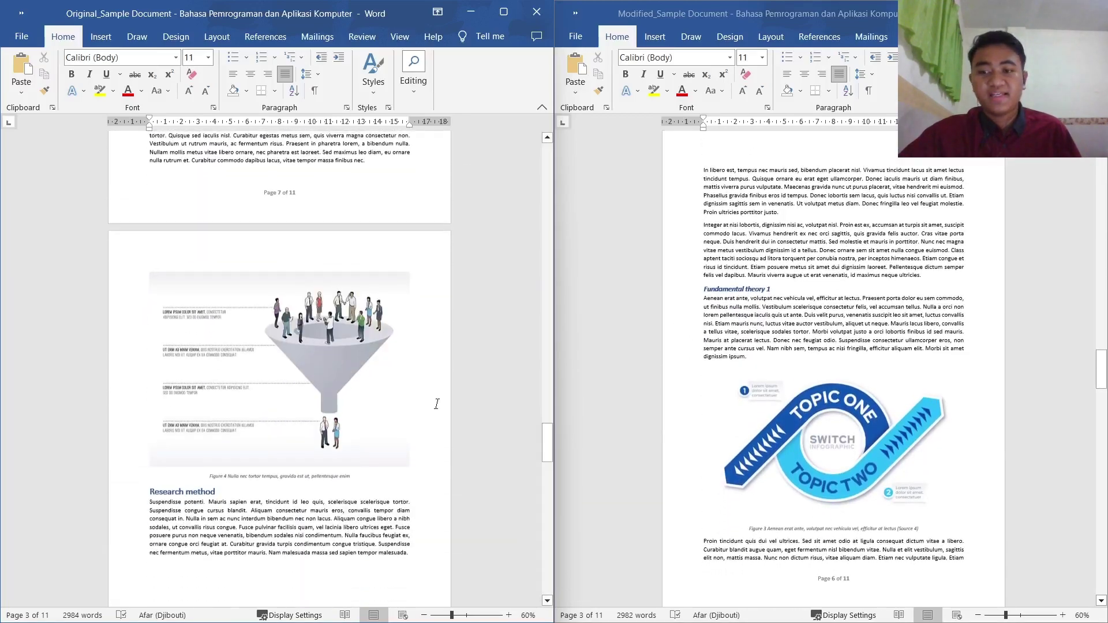
scroll(795, 475, "down", 15)
scroll(795, 476, "down", 10)
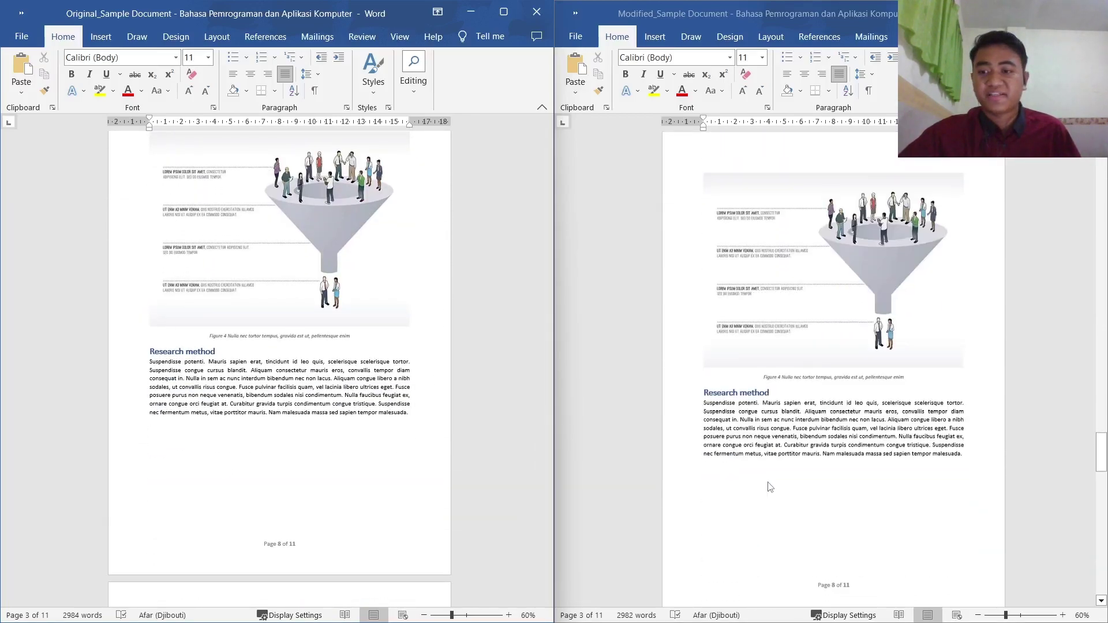
scroll(381, 455, "down", 15)
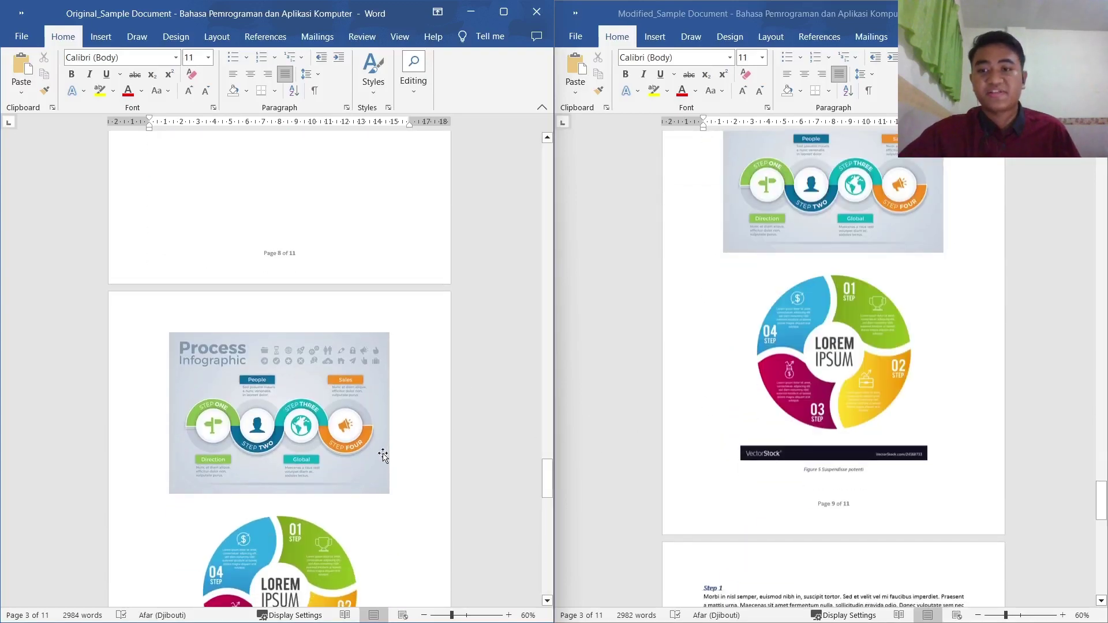
scroll(376, 458, "down", 8)
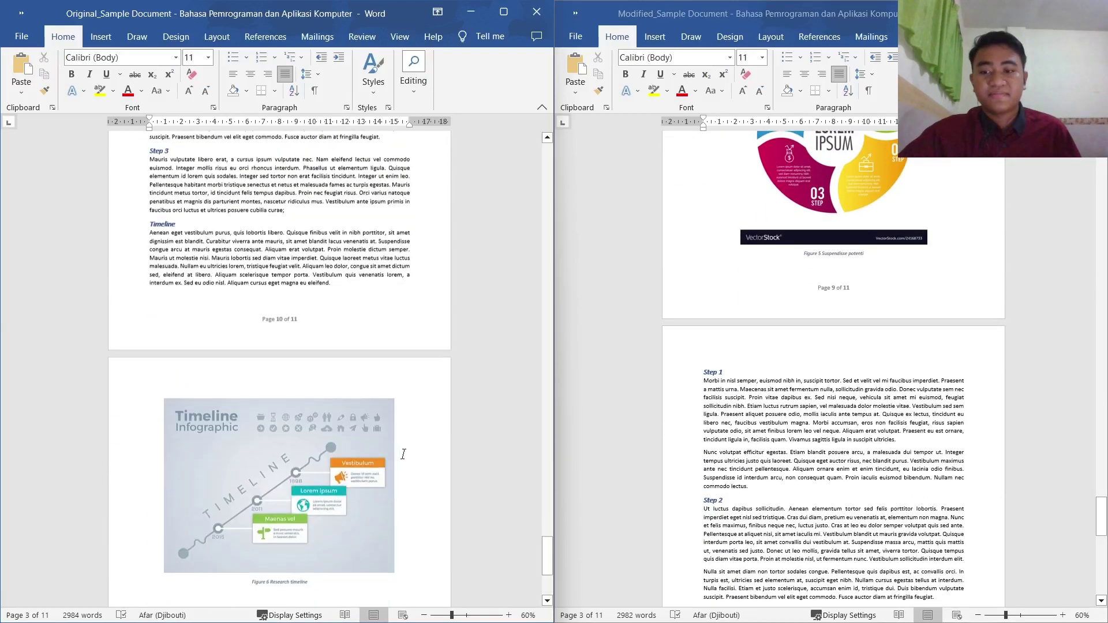
scroll(873, 426, "down", 10)
scroll(873, 426, "down", 4)
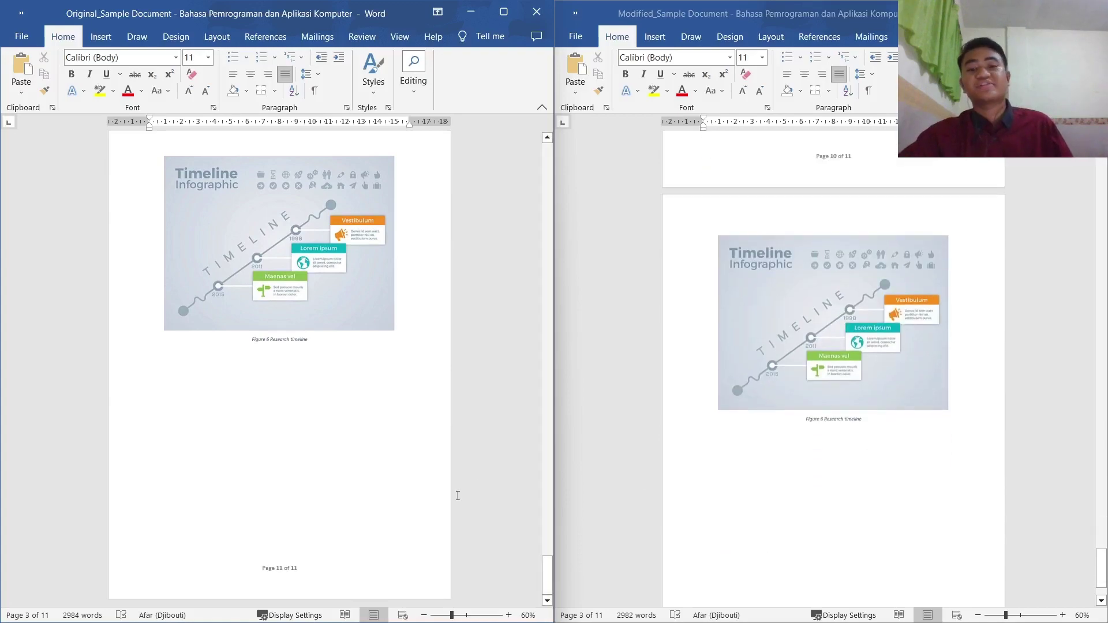
left_click_drag(547, 574, 540, 155)
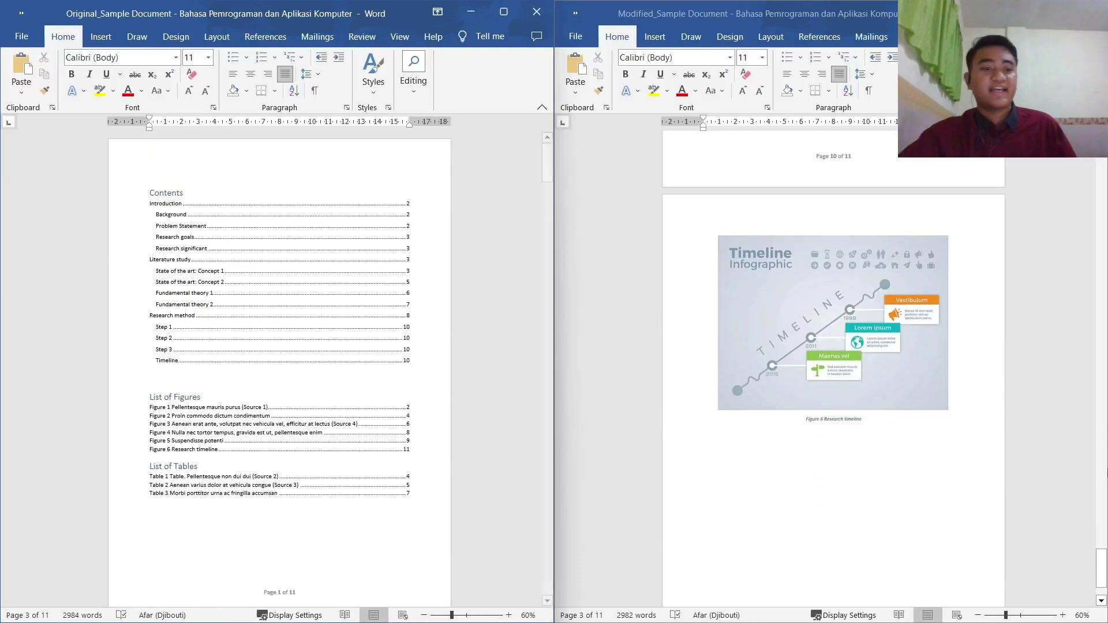
left_click_drag(1102, 570, 1101, 171)
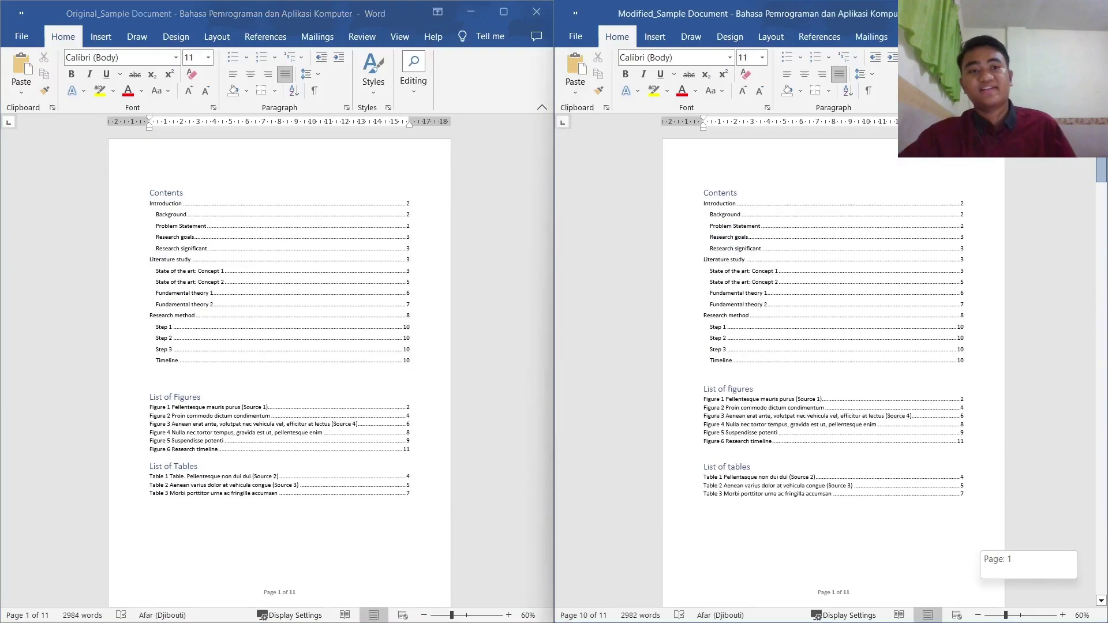